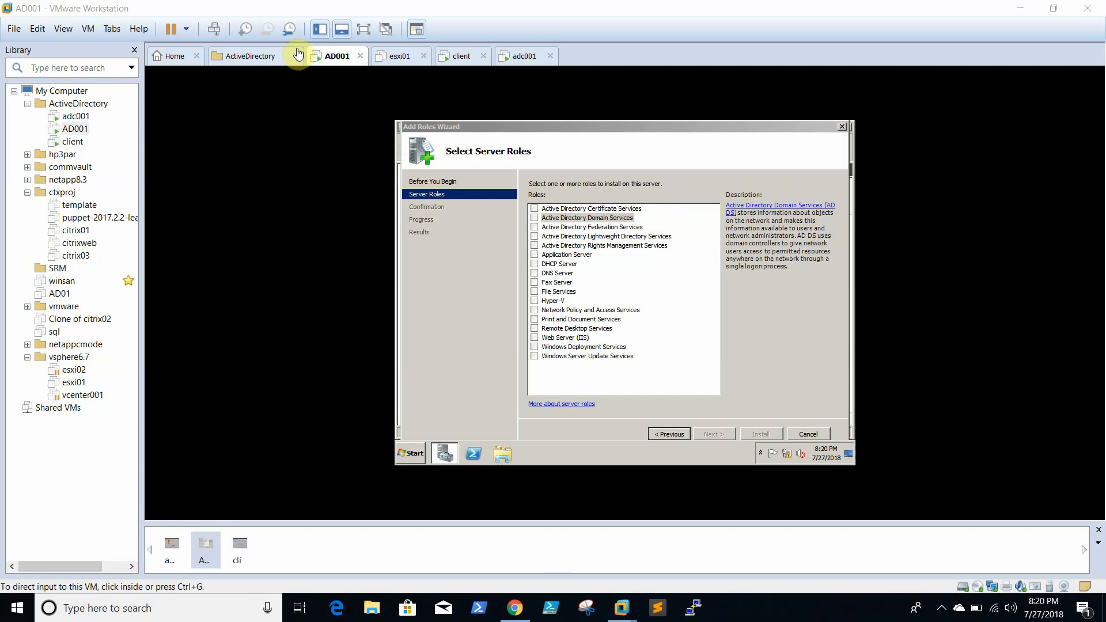
- Minimize AD001's Add Roles Wizard to reveal its desktop, then switch to the adc001 VM
{"action": "left_click", "coordinate": [78, 130]}
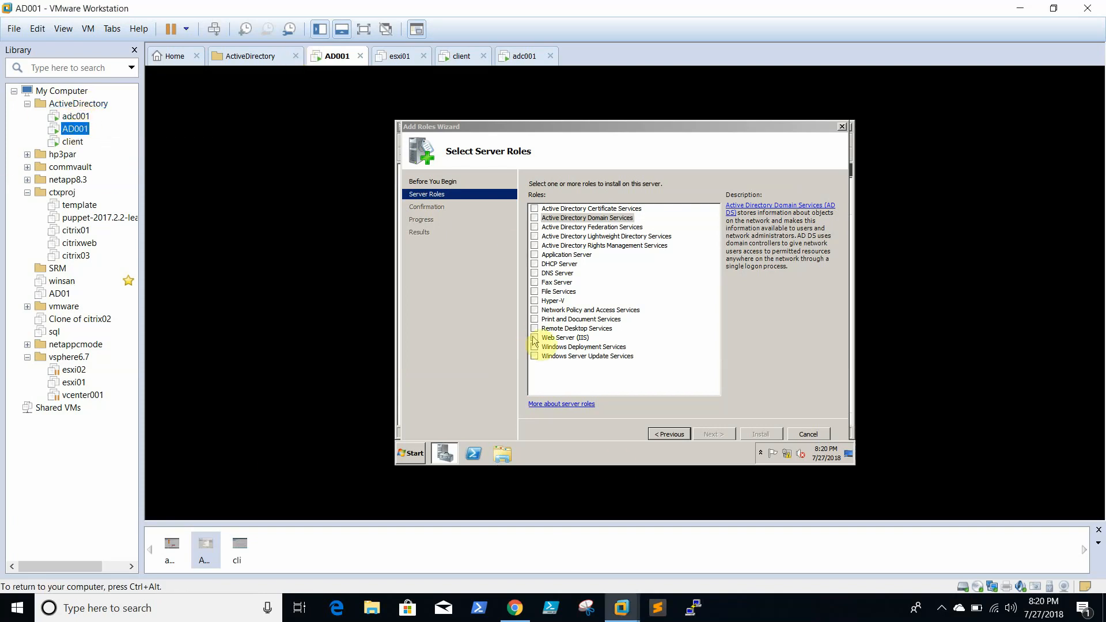
{"action": "left_click", "coordinate": [443, 453]}
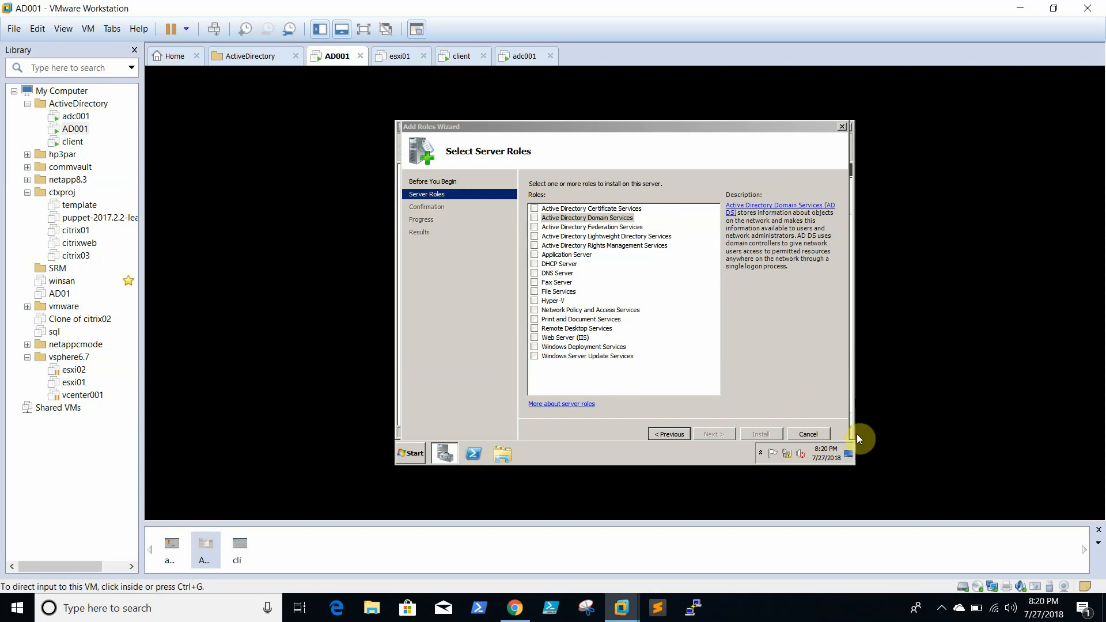
{"action": "left_click", "coordinate": [849, 455]}
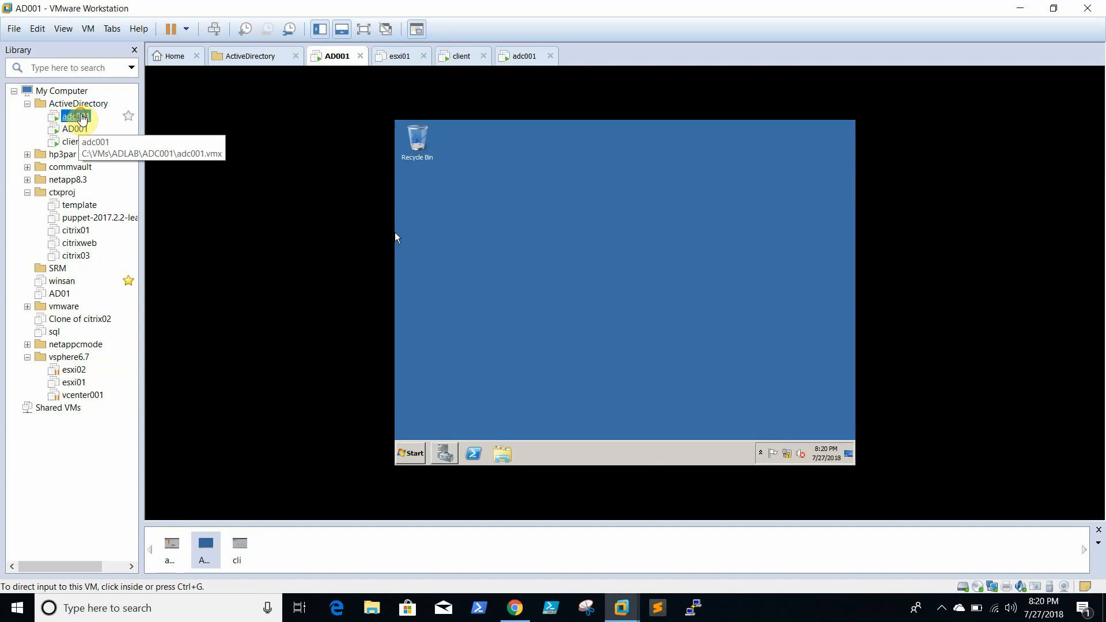
{"action": "left_click", "coordinate": [80, 120]}
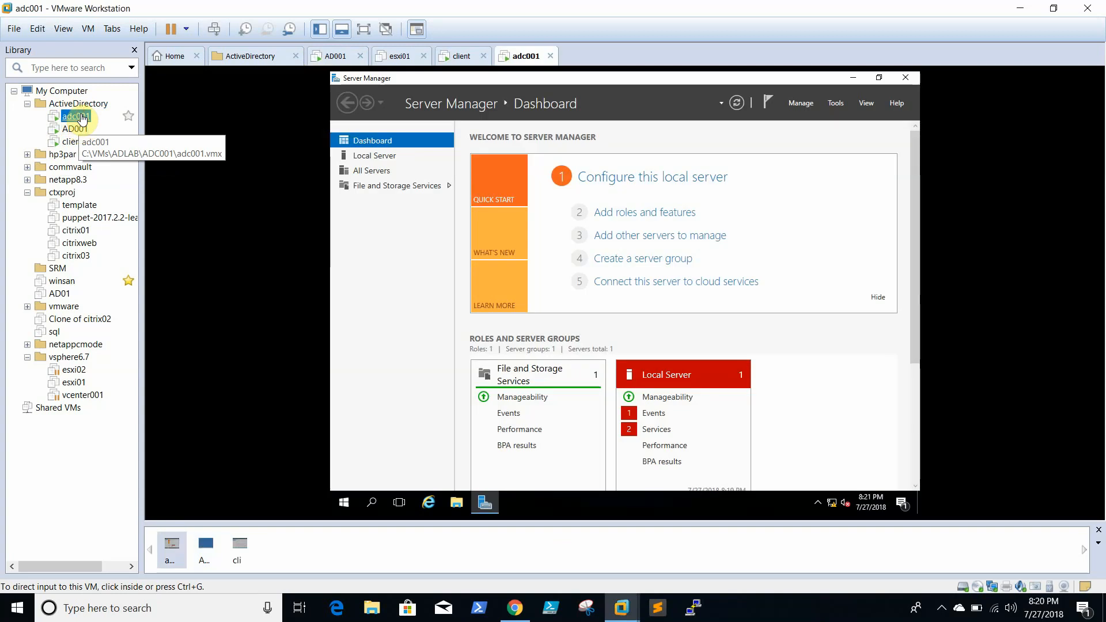
- Minimize Server Manager on the adc001 and client VMs
{"action": "left_click", "coordinate": [854, 78]}
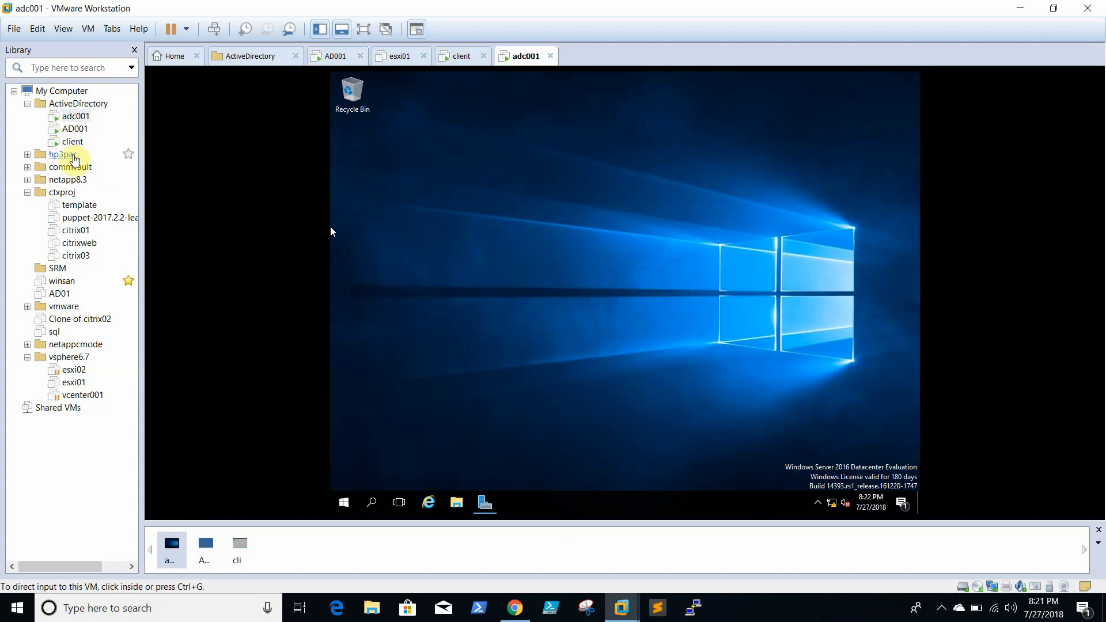
{"action": "left_click", "coordinate": [59, 144]}
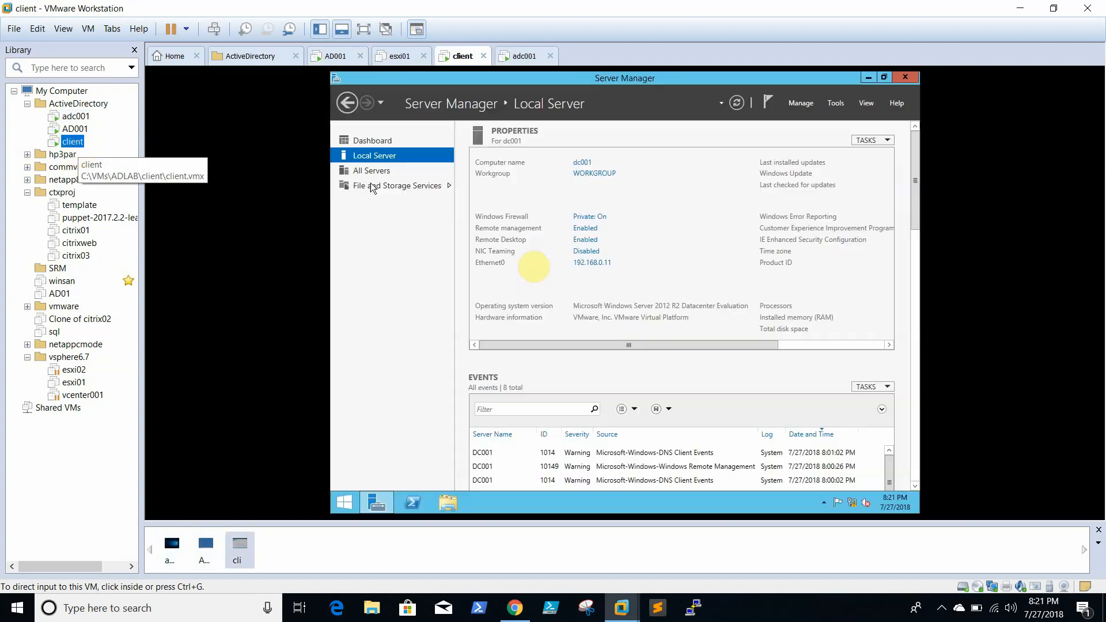
{"action": "left_click", "coordinate": [869, 77]}
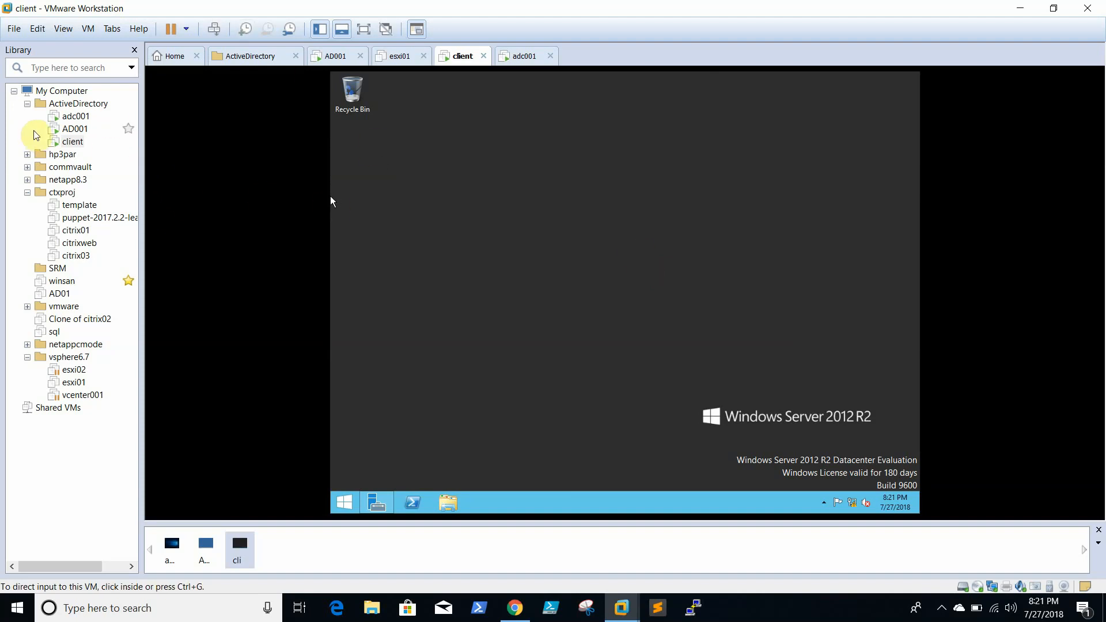
- Return to AD001 and restore the Add Roles Wizard at the Select Server Roles page
{"action": "left_click", "coordinate": [73, 129]}
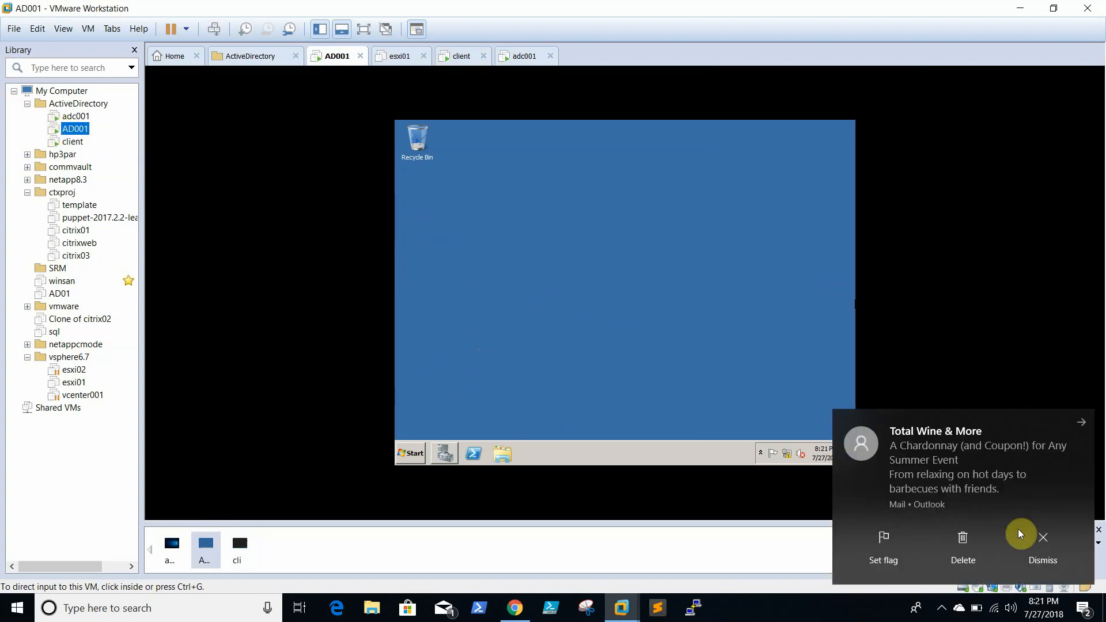
{"action": "left_click", "coordinate": [1043, 536]}
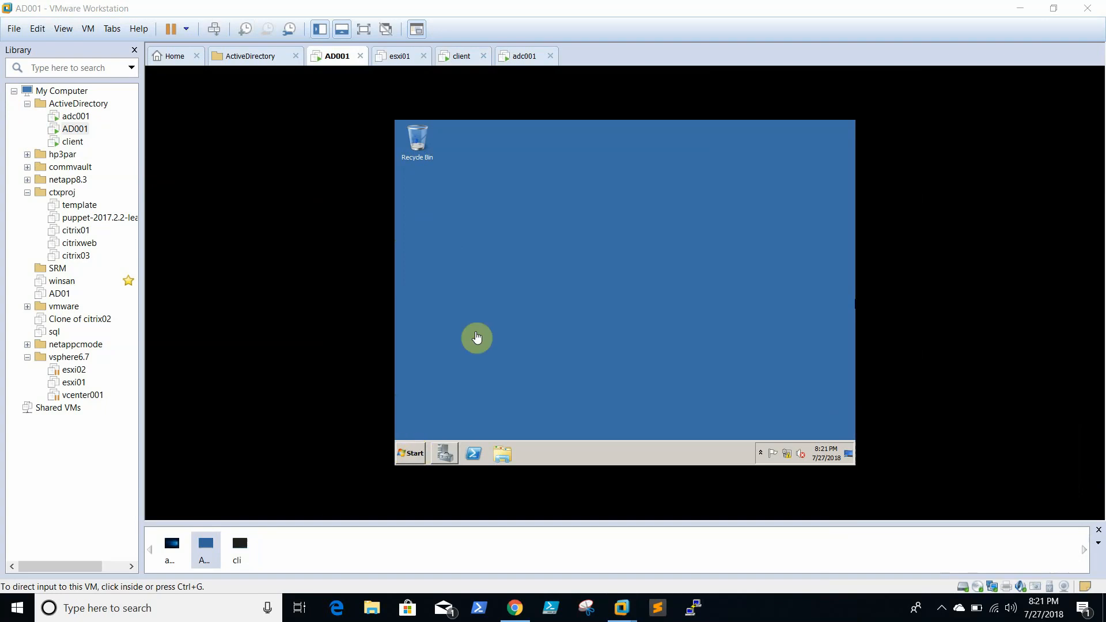
{"action": "left_click", "coordinate": [570, 239]}
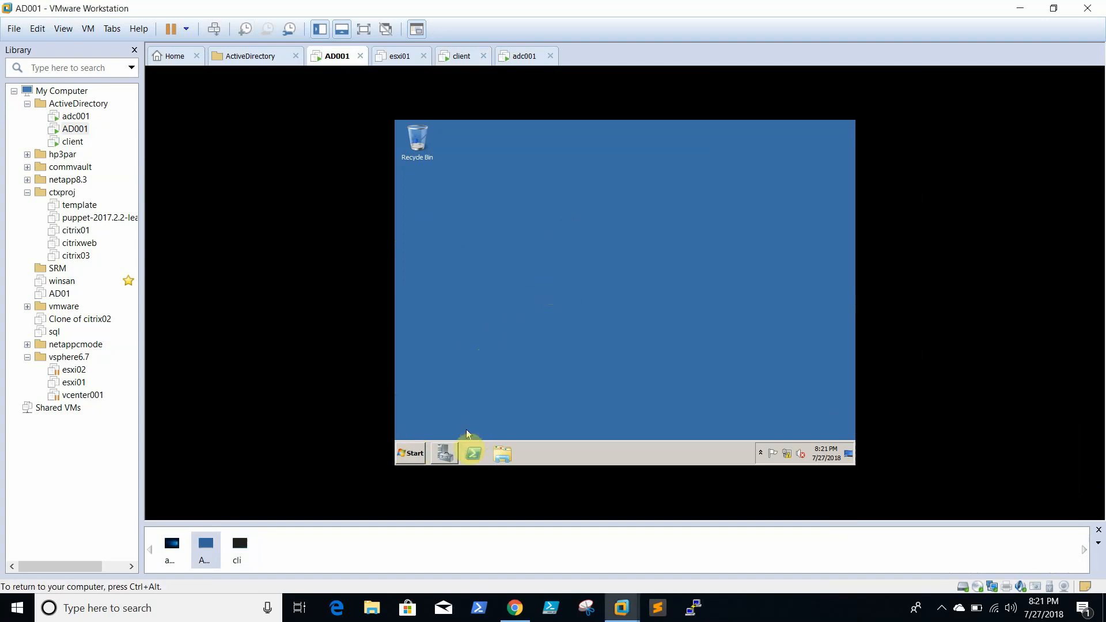
{"action": "left_click", "coordinate": [455, 452]}
{"action": "left_click", "coordinate": [455, 452]}
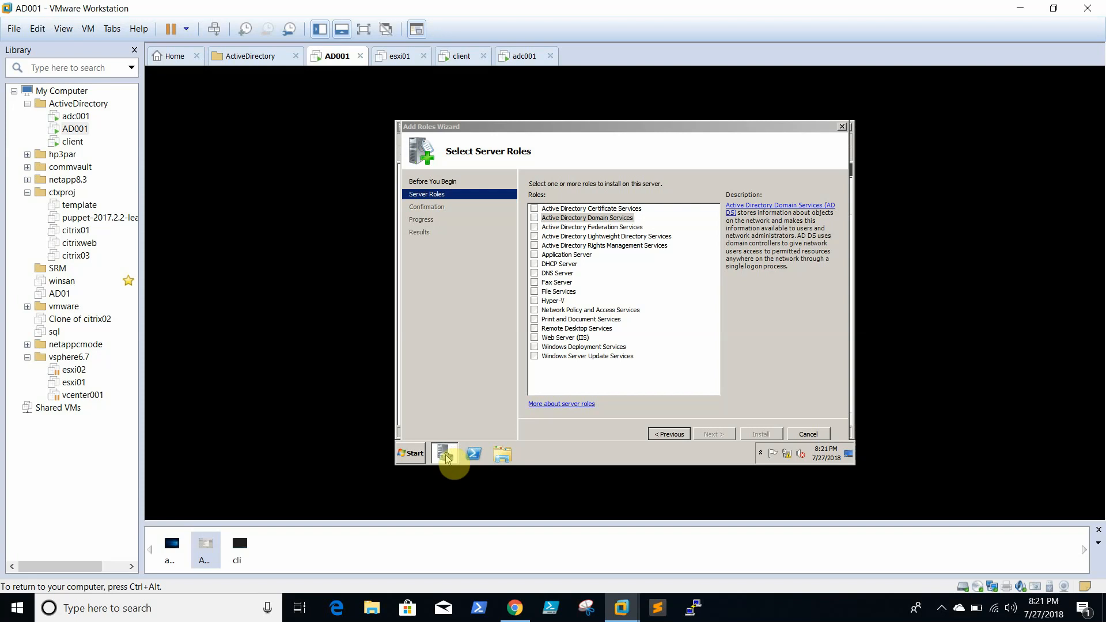
- Tick DNS Server in the Add Roles Wizard and install it until Installation succeeded appears
{"action": "key", "text": "ctrl+alt"}
{"action": "left_click", "coordinate": [848, 458]}
{"action": "left_click", "coordinate": [456, 455]}
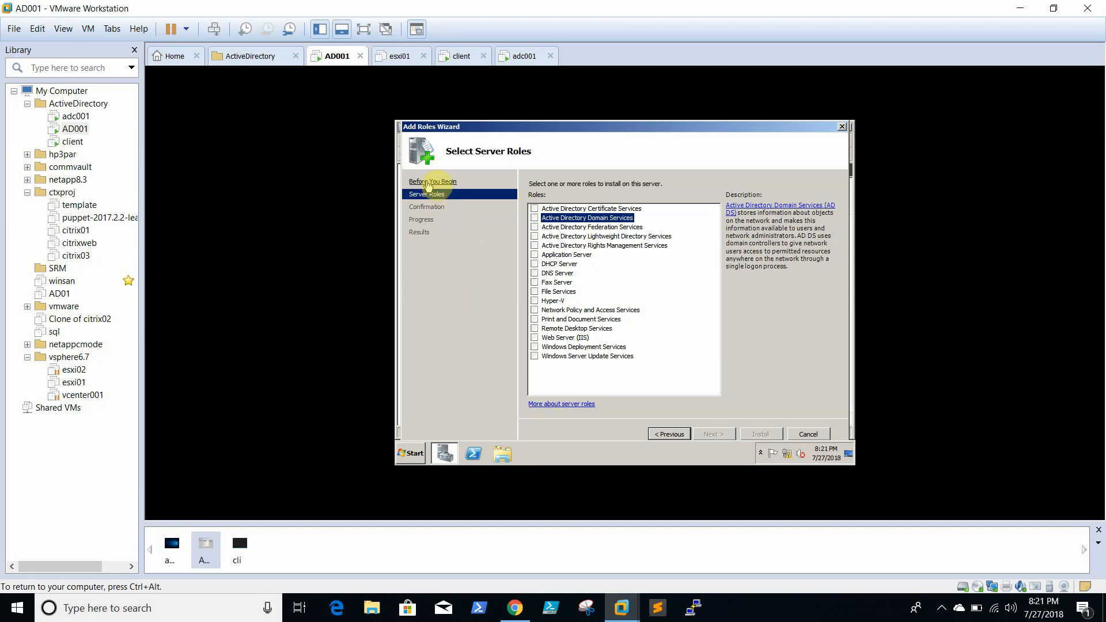
{"action": "left_click", "coordinate": [534, 273]}
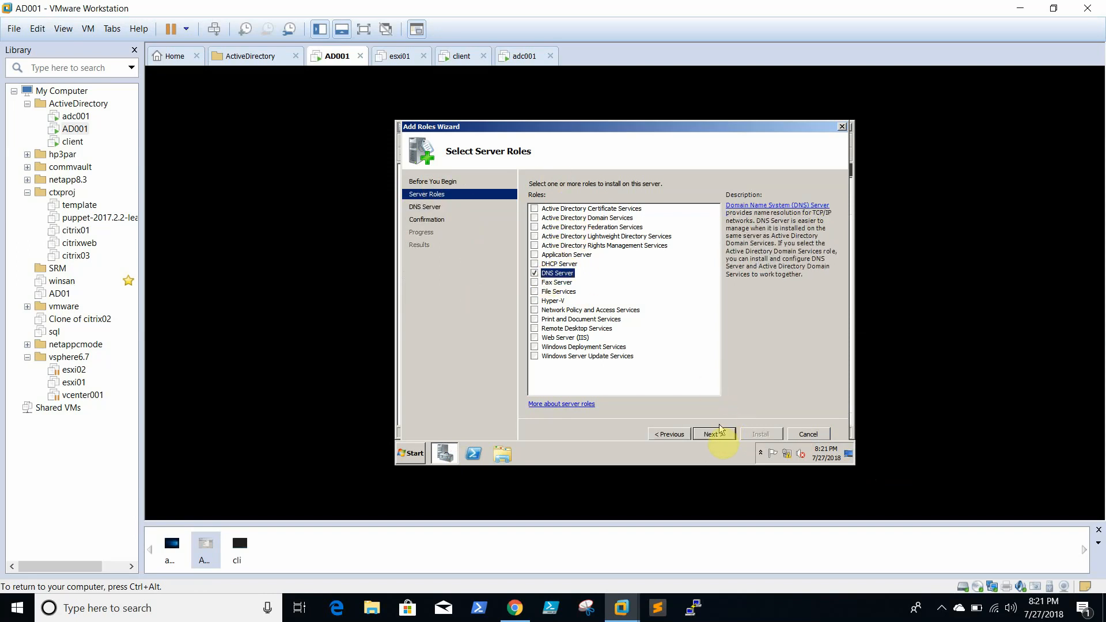
{"action": "left_click", "coordinate": [716, 435]}
{"action": "left_click", "coordinate": [714, 435]}
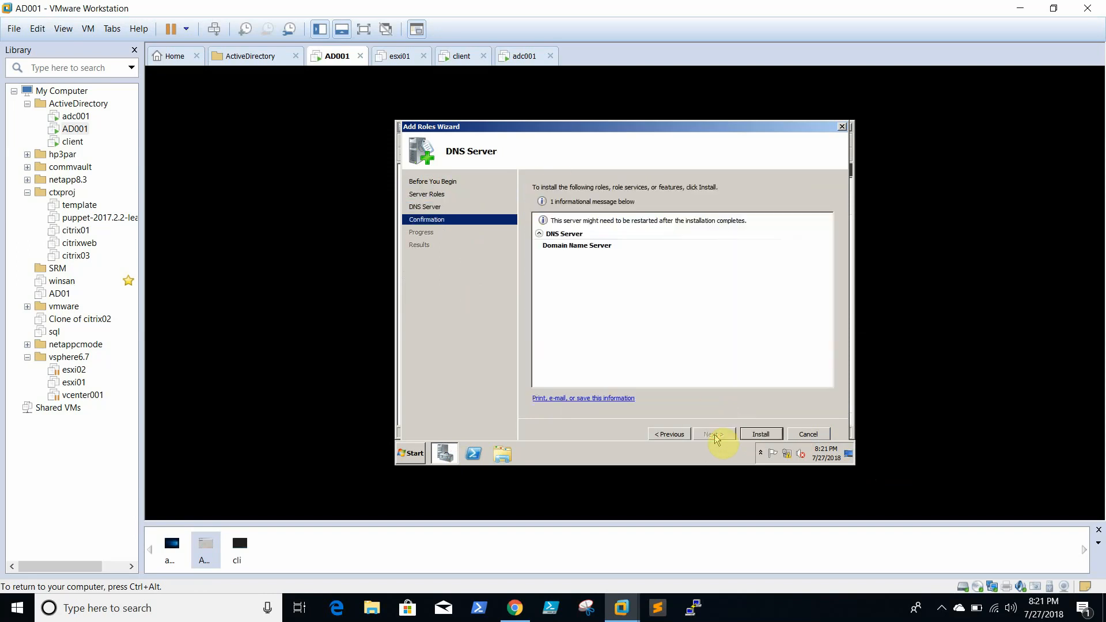
{"action": "left_click", "coordinate": [760, 435]}
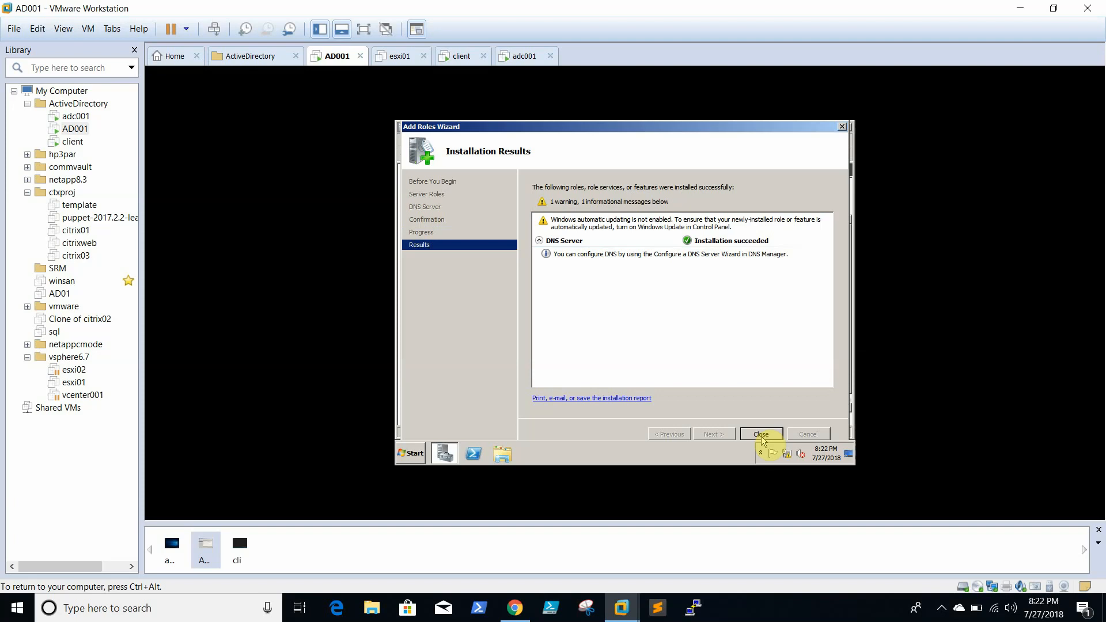
{"action": "left_click", "coordinate": [940, 607]}
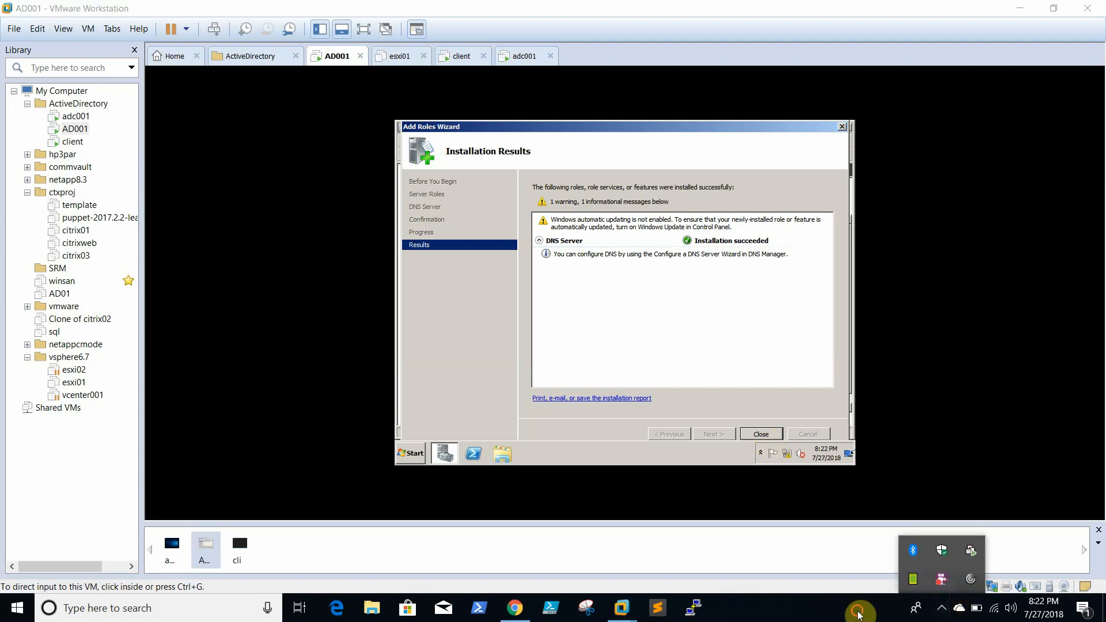
- Close the finished wizard and open Network Connections with ncpa.cpl from Run
{"action": "left_click", "coordinate": [760, 433]}
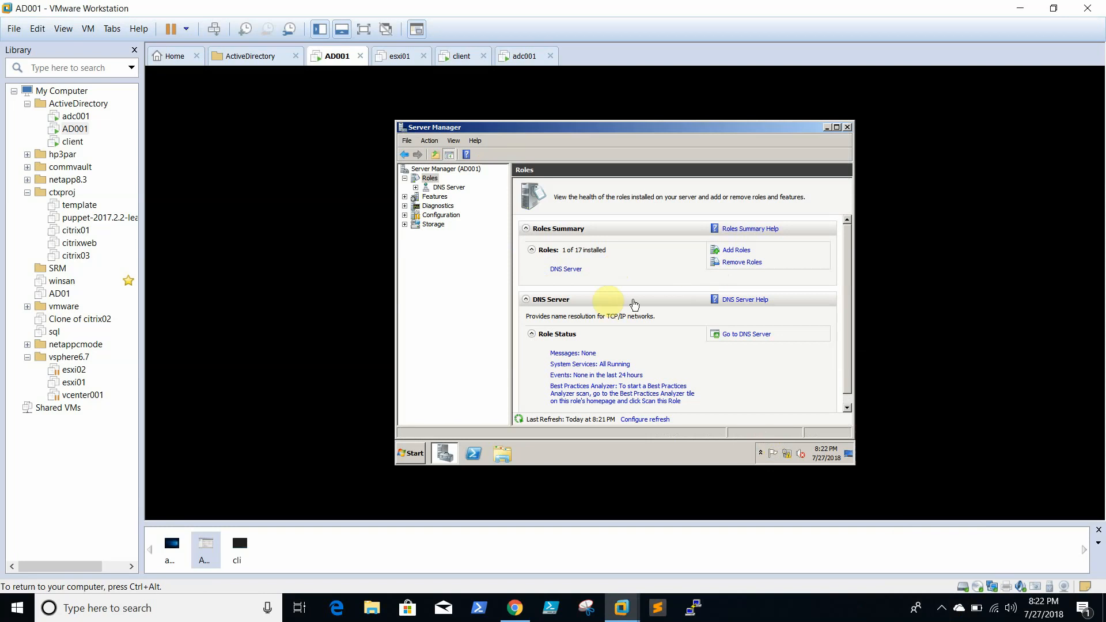
{"action": "left_click", "coordinate": [410, 453]}
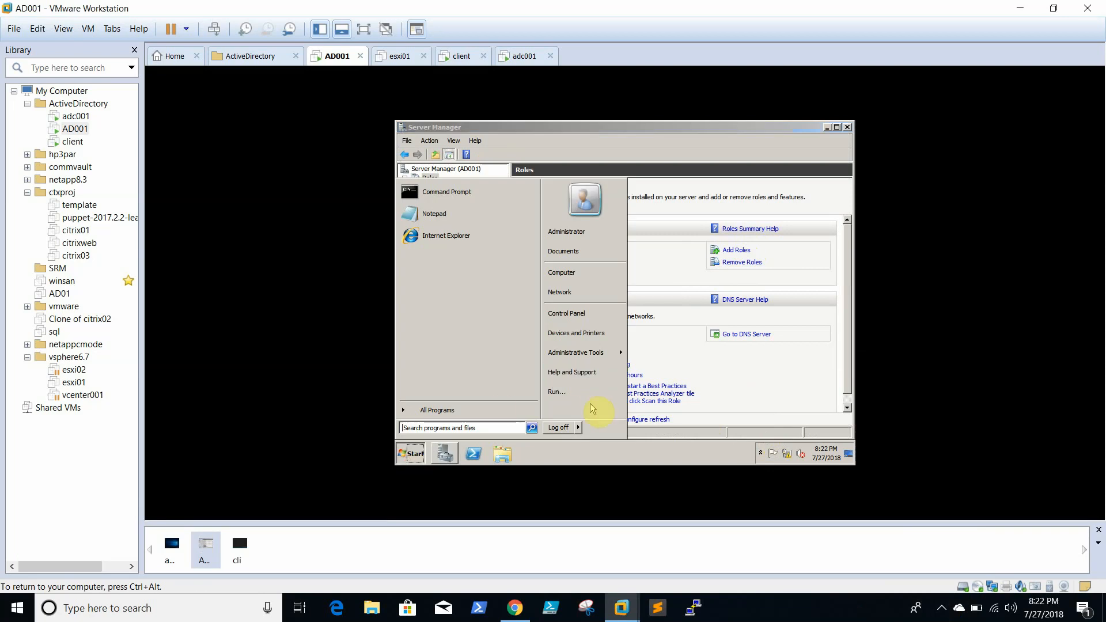
{"action": "left_click", "coordinate": [593, 393]}
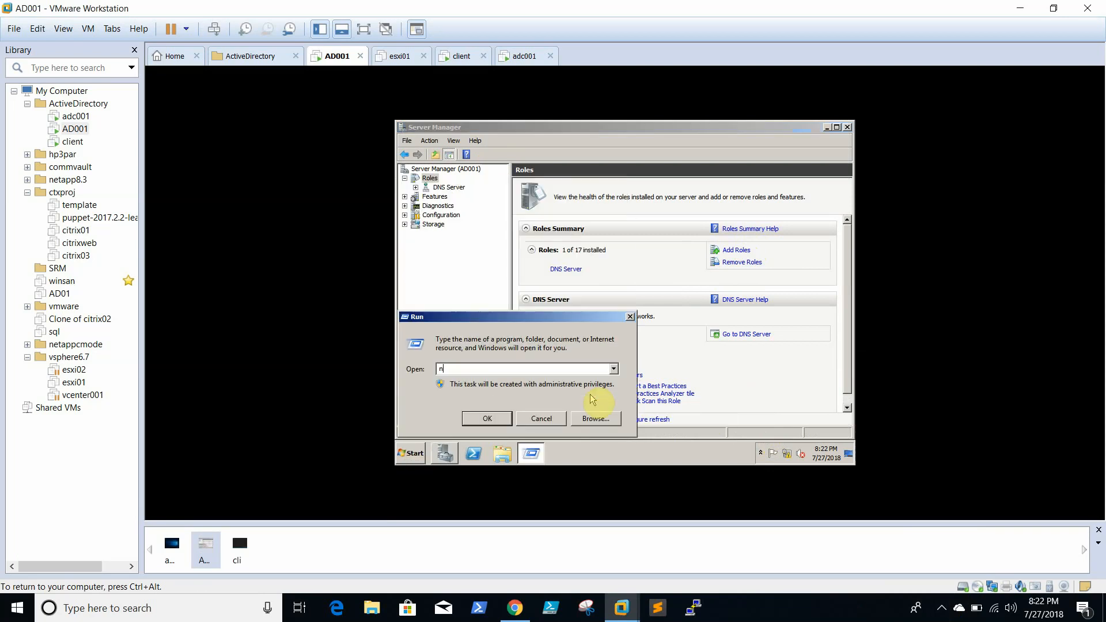
{"action": "type", "text": "ncpa.cpl"}
{"action": "key", "text": "Return"}
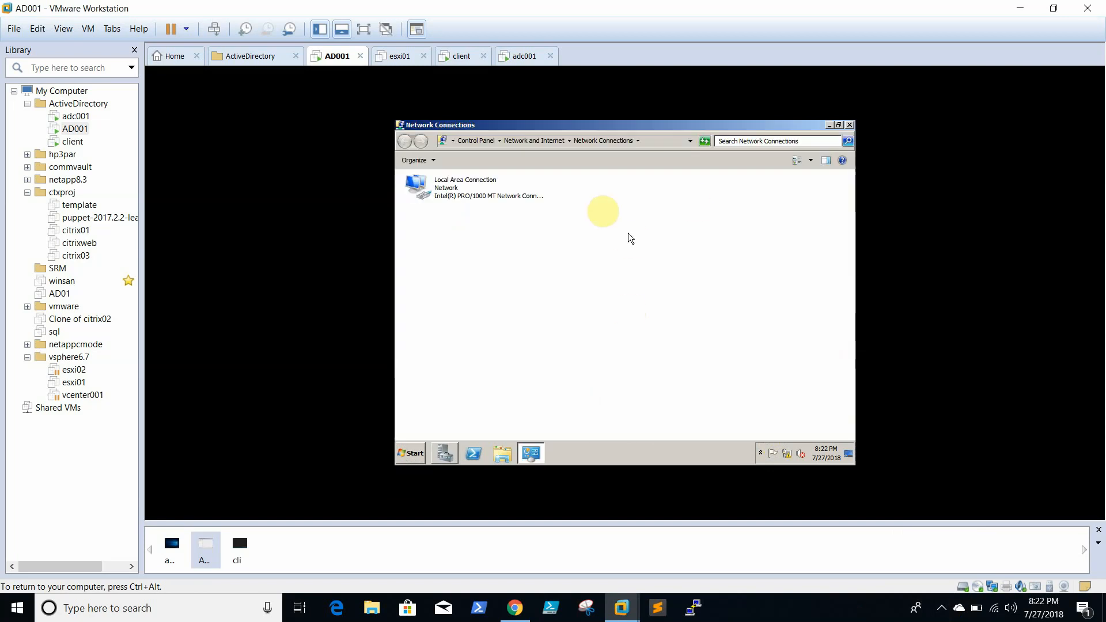
- Review Local Area Connection's IPv4 settings (preferred DNS 192.168.0.10), then close everything unchanged
{"action": "left_click", "coordinate": [438, 182]}
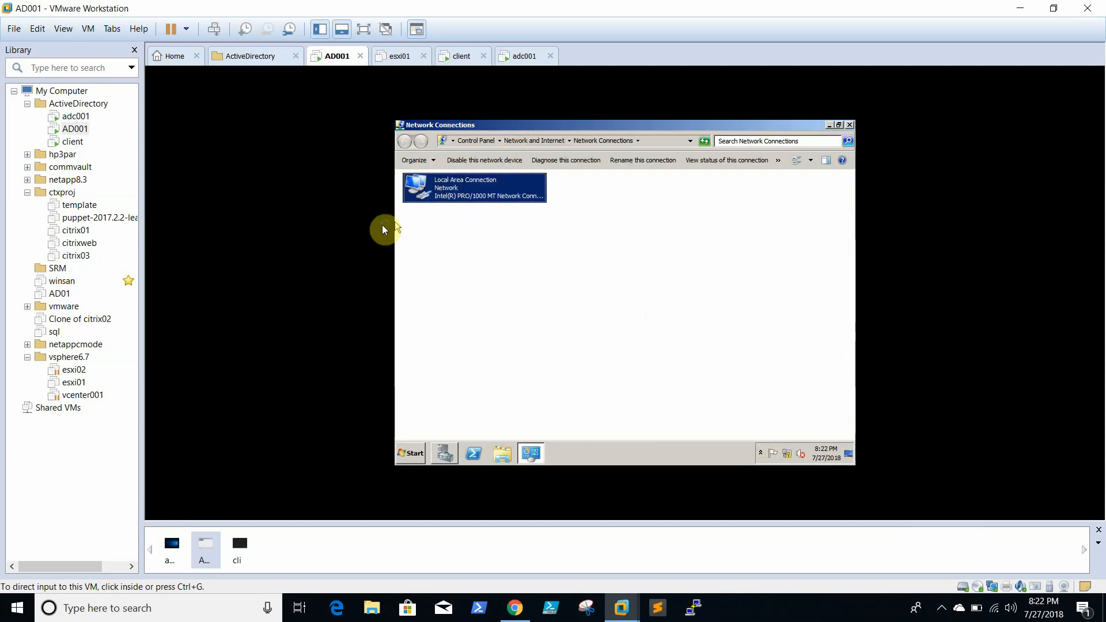
{"action": "right_click", "coordinate": [448, 203]}
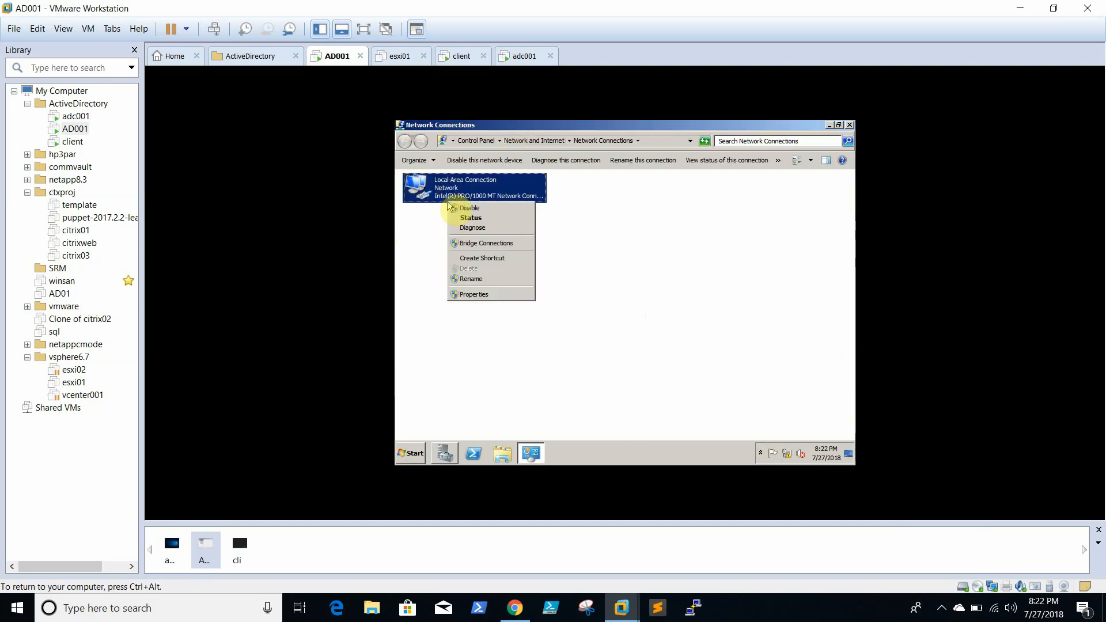
{"action": "left_click", "coordinate": [496, 295]}
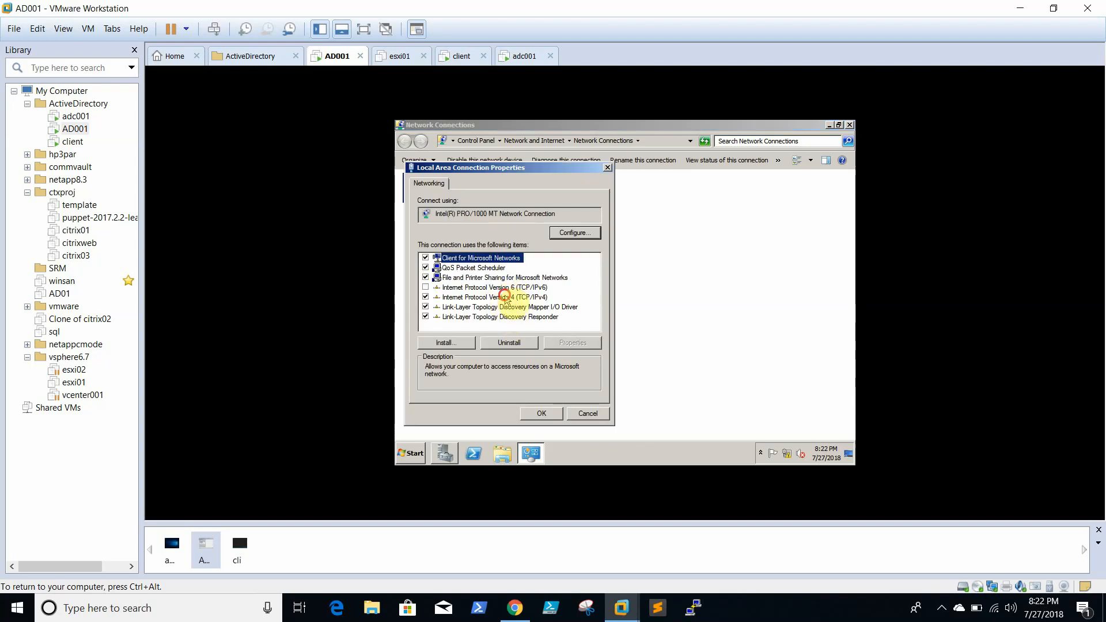
{"action": "left_click", "coordinate": [504, 296]}
{"action": "left_click", "coordinate": [570, 343]}
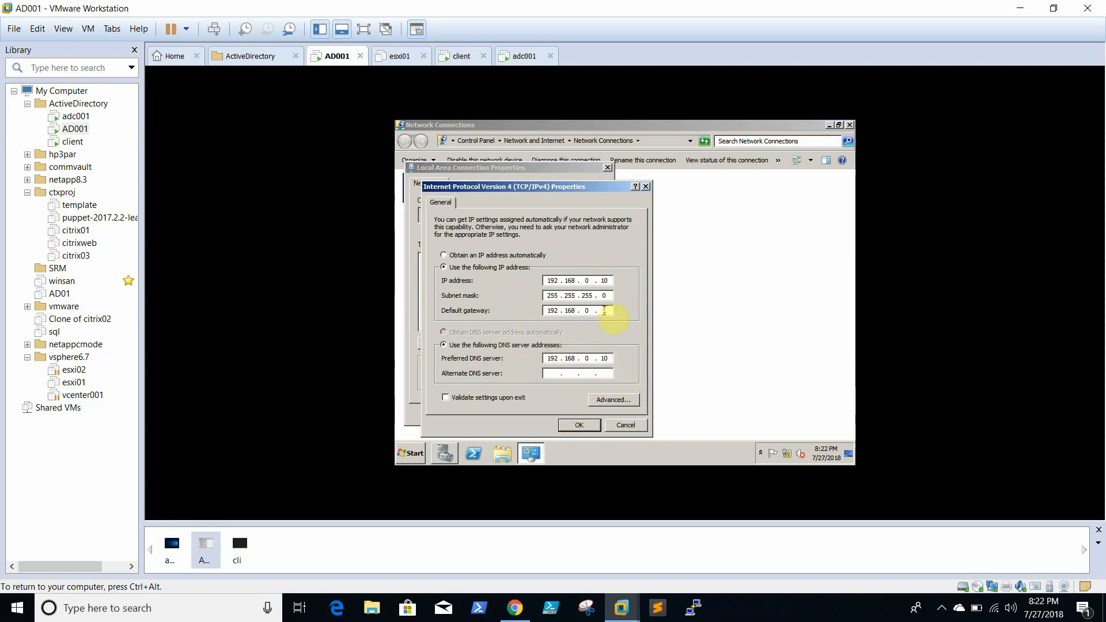
{"action": "left_click", "coordinate": [616, 424]}
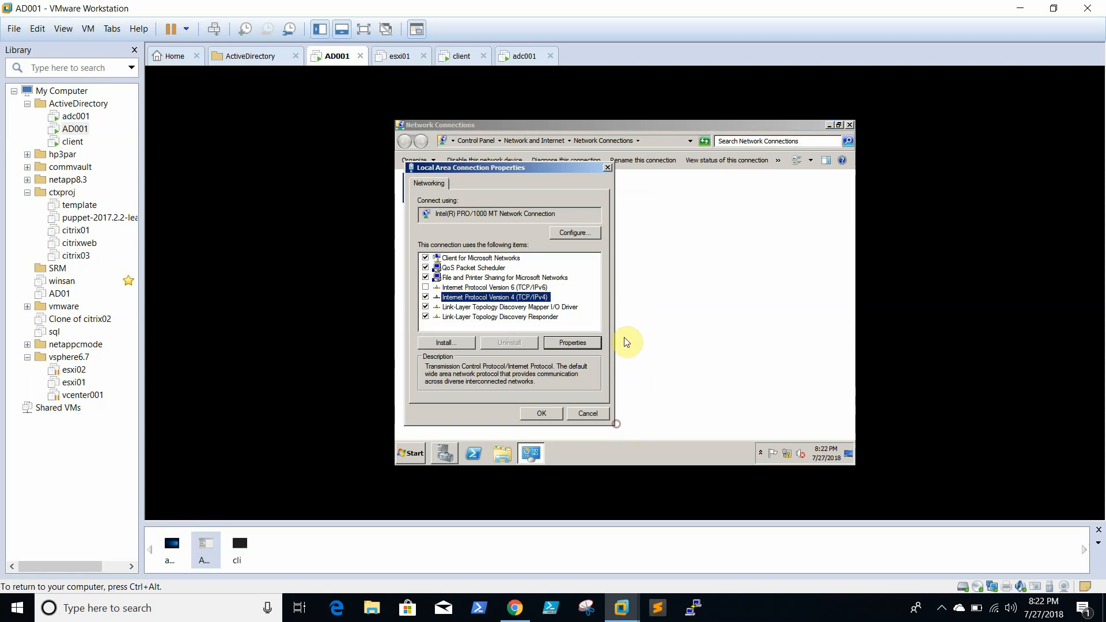
{"action": "left_click", "coordinate": [592, 410]}
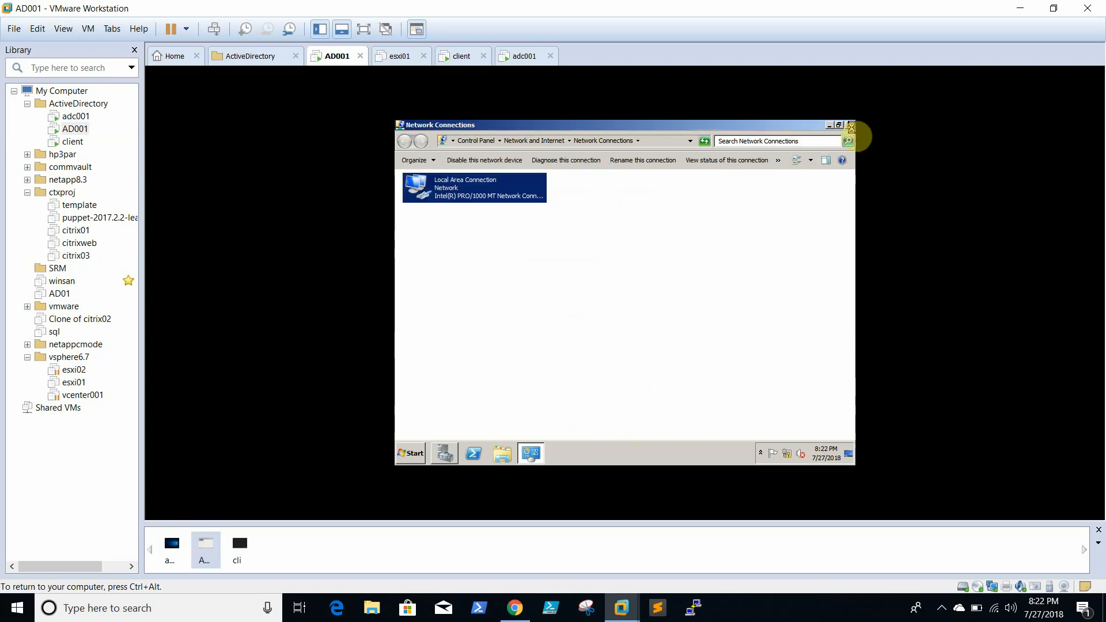
{"action": "left_click", "coordinate": [851, 126]}
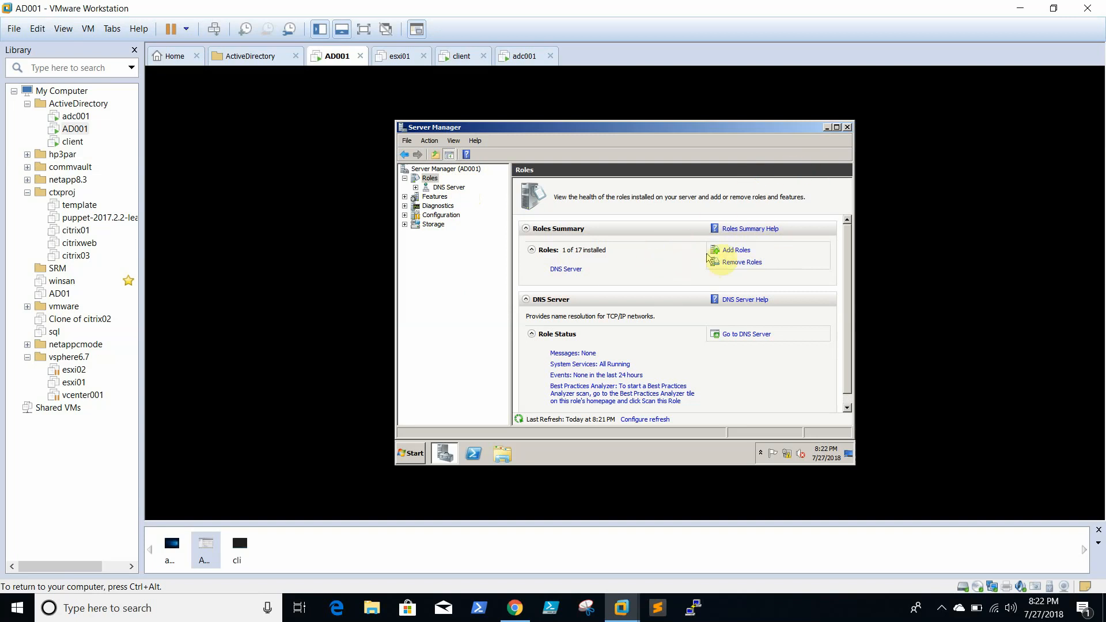
- Start adding a role and select Active Directory Domain Services with its required .NET Framework 3.5.1
{"action": "left_click", "coordinate": [737, 249]}
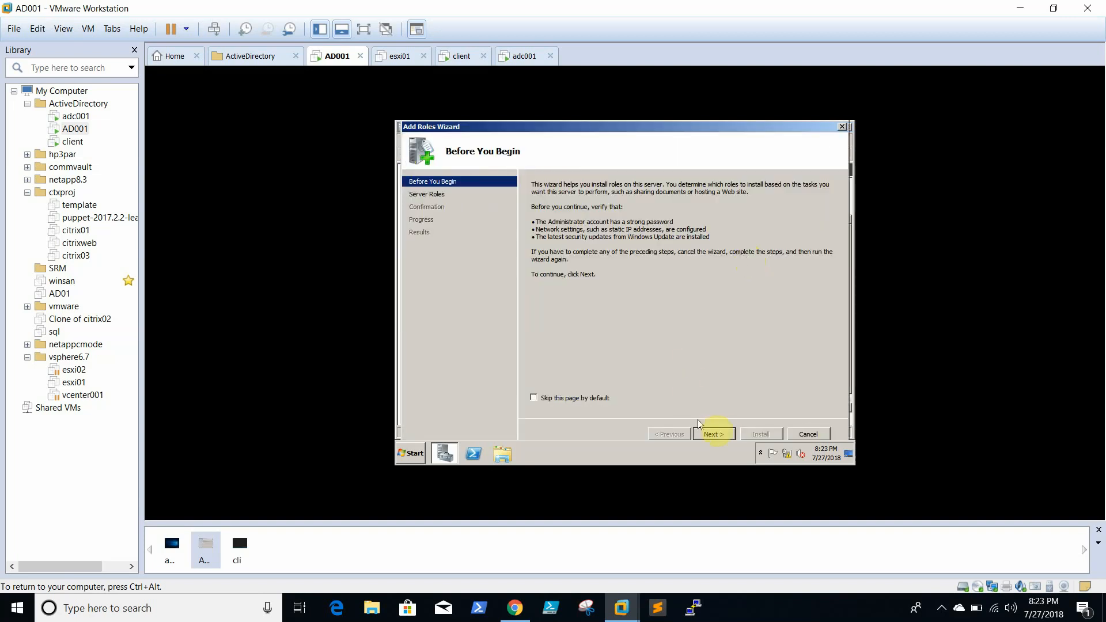
{"action": "left_click", "coordinate": [714, 434]}
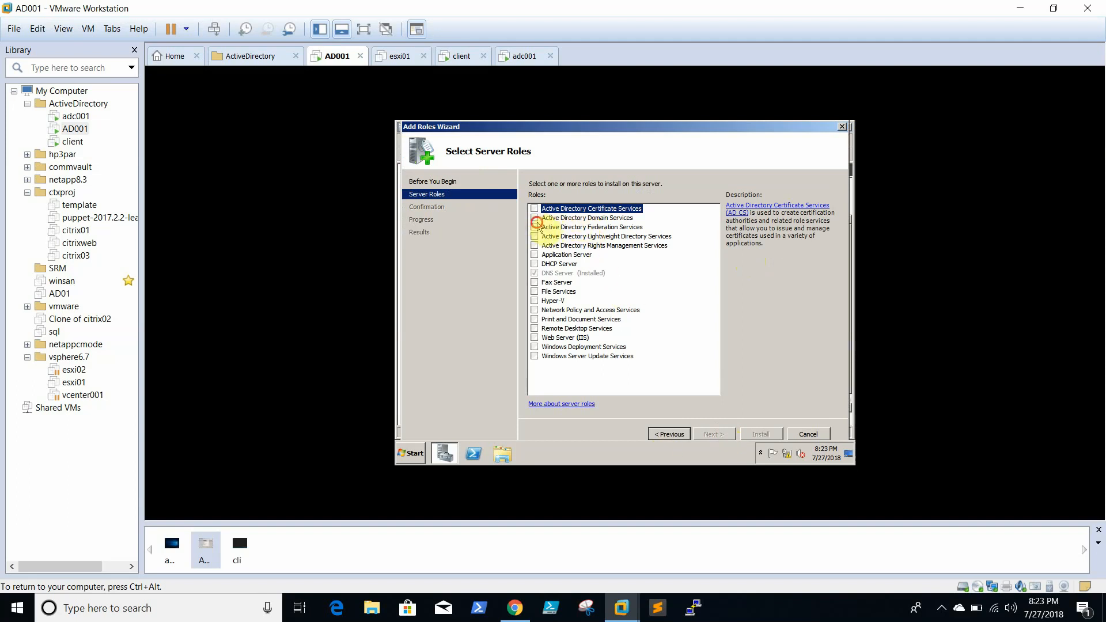
{"action": "left_click", "coordinate": [534, 226]}
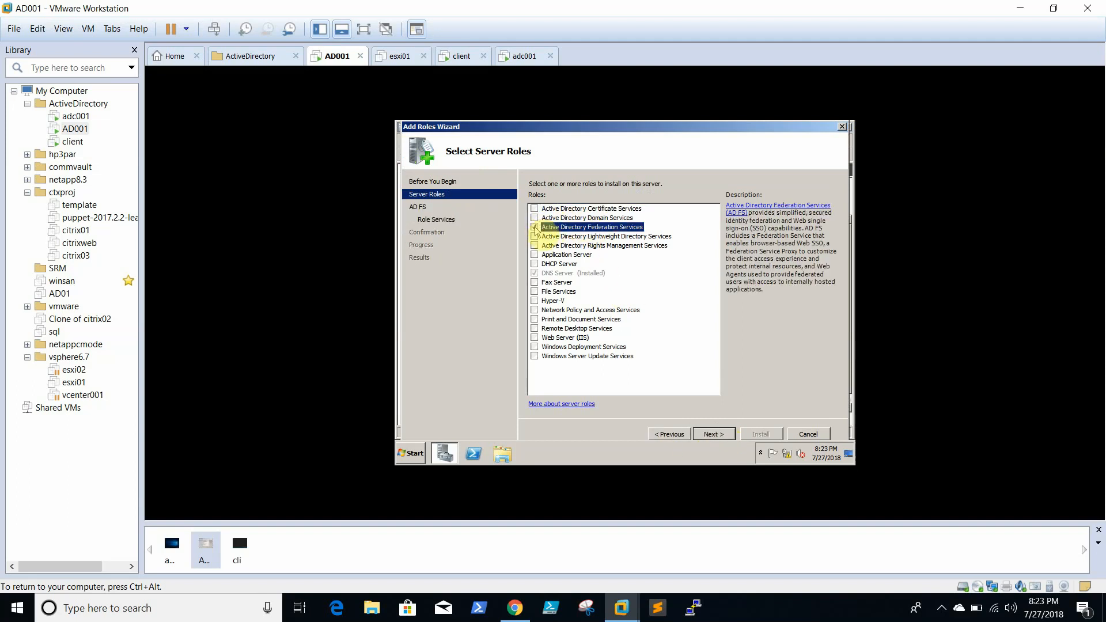
{"action": "left_click", "coordinate": [534, 226]}
{"action": "left_click", "coordinate": [533, 217]}
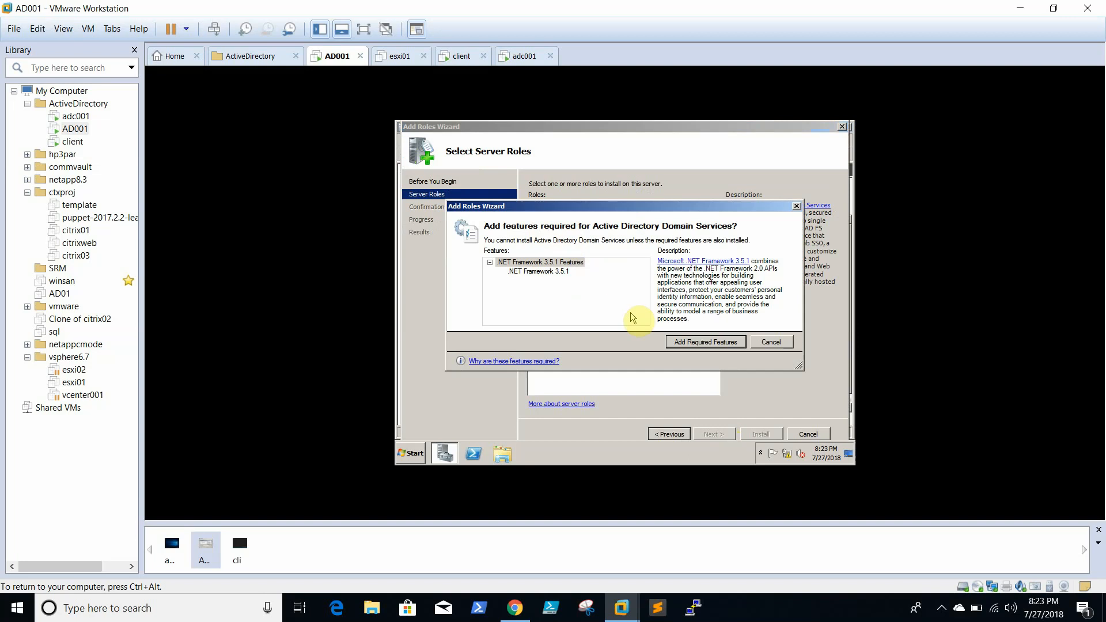
{"action": "left_click", "coordinate": [695, 344]}
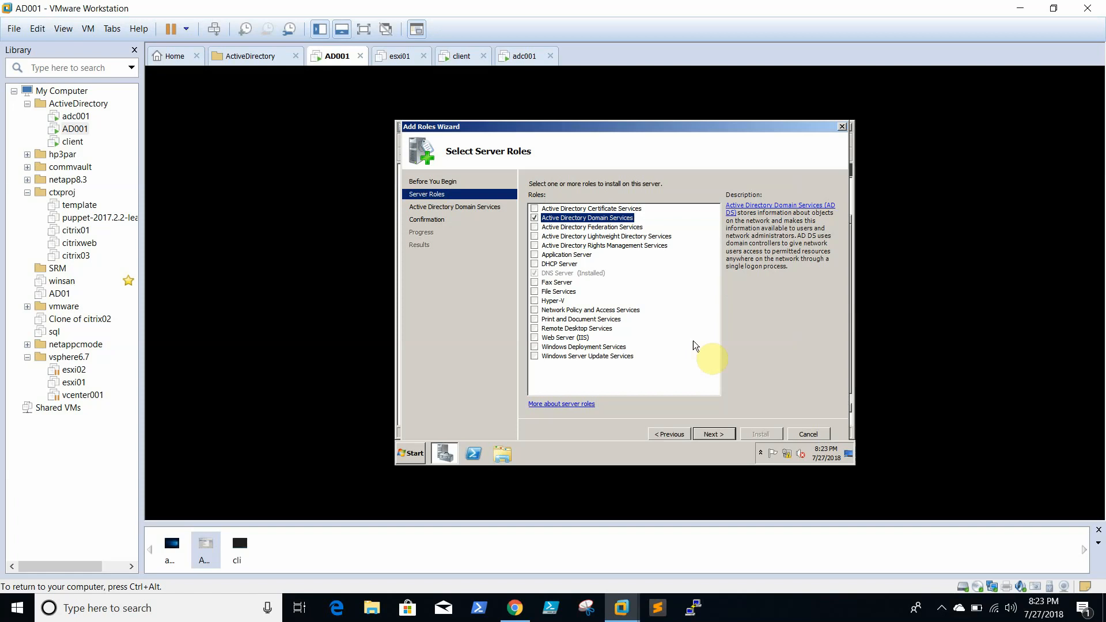
- Install AD DS and .NET Framework 3.5.1, then close the finished wizard
{"action": "left_click", "coordinate": [728, 437]}
{"action": "left_click", "coordinate": [728, 436]}
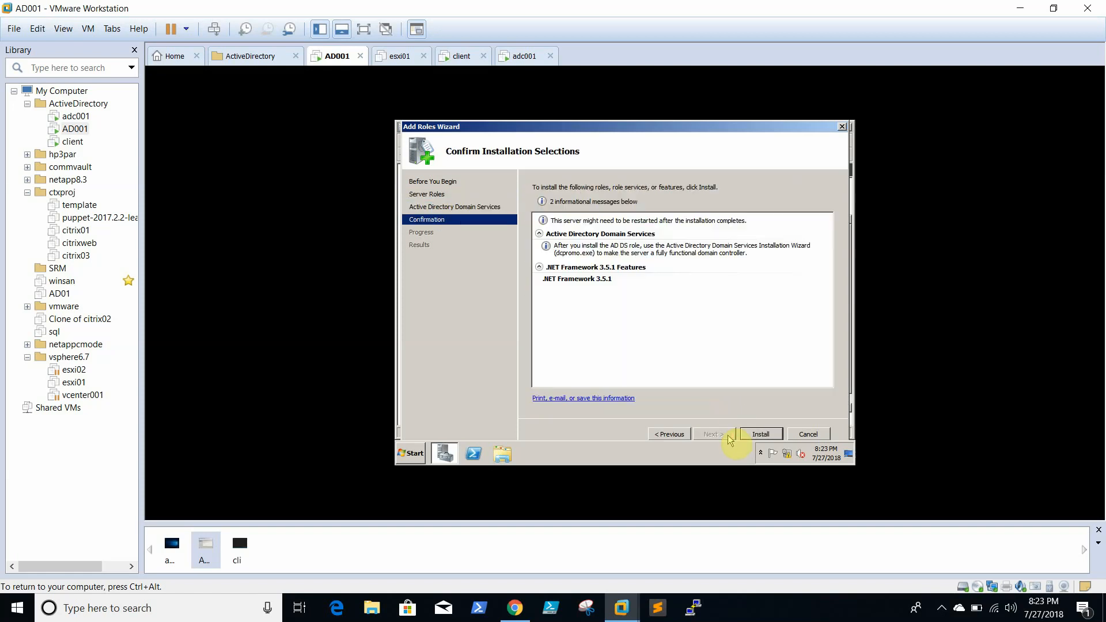
{"action": "left_click", "coordinate": [763, 435]}
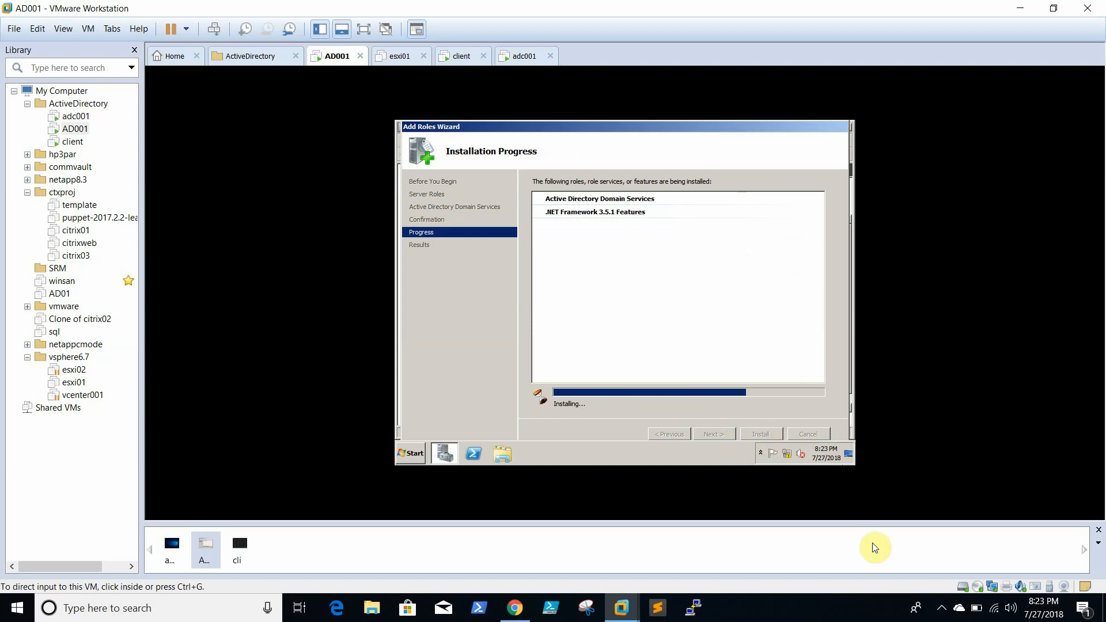
{"action": "left_click", "coordinate": [939, 609]}
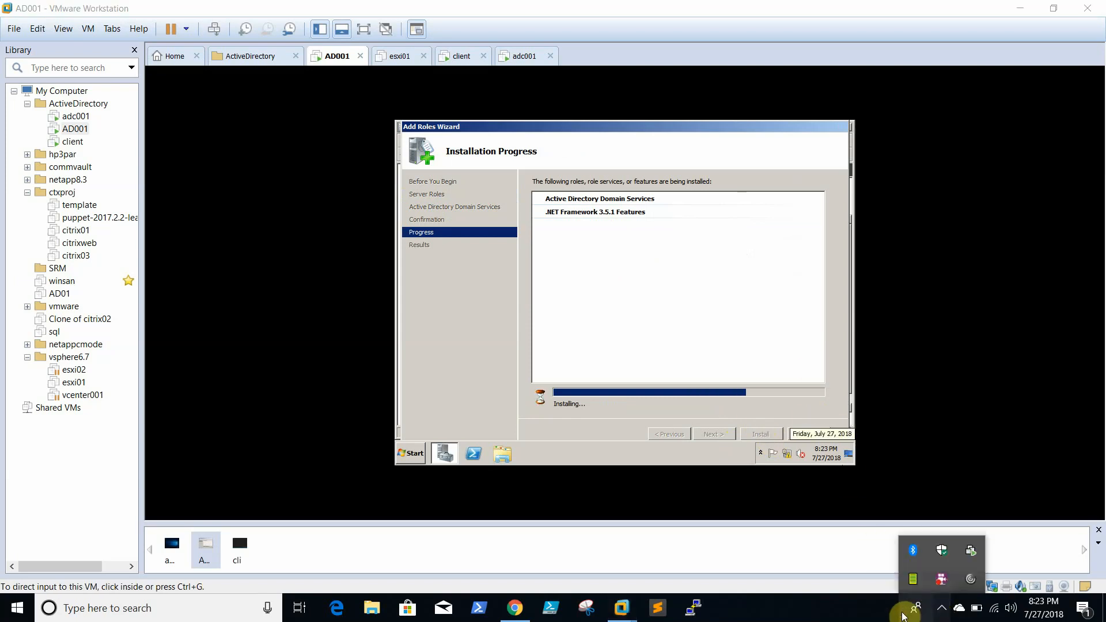
{"action": "left_click", "coordinate": [862, 619]}
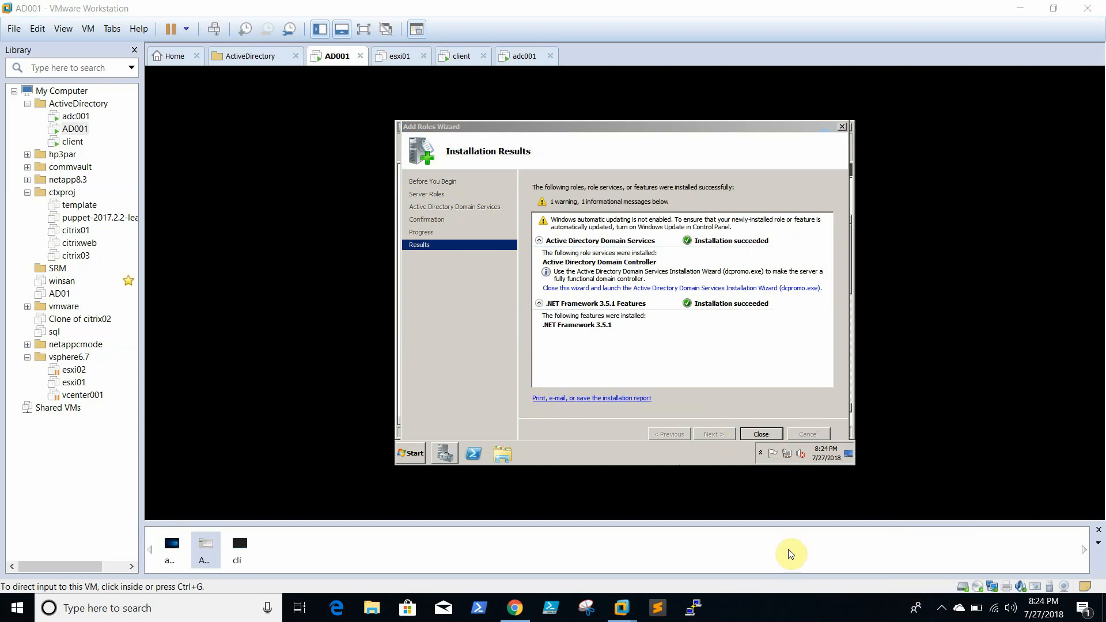
{"action": "left_click", "coordinate": [735, 355]}
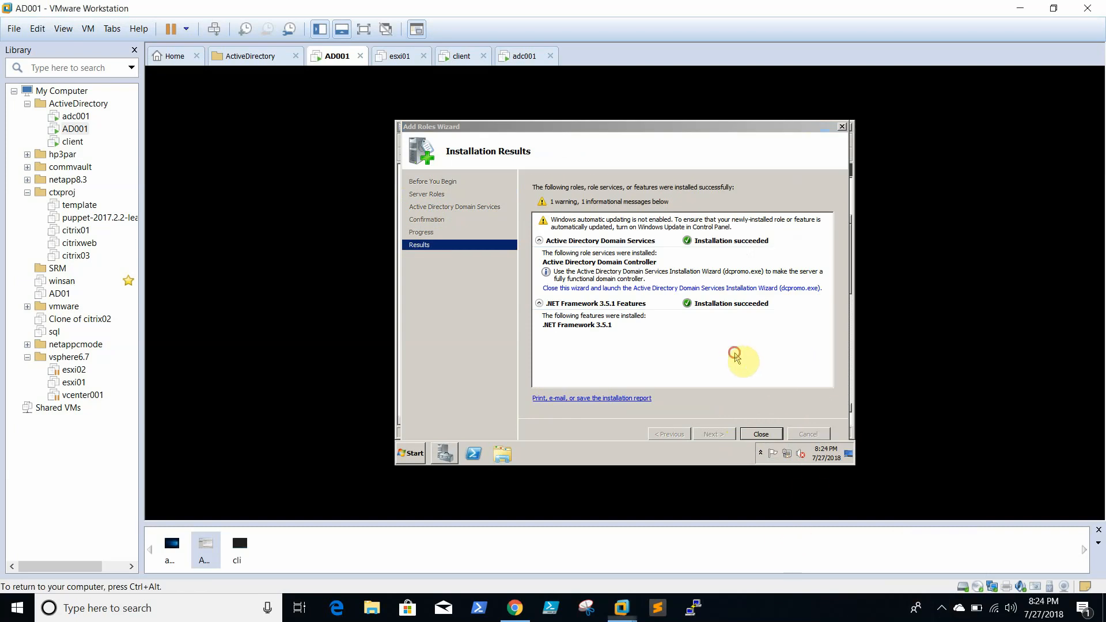
{"action": "left_click", "coordinate": [759, 438]}
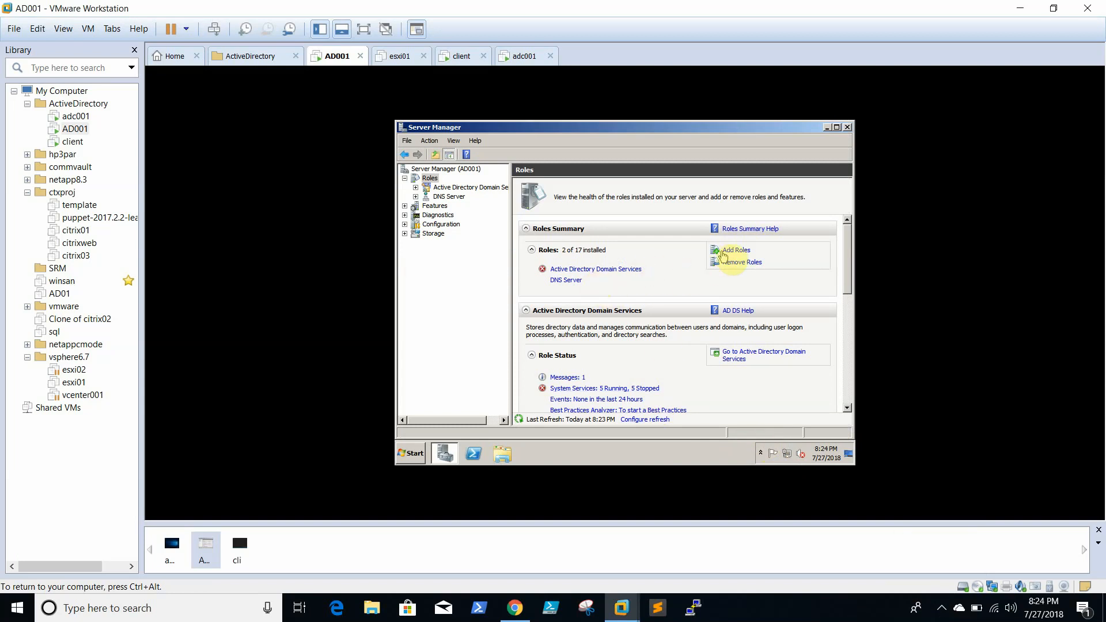
- View the DNS Server role page, then the Active Directory Domain Services role page
{"action": "left_click", "coordinate": [448, 196]}
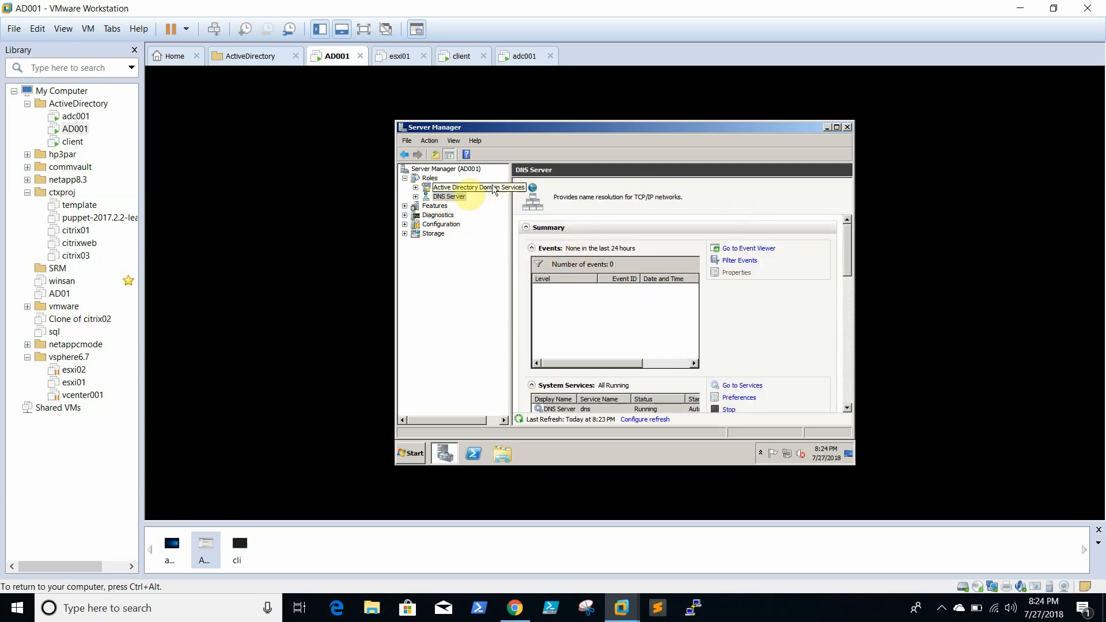
{"action": "left_click", "coordinate": [429, 189]}
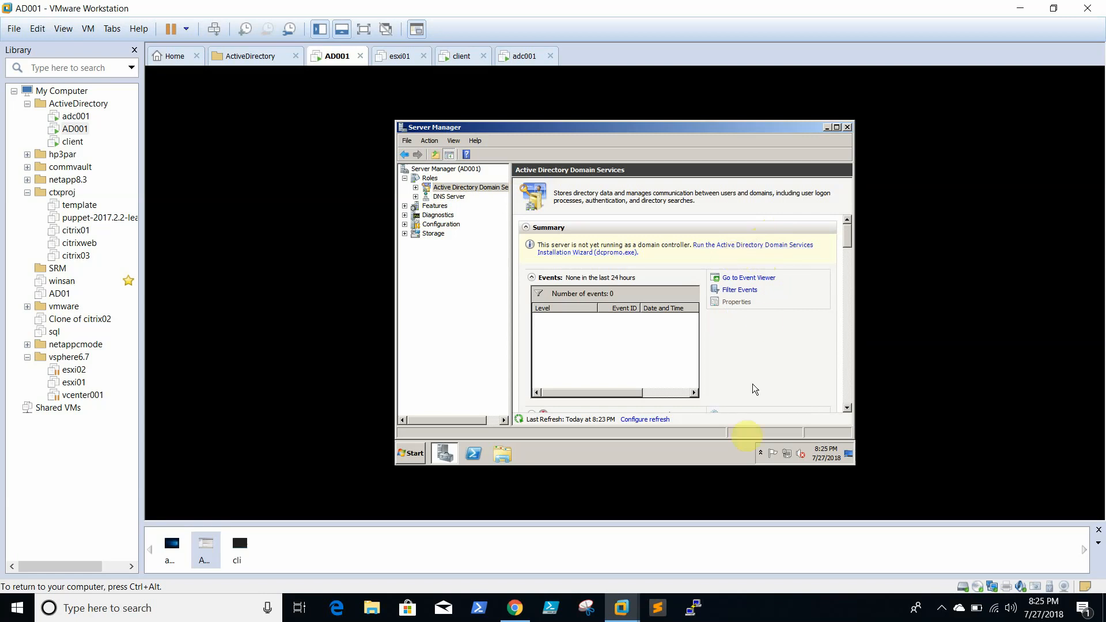
{"action": "left_click", "coordinate": [941, 608]}
{"action": "left_click", "coordinate": [801, 618]}
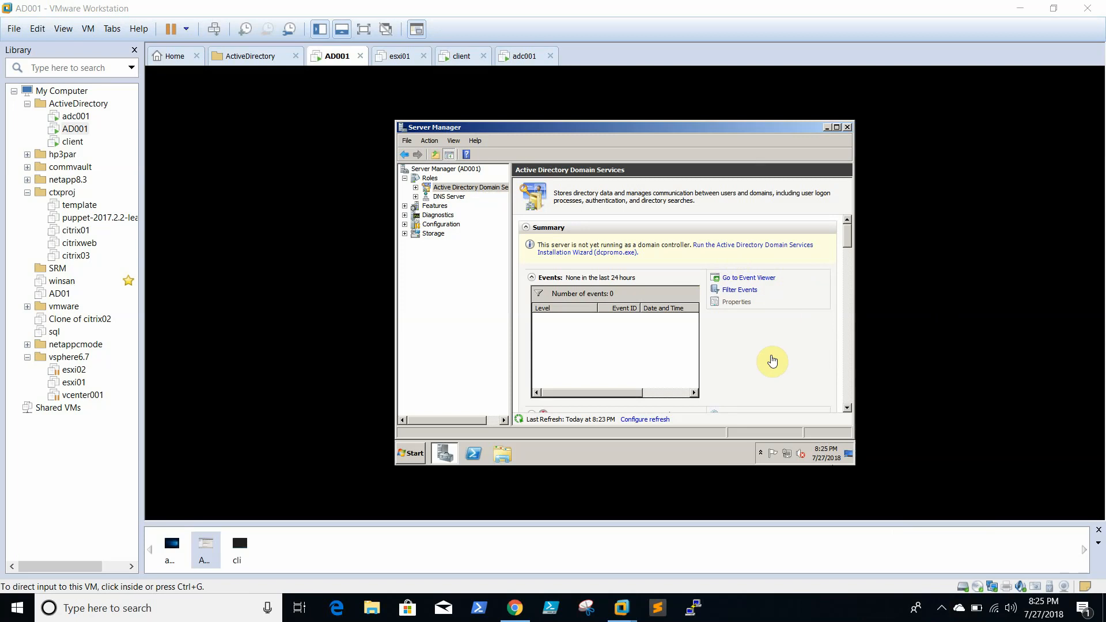
- Launch the AD DS Installation Wizard and choose Create a new domain in a new forest
{"action": "left_click", "coordinate": [743, 246]}
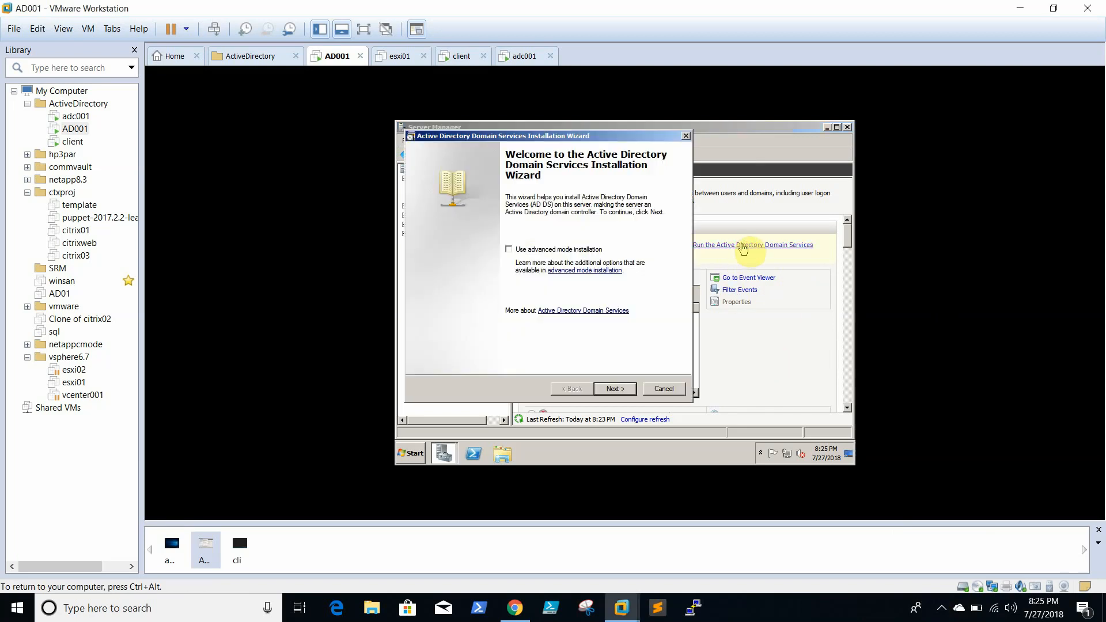
{"action": "left_click", "coordinate": [616, 390]}
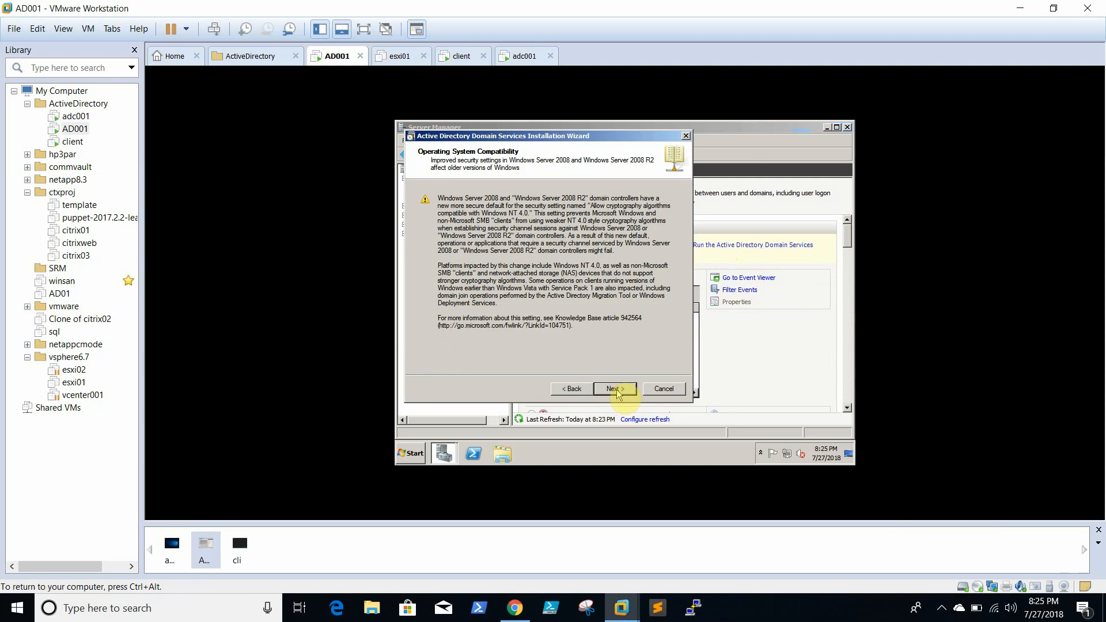
{"action": "left_click", "coordinate": [616, 390]}
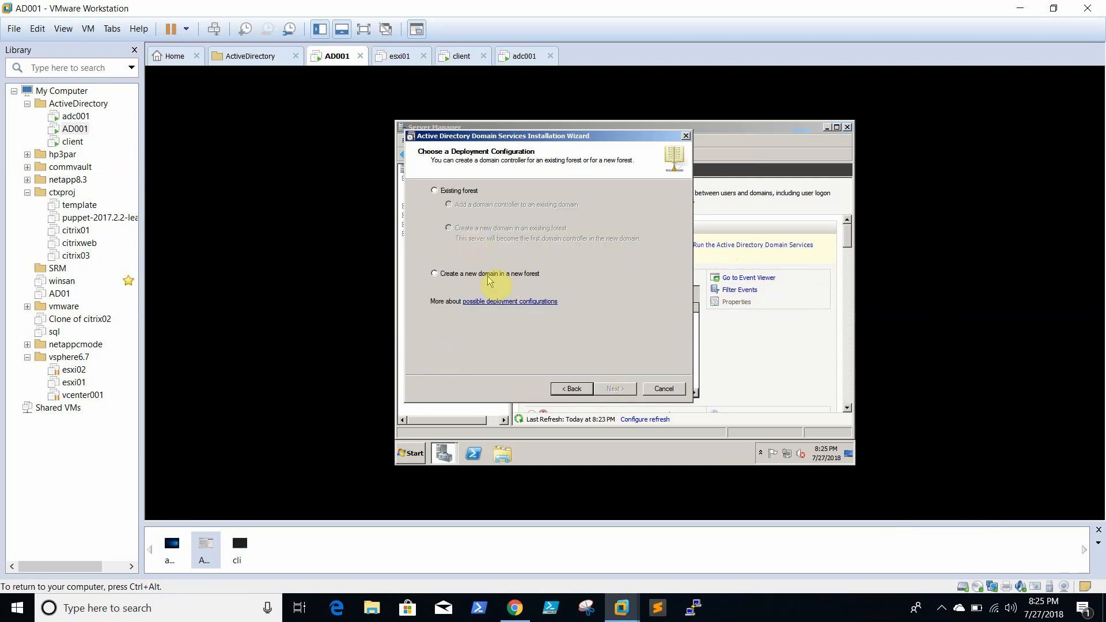
{"action": "left_click", "coordinate": [488, 277]}
{"action": "left_click", "coordinate": [608, 392]}
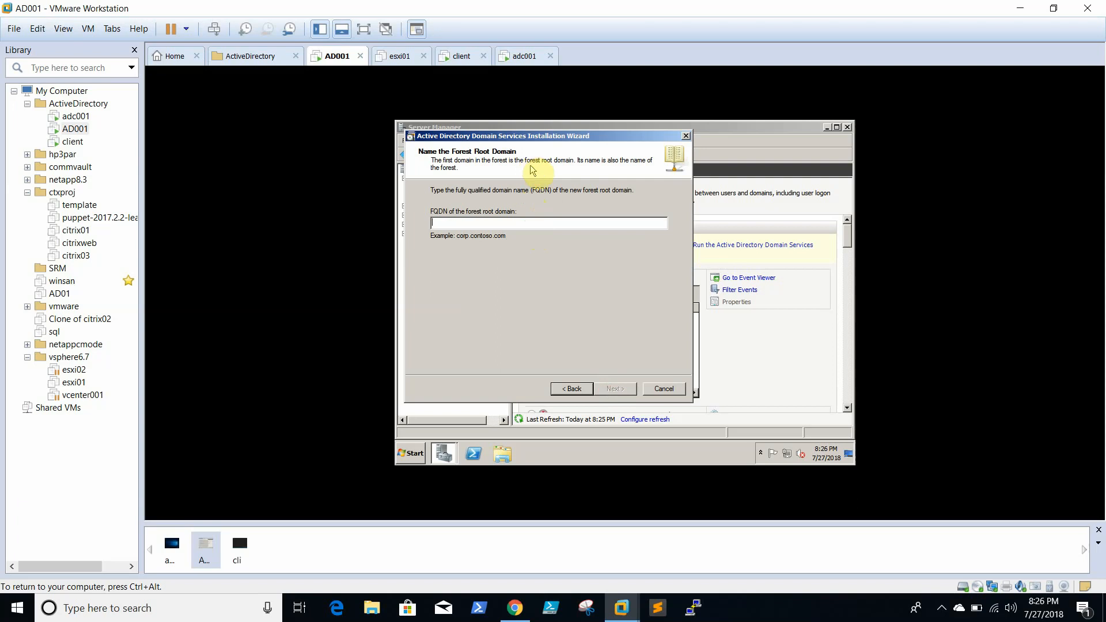
- Name the forest root domain abc.com and set the Windows Server 2008 R2 forest functional level
{"action": "left_click_drag", "start_coordinate": [528, 137], "coordinate": [584, 154]}
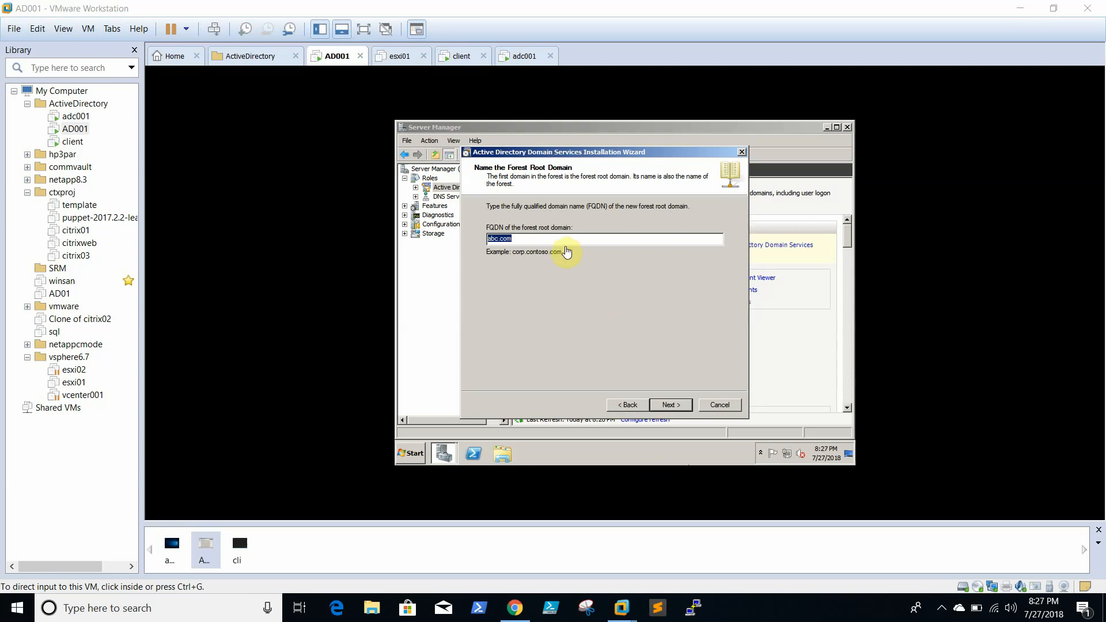
{"action": "left_click", "coordinate": [585, 236]}
{"action": "left_click", "coordinate": [581, 237]}
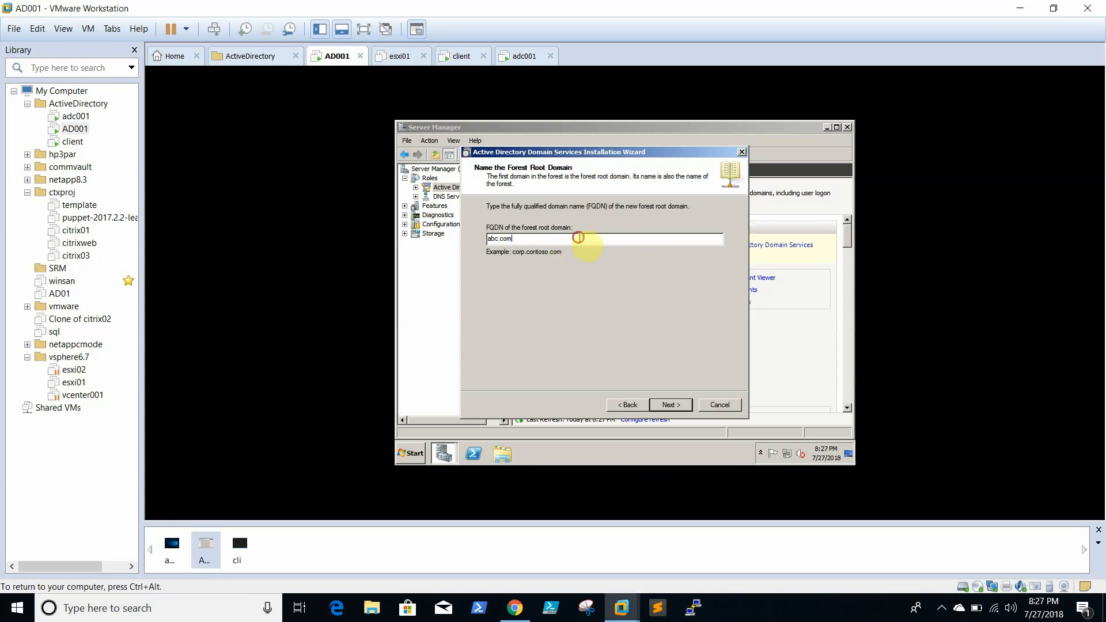
{"action": "left_click_drag", "start_coordinate": [567, 238], "coordinate": [396, 236]}
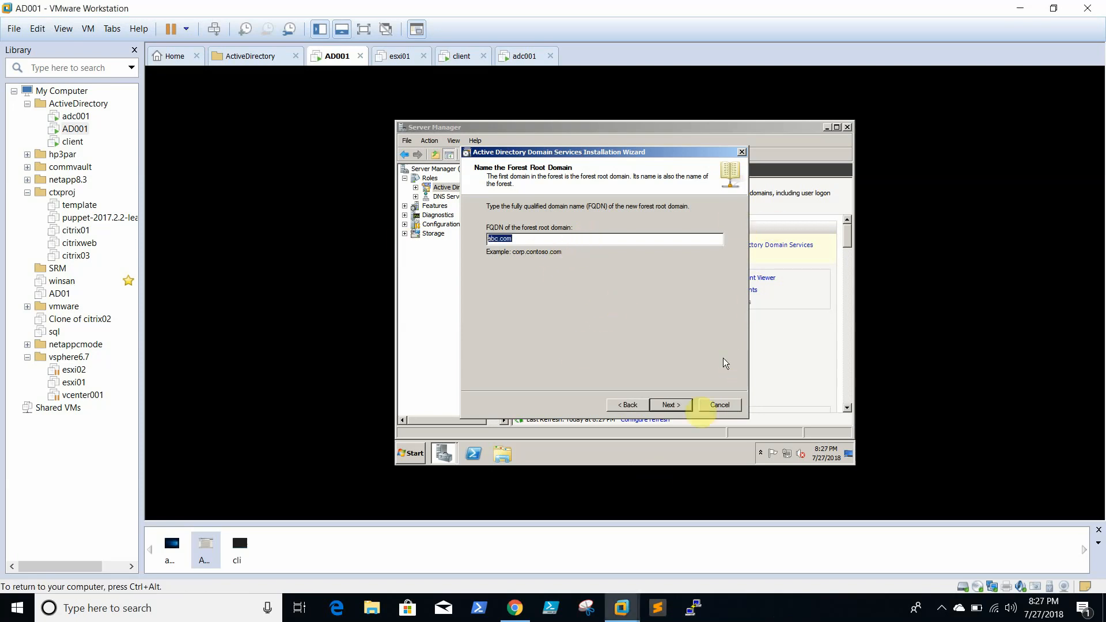
{"action": "left_click", "coordinate": [666, 409]}
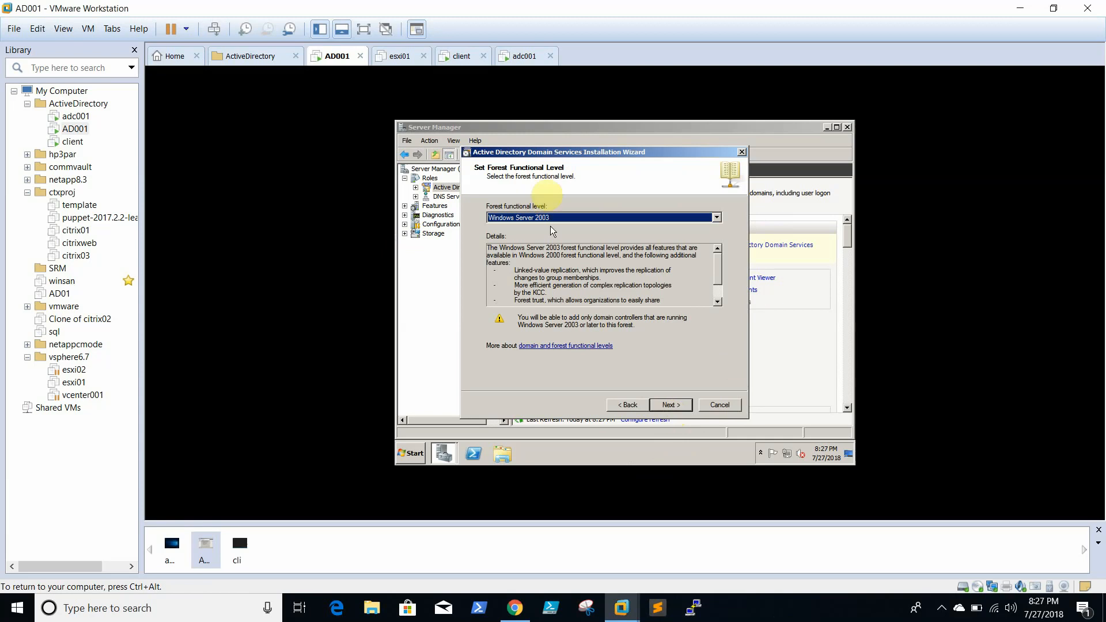
{"action": "left_click", "coordinate": [588, 218]}
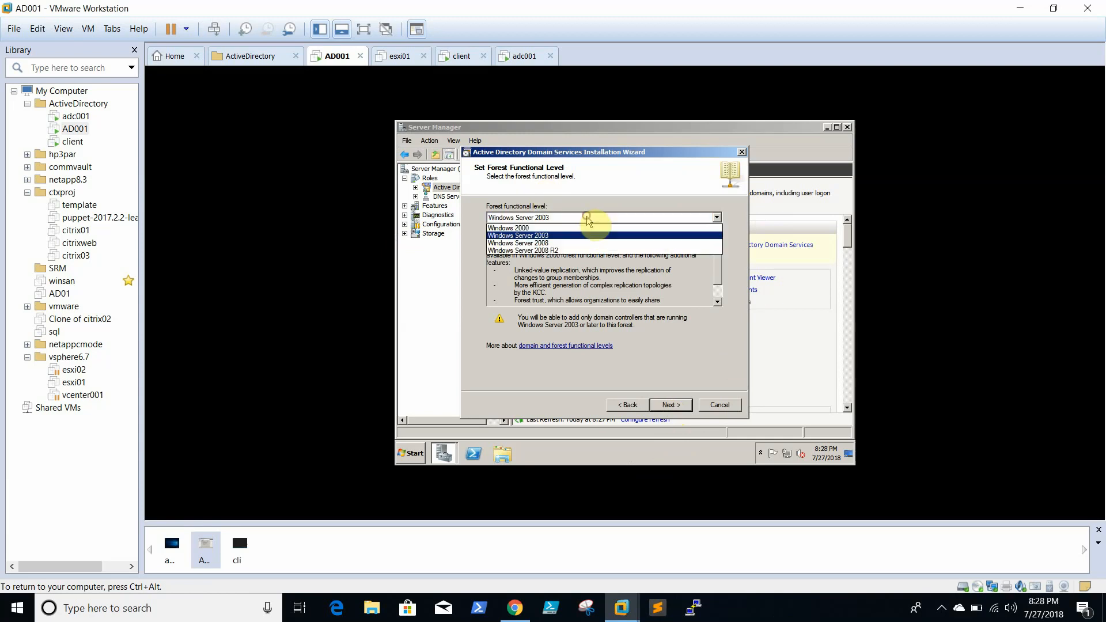
{"action": "left_click", "coordinate": [588, 252]}
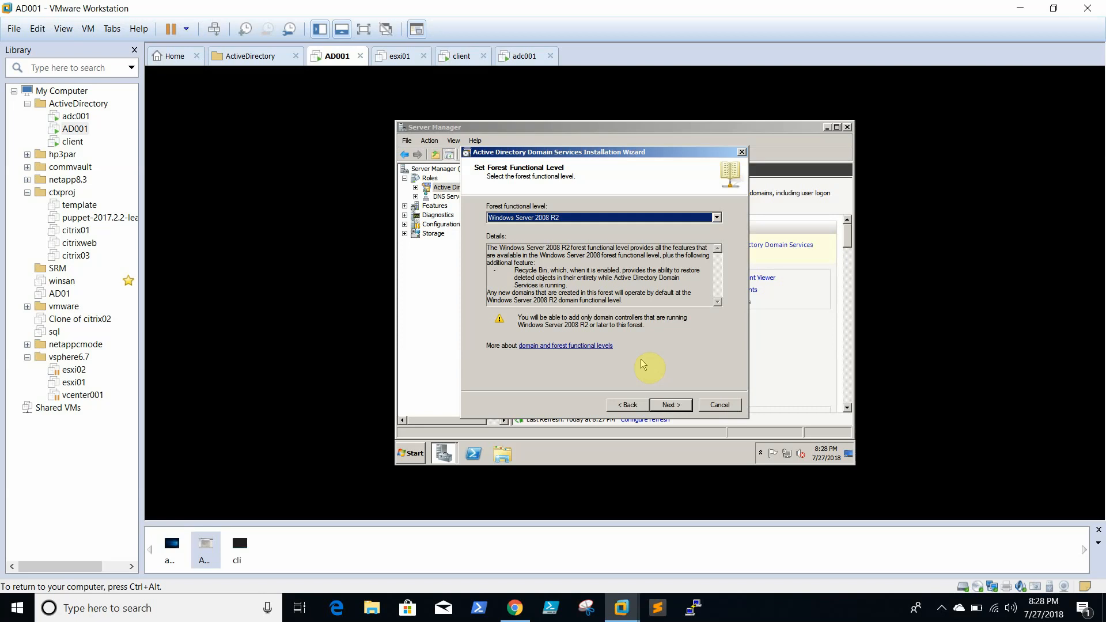
{"action": "left_click", "coordinate": [667, 406]}
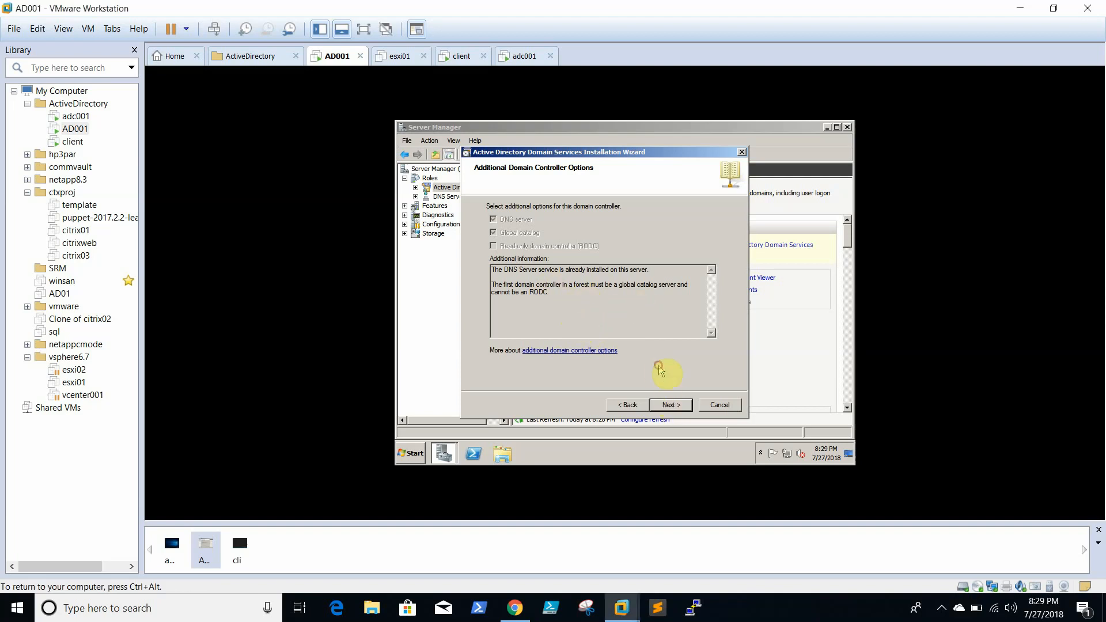
- Keep DNS server and global catalog checked and accept the DNS delegation warning
{"action": "left_click", "coordinate": [673, 406]}
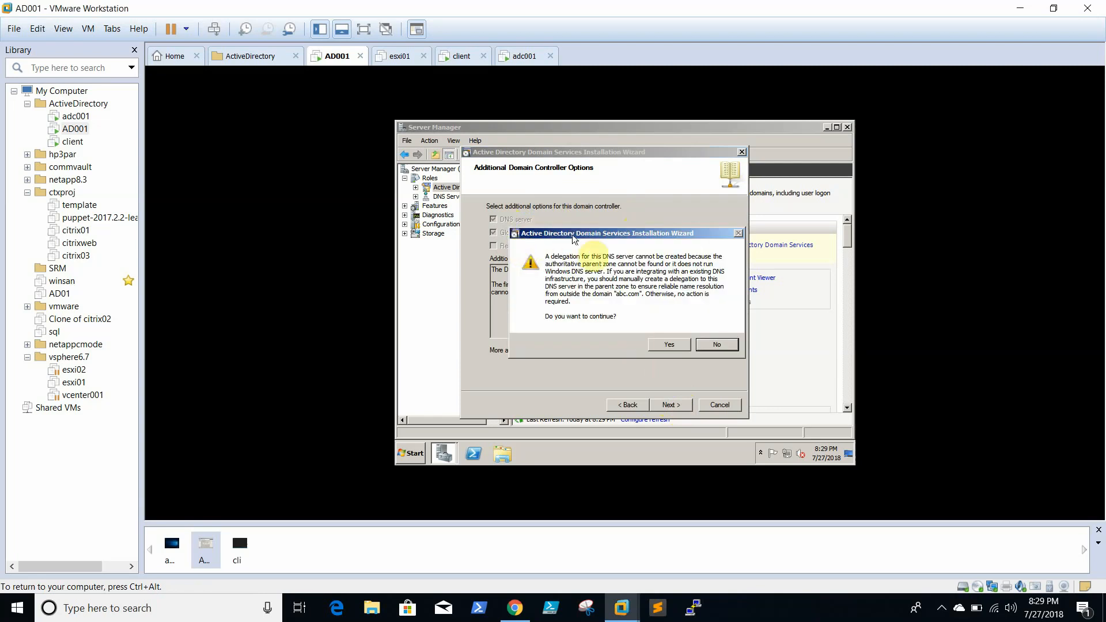
{"action": "left_click", "coordinate": [662, 347]}
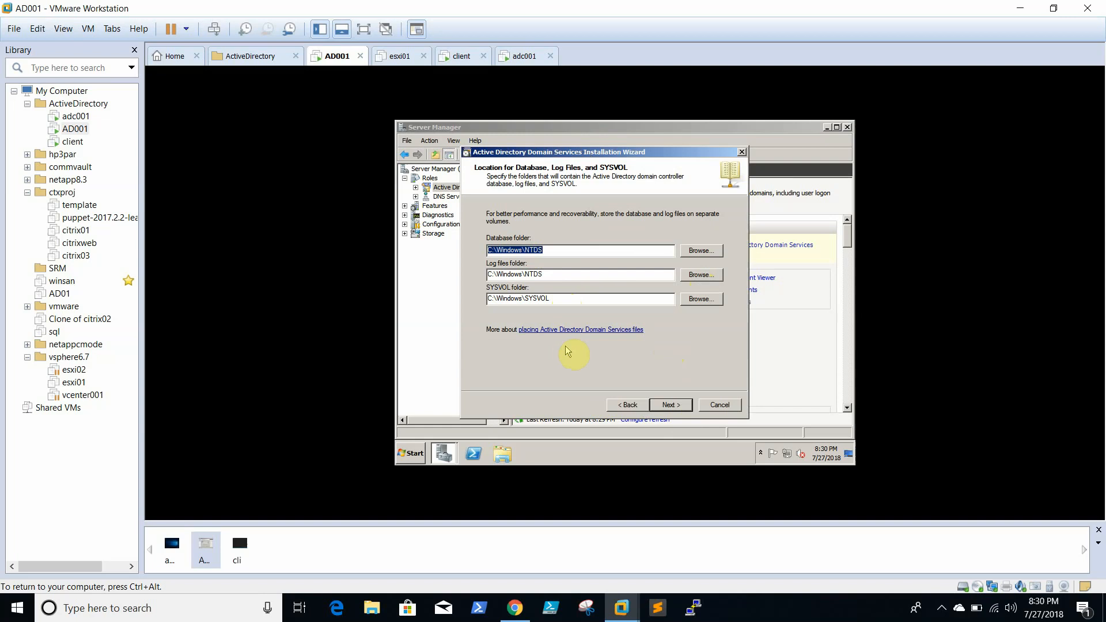
- Leave the database, log and SYSVOL folders at C:\Windows\NTDS and C:\Windows\SYSVOL
{"action": "left_click", "coordinate": [558, 250]}
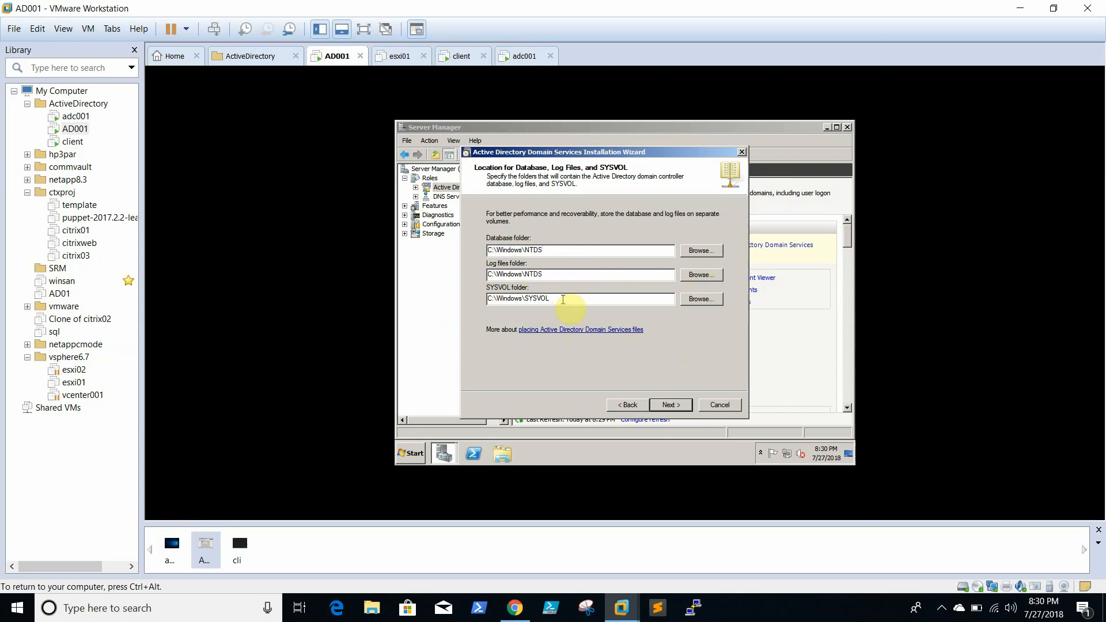
{"action": "left_click", "coordinate": [572, 275]}
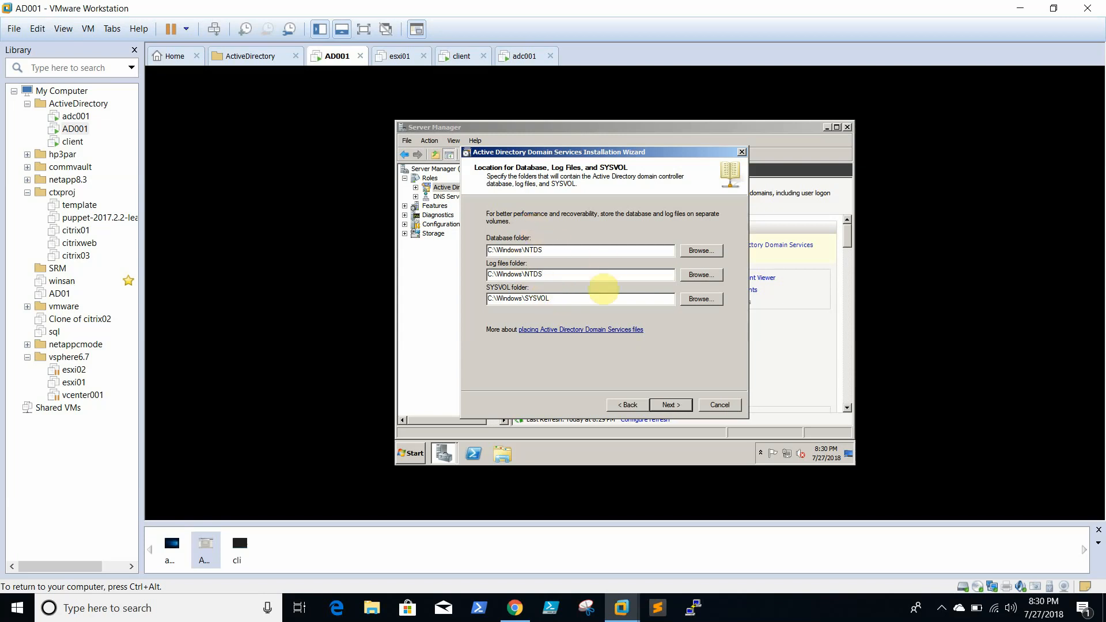
{"action": "left_click", "coordinate": [668, 405]}
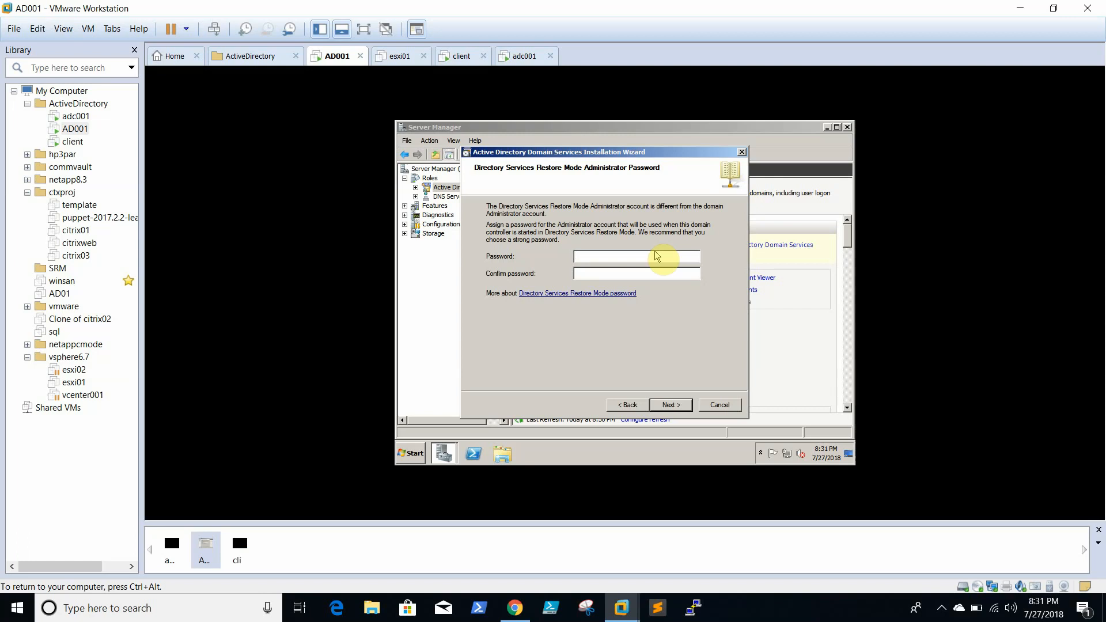
- Enter and confirm the restore mode administrator password, then scroll through the abc.com summary
{"action": "type", "text": "Password@12Password@123"}
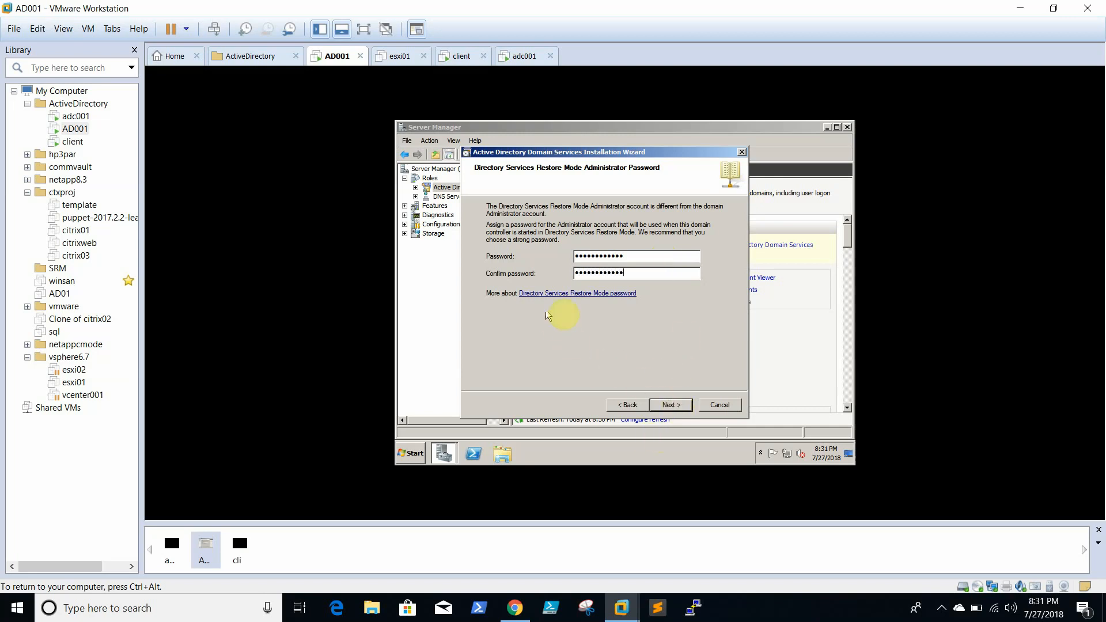
{"action": "left_click", "coordinate": [683, 406]}
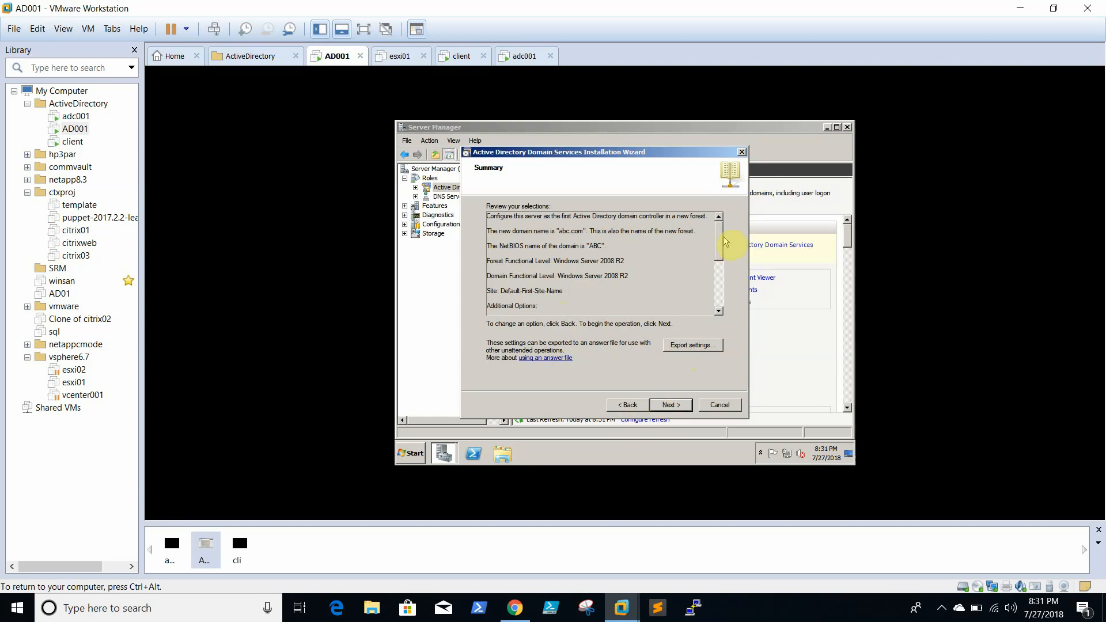
{"action": "left_click_drag", "start_coordinate": [724, 237], "coordinate": [720, 313]}
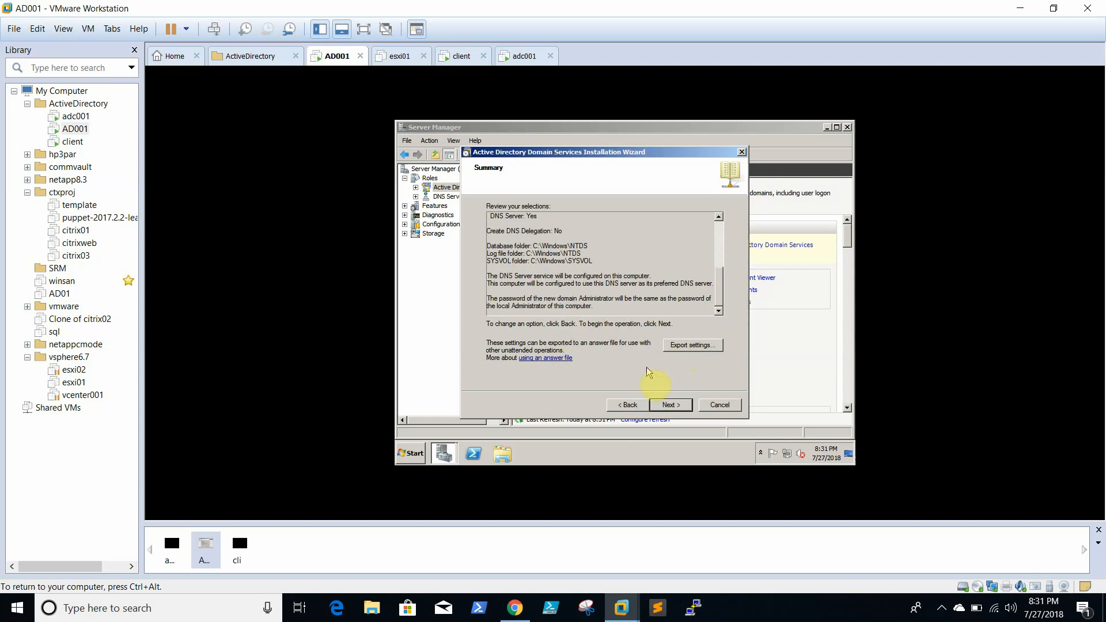
- Run the AD DS configuration from the Summary page with Reboot on completion ticked
{"action": "left_click", "coordinate": [668, 405]}
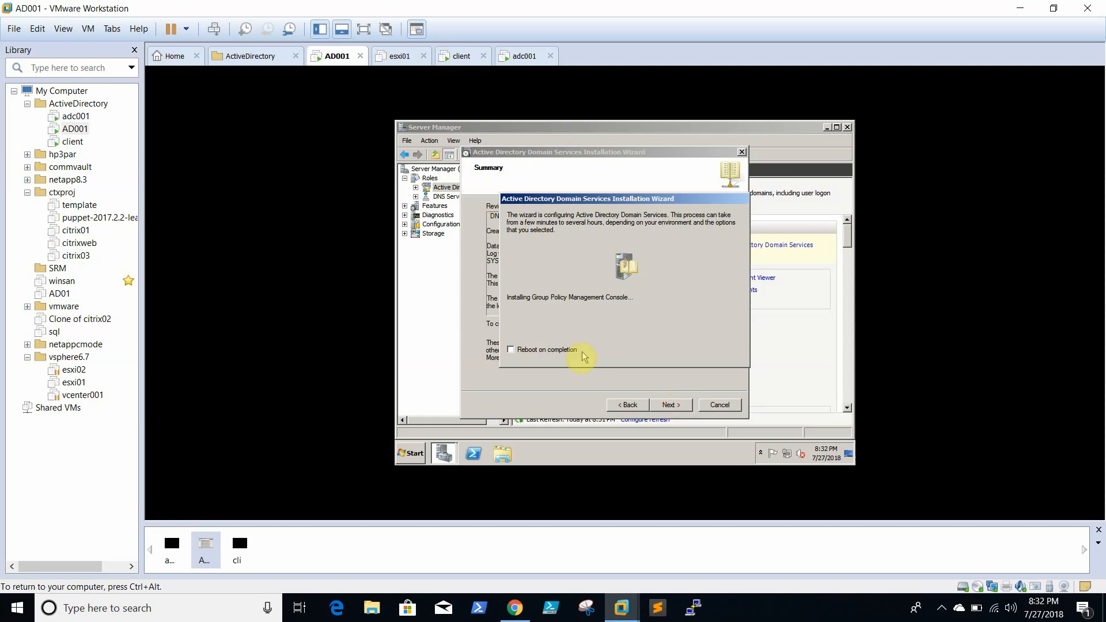
{"action": "left_click", "coordinate": [552, 350]}
{"action": "left_click", "coordinate": [766, 611]}
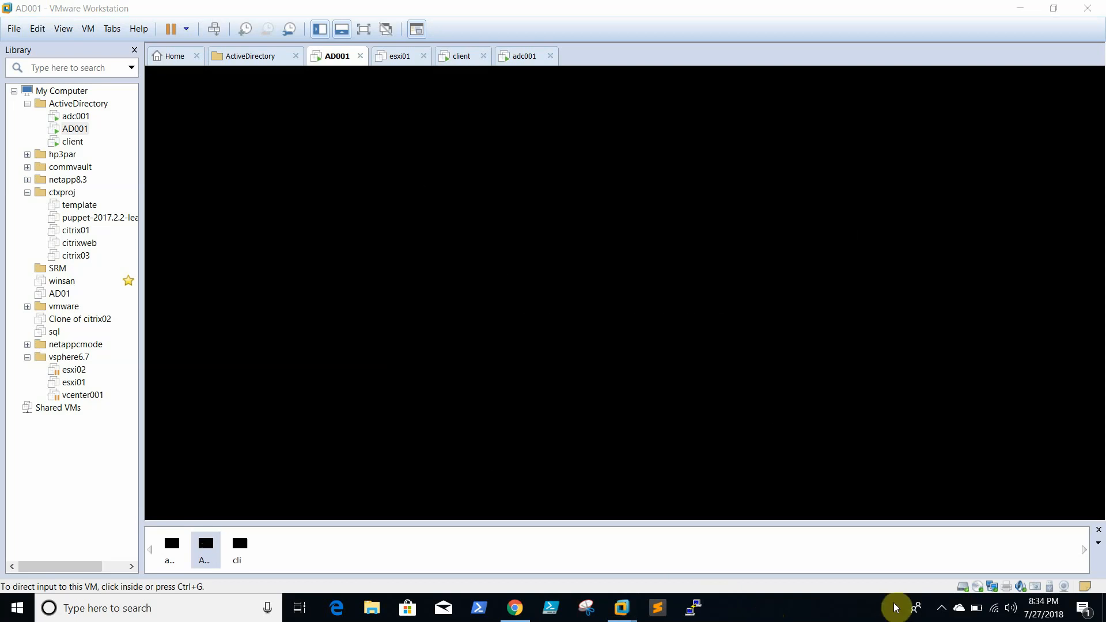
- Wait for AD001 to reach the Windows Server 2008 R2 logon screen, then capture input into it
{"action": "left_click", "coordinate": [949, 612]}
{"action": "left_click", "coordinate": [825, 618]}
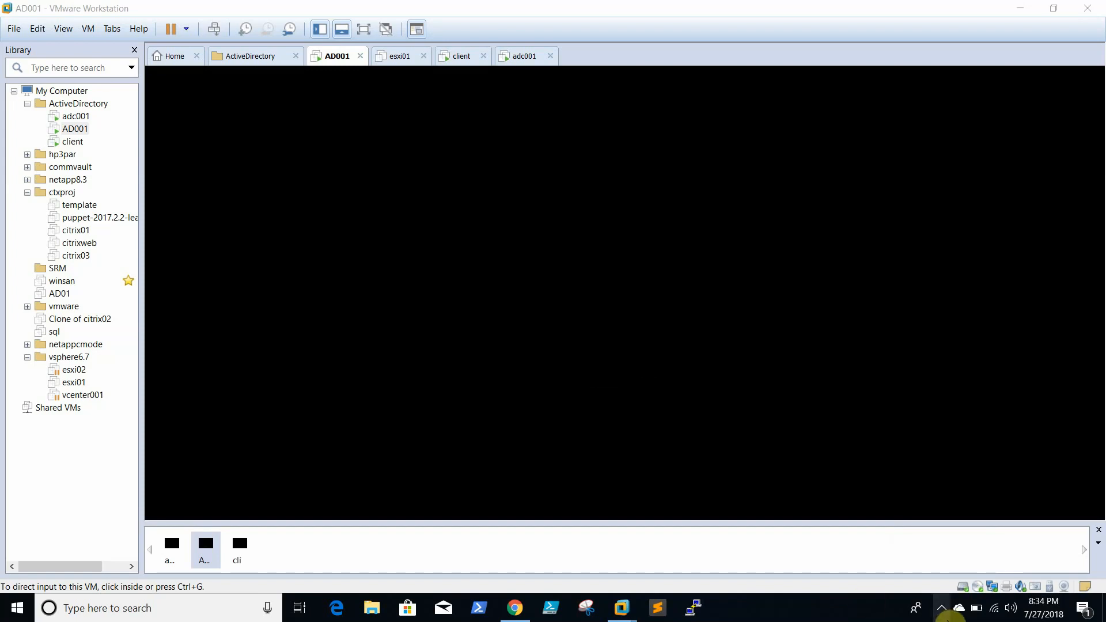
{"action": "left_click", "coordinate": [941, 607]}
{"action": "left_click", "coordinate": [860, 617]}
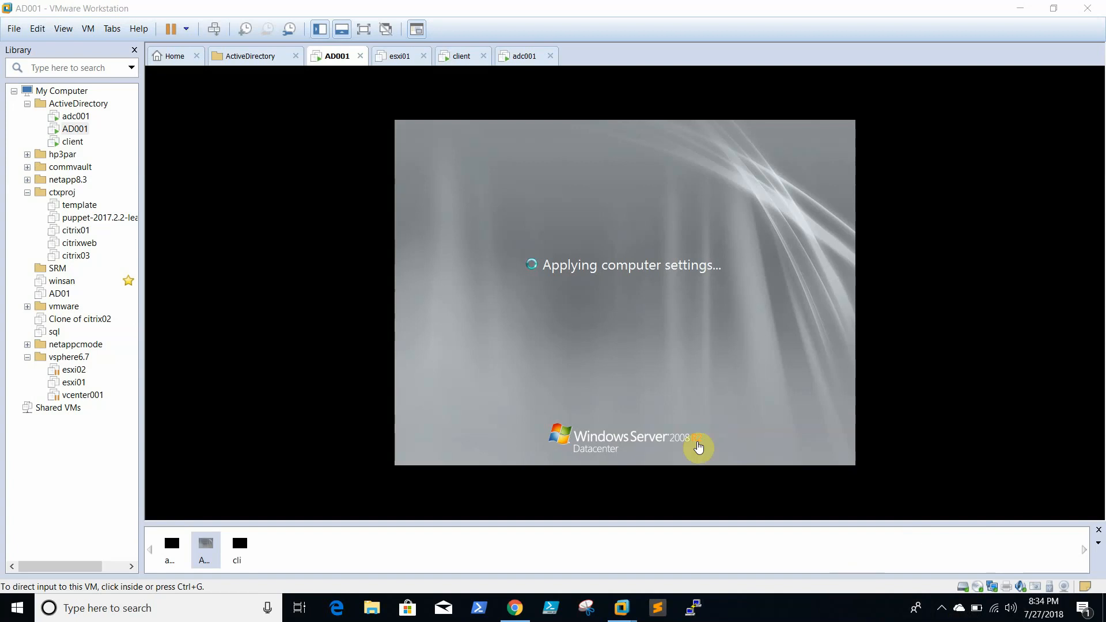
{"action": "left_click", "coordinate": [660, 352]}
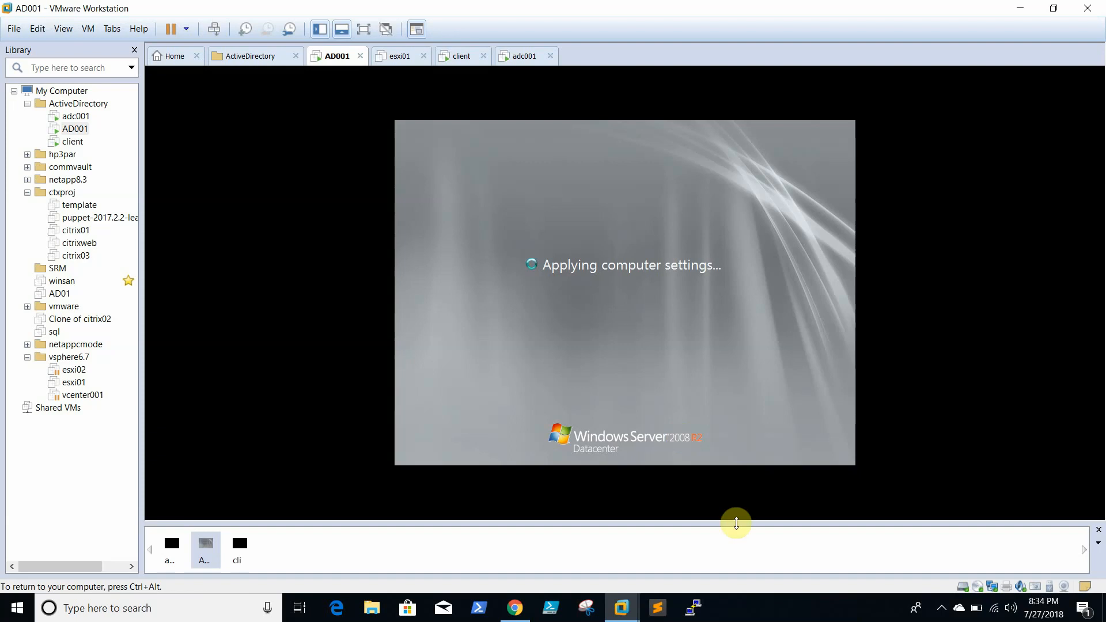
{"action": "left_click", "coordinate": [785, 619]}
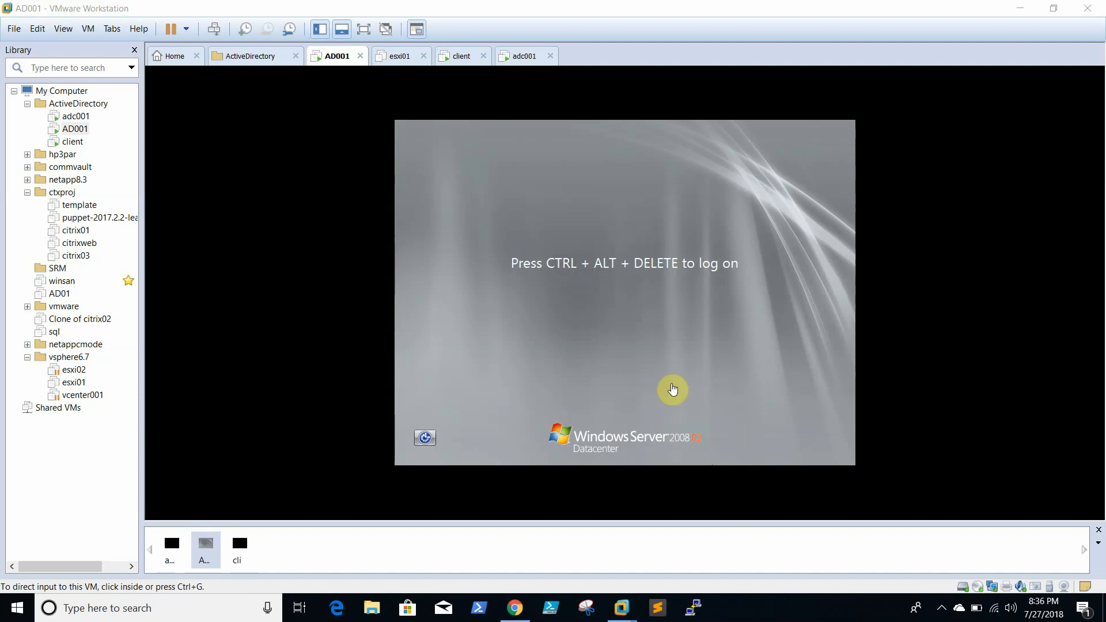
{"action": "left_click", "coordinate": [678, 357]}
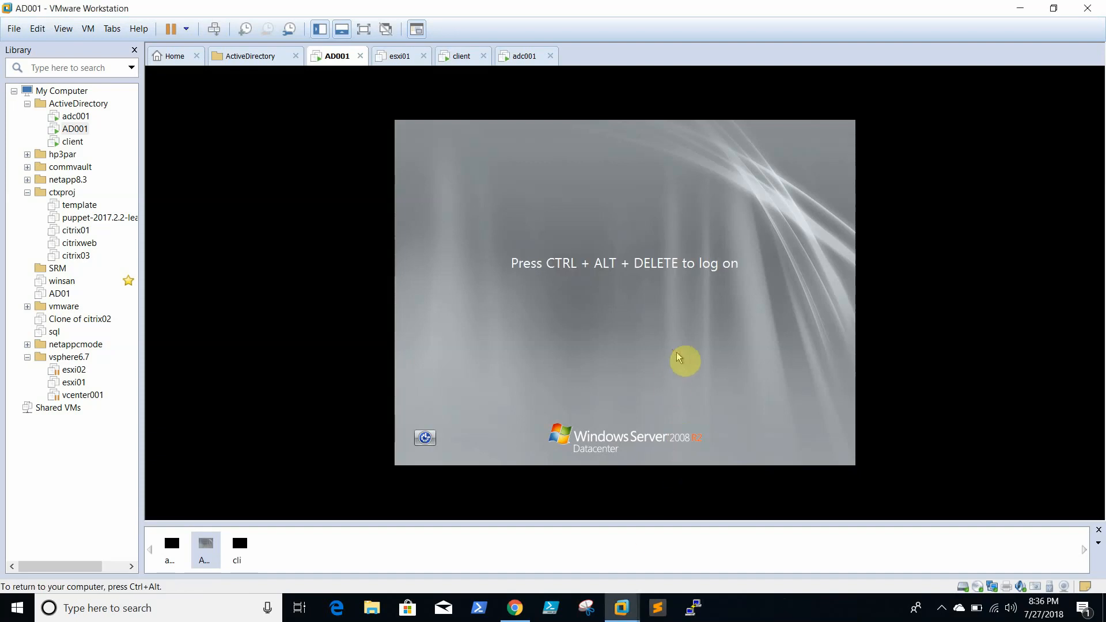
- Log on to AD001 as the ABC domain Administrator using Ctrl+Alt+Insert and the administrator password
{"action": "key", "text": "ctrl+alt+Insert"}
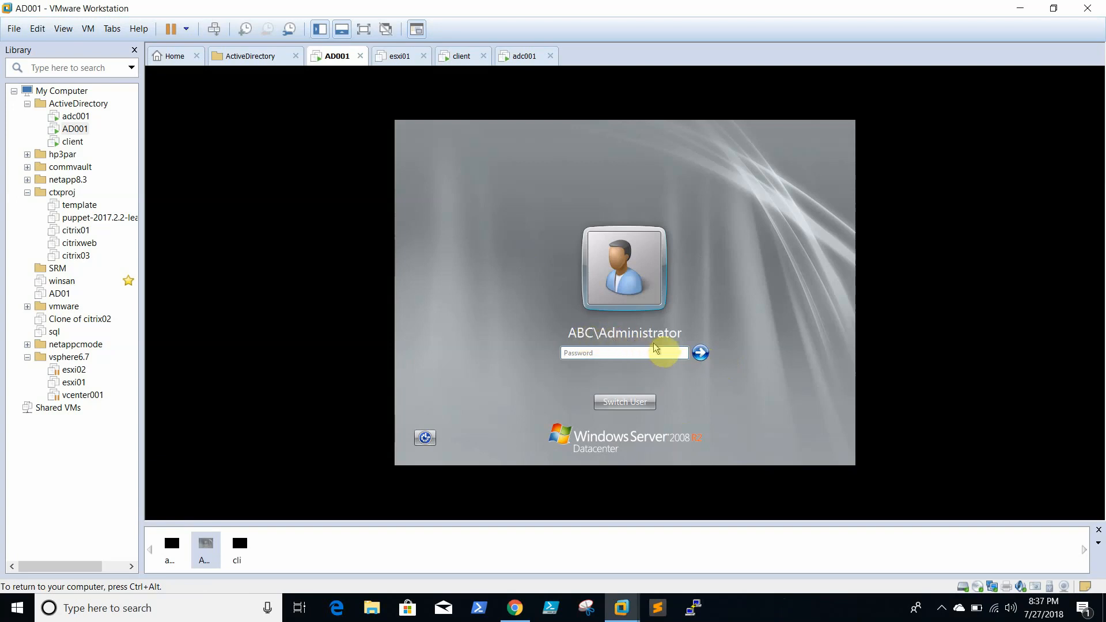
{"action": "left_click", "coordinate": [636, 353]}
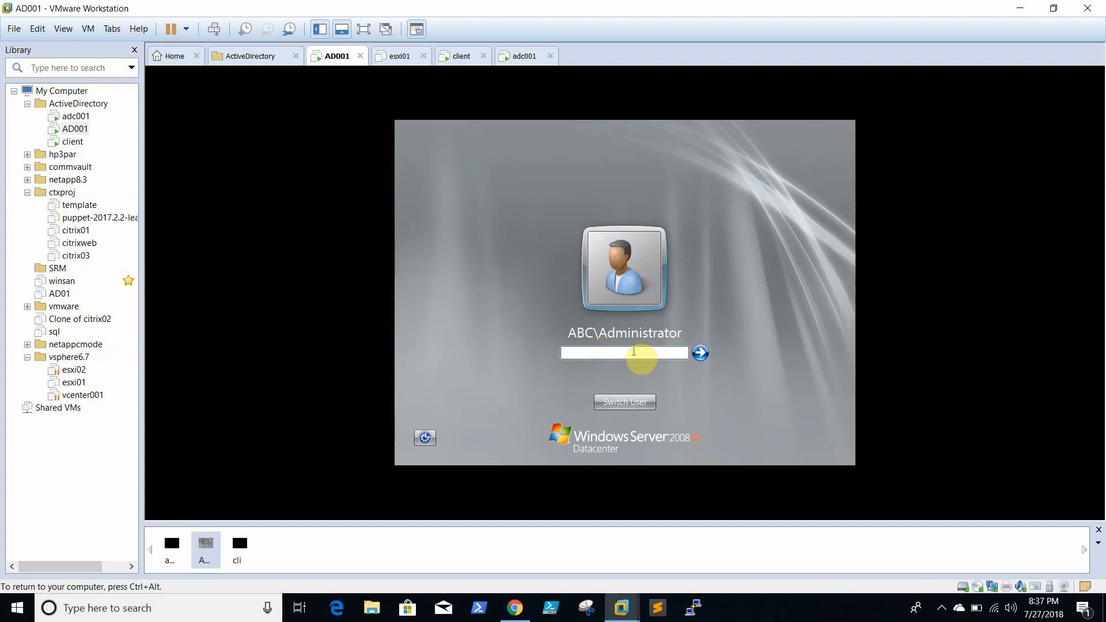
{"action": "type", "text": "P@ssw0rd1234"}
{"action": "key", "text": "Return"}
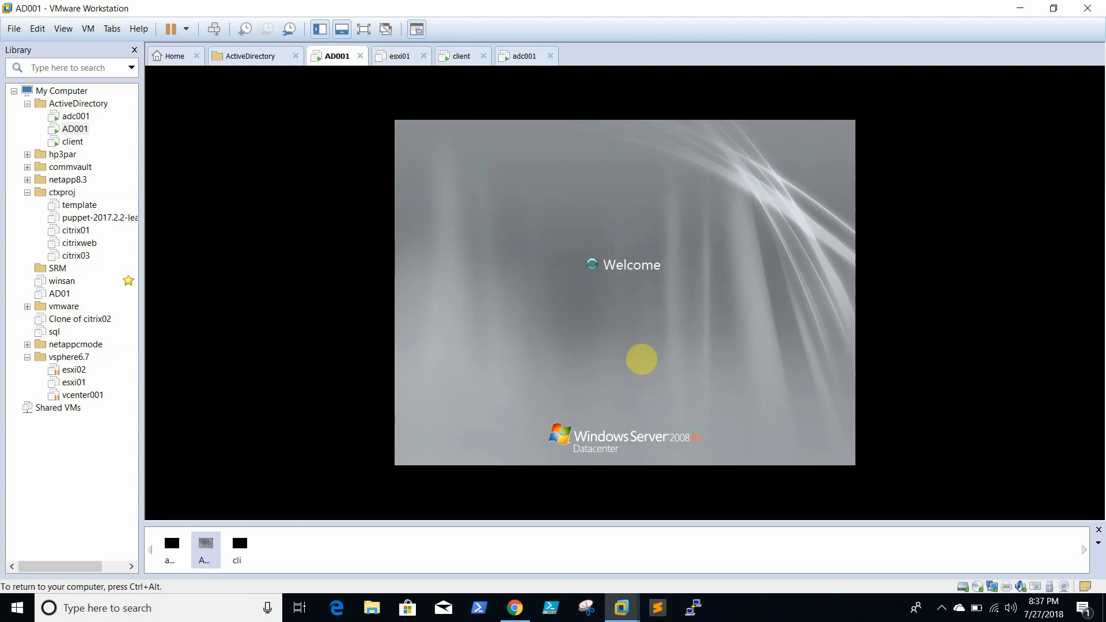
{"action": "key", "text": "ctrl+alt"}
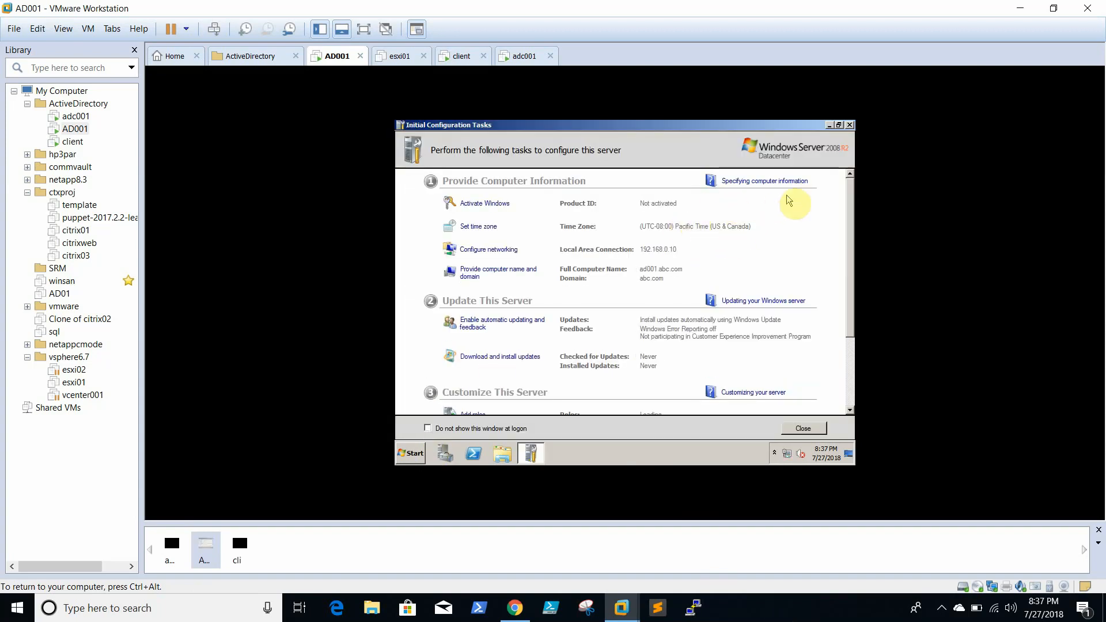
- Close Initial Configuration Tasks and Server Manager, then browse Administrative Tools in the Start menu
{"action": "left_click", "coordinate": [850, 125]}
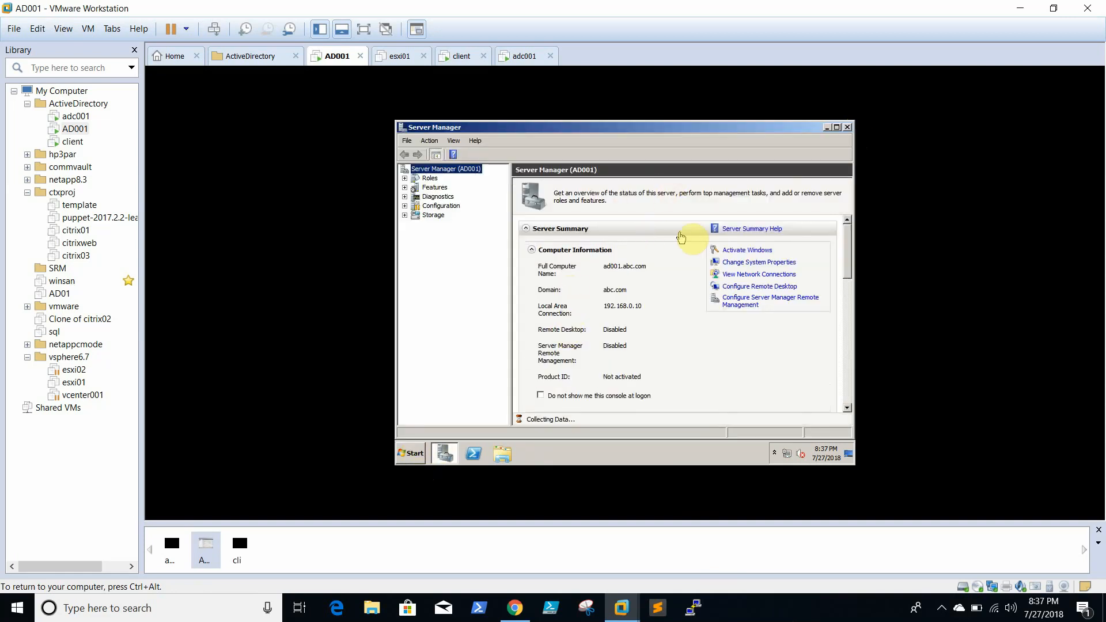
{"action": "left_click", "coordinate": [847, 127]}
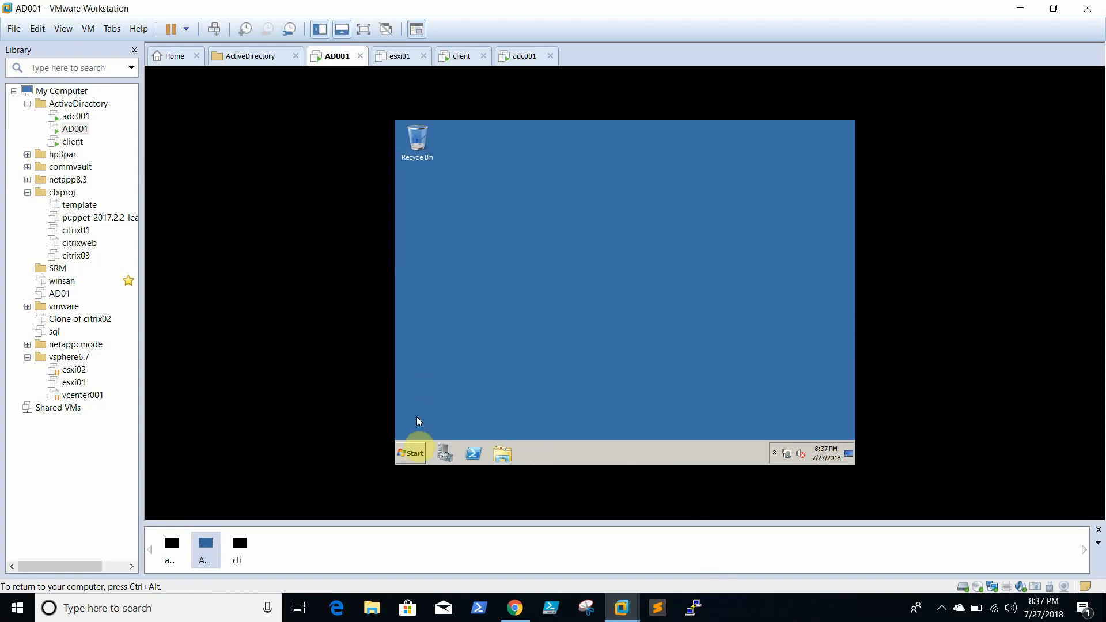
{"action": "left_click", "coordinate": [410, 454]}
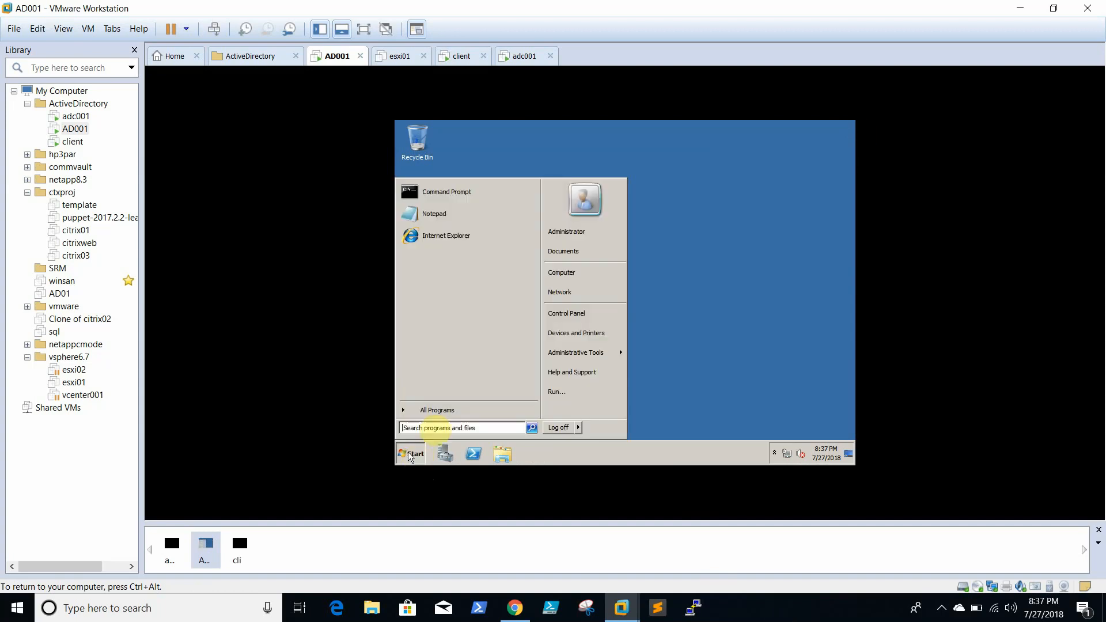
{"action": "left_click", "coordinate": [448, 412]}
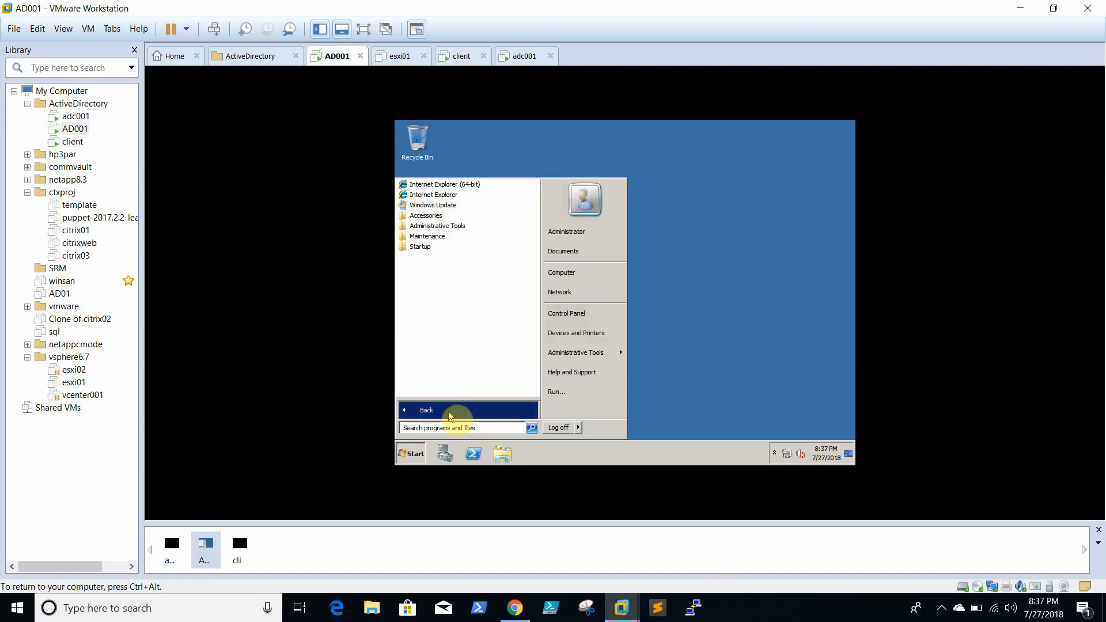
{"action": "left_click", "coordinate": [462, 227]}
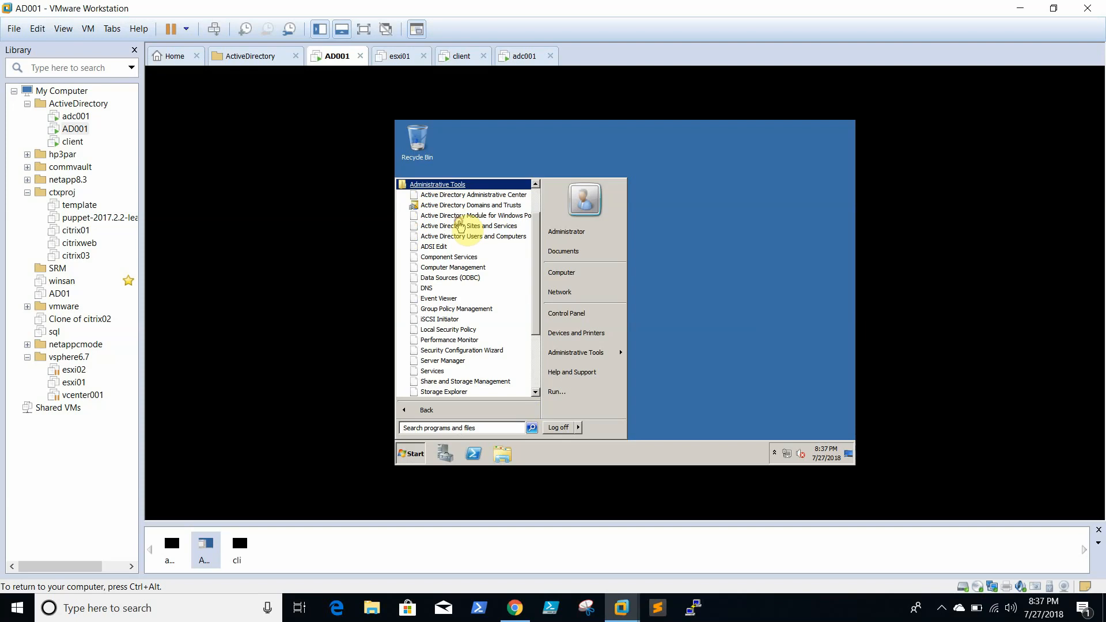
{"action": "left_click_drag", "start_coordinate": [539, 239], "coordinate": [541, 213]}
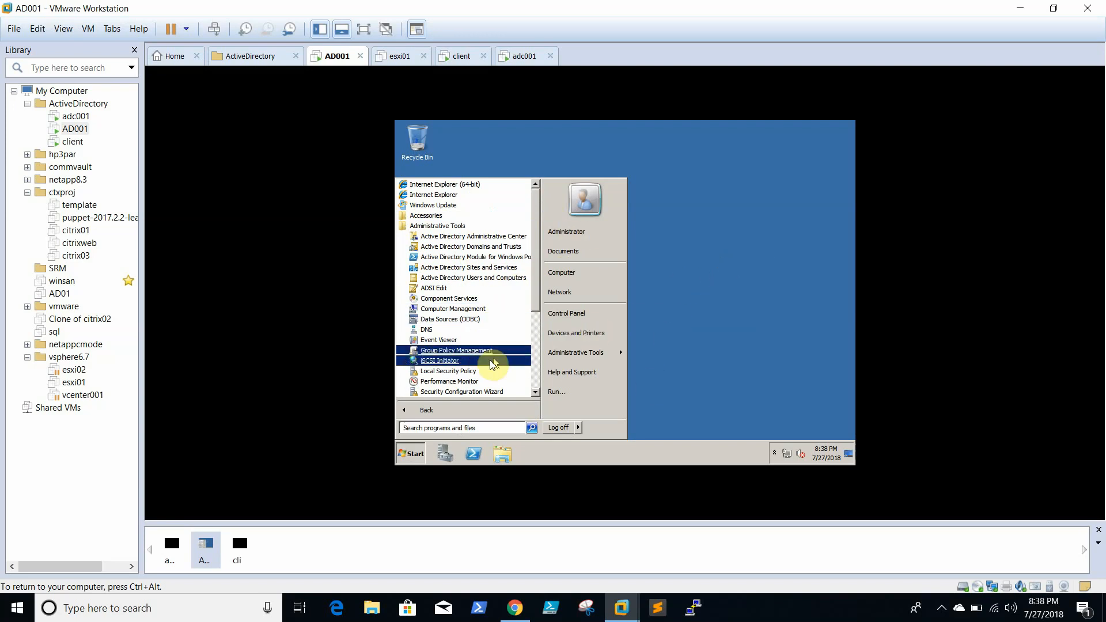
{"action": "left_click", "coordinate": [423, 458]}
{"action": "left_click", "coordinate": [423, 458]}
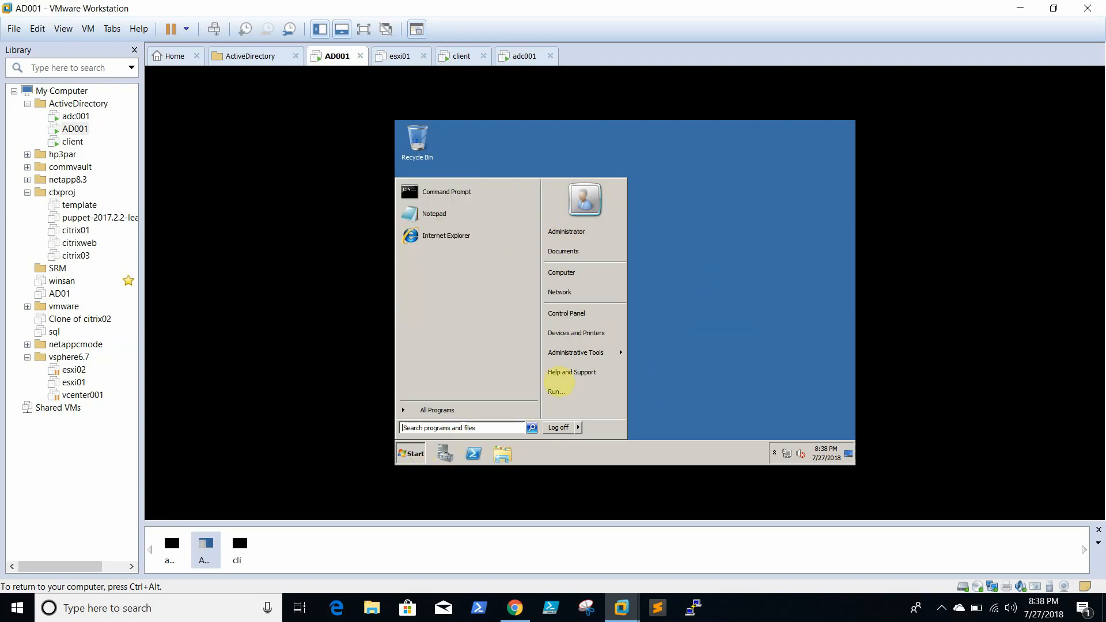
- Check Local Area Connection IPv4 uses 192.168.0.10 for address and preferred DNS via ncpa.cpl, then close
{"action": "left_click", "coordinate": [591, 389]}
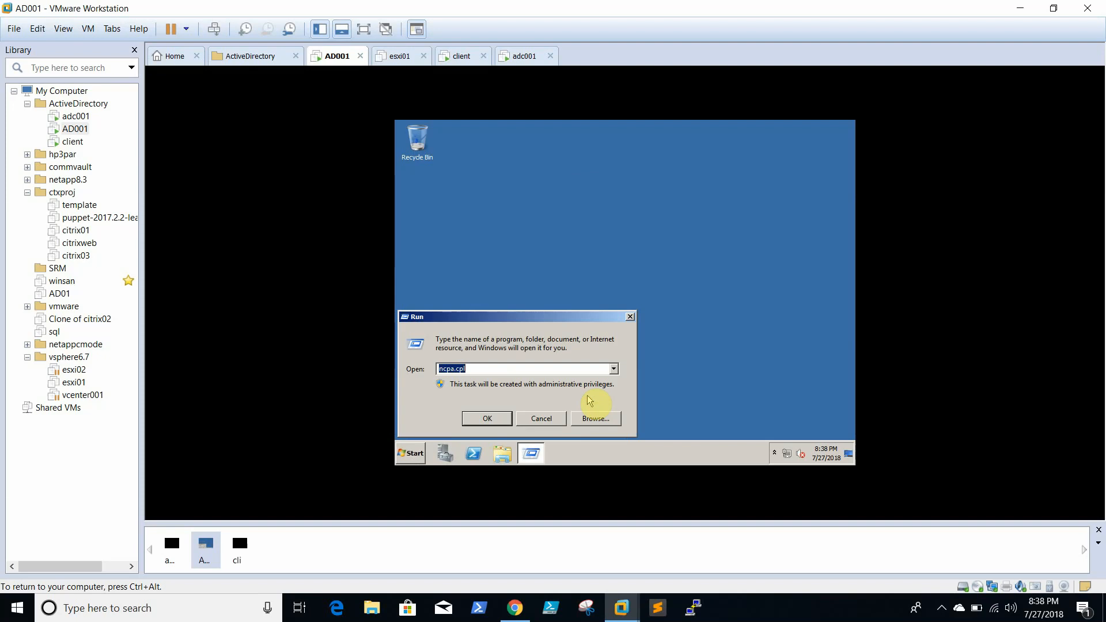
{"action": "key", "text": "Return"}
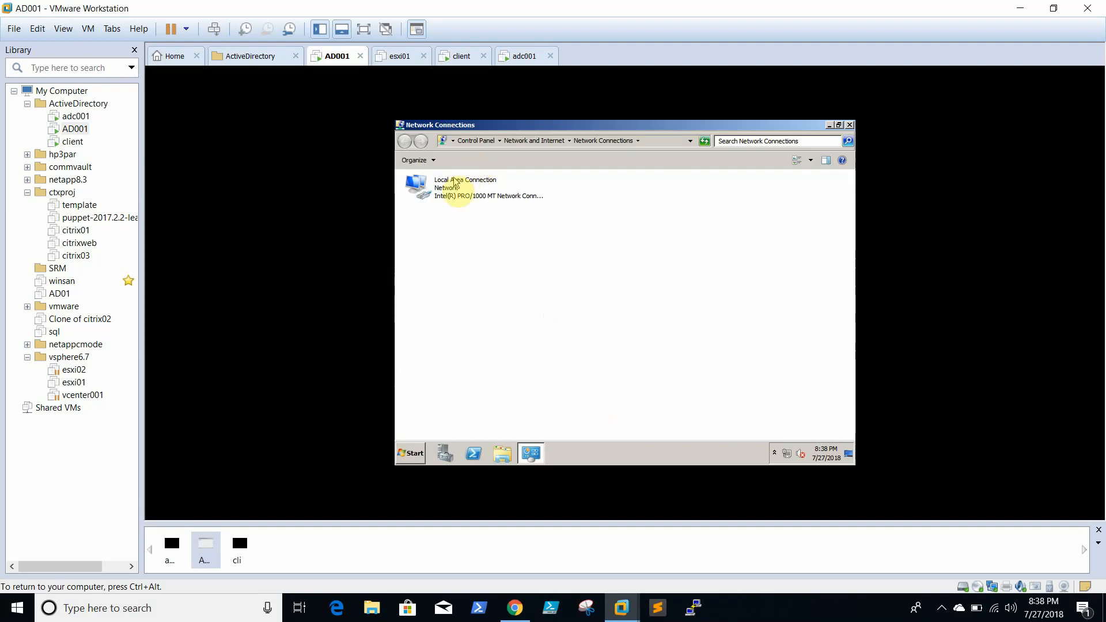
{"action": "left_click", "coordinate": [453, 180]}
{"action": "right_click", "coordinate": [451, 183]}
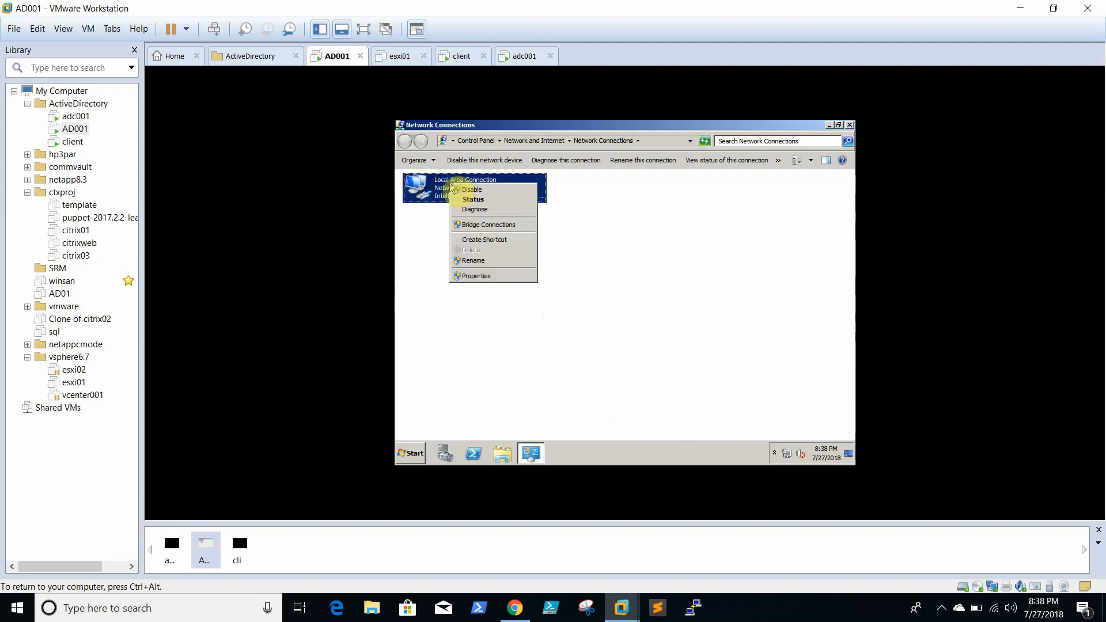
{"action": "left_click", "coordinate": [488, 278]}
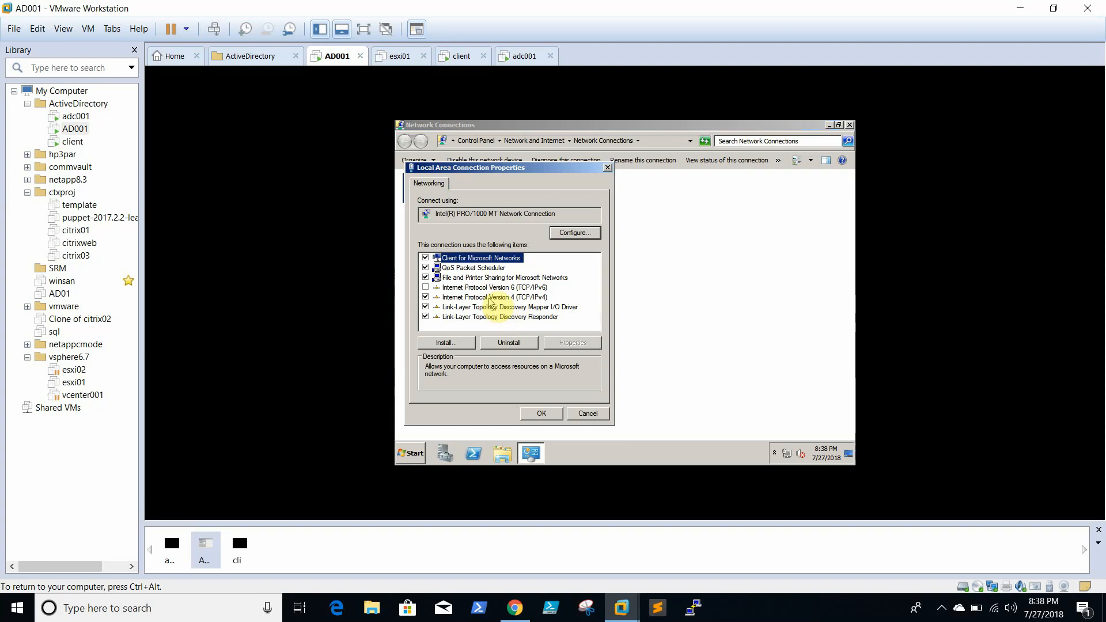
{"action": "left_click", "coordinate": [489, 297]}
{"action": "left_click", "coordinate": [572, 342]}
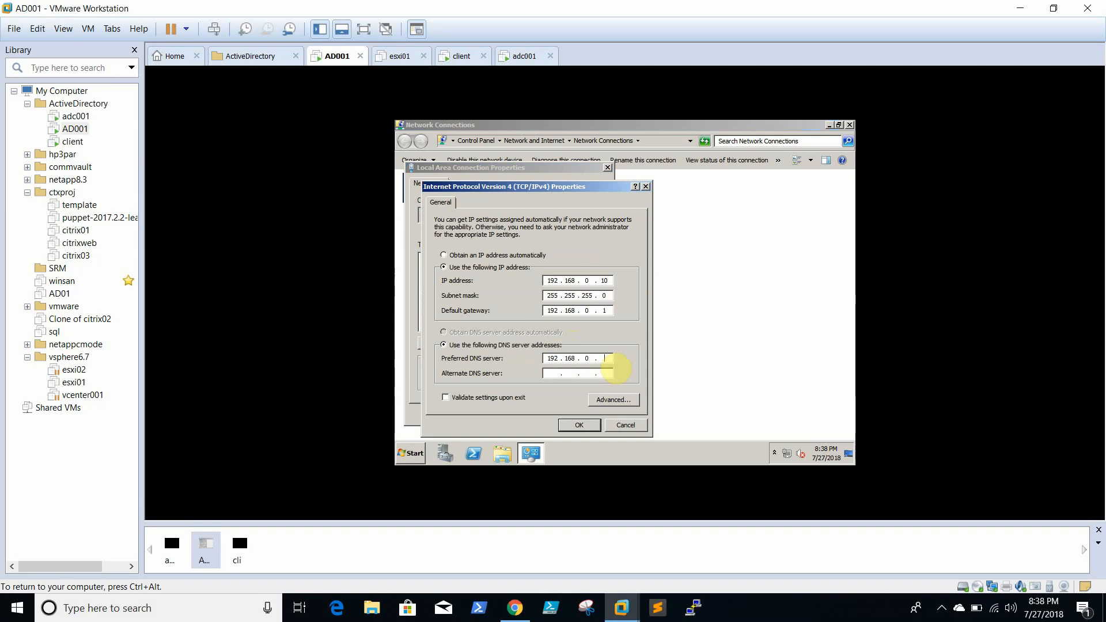
{"action": "left_click", "coordinate": [590, 428]}
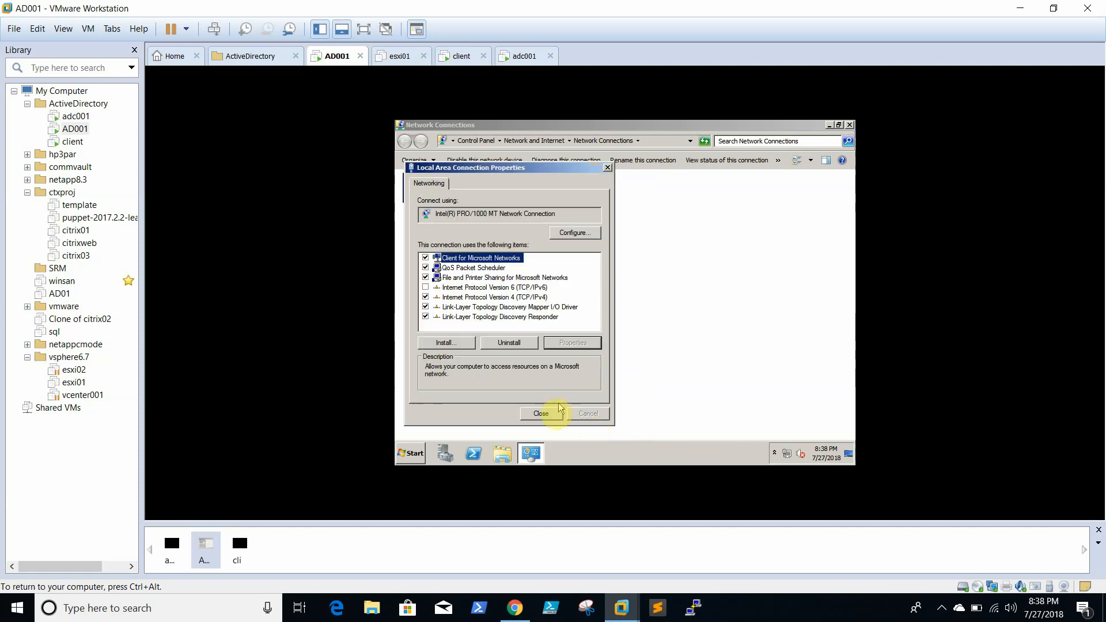
{"action": "left_click", "coordinate": [543, 413]}
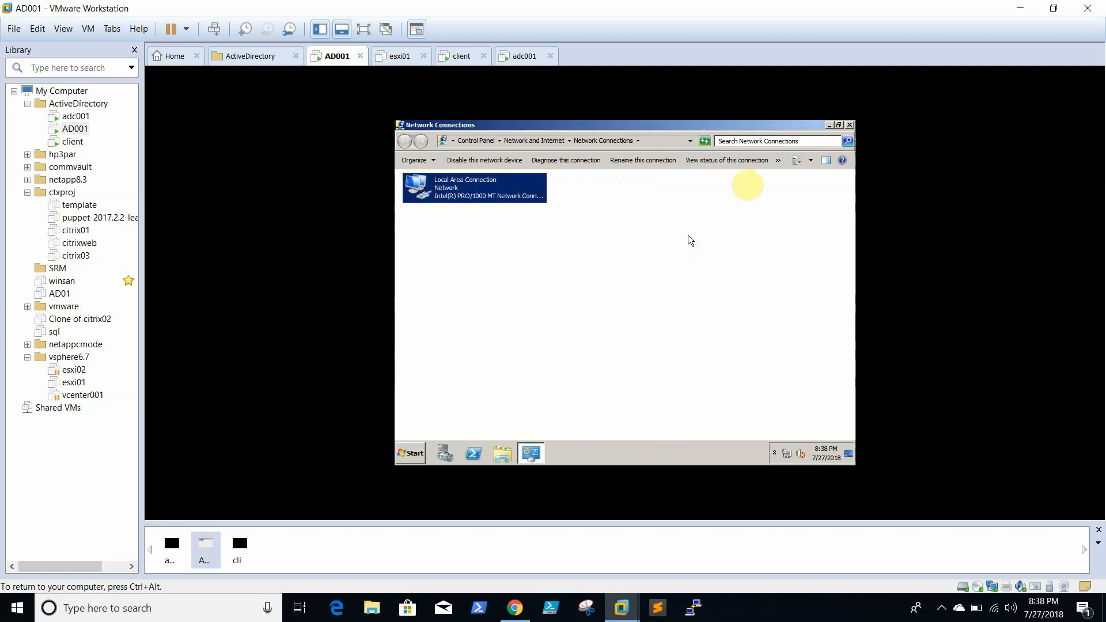
{"action": "left_click", "coordinate": [848, 125]}
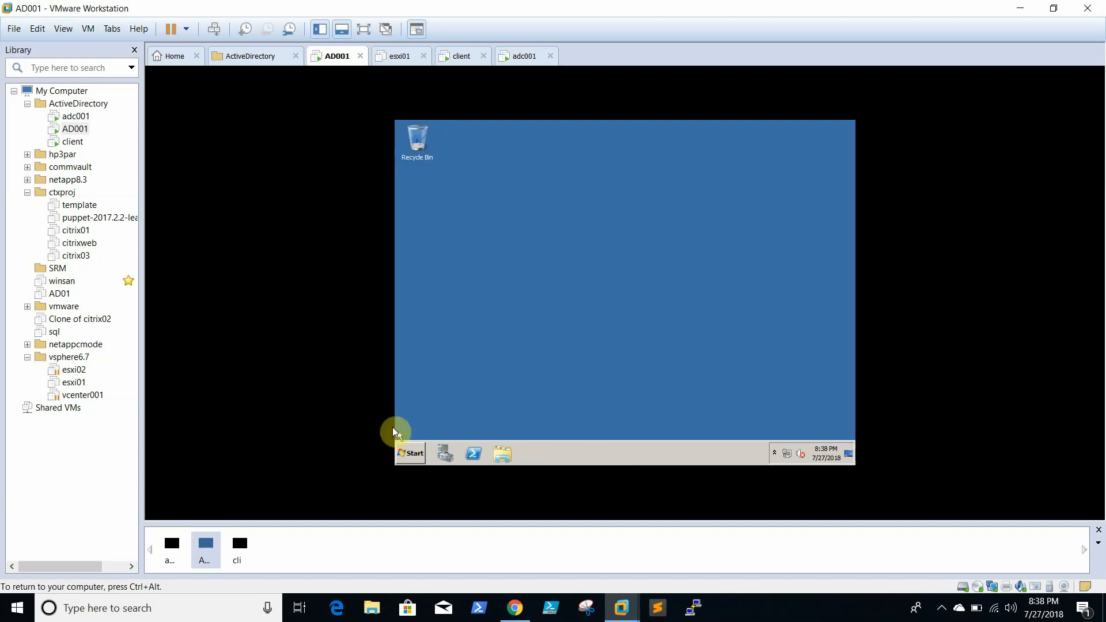
- Launch Active Directory Users and Computers from Administrative Tools
{"action": "left_click", "coordinate": [410, 454]}
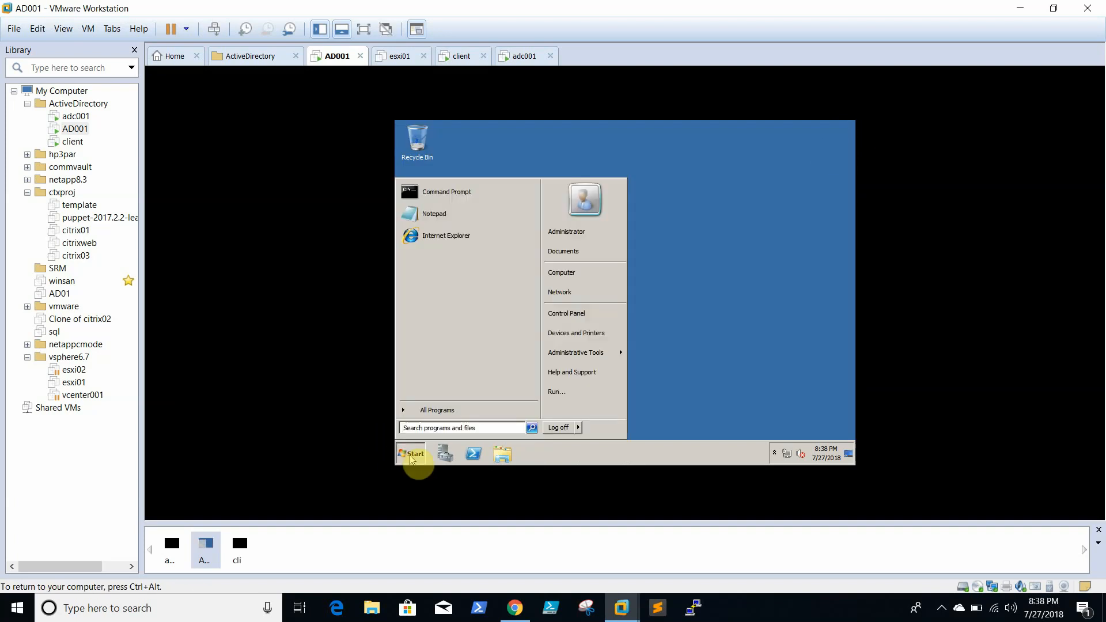
{"action": "left_click", "coordinate": [459, 411]}
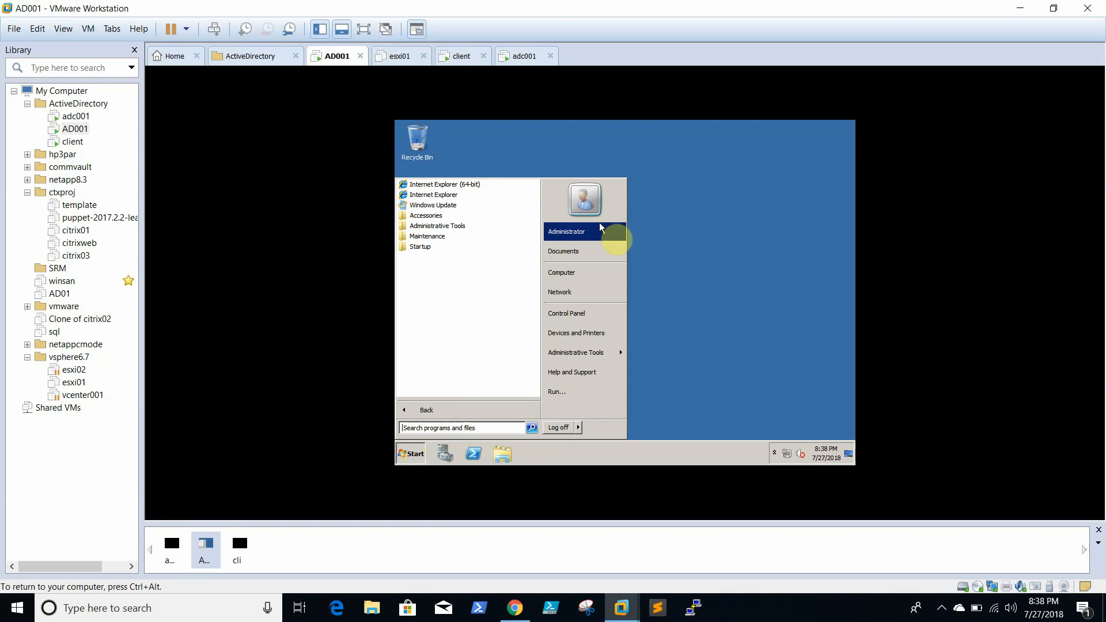
{"action": "left_click", "coordinate": [451, 230]}
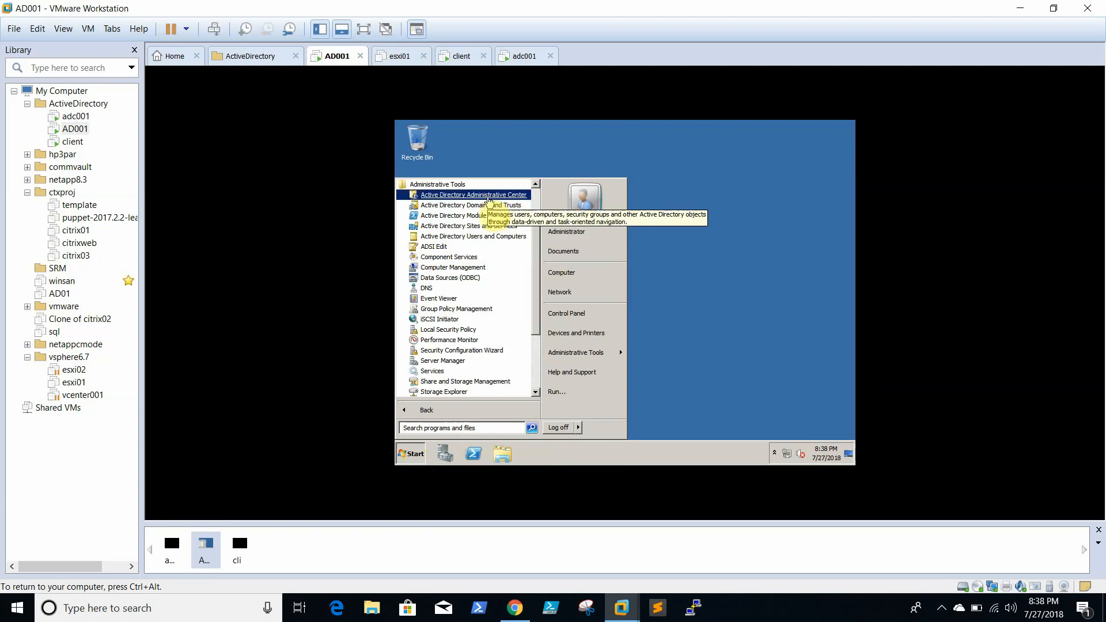
{"action": "left_click", "coordinate": [487, 236]}
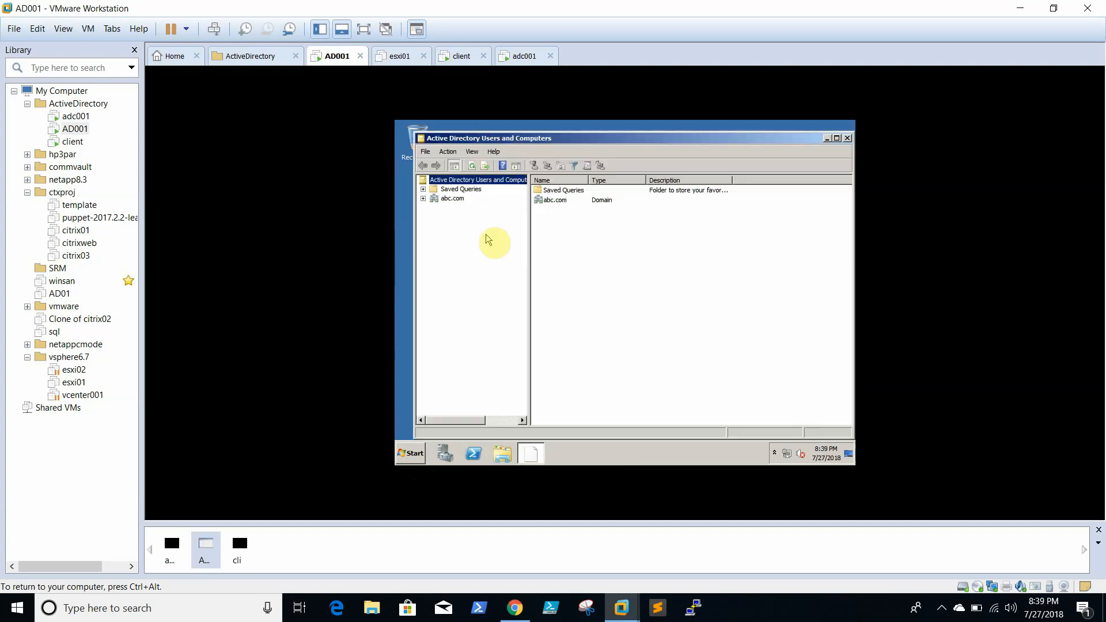
- Expand abc.com and check AD001 is listed under Domain Controllers, widening the Site column
{"action": "left_click", "coordinate": [422, 198]}
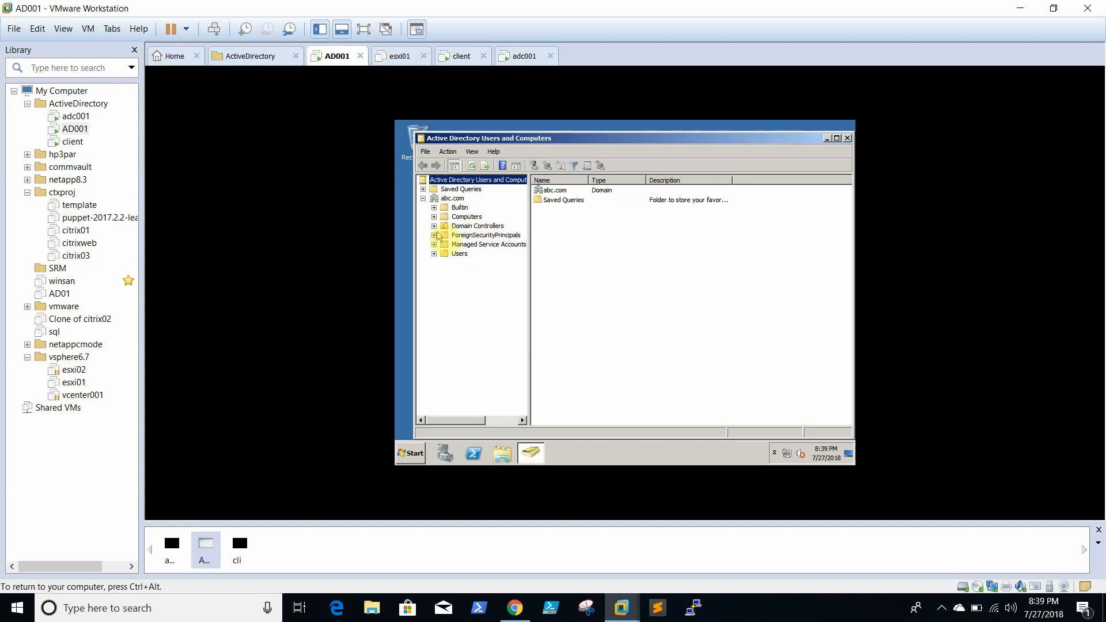
{"action": "left_click", "coordinate": [473, 227]}
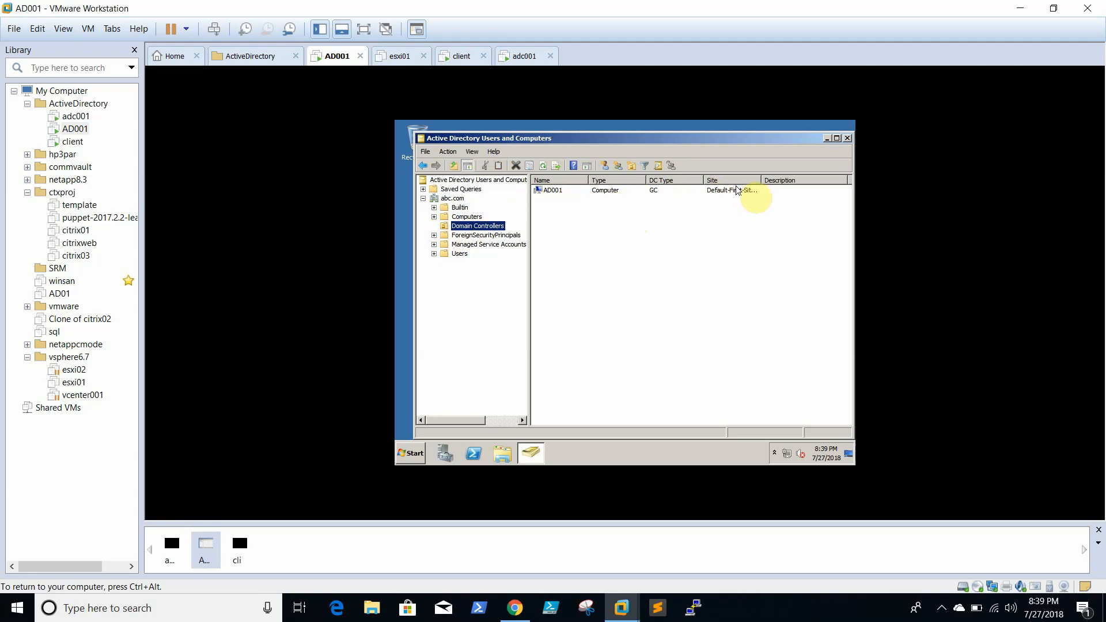
{"action": "left_click_drag", "start_coordinate": [761, 181], "coordinate": [812, 181]}
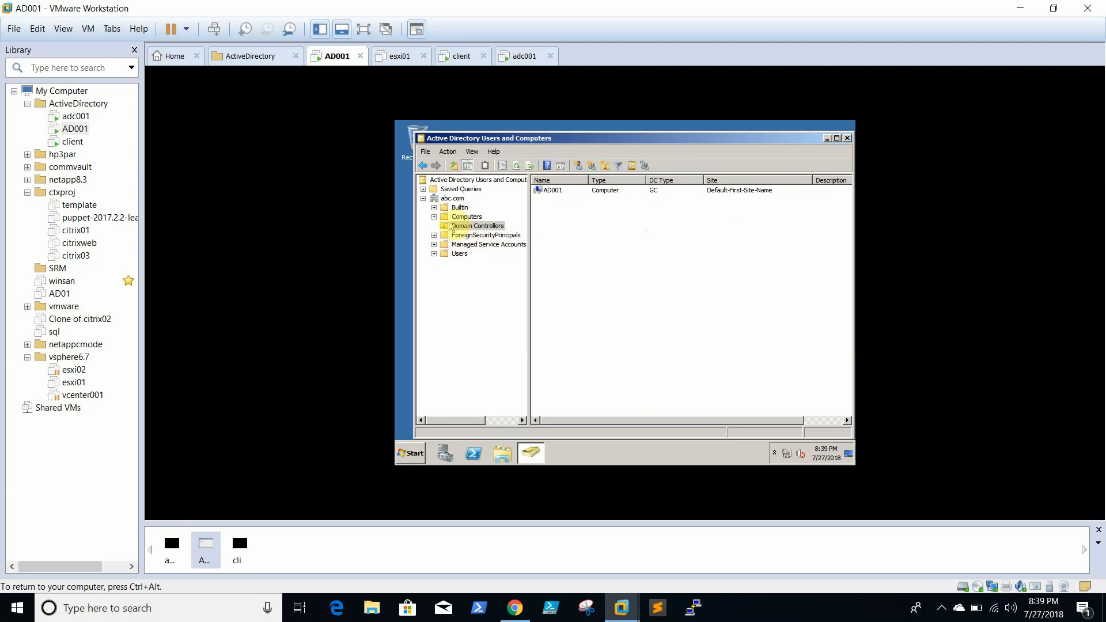
{"action": "left_click", "coordinate": [446, 200]}
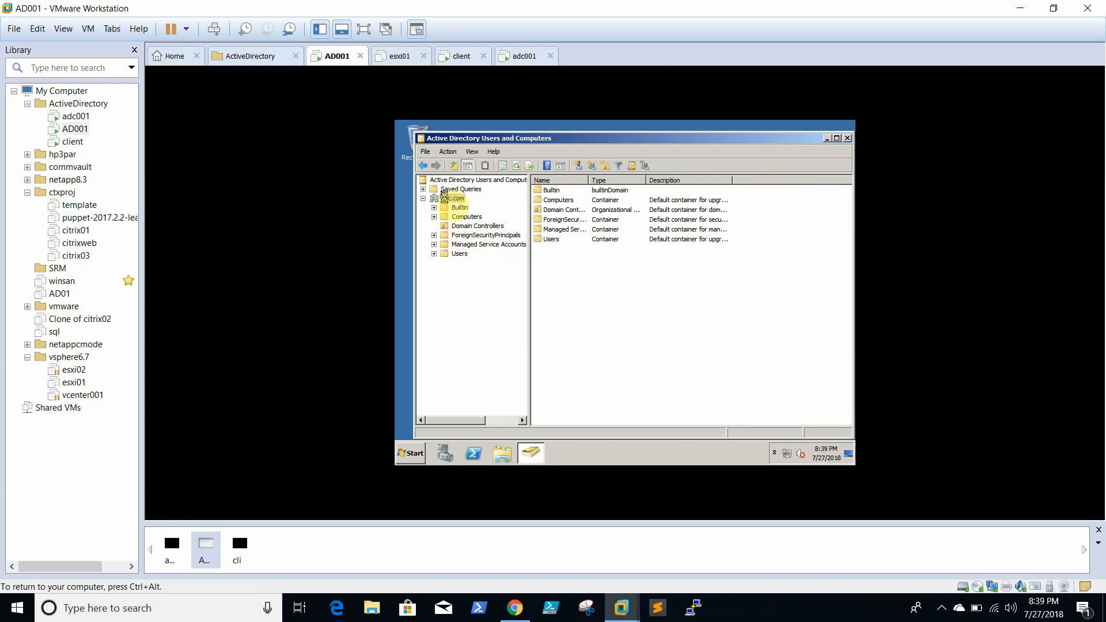
- Confirm the RID, PDC and Infrastructure operations masters are ad001.abc.com, then close Active Directory Users and Computers
{"action": "right_click", "coordinate": [446, 199]}
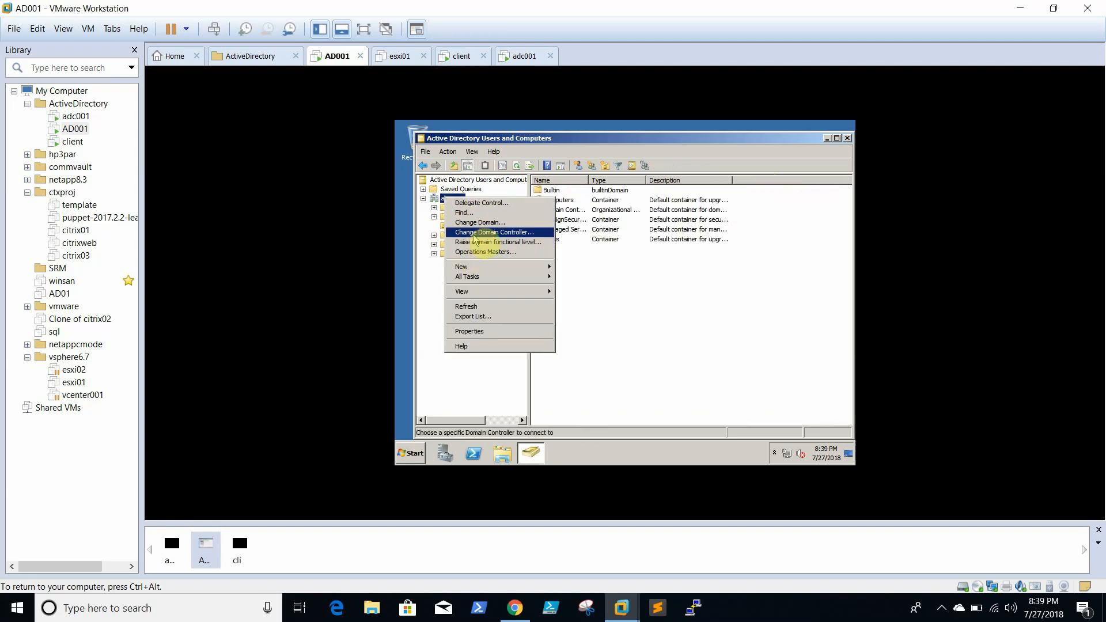
{"action": "left_click", "coordinate": [498, 254]}
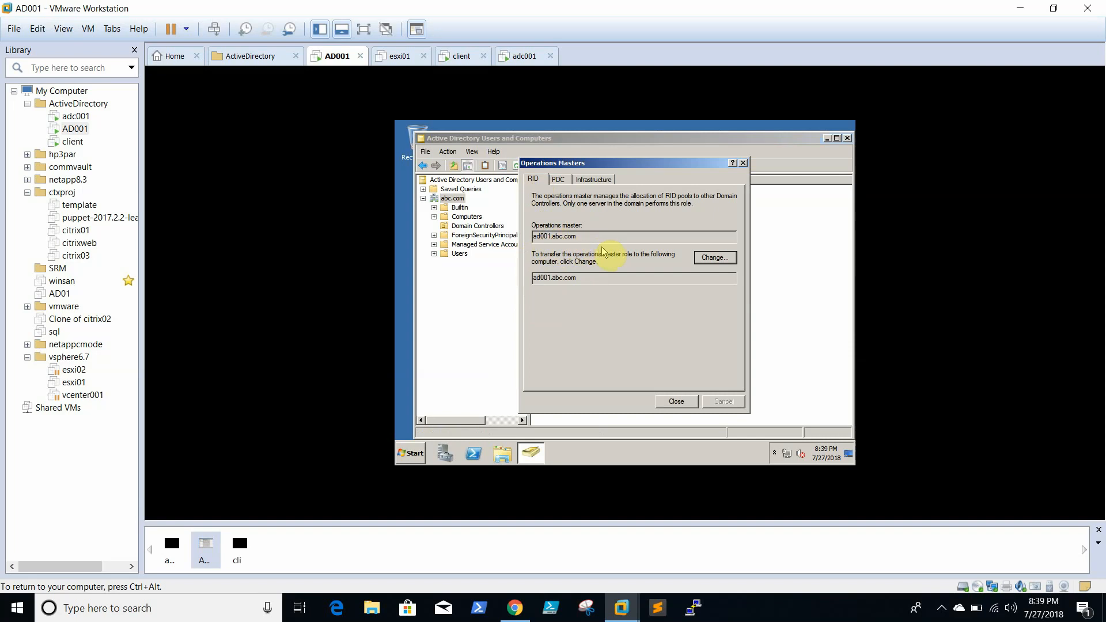
{"action": "left_click", "coordinate": [559, 179]}
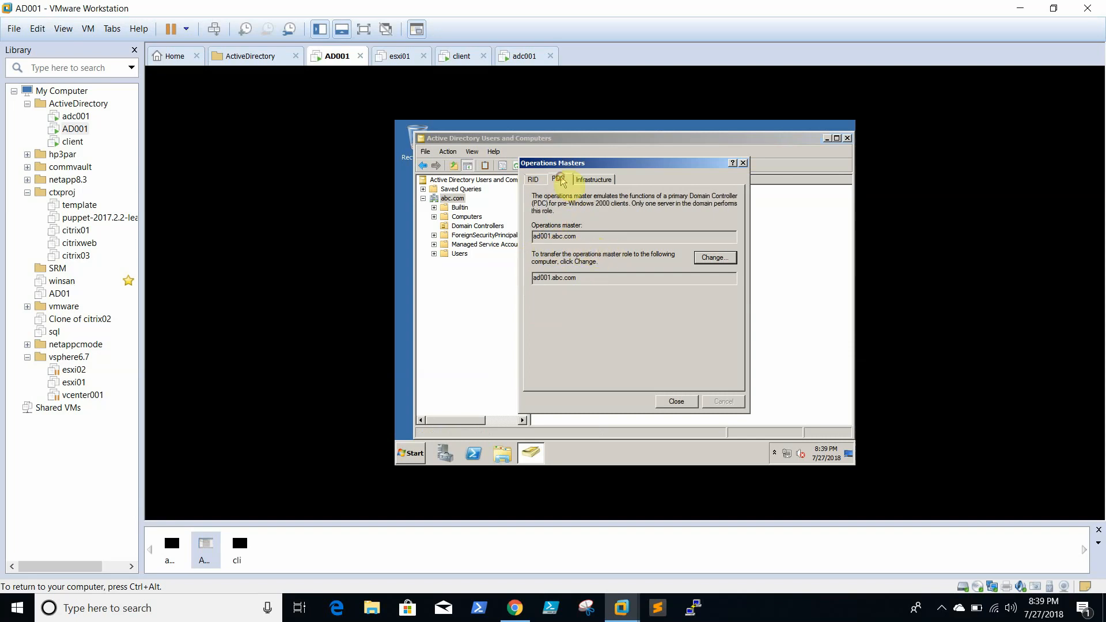
{"action": "left_click", "coordinate": [600, 179]}
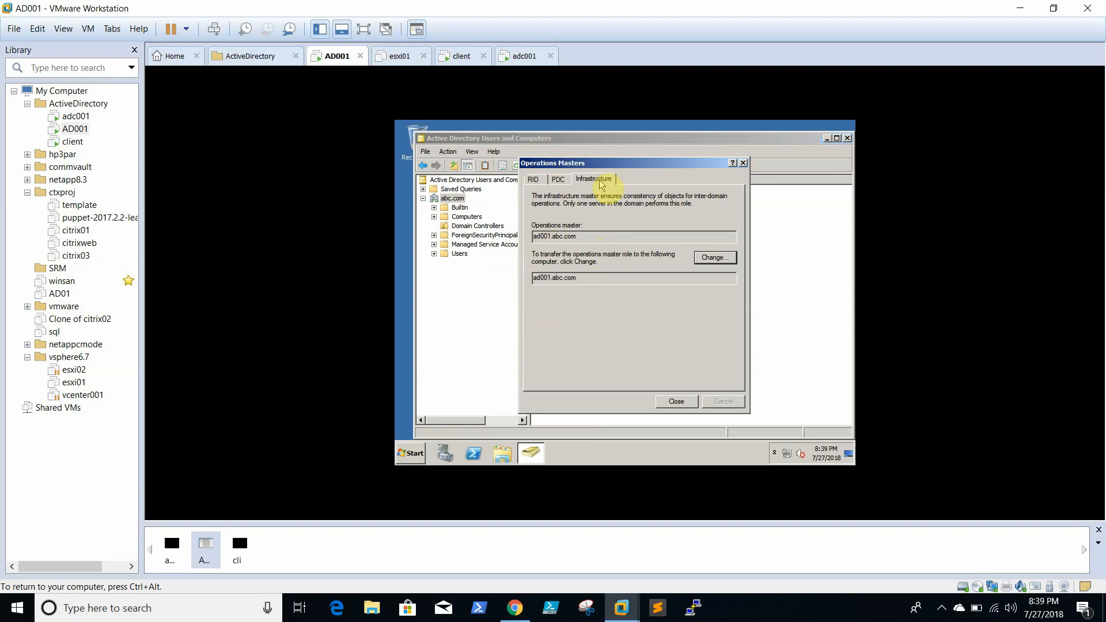
{"action": "left_click", "coordinate": [679, 401]}
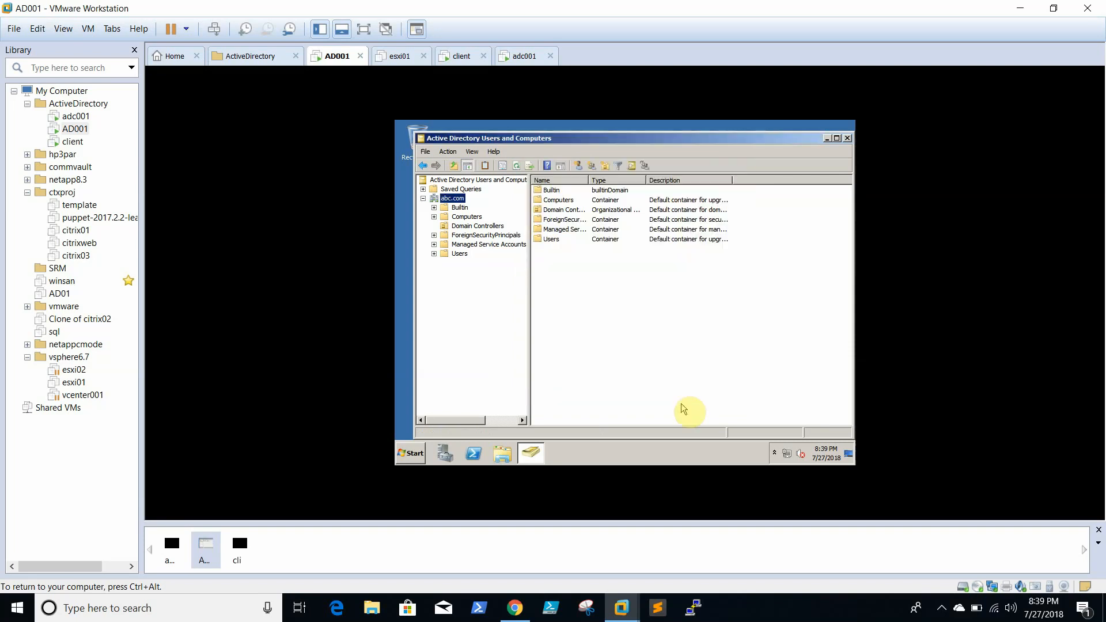
{"action": "left_click", "coordinate": [847, 139]}
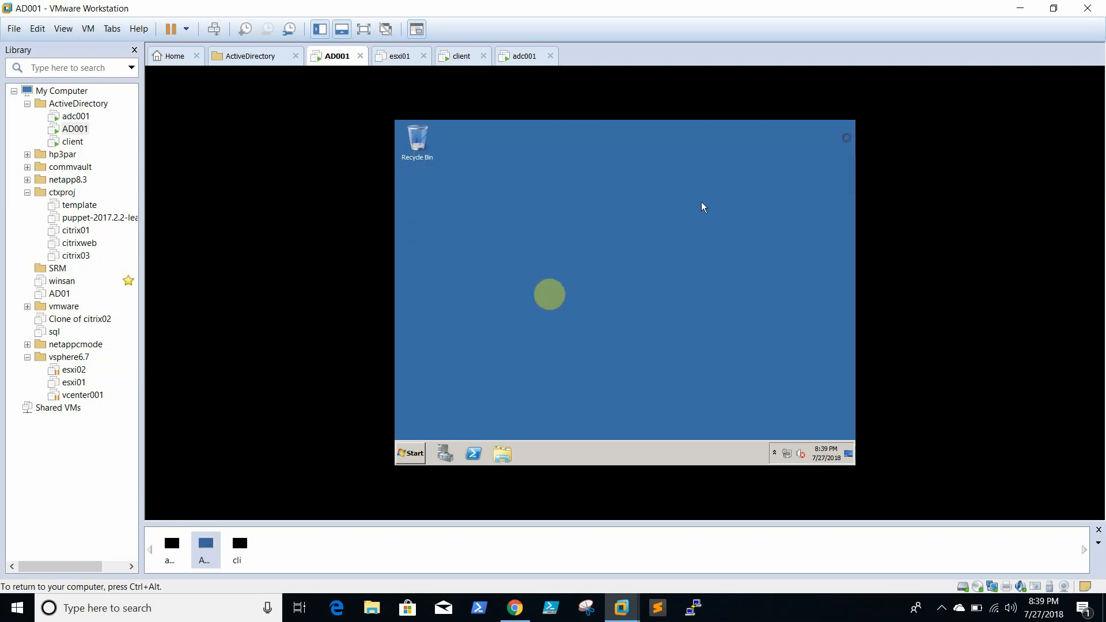
{"action": "left_click", "coordinate": [411, 449]}
{"action": "left_click", "coordinate": [576, 392]}
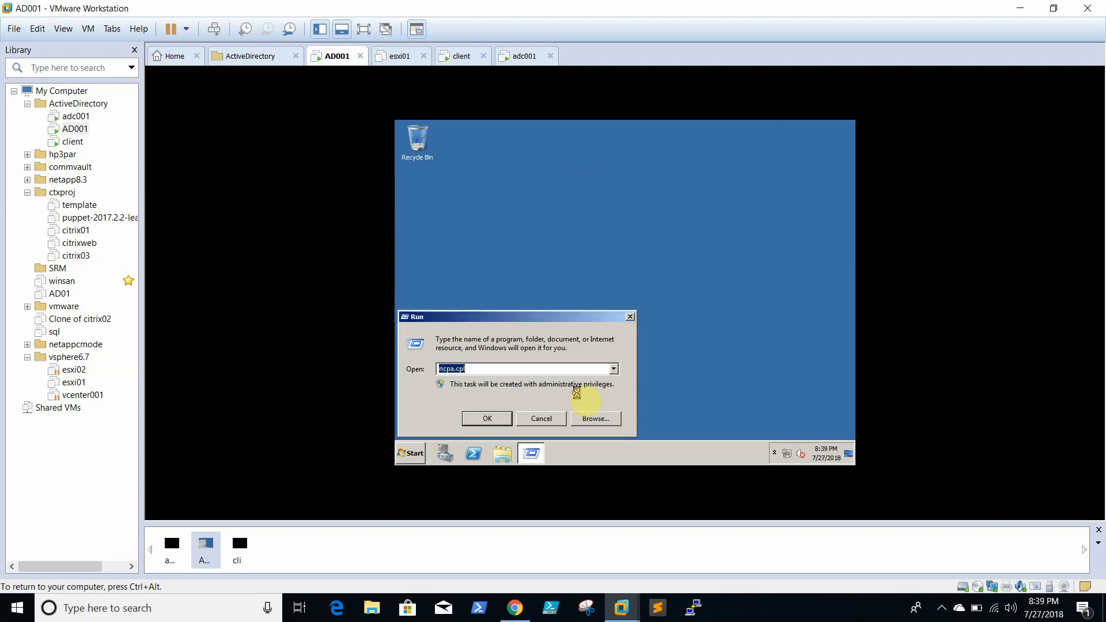
{"action": "left_click", "coordinate": [942, 608]}
{"action": "left_click", "coordinate": [525, 376]}
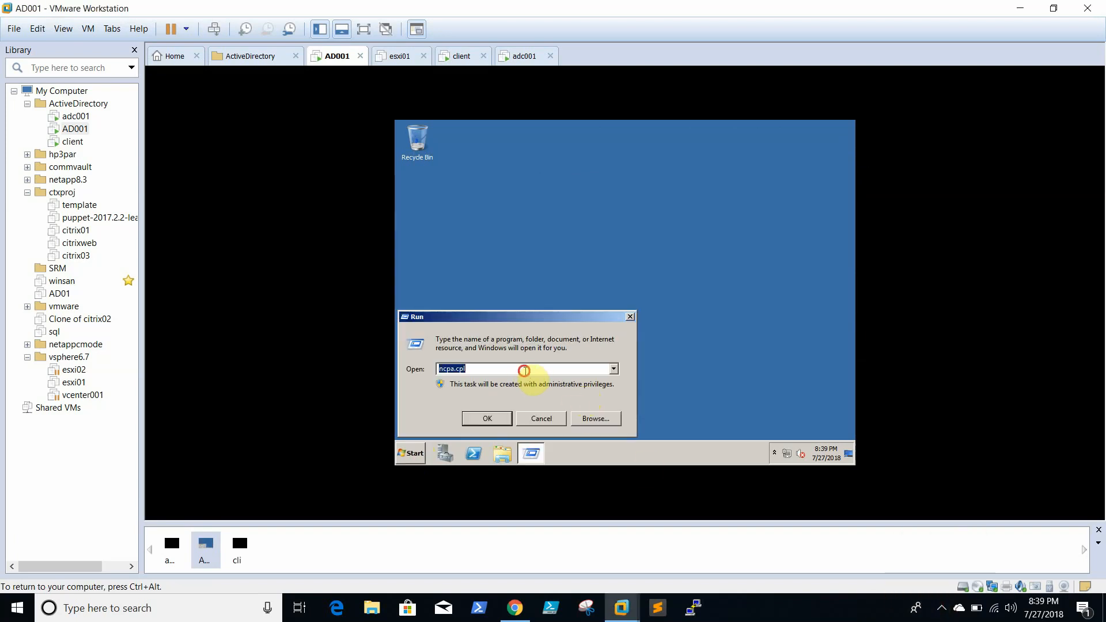
{"action": "type", "text": "eventvwr"}
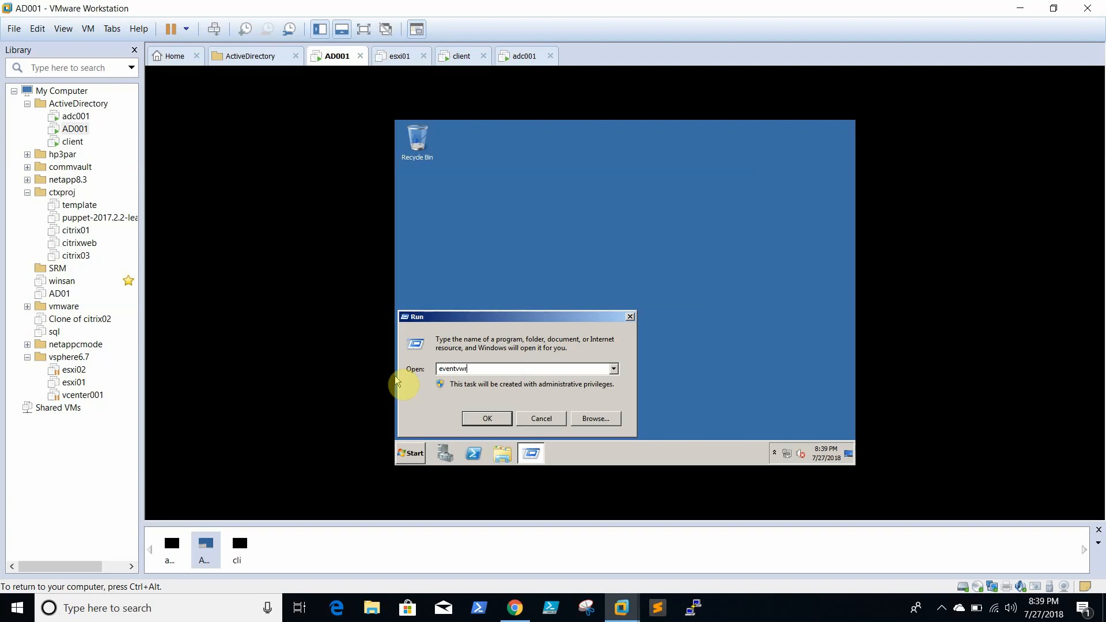
{"action": "key", "text": "Return"}
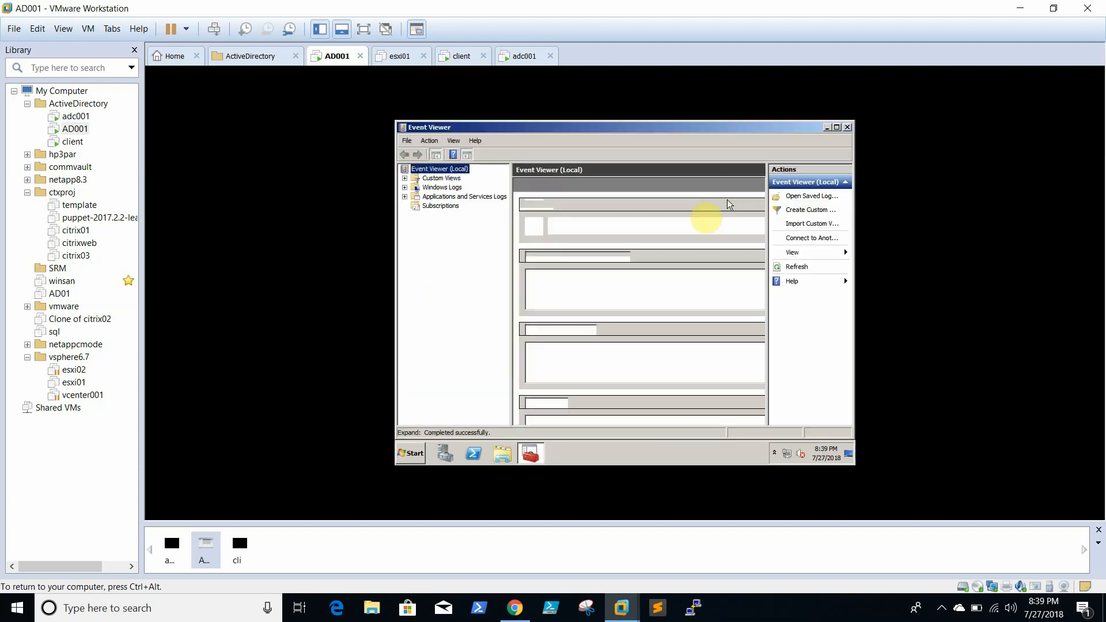
{"action": "left_click", "coordinate": [404, 187]}
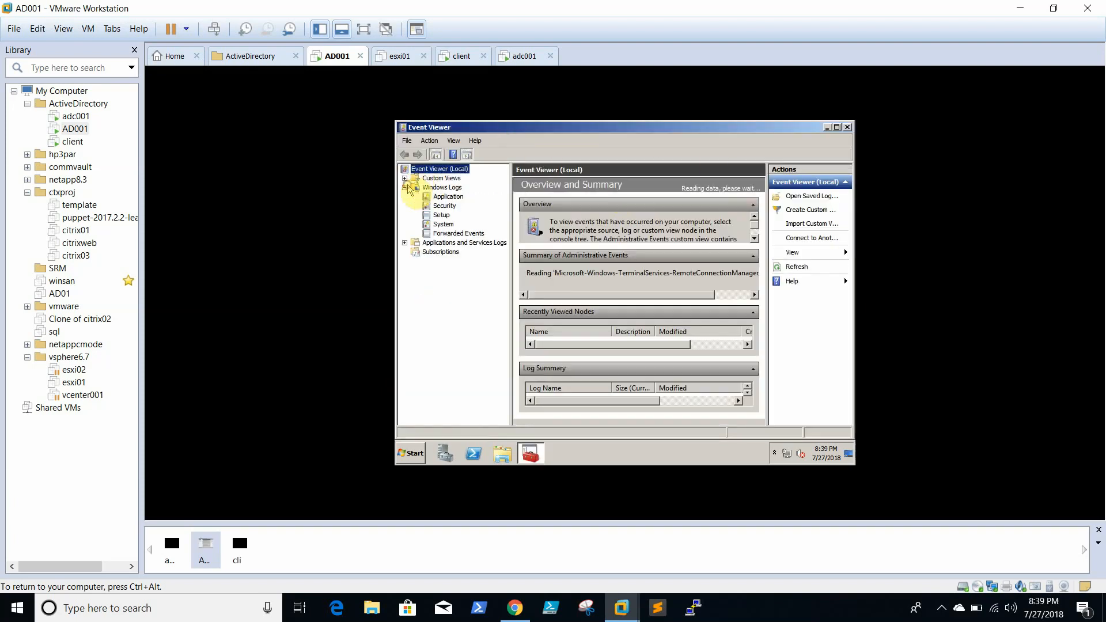
{"action": "left_click", "coordinate": [443, 224]}
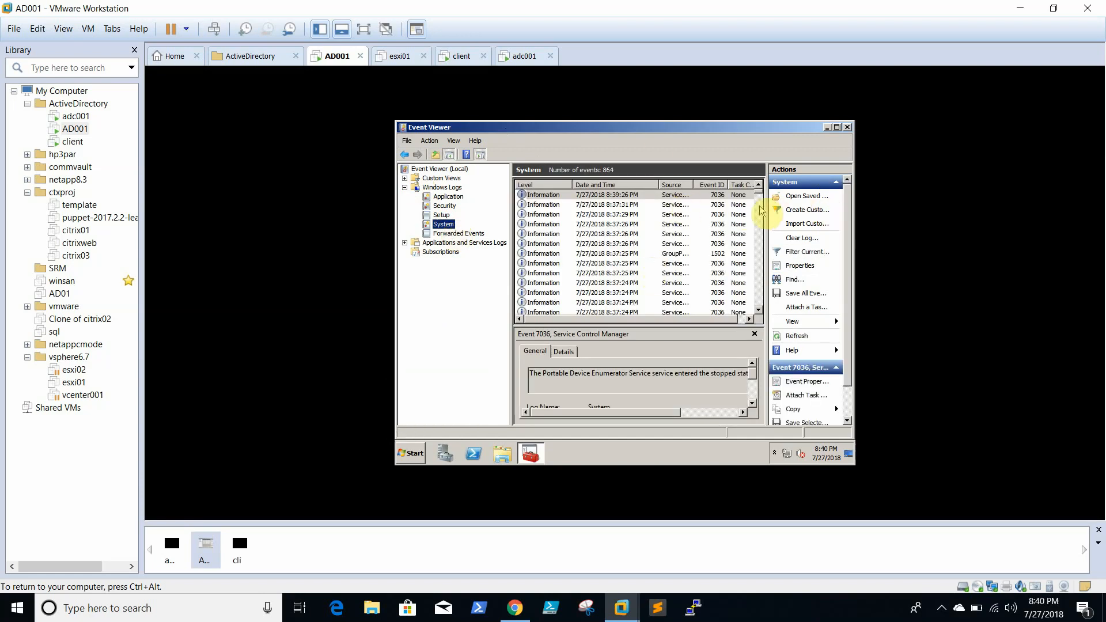
{"action": "left_click_drag", "start_coordinate": [758, 192], "coordinate": [762, 269]}
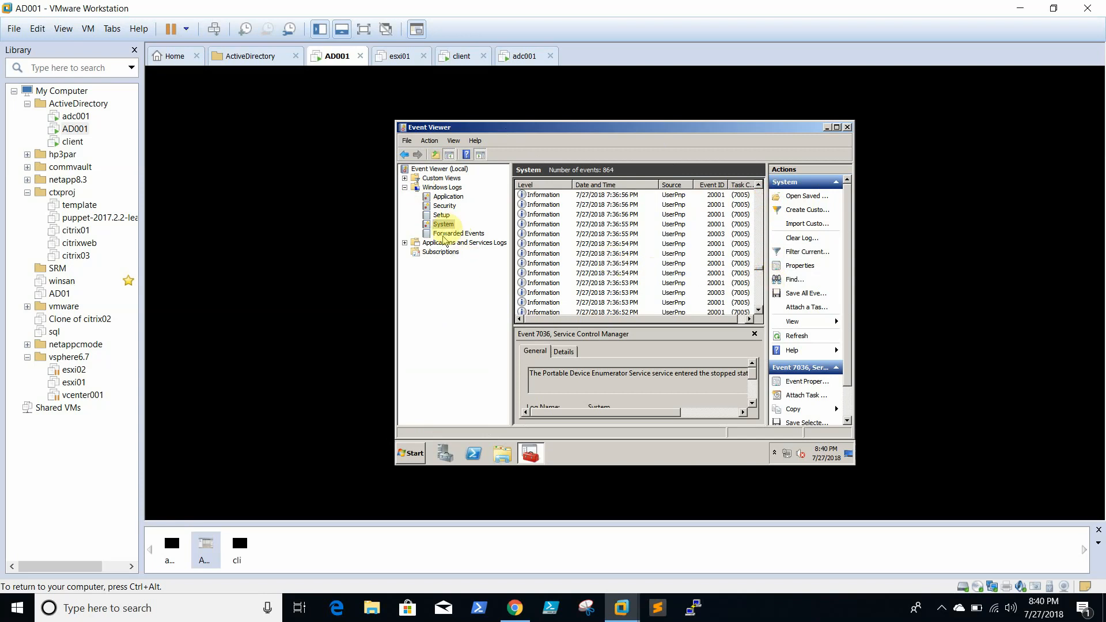
{"action": "left_click", "coordinate": [452, 197]}
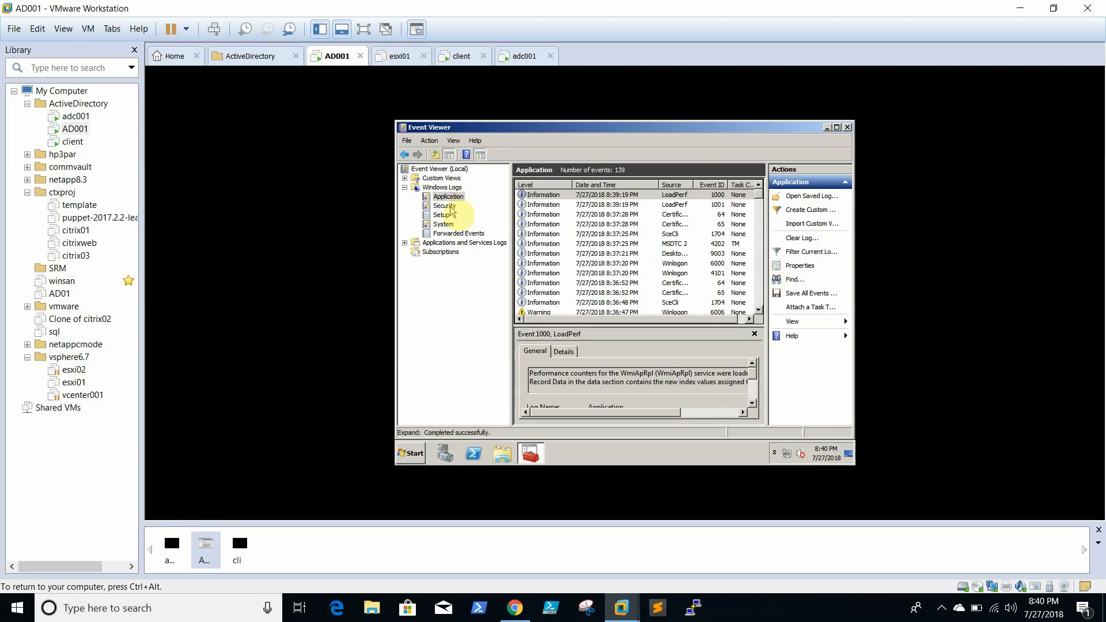
{"action": "left_click", "coordinate": [443, 205]}
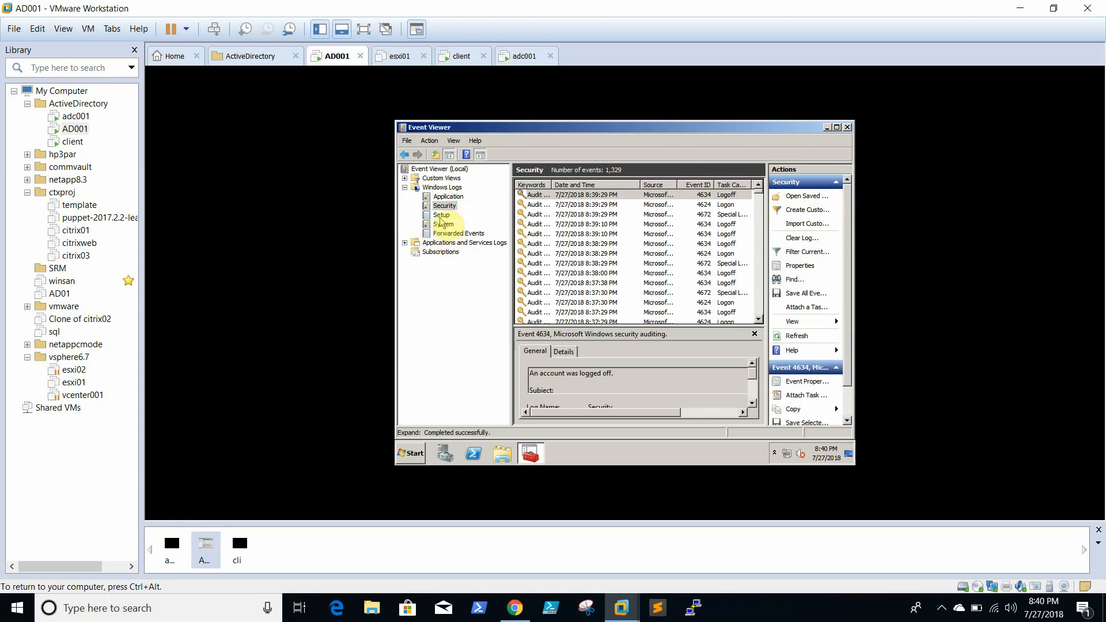
{"action": "left_click", "coordinate": [441, 214]}
{"action": "left_click", "coordinate": [442, 224]}
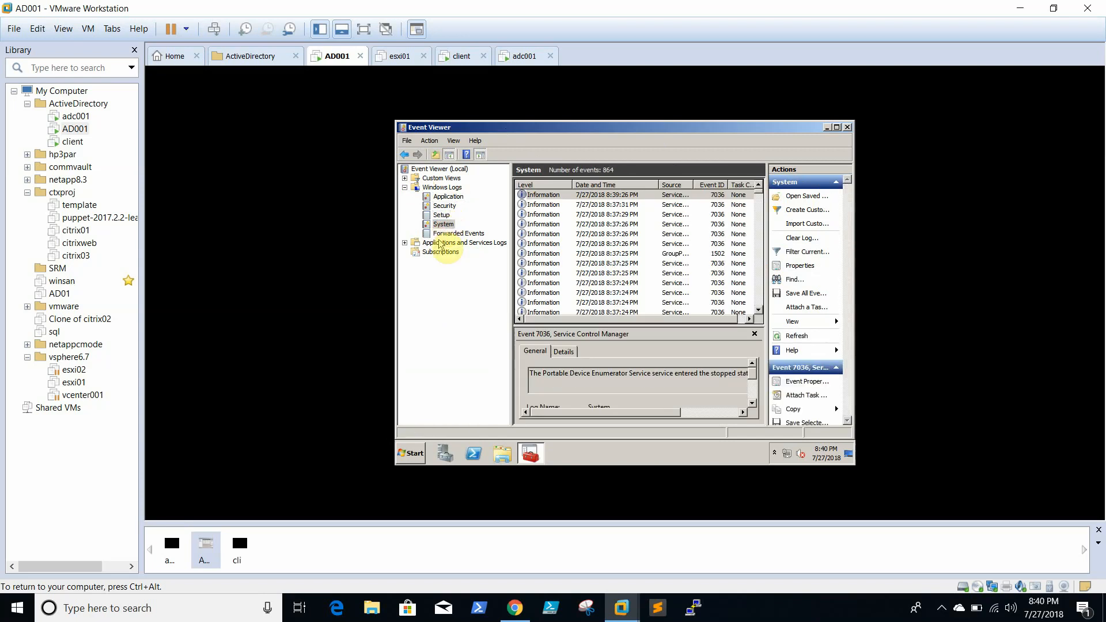
{"action": "left_click", "coordinate": [440, 243]}
{"action": "left_click", "coordinate": [455, 233]}
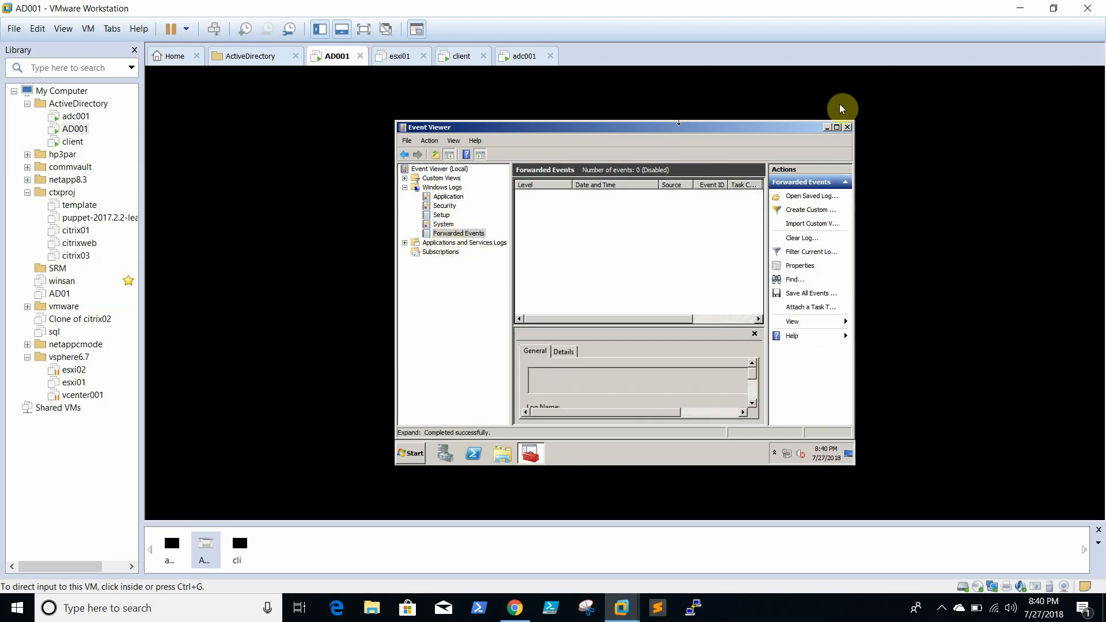
{"action": "left_click", "coordinate": [845, 126]}
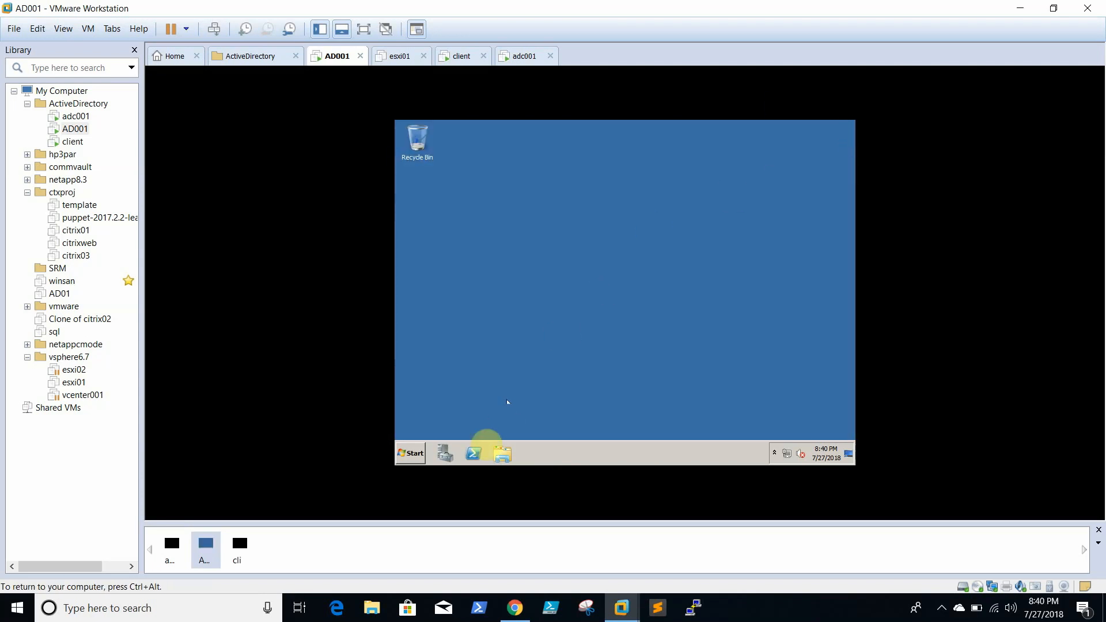
- Launch Active Directory Users and Computers from the Start menu
{"action": "right_click", "coordinate": [784, 456]}
{"action": "left_click", "coordinate": [648, 276]}
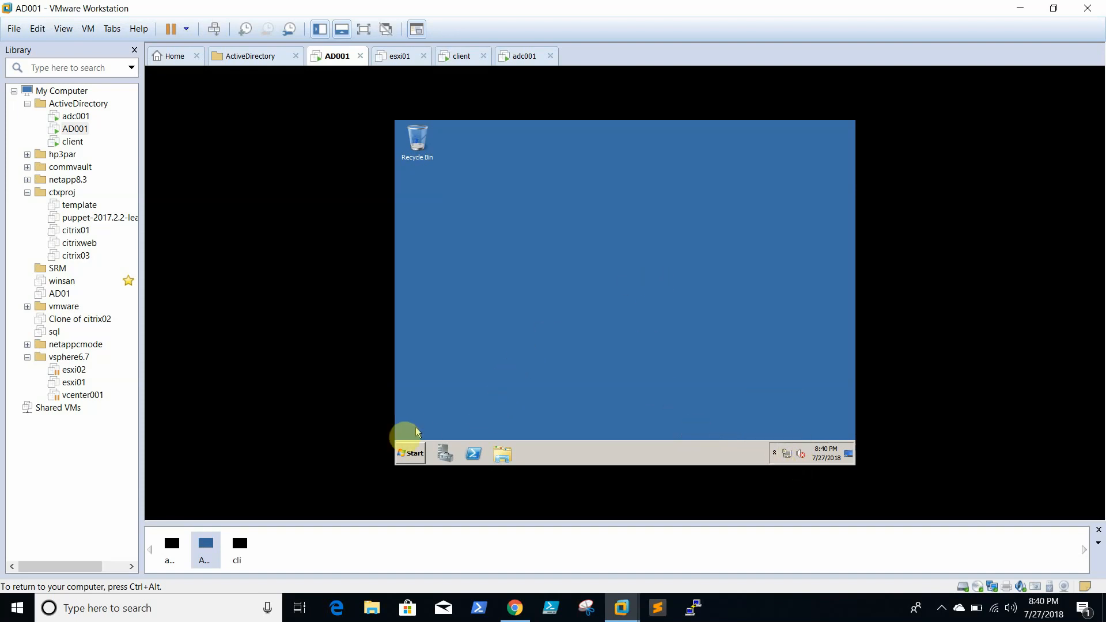
{"action": "left_click", "coordinate": [408, 454]}
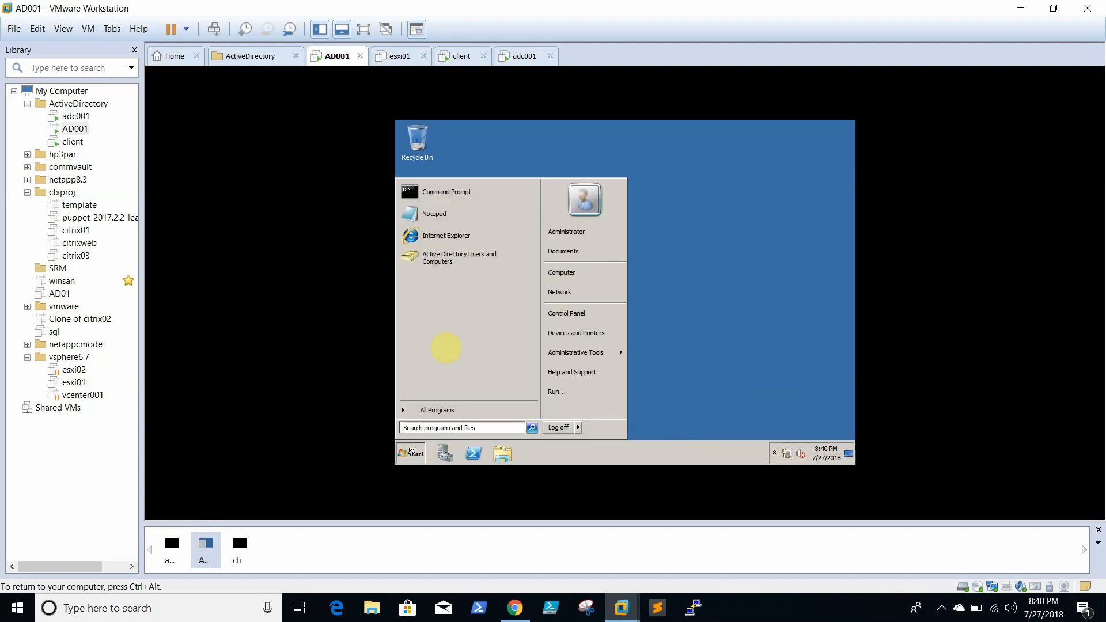
{"action": "left_click", "coordinate": [471, 253]}
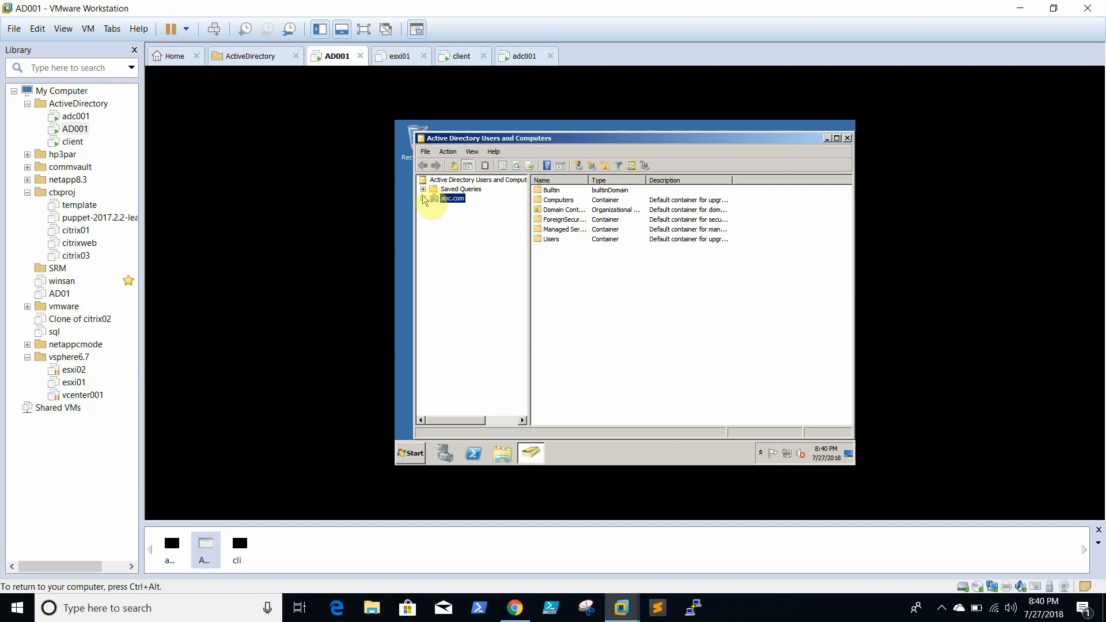
- Expand abc.com, select the Users container, and bring up the New object choices
{"action": "left_click", "coordinate": [422, 198]}
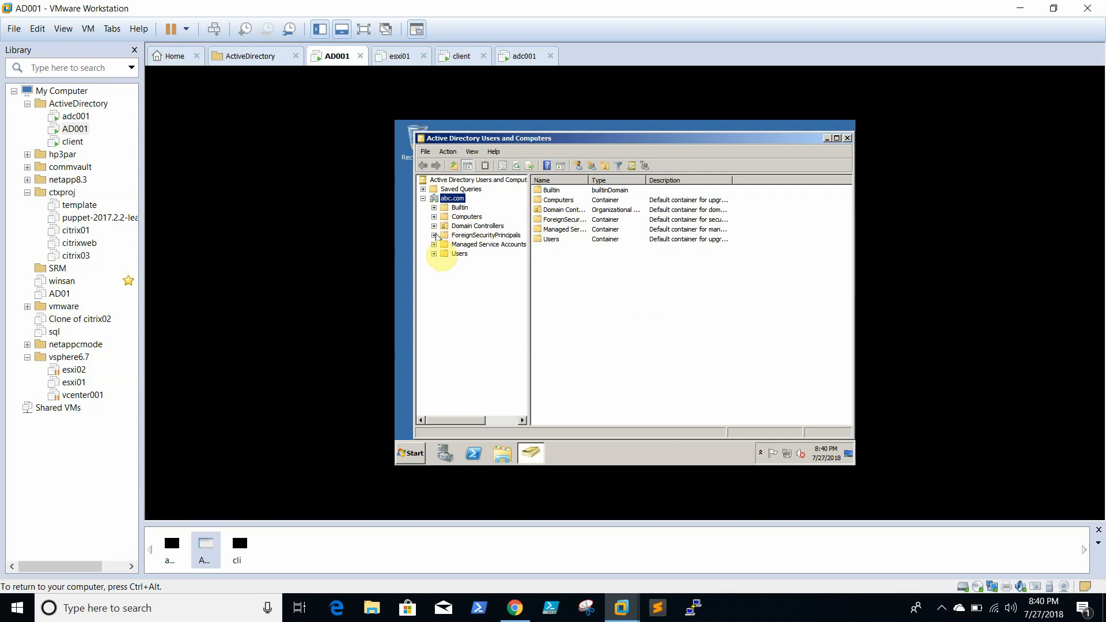
{"action": "left_click", "coordinate": [432, 254]}
{"action": "left_click", "coordinate": [457, 255]}
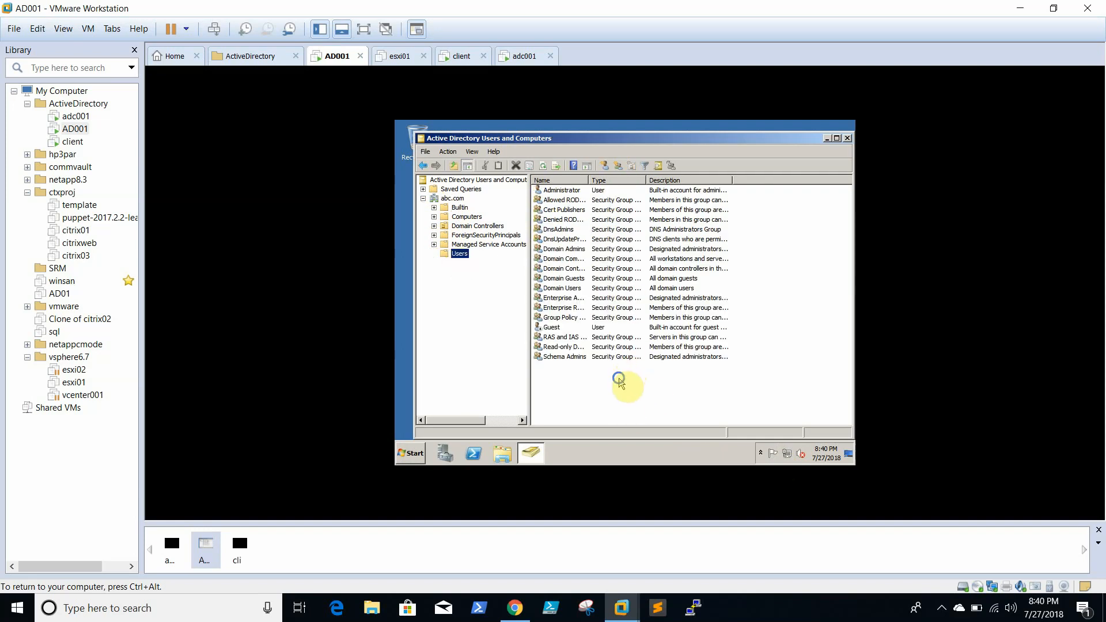
{"action": "right_click", "coordinate": [619, 378]}
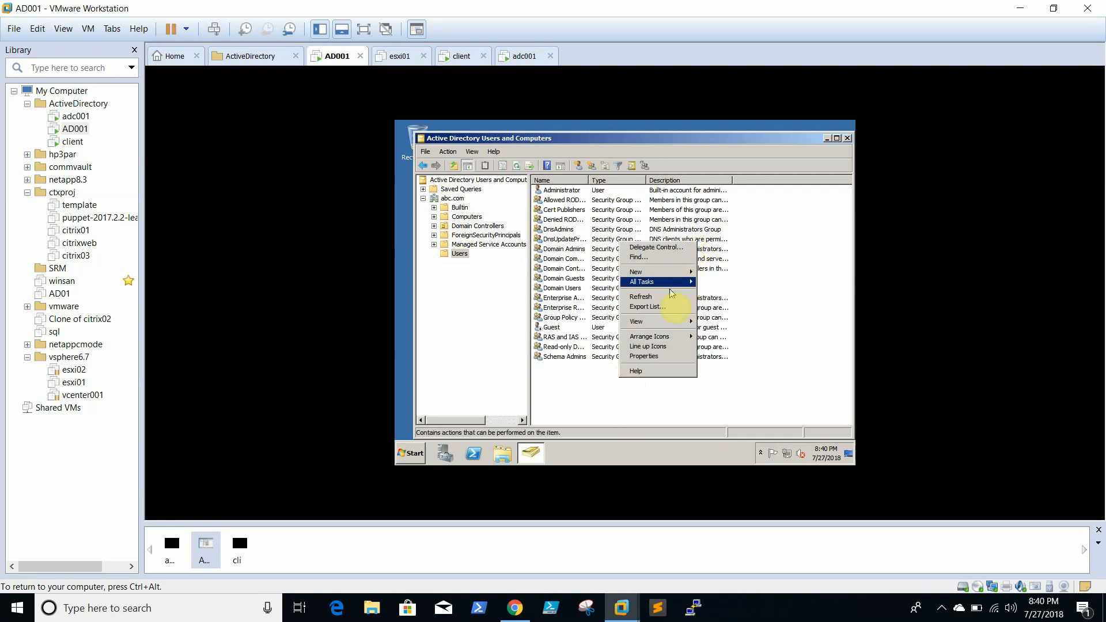
{"action": "mouse_move", "coordinate": [667, 273]}
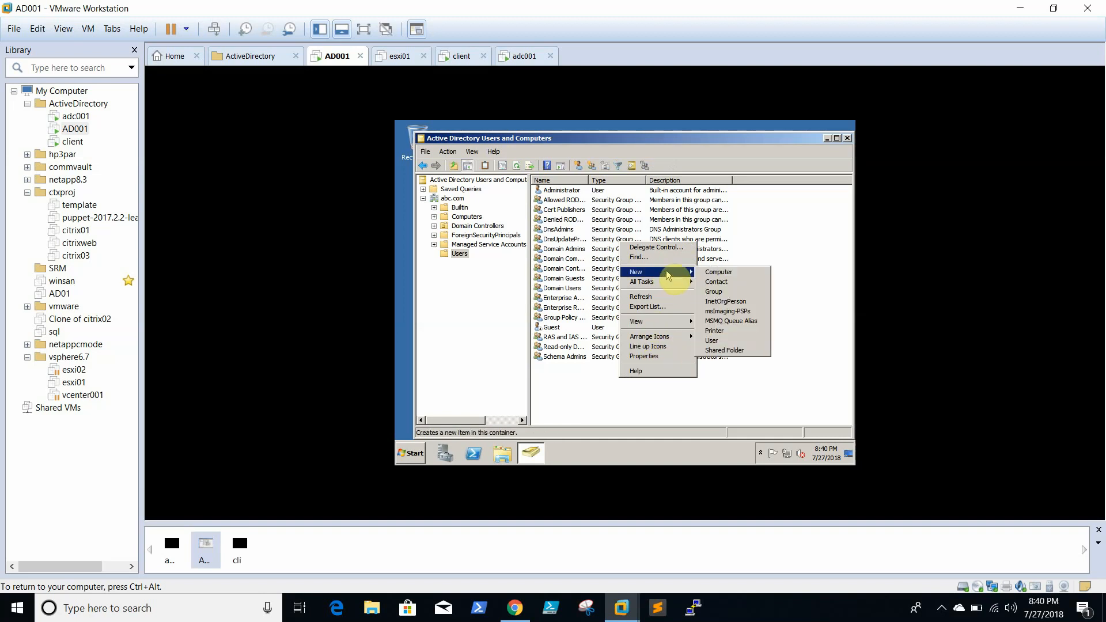
- Start a new user and enter the name and logon name testAdmin
{"action": "left_click", "coordinate": [724, 342]}
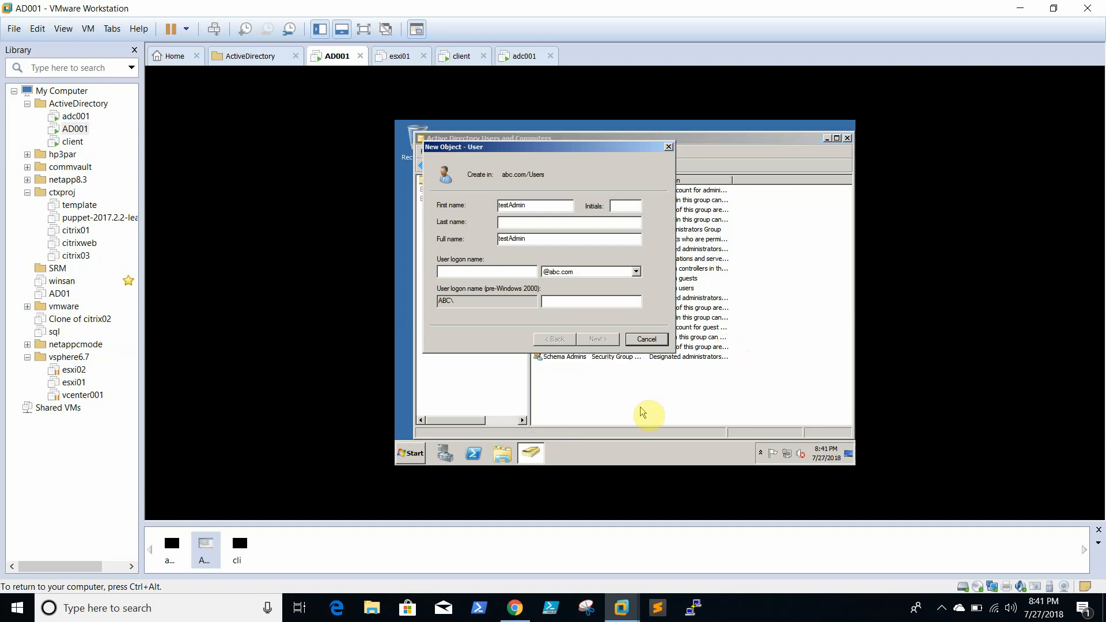
{"action": "left_click", "coordinate": [485, 270]}
{"action": "type", "text": "tes"}
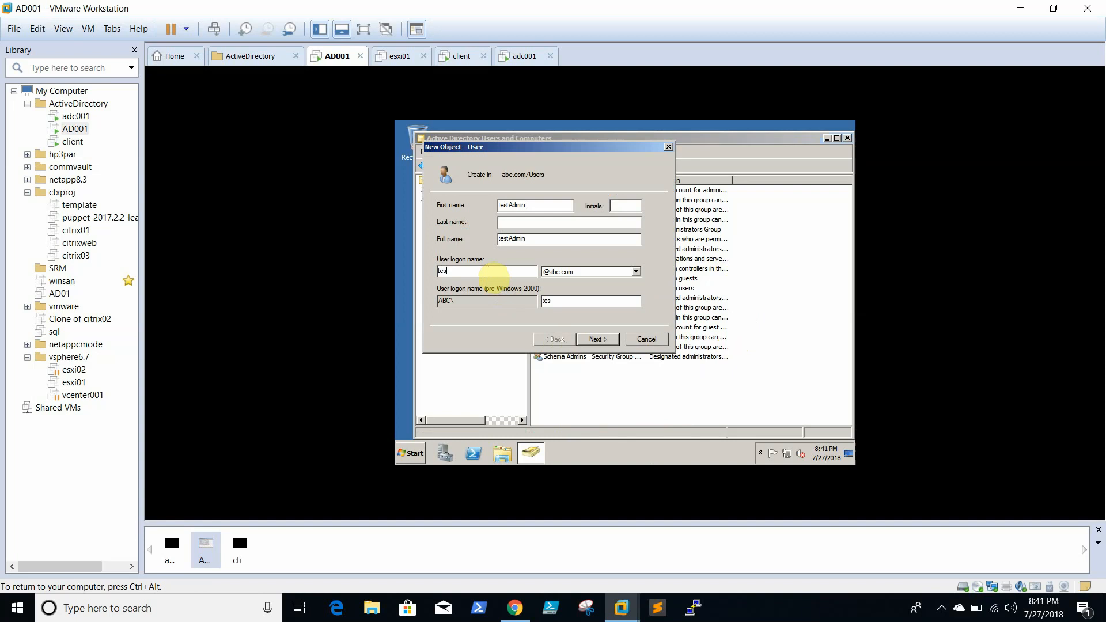
{"action": "type", "text": "tadmin"}
{"action": "left_click", "coordinate": [768, 620]}
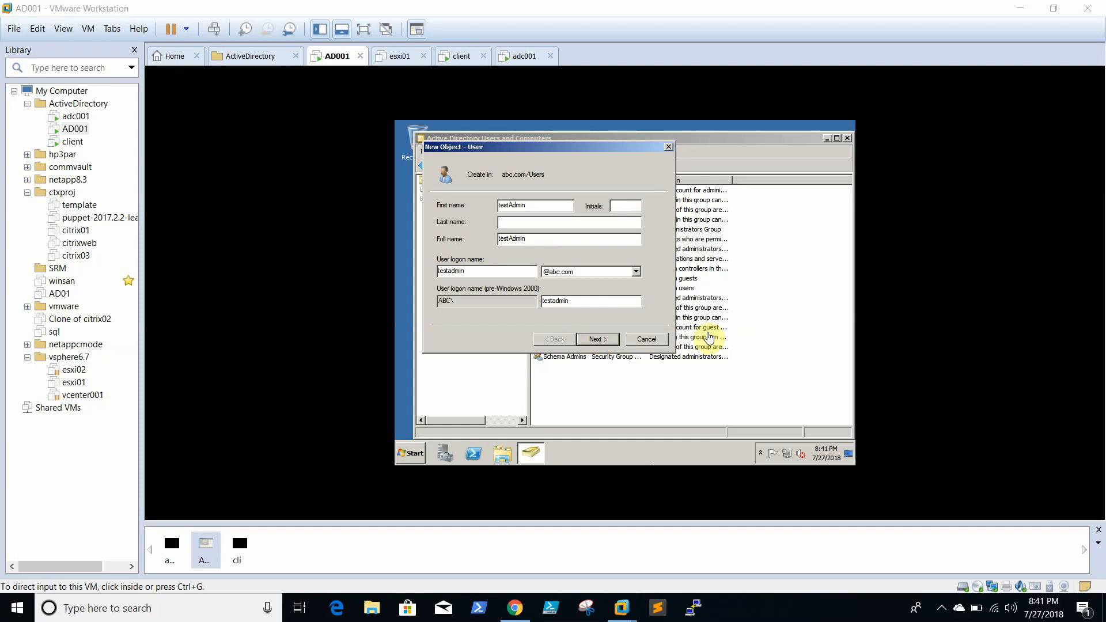
{"action": "left_click", "coordinate": [534, 223]}
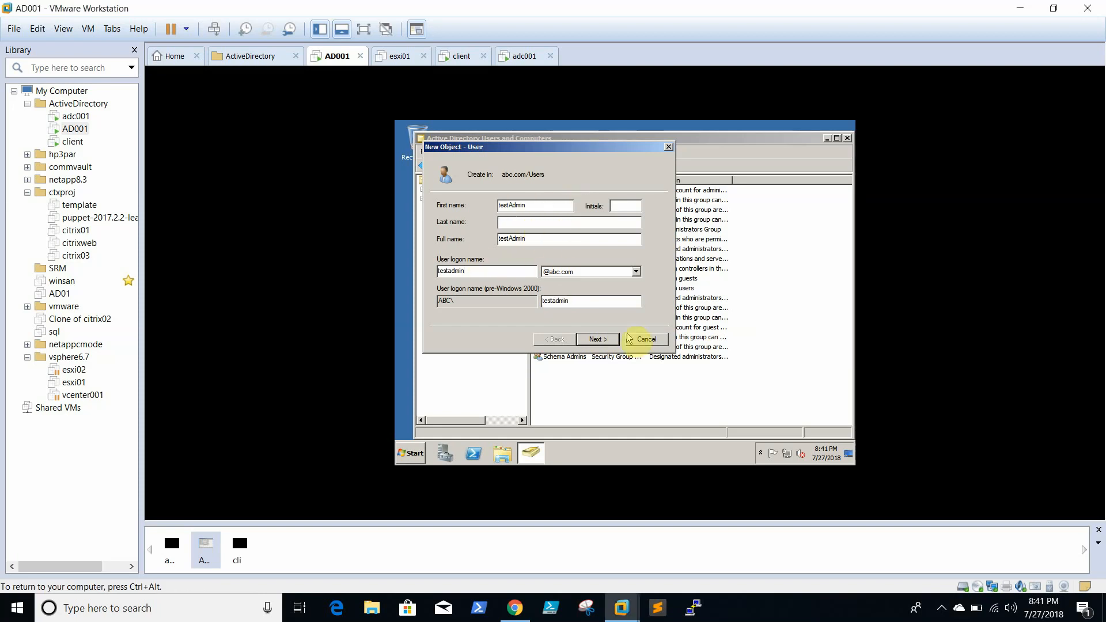
- Set the account password, untick must-change, tick cannot-change and never-expires, and finish
{"action": "left_click", "coordinate": [595, 339]}
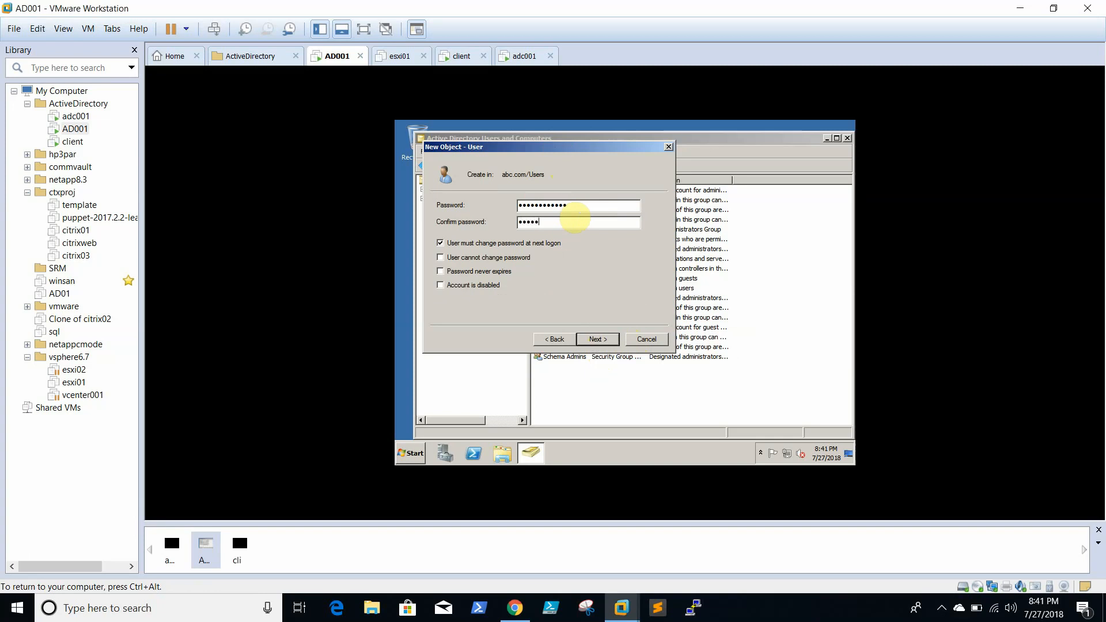
{"action": "type", "text": "@123"}
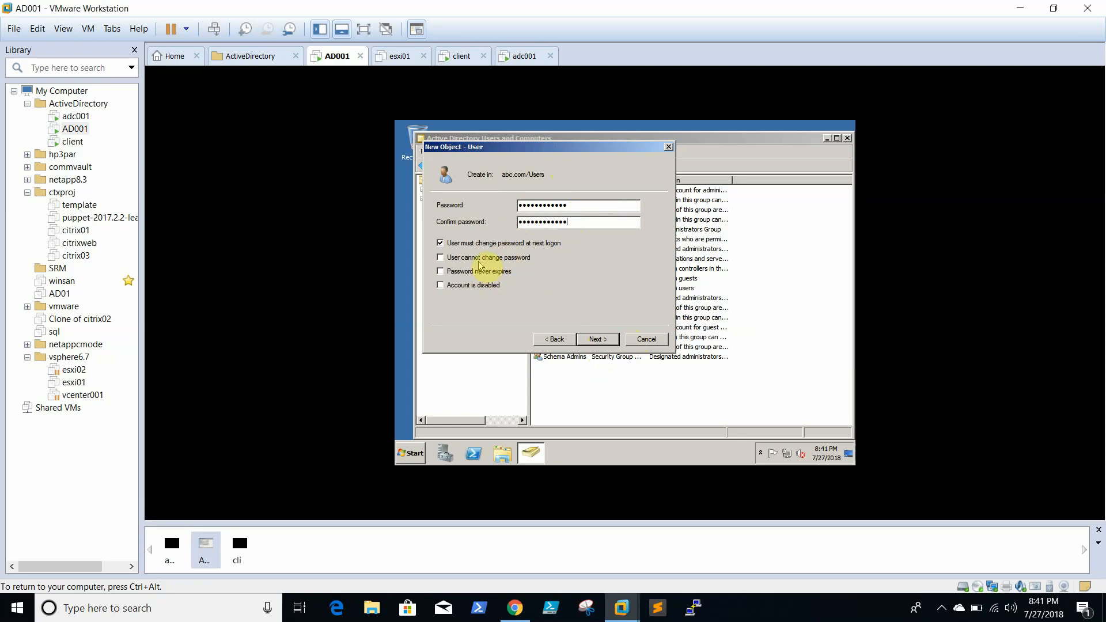
{"action": "left_click", "coordinate": [440, 243]}
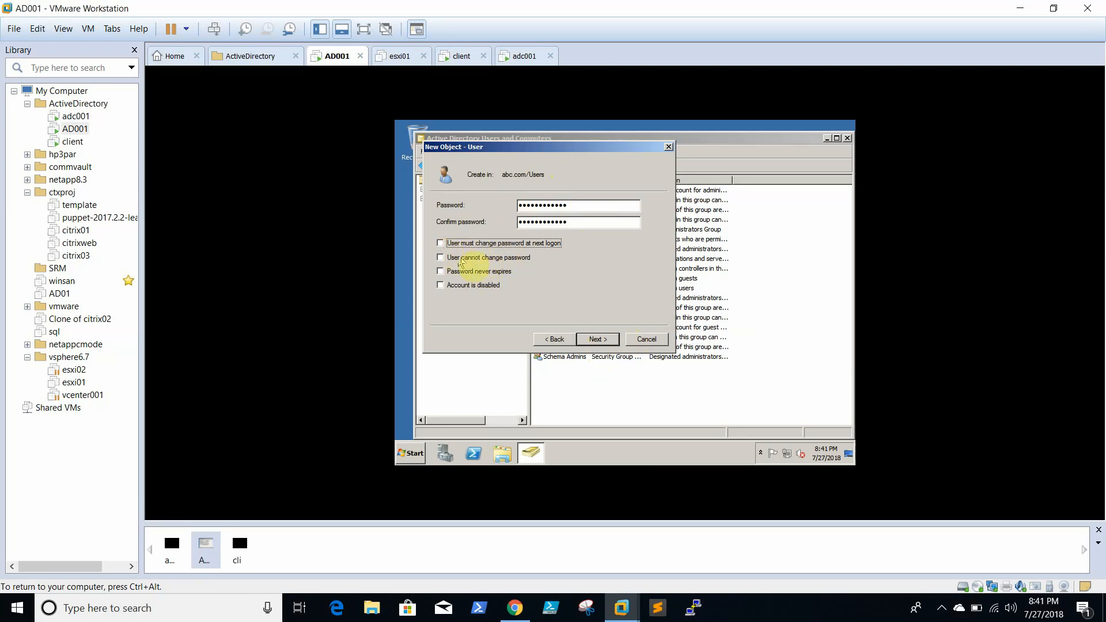
{"action": "left_click", "coordinate": [484, 258]}
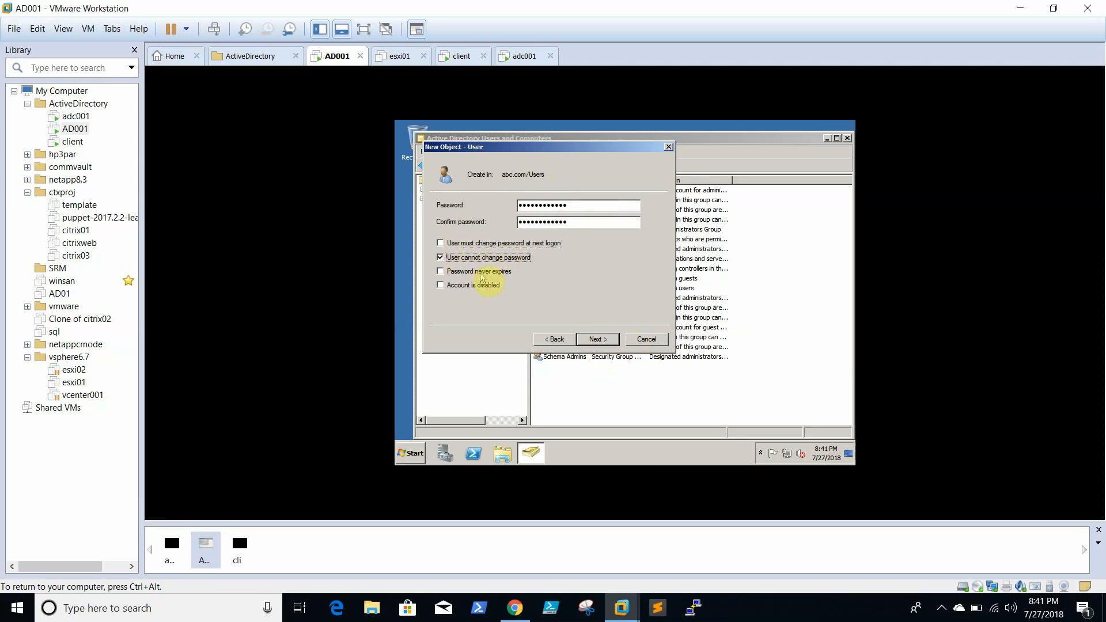
{"action": "left_click", "coordinate": [483, 271]}
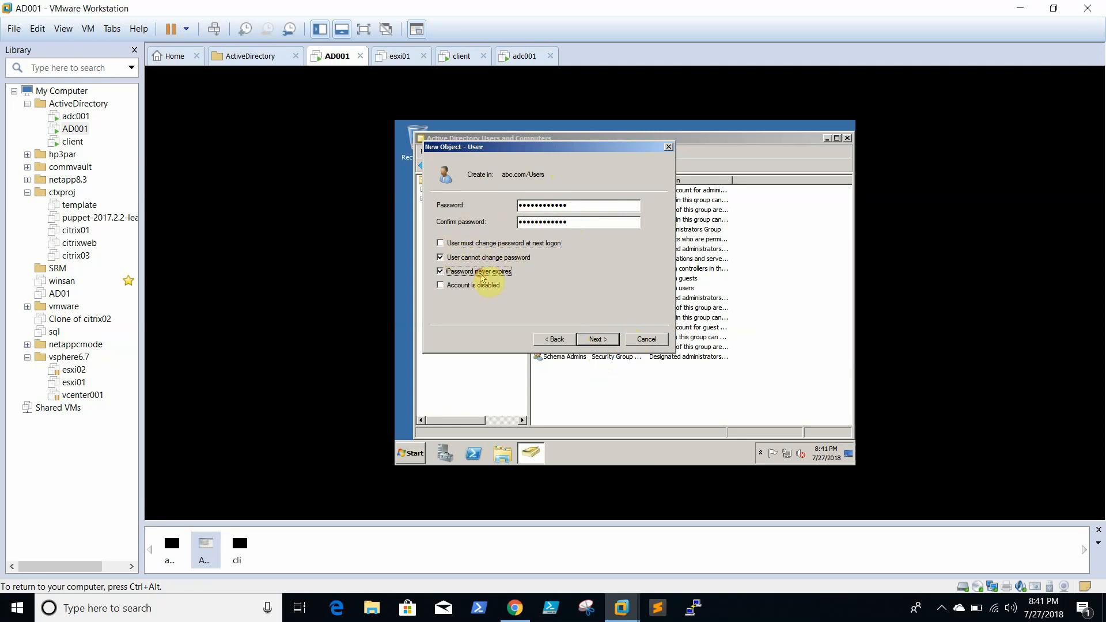
{"action": "left_click", "coordinate": [607, 343]}
{"action": "left_click", "coordinate": [606, 342]}
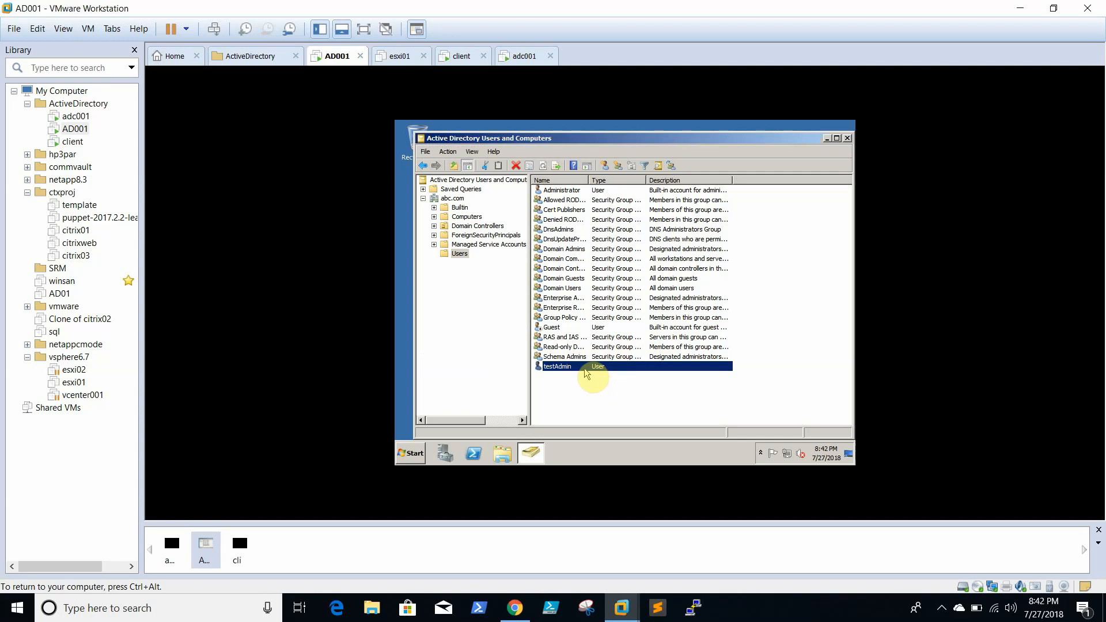
- Open testAdmin's properties and view its Account and Member Of tabs
{"action": "right_click", "coordinate": [585, 367]}
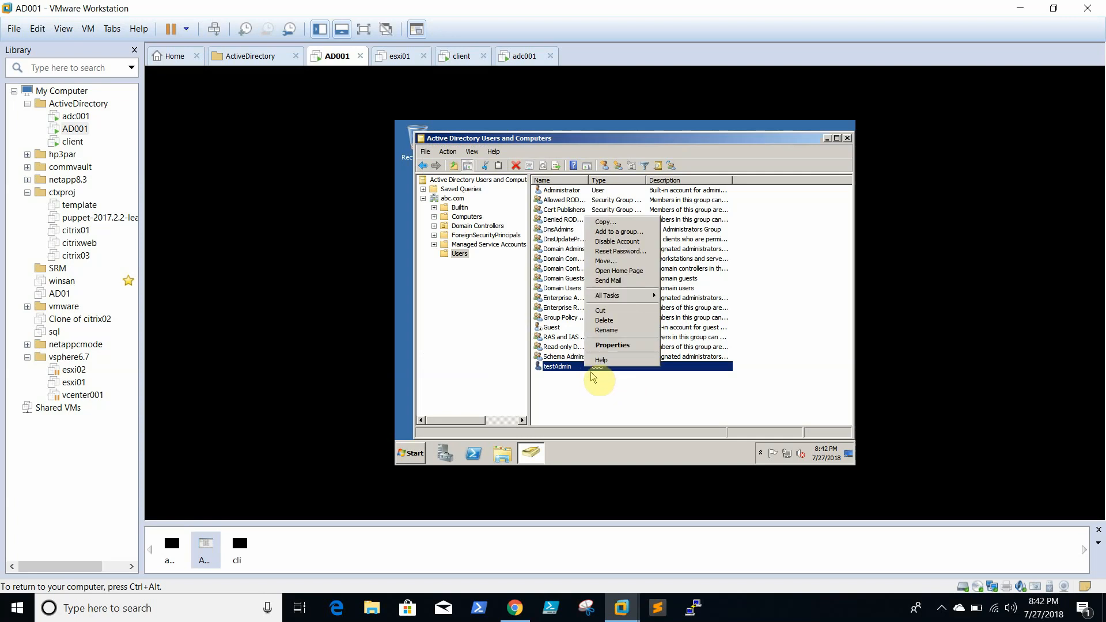
{"action": "left_click", "coordinate": [612, 345]}
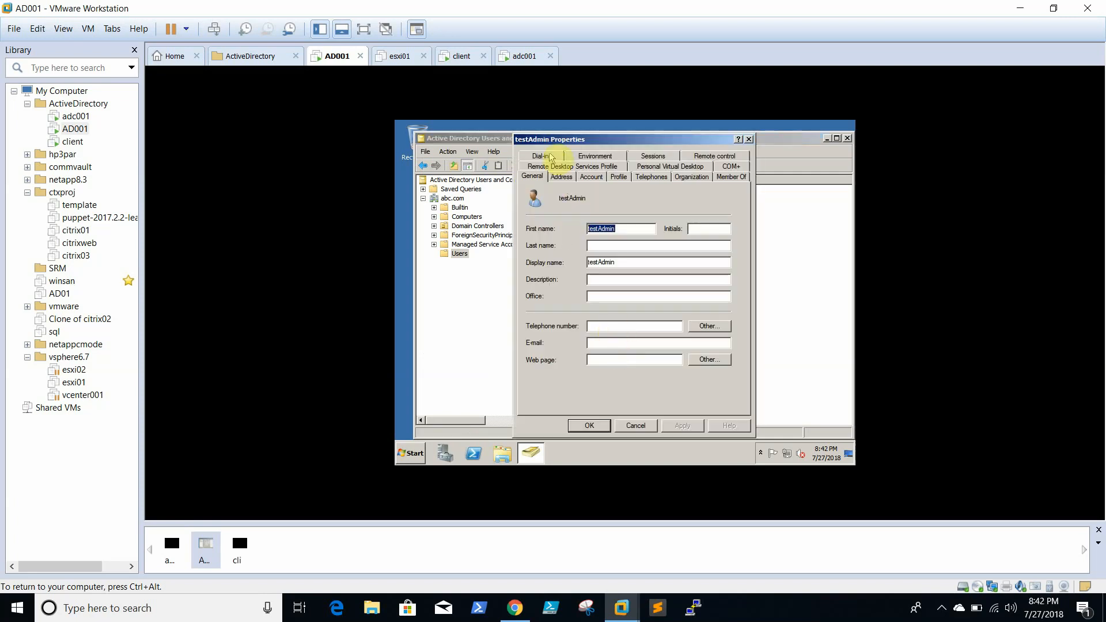
{"action": "left_click", "coordinate": [593, 177]}
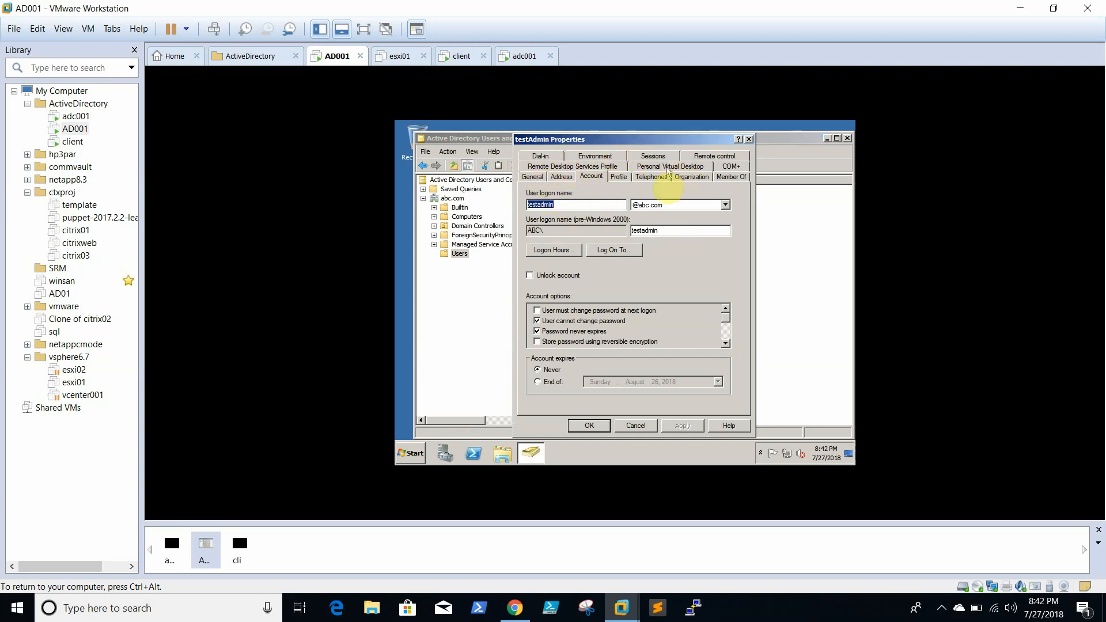
{"action": "left_click", "coordinate": [743, 177]}
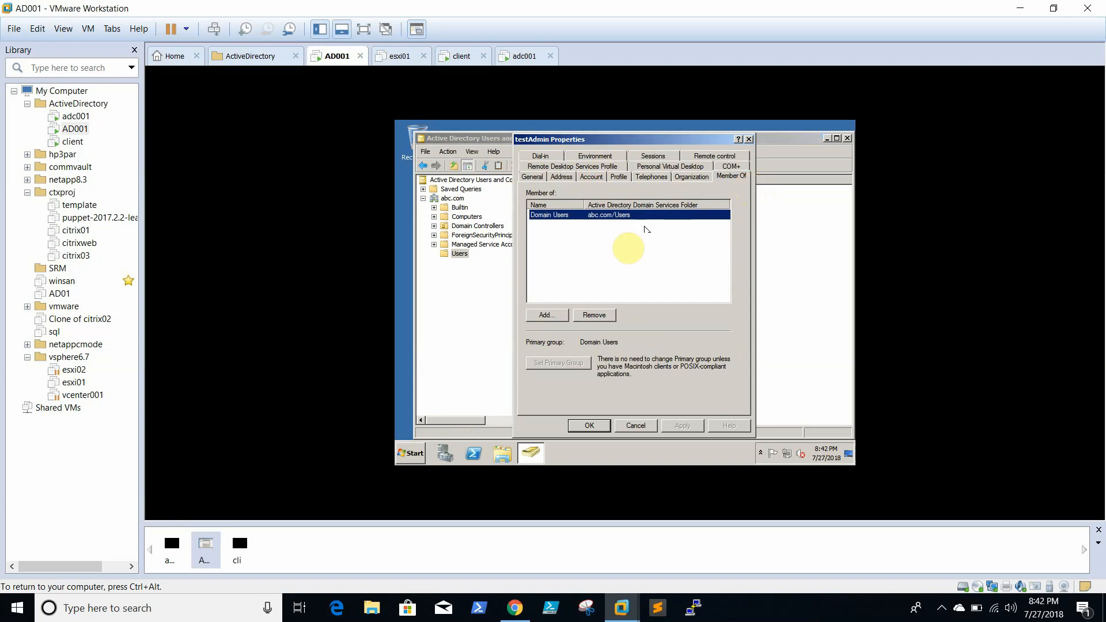
- Add testAdmin to Domain Admins and Enterprise Admins and apply the change
{"action": "left_click", "coordinate": [545, 315]}
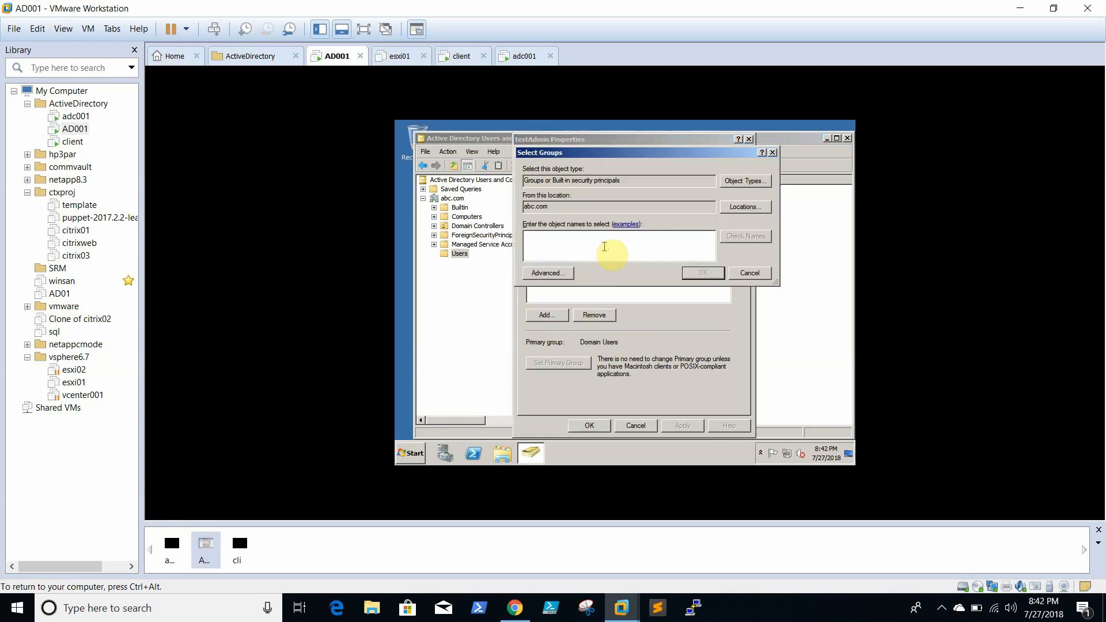
{"action": "type", "text": "domain admin; enter"}
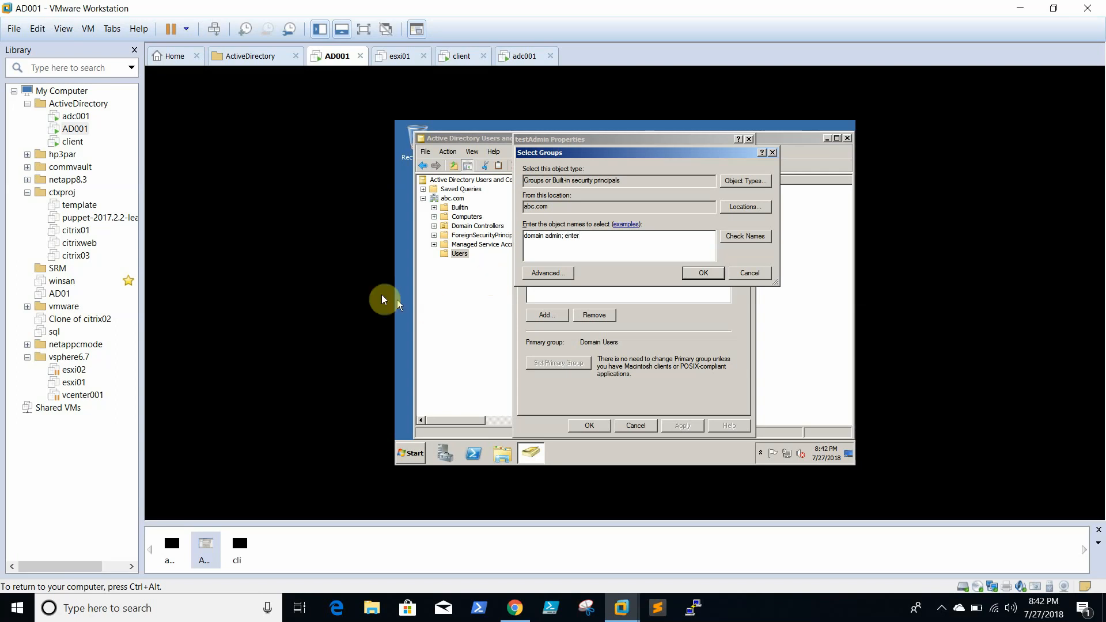
{"action": "type", "text": "prise"}
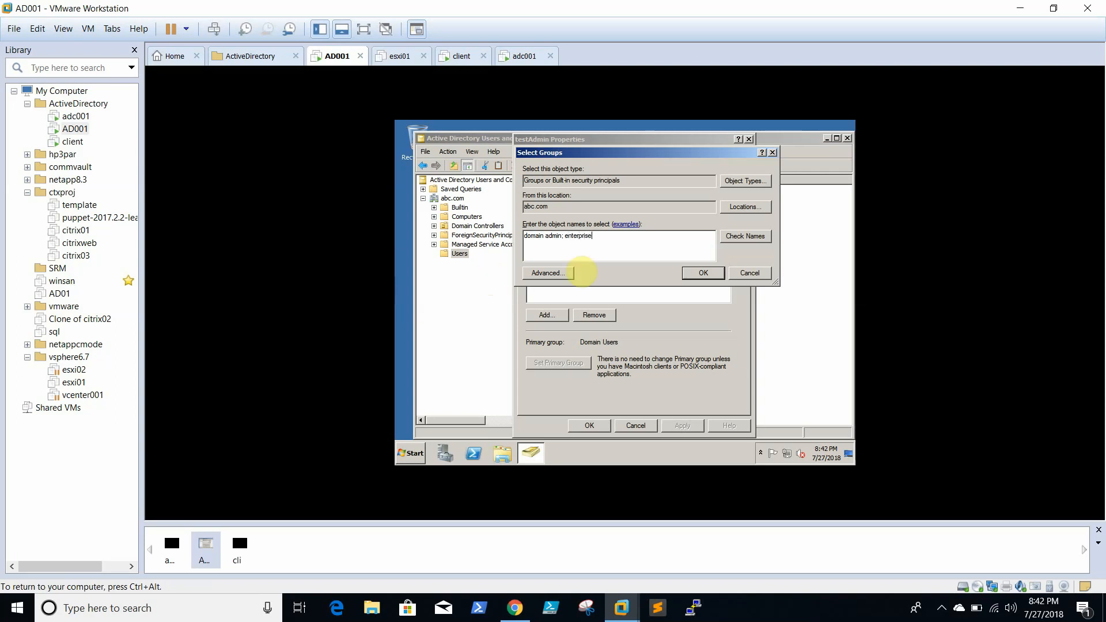
{"action": "left_click", "coordinate": [742, 242]}
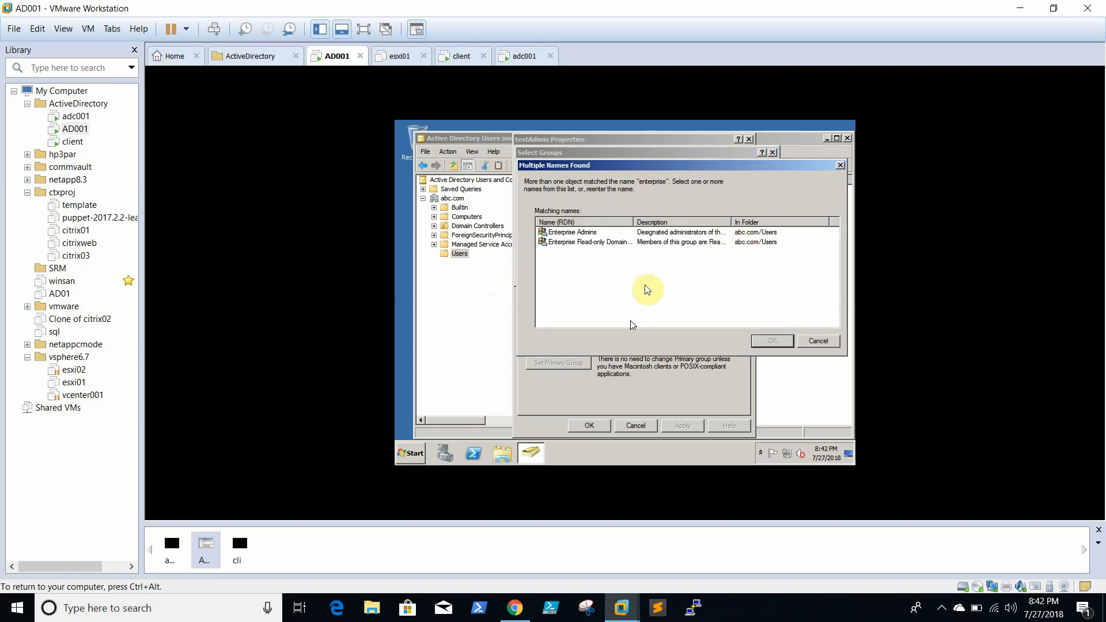
{"action": "double_click", "coordinate": [602, 232]}
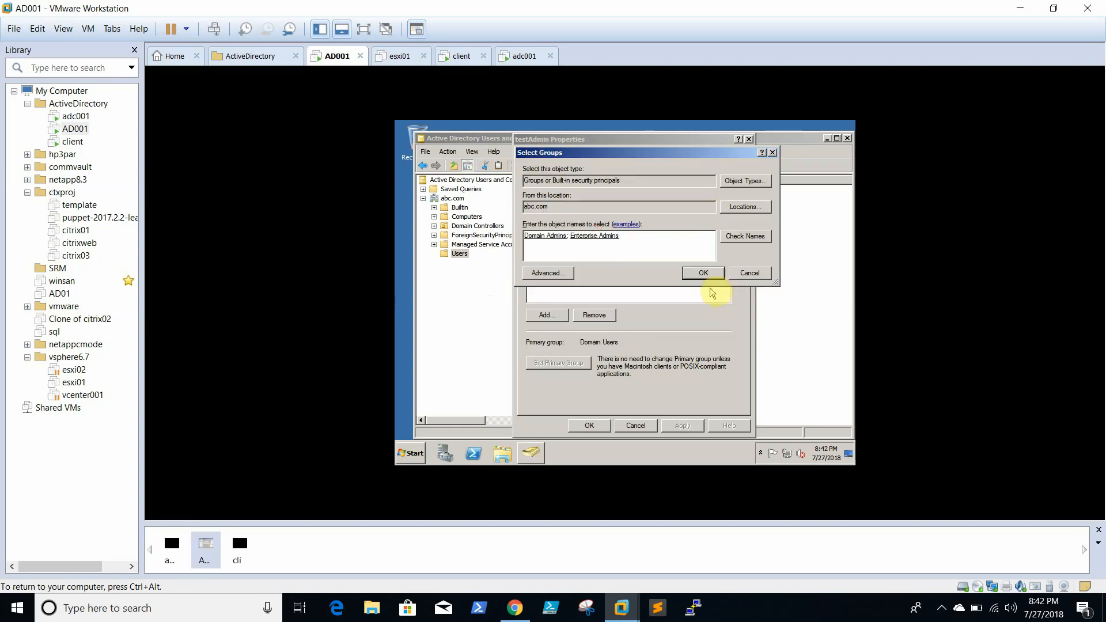
{"action": "left_click", "coordinate": [703, 273]}
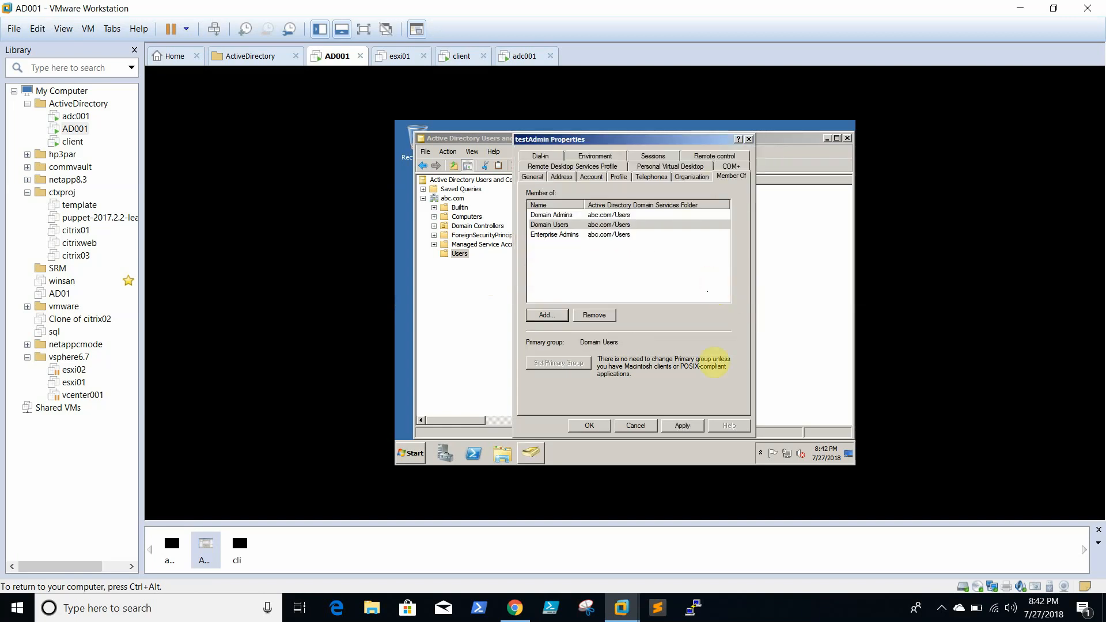
{"action": "left_click", "coordinate": [682, 425]}
{"action": "left_click", "coordinate": [599, 427]}
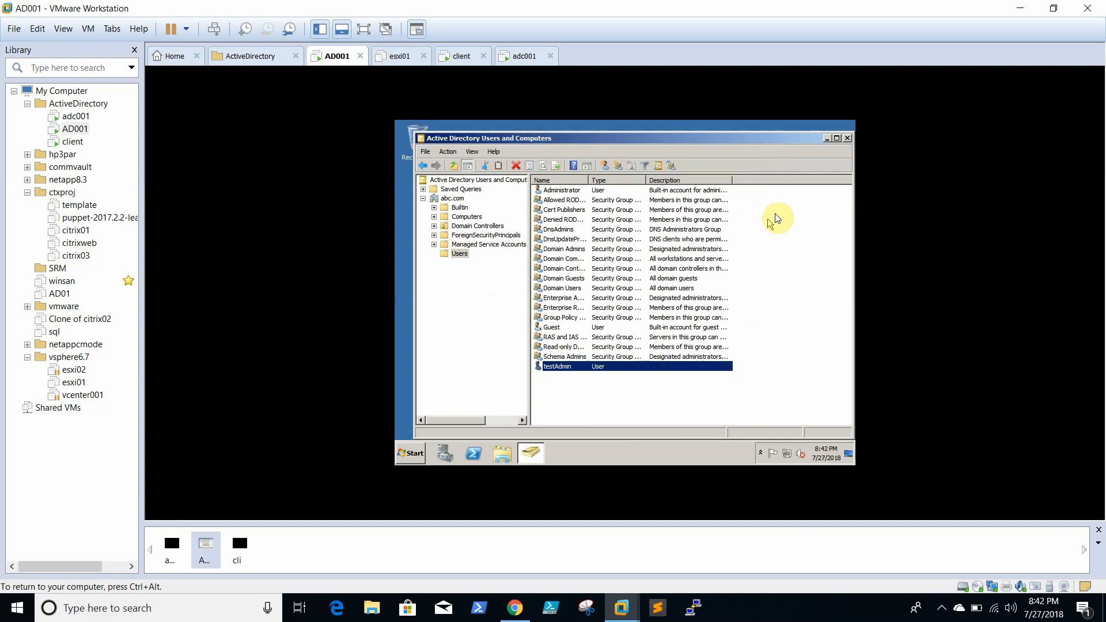
- Create a new user in abc.com/Users with first name and logon name testclient
{"action": "left_click", "coordinate": [459, 255]}
{"action": "right_click", "coordinate": [461, 258]}
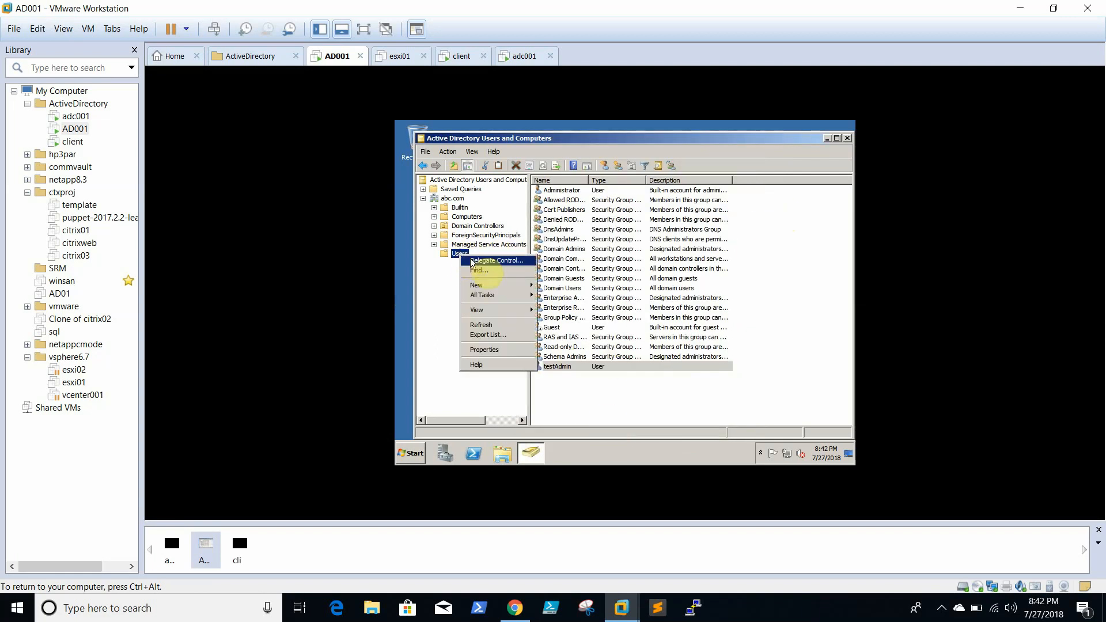
{"action": "mouse_move", "coordinate": [495, 287]}
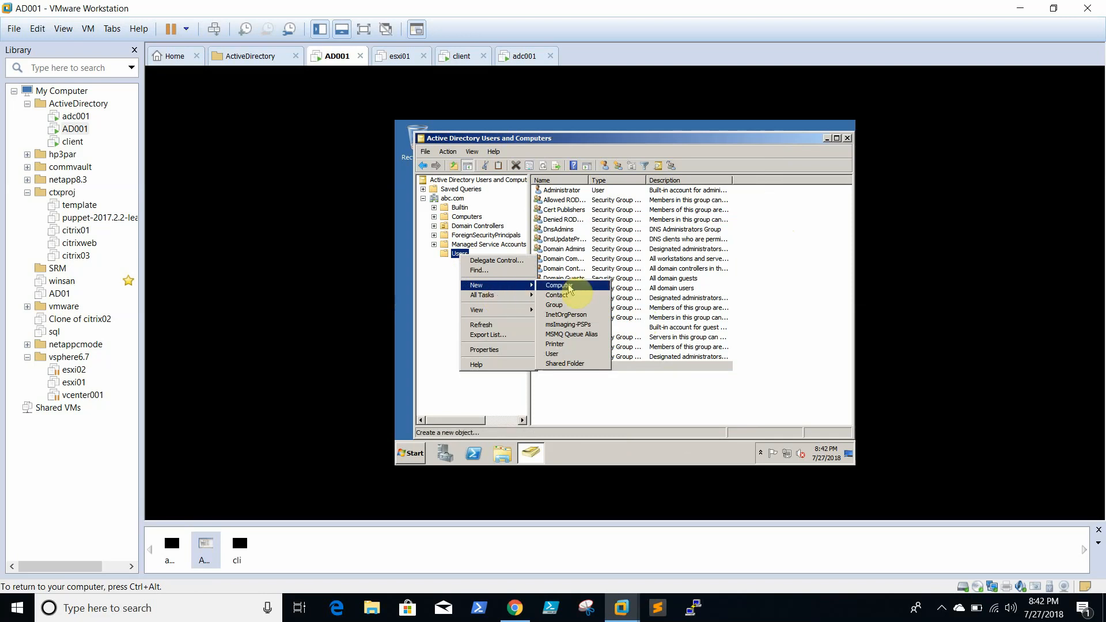
{"action": "left_click", "coordinate": [569, 355]}
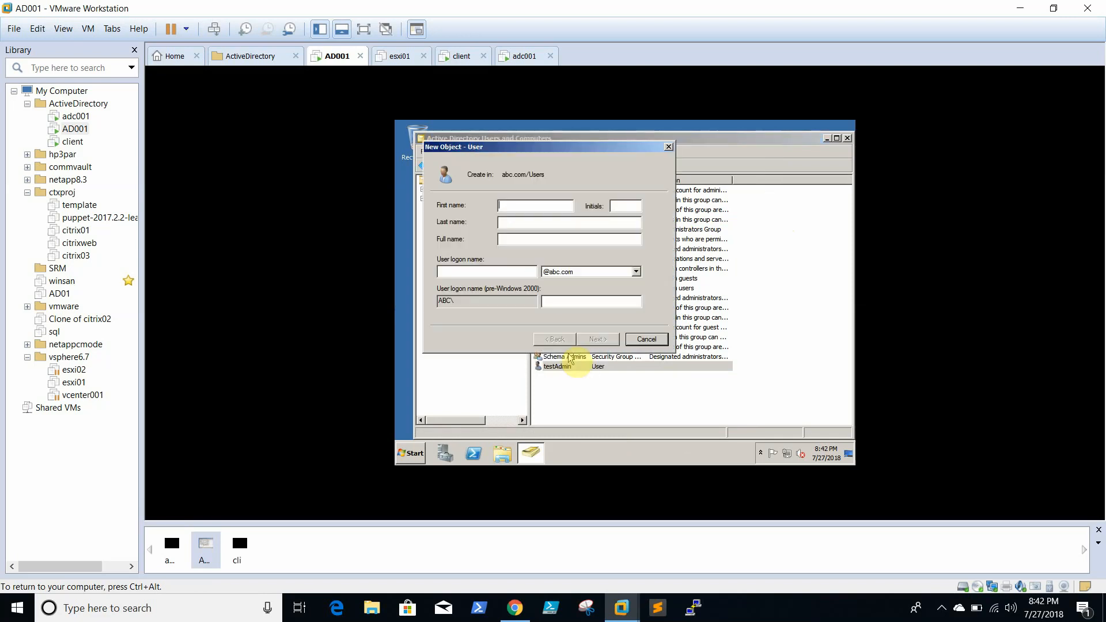
{"action": "type", "text": "testclient"}
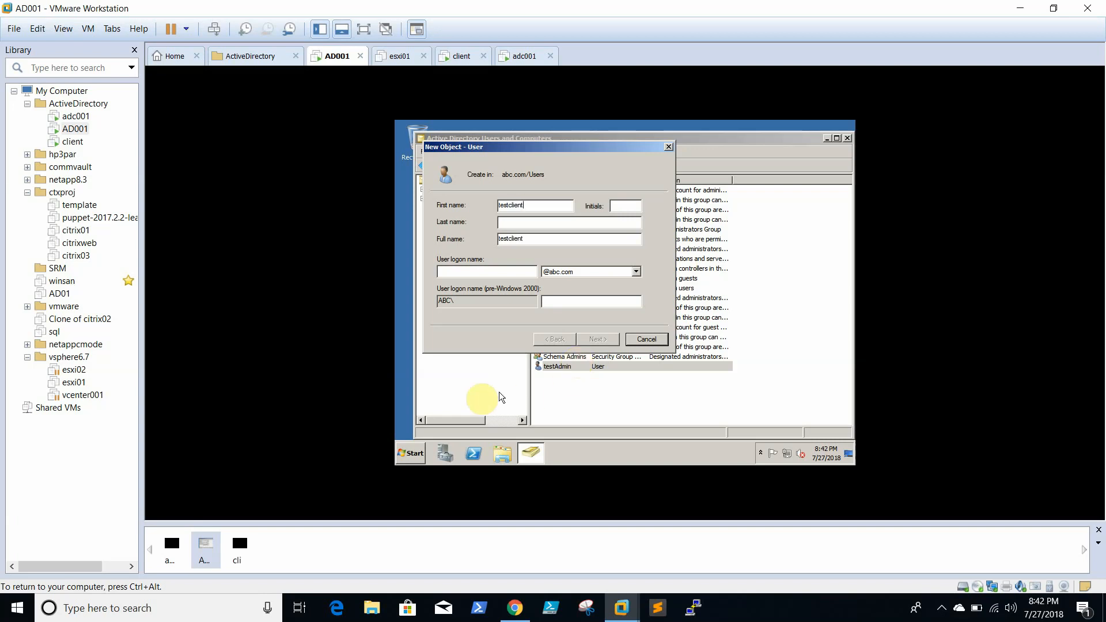
{"action": "left_click", "coordinate": [519, 268]}
{"action": "type", "text": "t"}
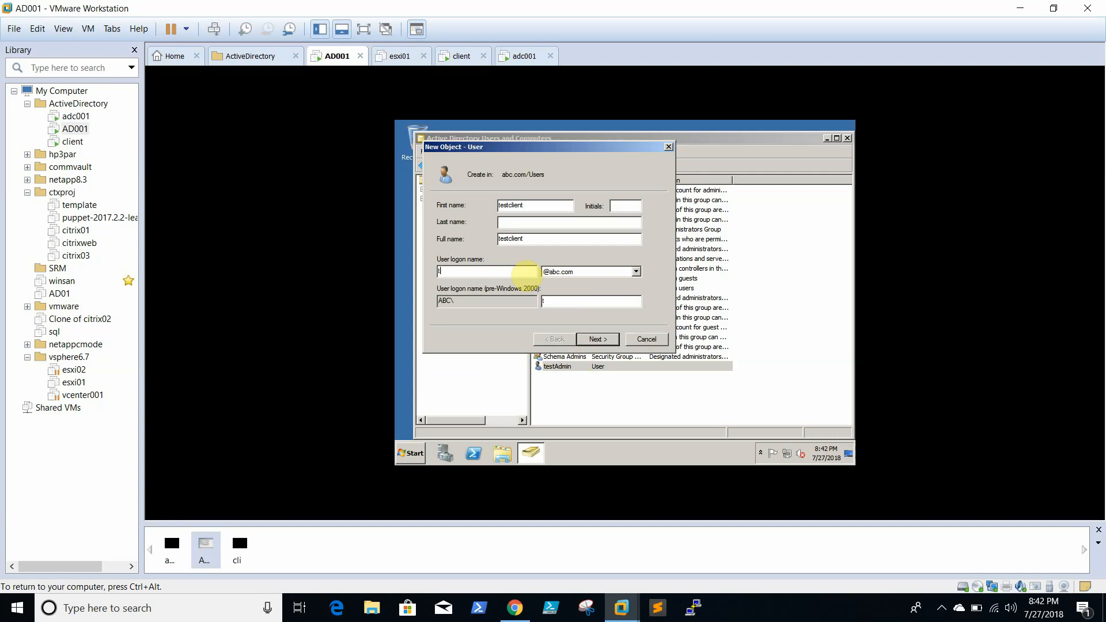
{"action": "type", "text": "estclient"}
{"action": "left_click", "coordinate": [591, 339]}
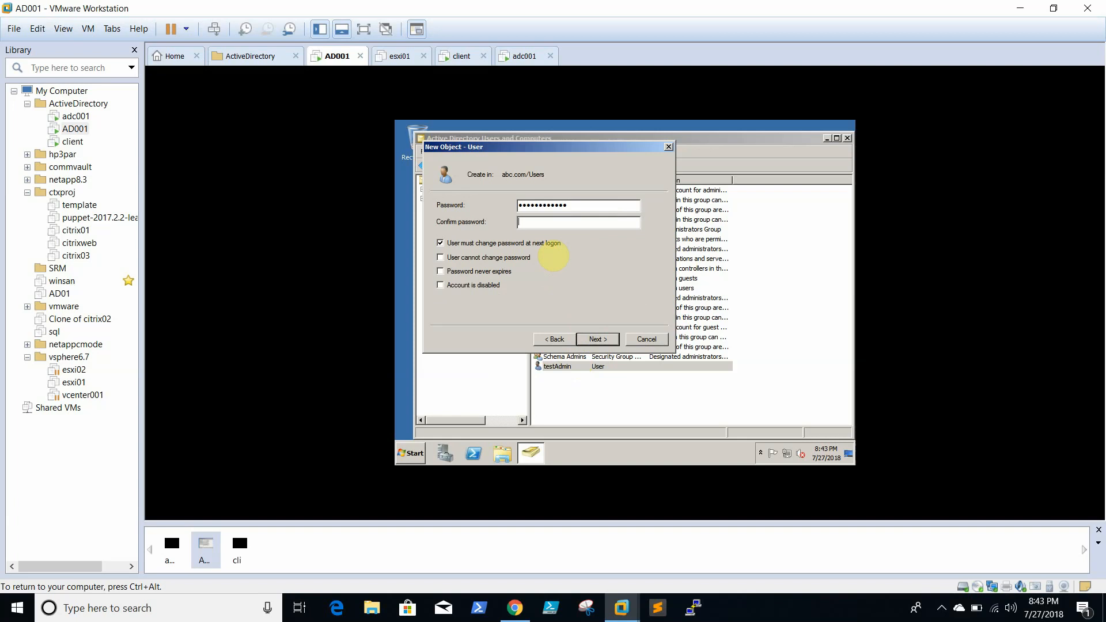
- Enter the testclient password and clear 'User must change password at next logon'
{"action": "type", "text": "••••"}
{"action": "left_click", "coordinate": [479, 244]}
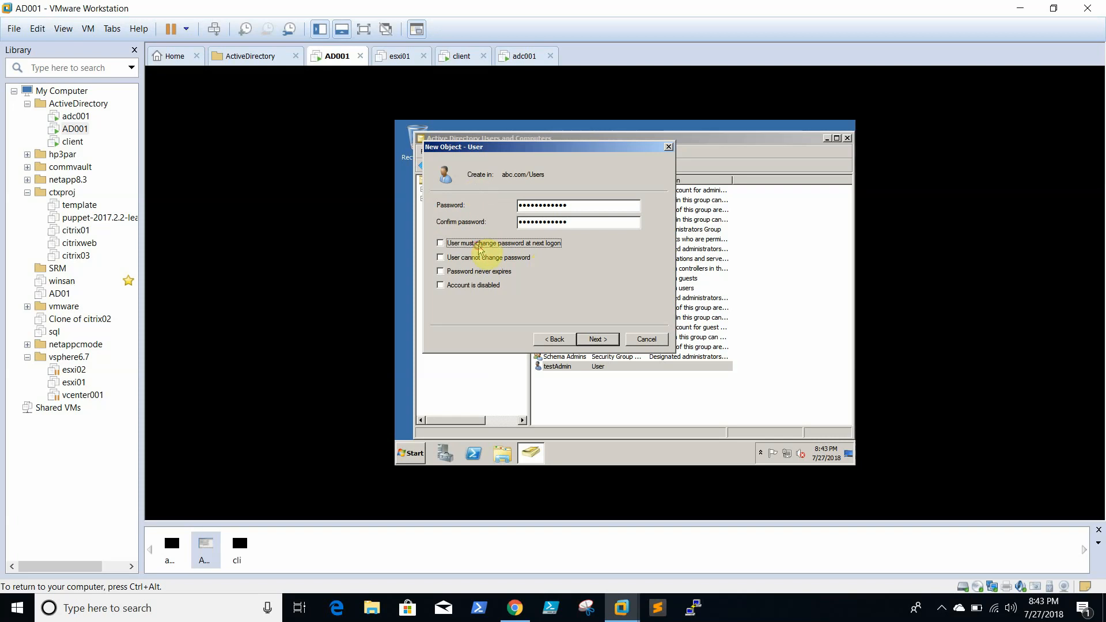
{"action": "left_click", "coordinate": [473, 271]}
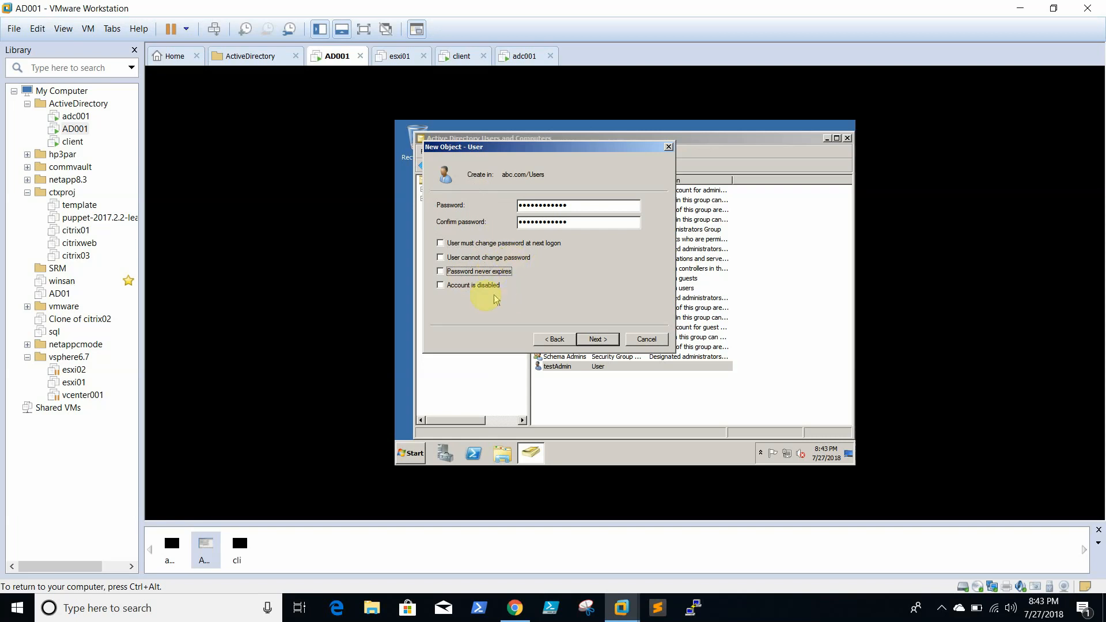
{"action": "left_click", "coordinate": [475, 248]}
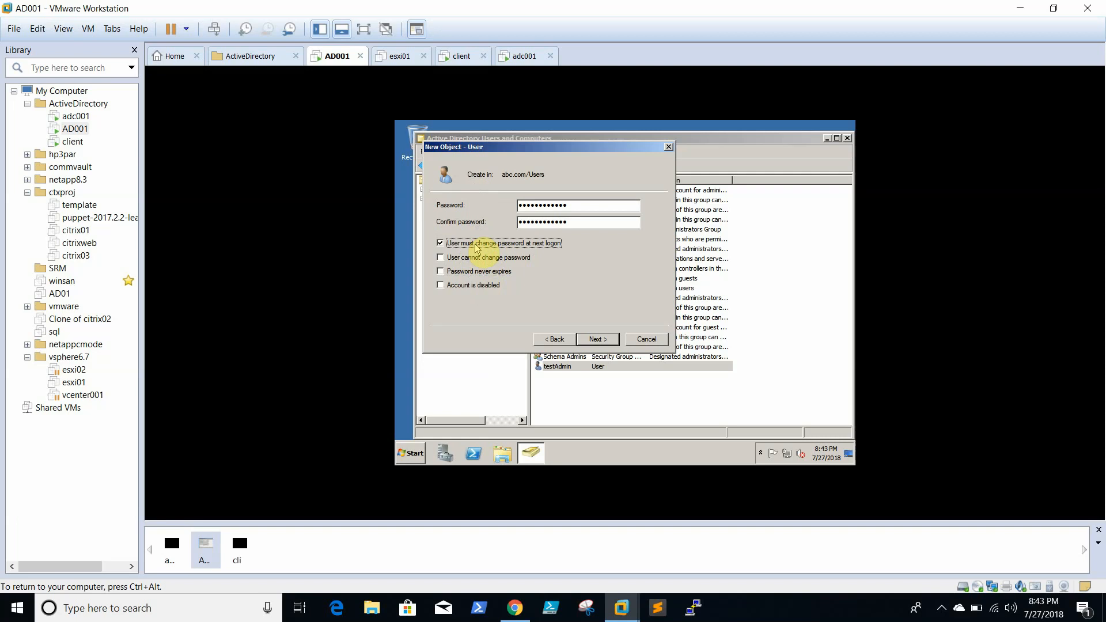
{"action": "left_click", "coordinate": [475, 248]}
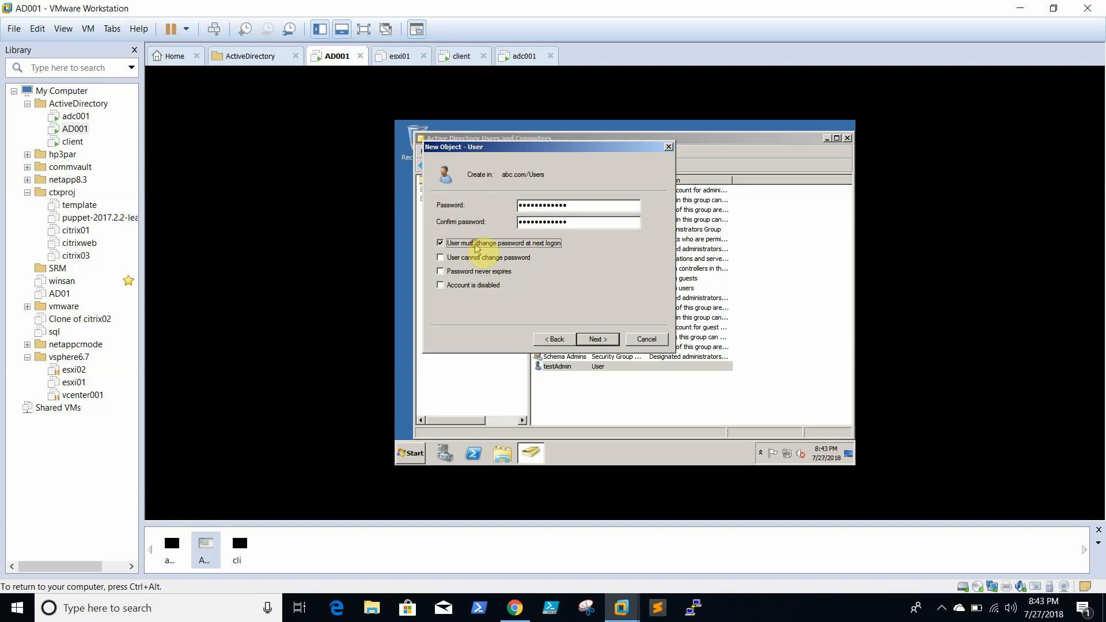
- Fix the password mismatch by re-entering it, then finish creating the testclient user
{"action": "left_click", "coordinate": [612, 341]}
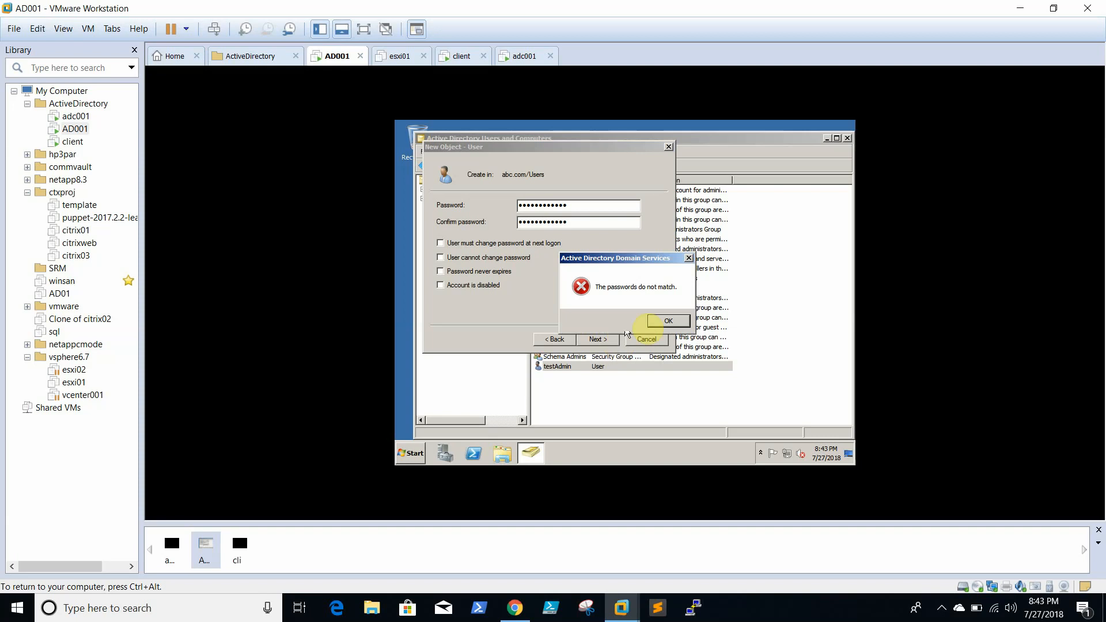
{"action": "left_click", "coordinate": [668, 320]}
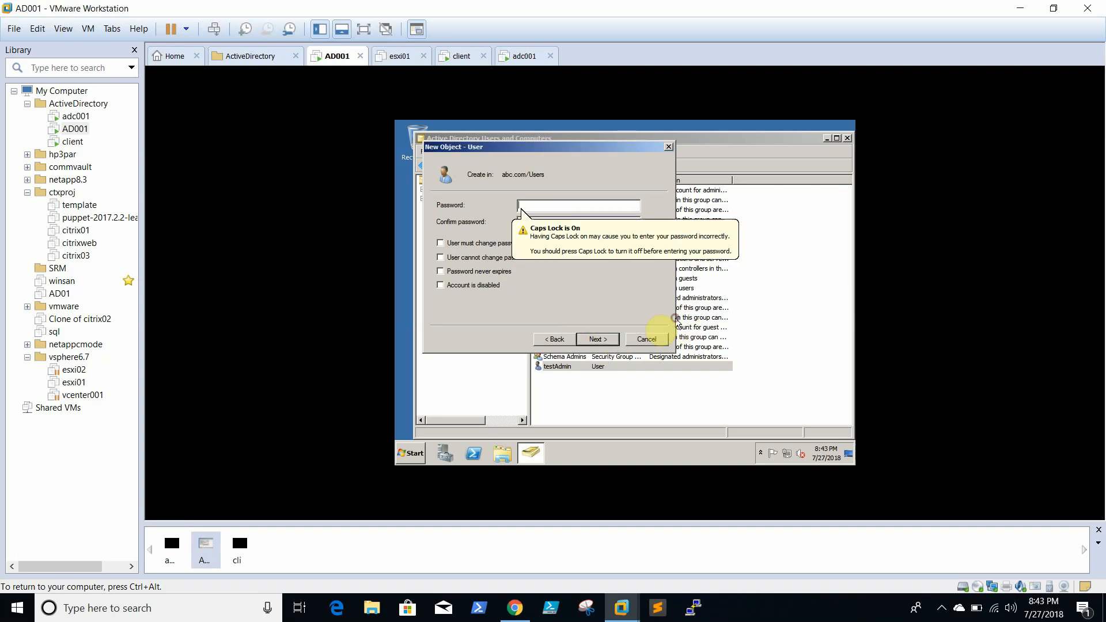
{"action": "left_click", "coordinate": [597, 206]}
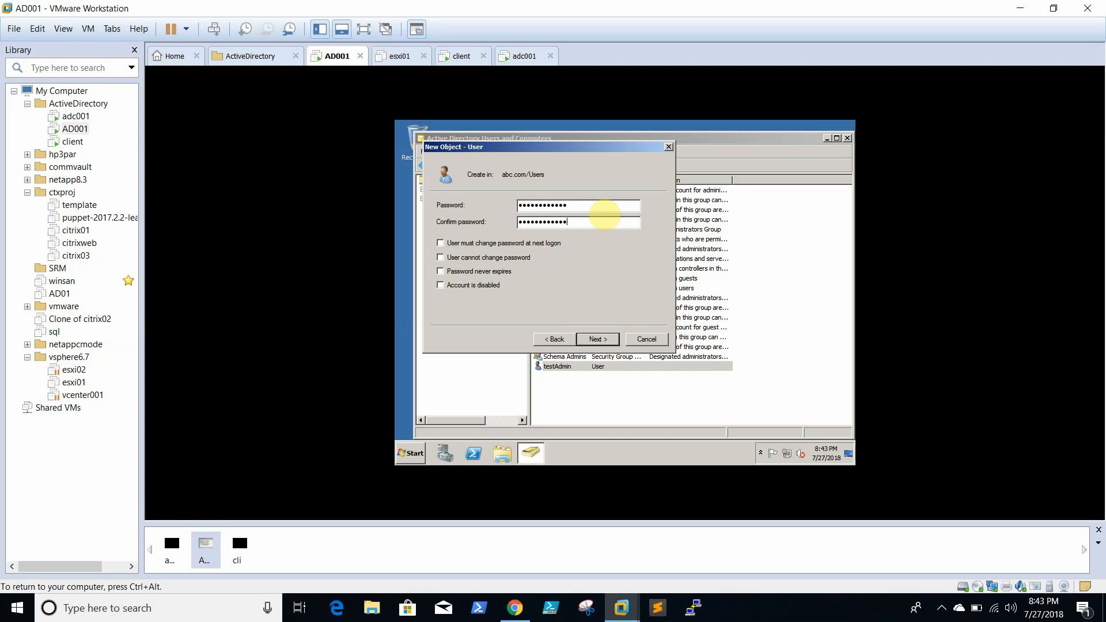
{"action": "left_click", "coordinate": [604, 340]}
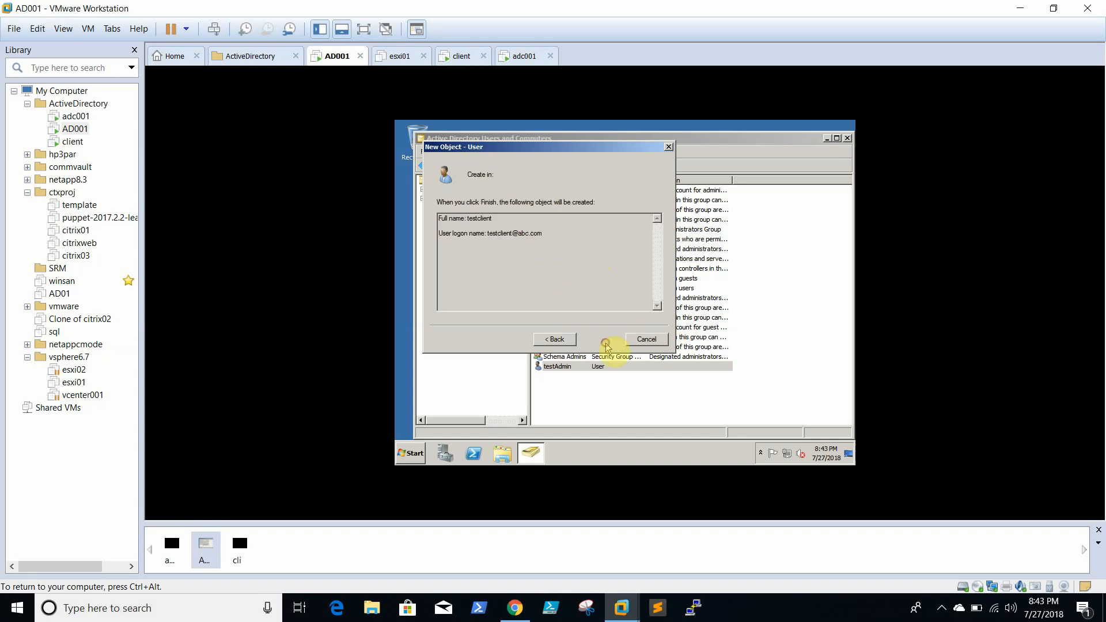
{"action": "left_click", "coordinate": [604, 343]}
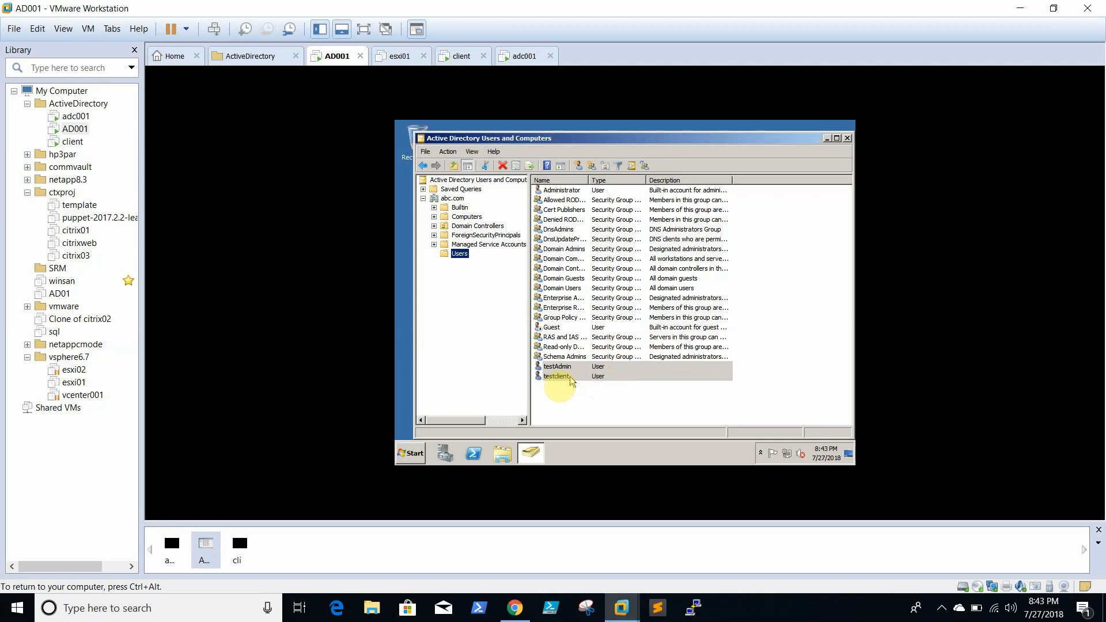
- Close Active Directory Users and Computers and launch DNS Manager with dnsmgmt
{"action": "left_click", "coordinate": [847, 139]}
{"action": "left_click", "coordinate": [409, 454]}
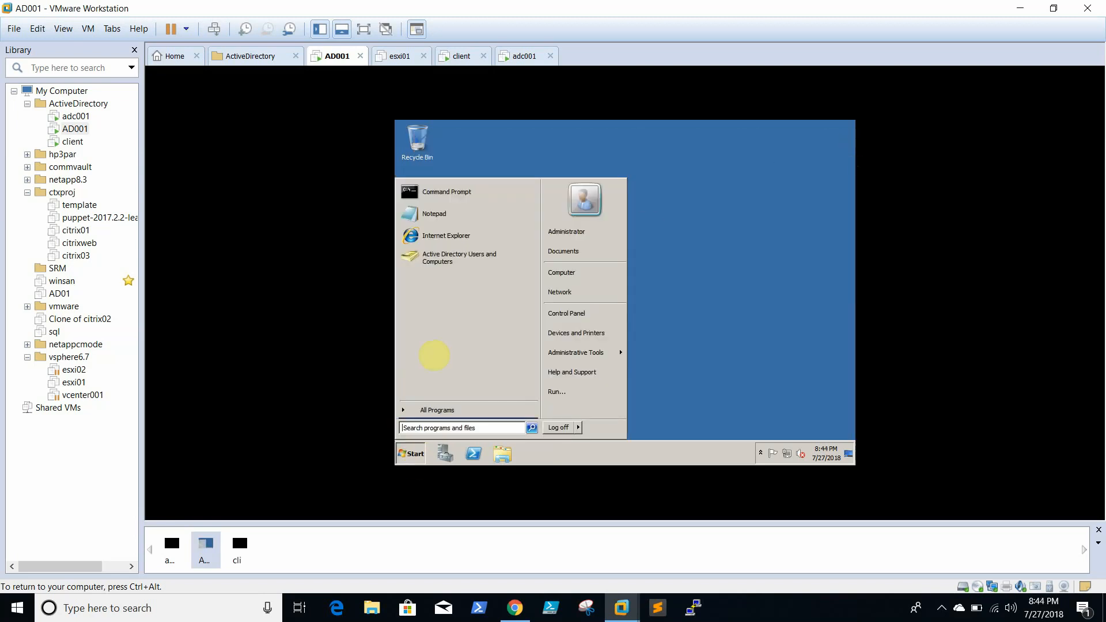
{"action": "left_click", "coordinate": [452, 410]}
{"action": "left_click", "coordinate": [439, 228]}
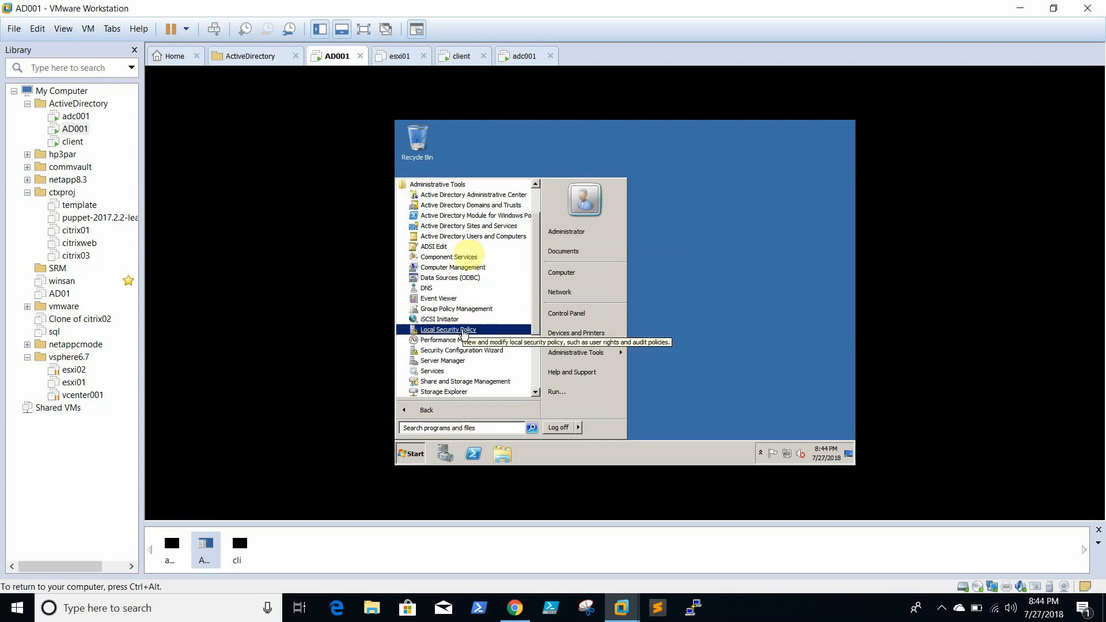
{"action": "left_click", "coordinate": [455, 431]}
{"action": "type", "text": "dnsmgmt.msc"}
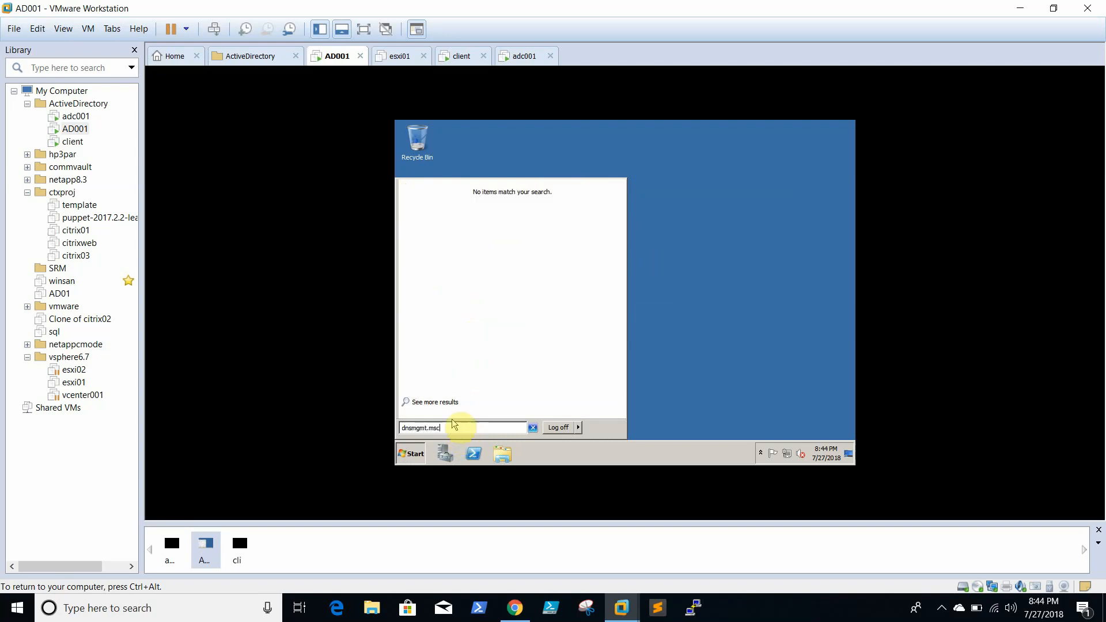
{"action": "key", "text": "Return"}
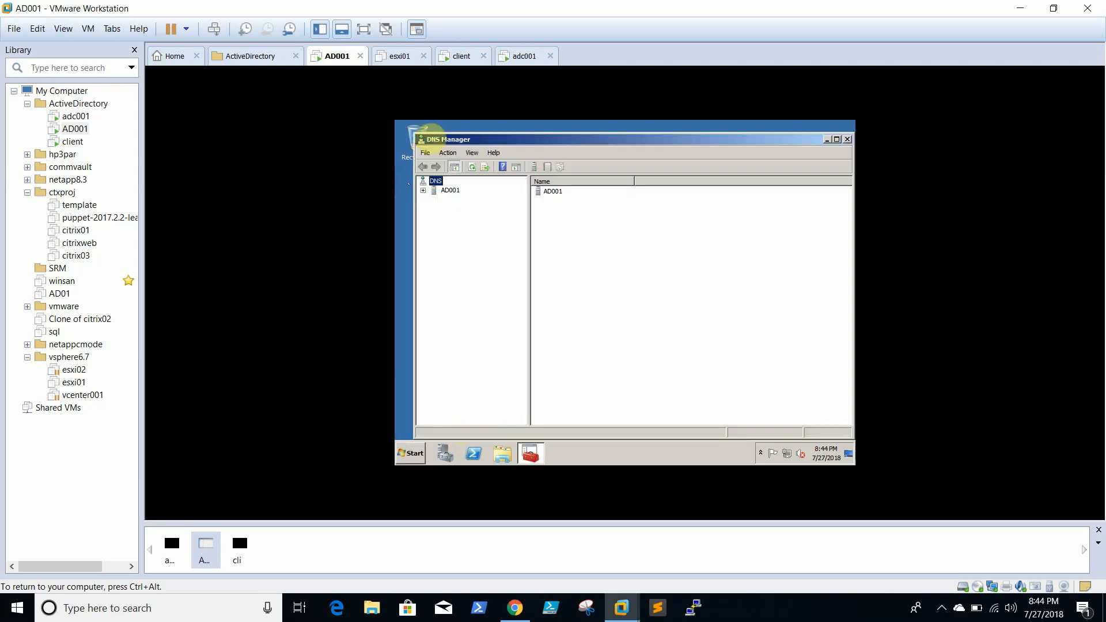
- Expand AD001 > Forward Lookup Zones and select abc.com to list its records
{"action": "double_click", "coordinate": [448, 190]}
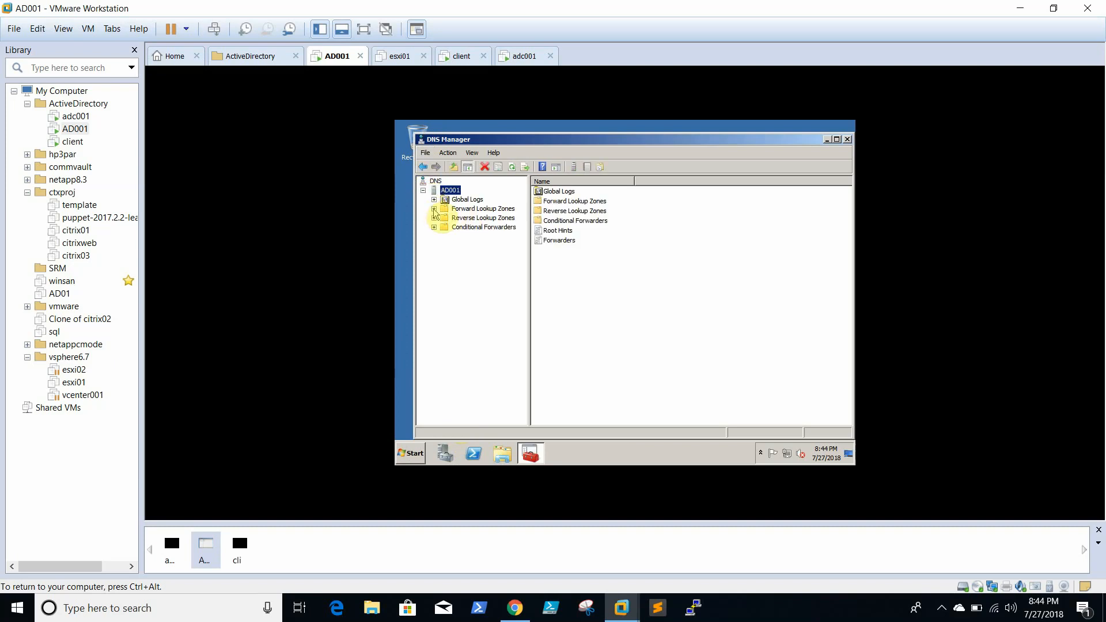
{"action": "left_click", "coordinate": [434, 209]}
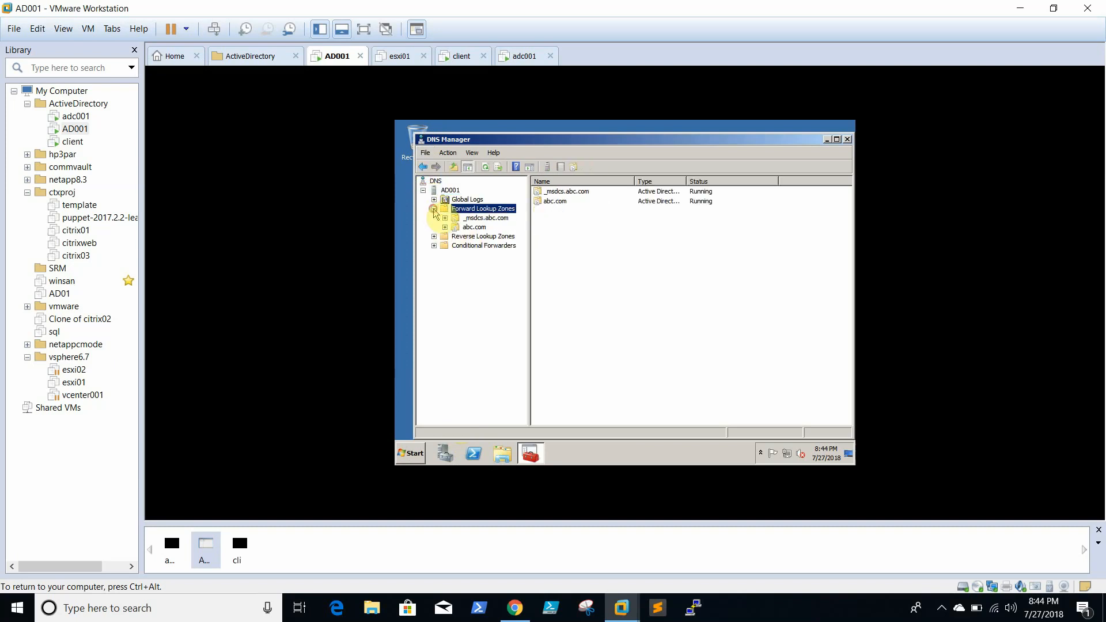
{"action": "left_click", "coordinate": [497, 210]}
{"action": "left_click", "coordinate": [480, 228]}
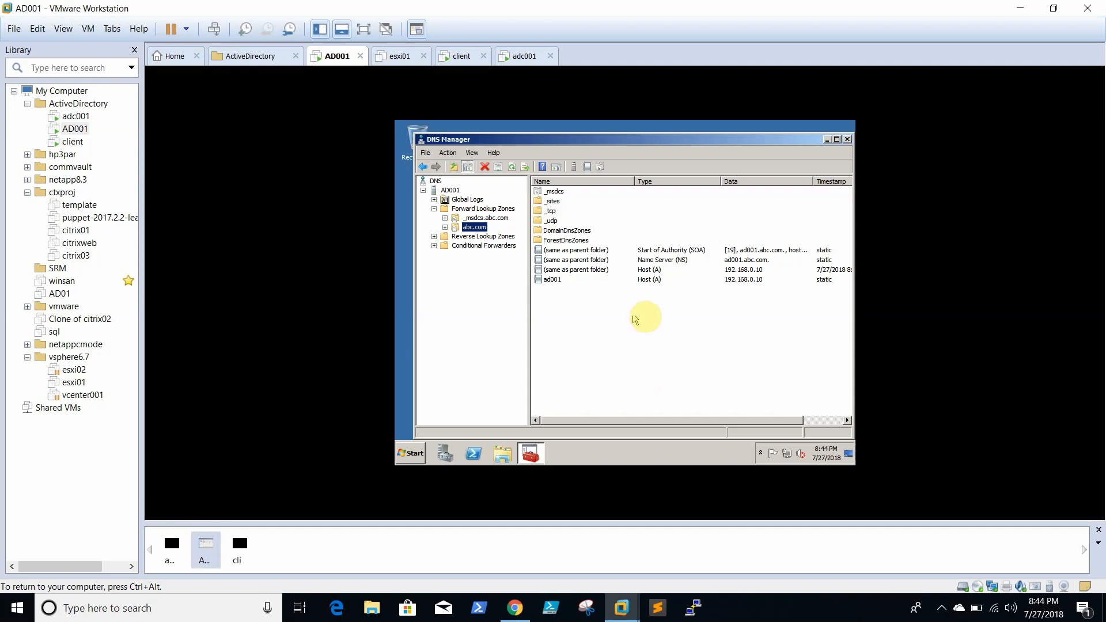
{"action": "left_click", "coordinate": [554, 191]}
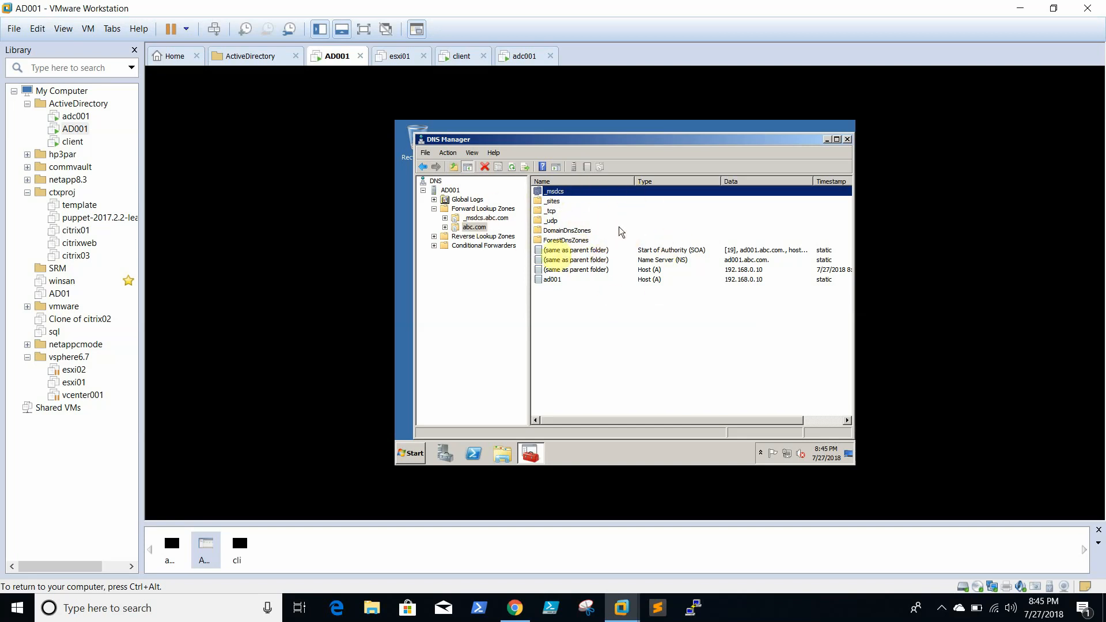
- Select the ad001 host record, then browse to AD001's empty Reverse Lookup Zones folder
{"action": "left_click", "coordinate": [551, 281]}
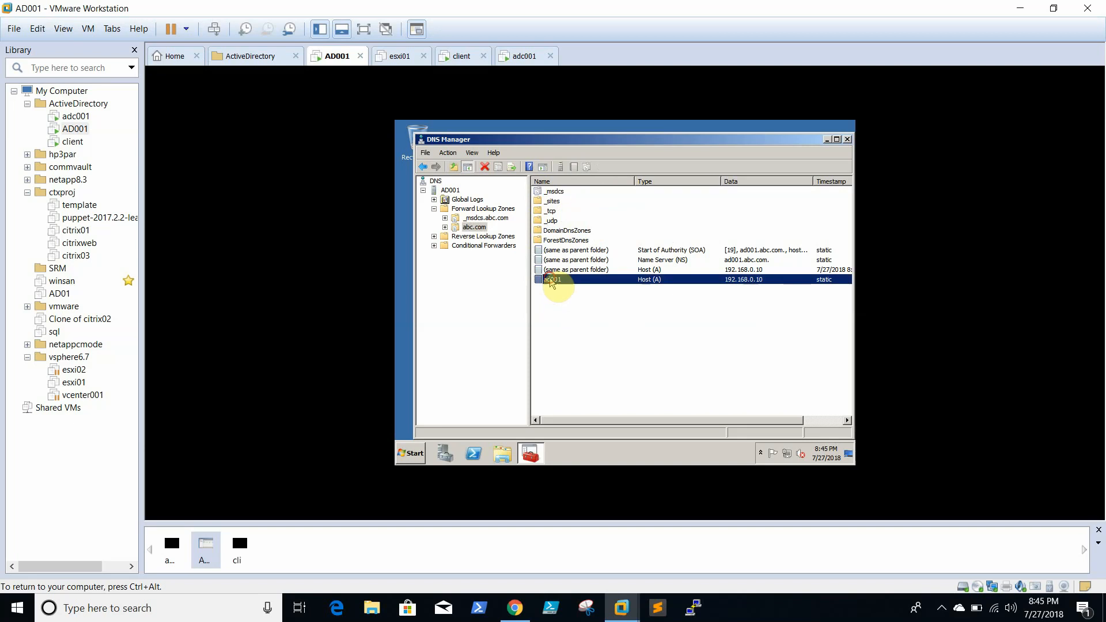
{"action": "right_click", "coordinate": [551, 281]}
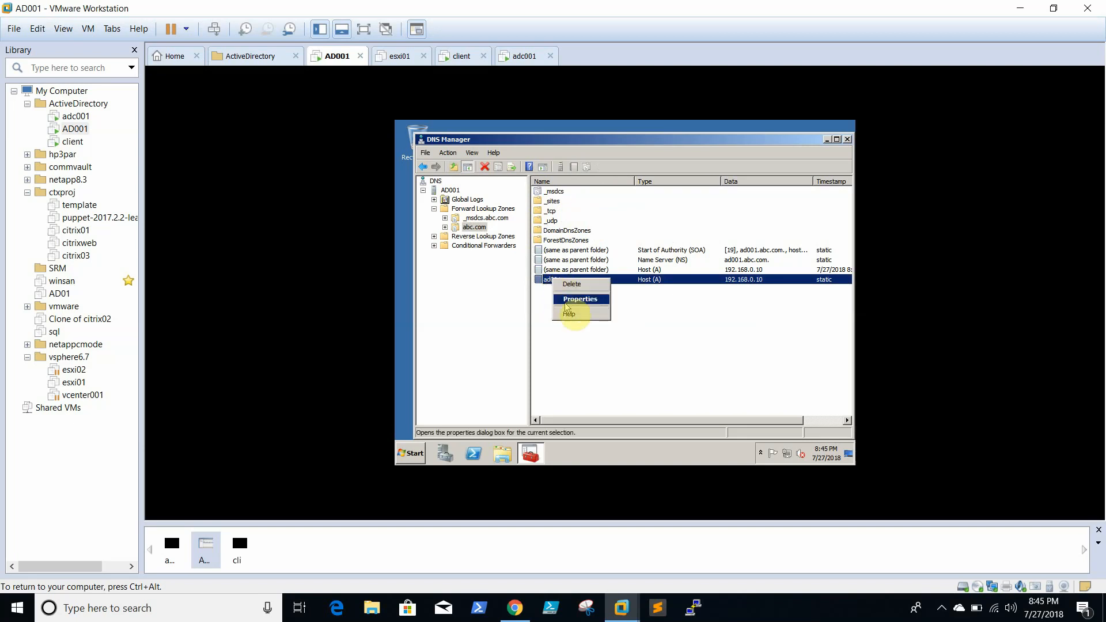
{"action": "left_click", "coordinate": [458, 209]}
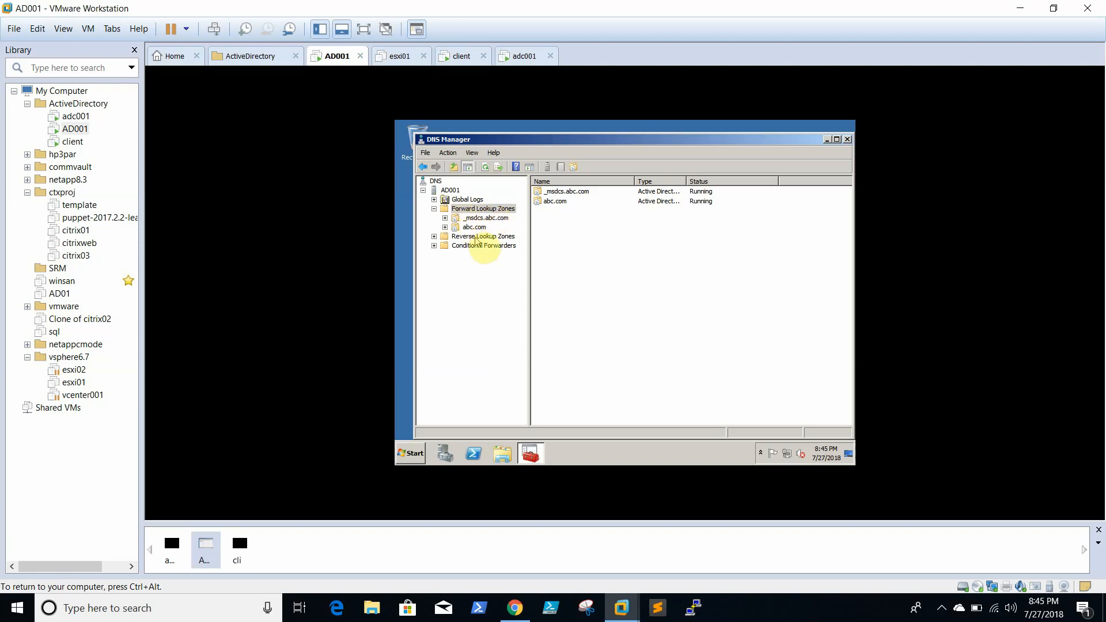
{"action": "left_click", "coordinate": [476, 237]}
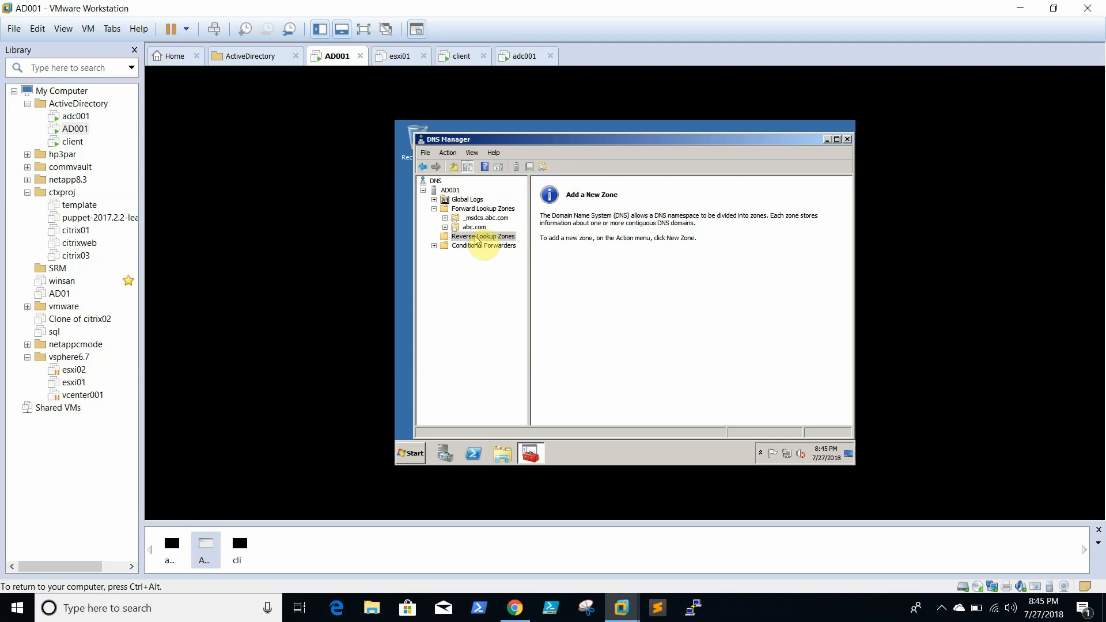
- Start a new primary, AD-integrated IPv4 reverse zone replicated to all abc.com DNS servers
{"action": "right_click", "coordinate": [489, 239]}
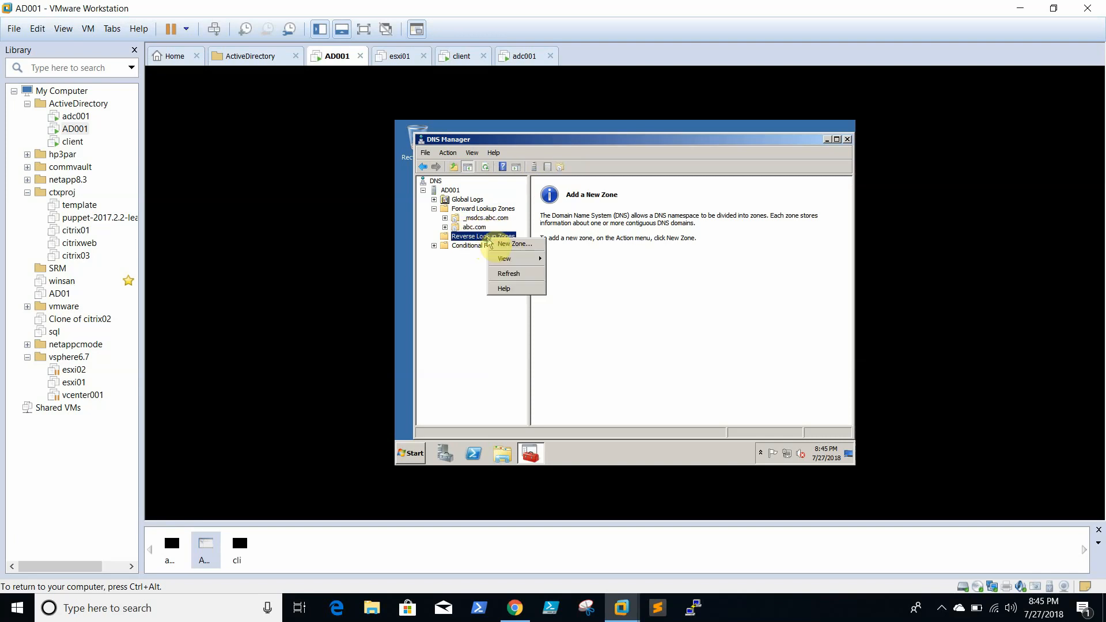
{"action": "left_click", "coordinate": [501, 242]}
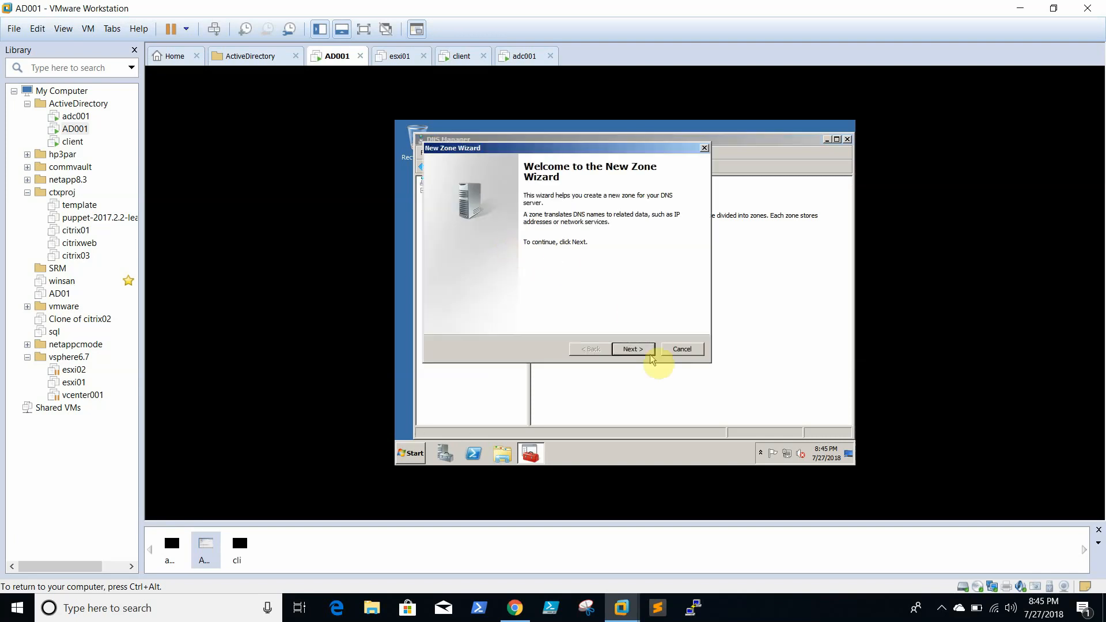
{"action": "left_click", "coordinate": [632, 349]}
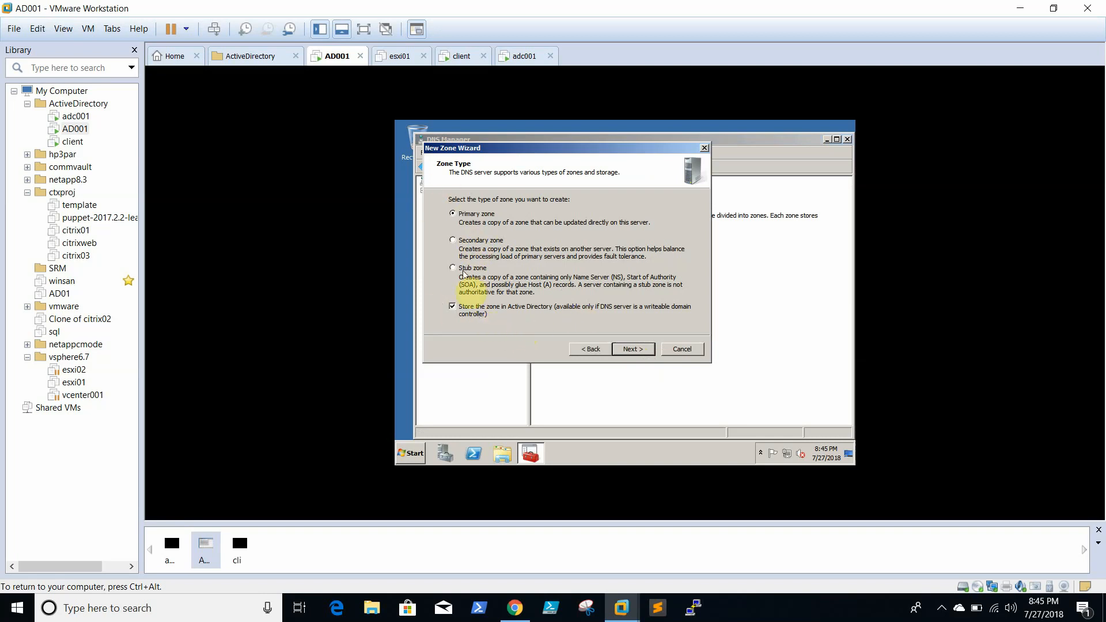
{"action": "left_click", "coordinate": [638, 350]}
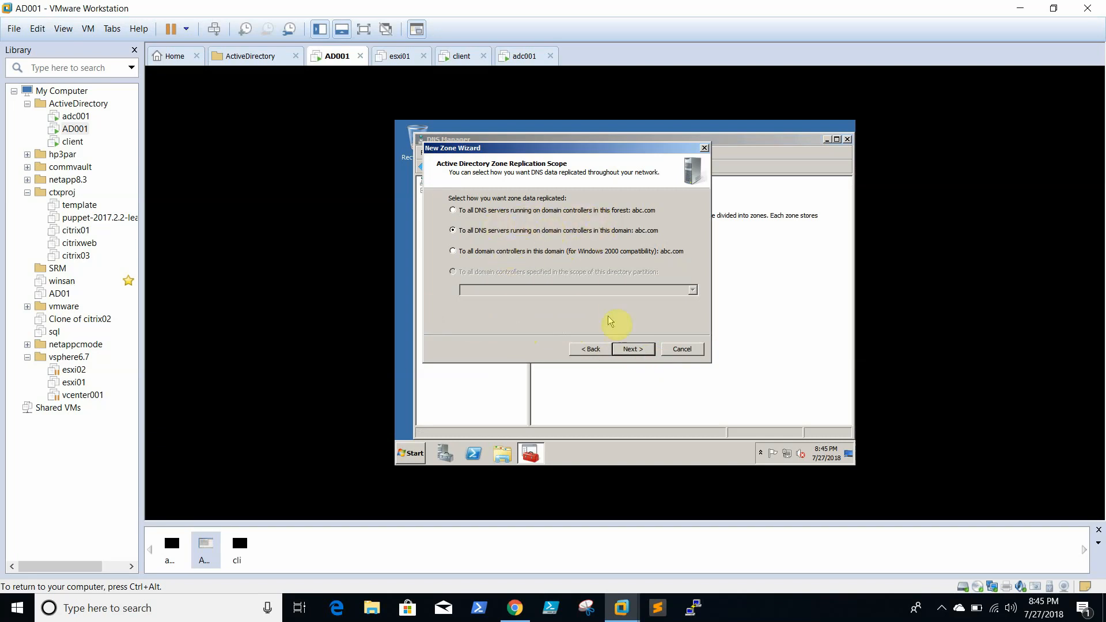
{"action": "left_click", "coordinate": [634, 350]}
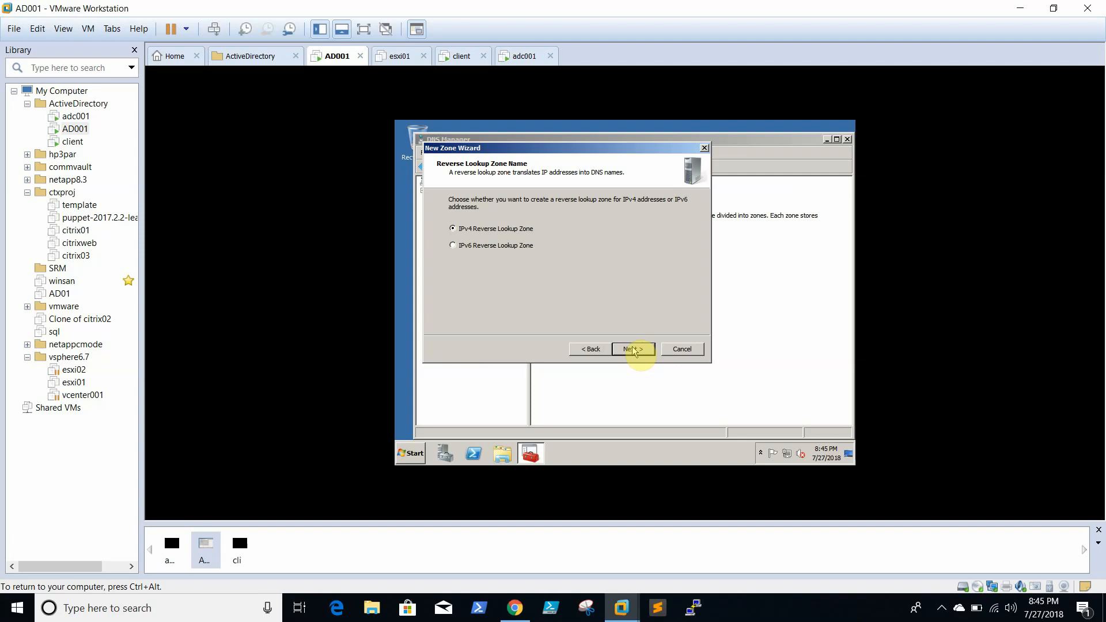
{"action": "left_click", "coordinate": [634, 349]}
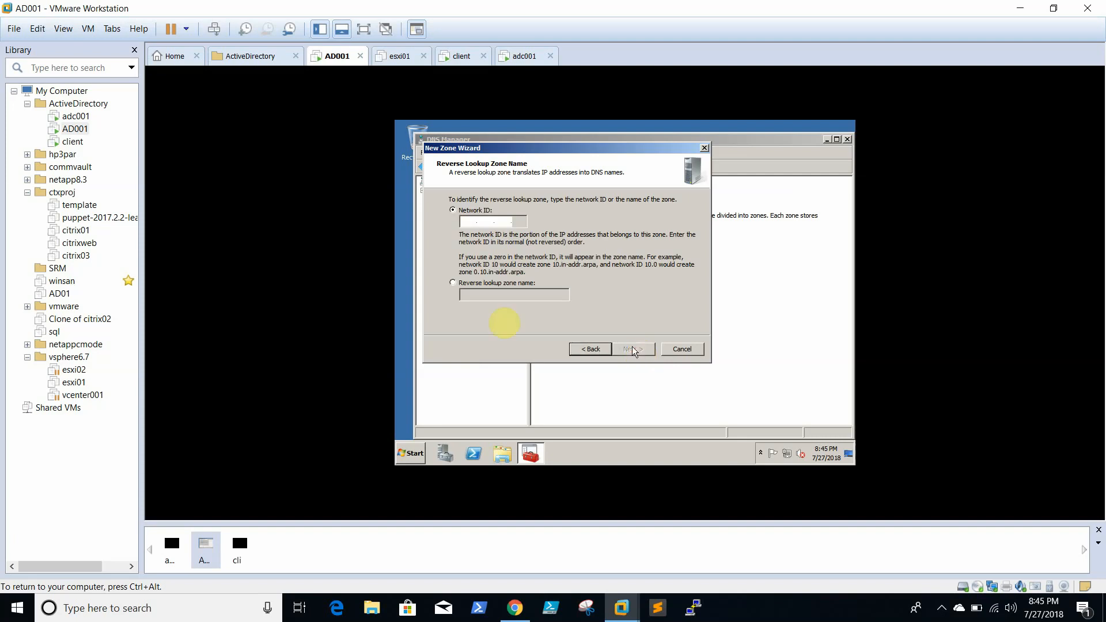
- Set network ID 192.168.0, allow nonsecure and secure dynamic updates, and finish the zone
{"action": "left_click", "coordinate": [470, 222]}
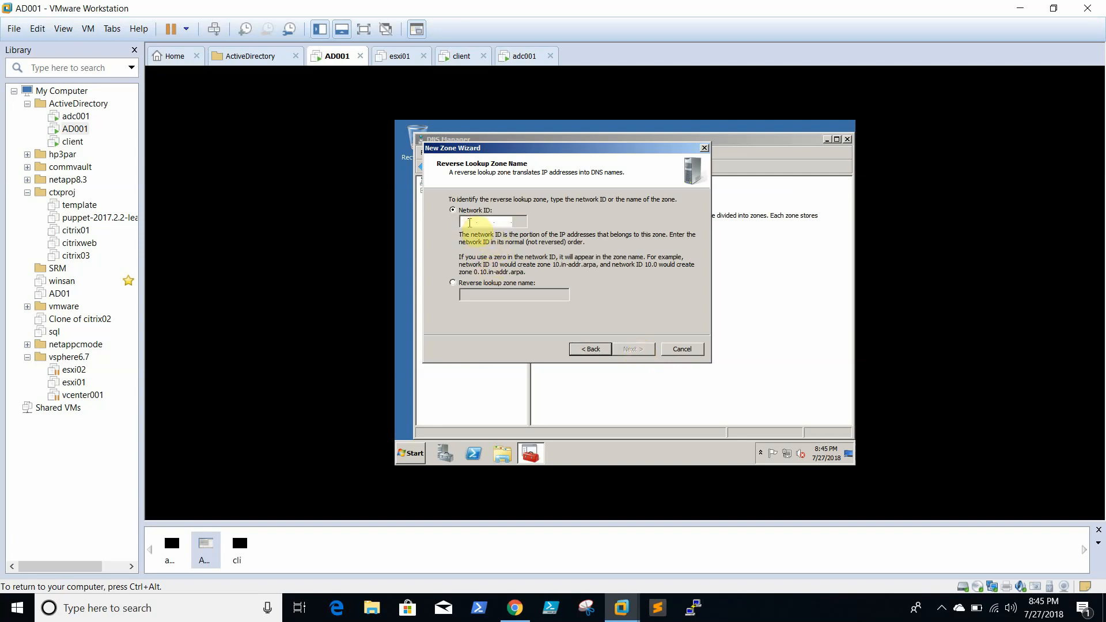
{"action": "type", "text": "192.168."}
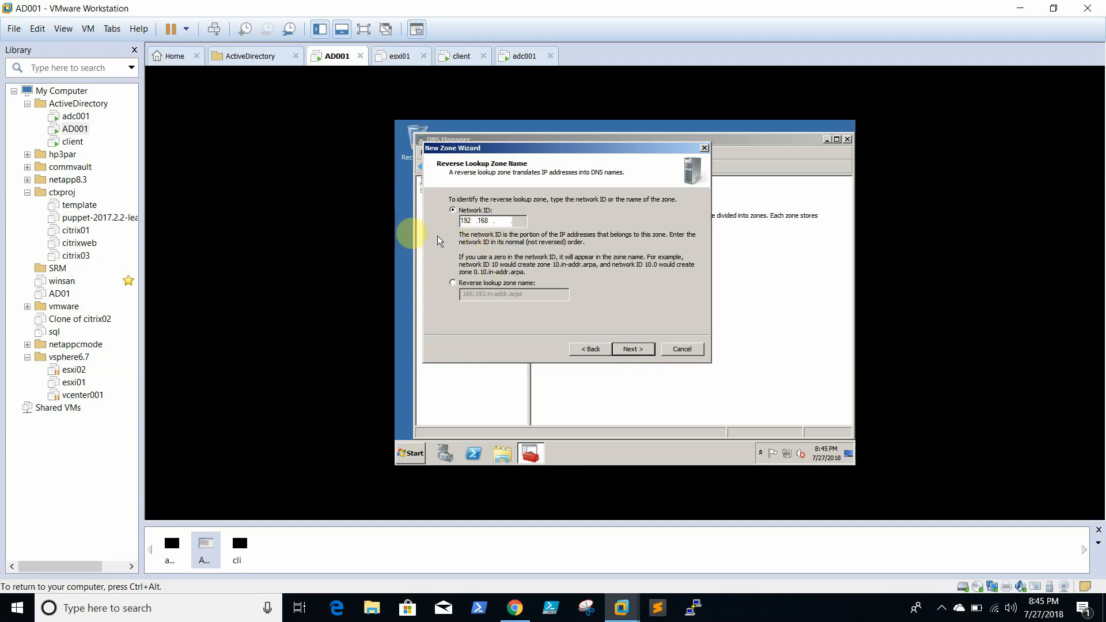
{"action": "type", "text": "0"}
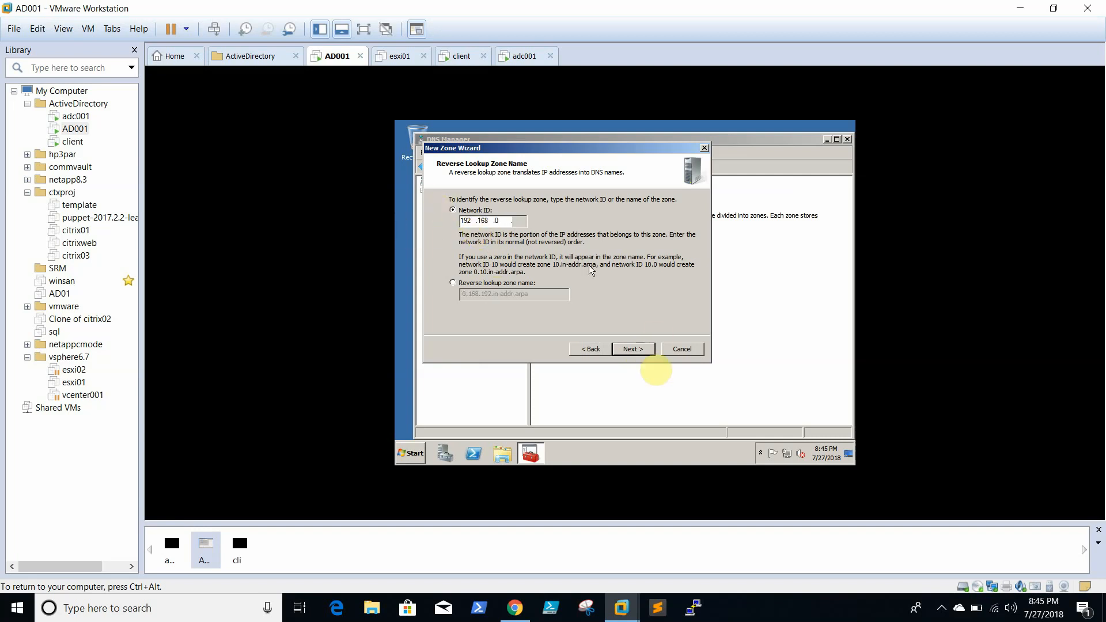
{"action": "left_click", "coordinate": [629, 348]}
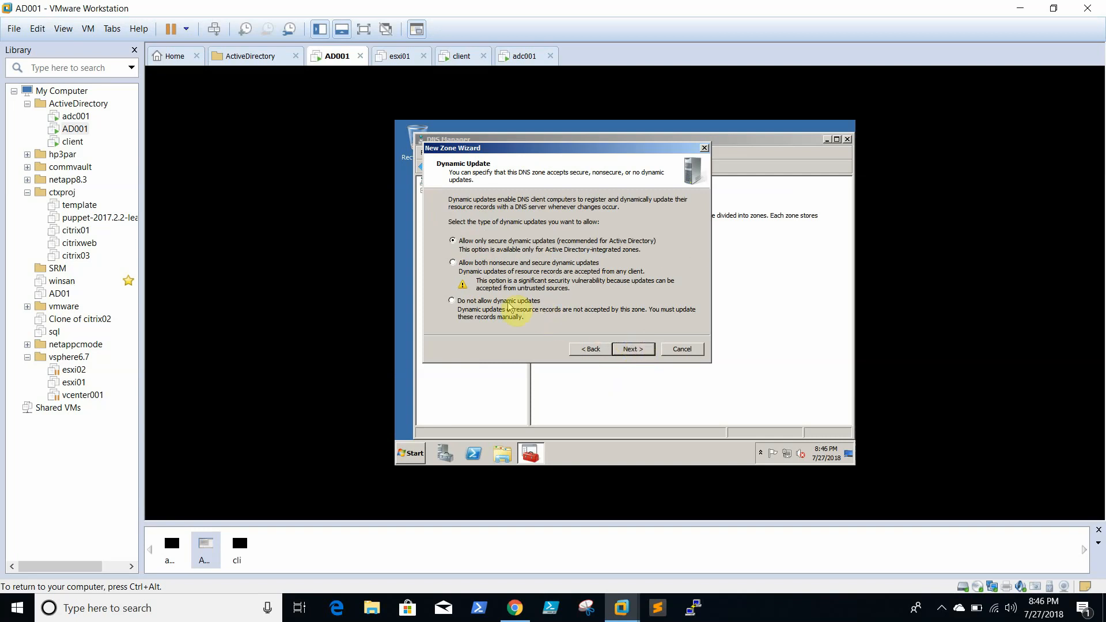
{"action": "left_click", "coordinate": [507, 263]}
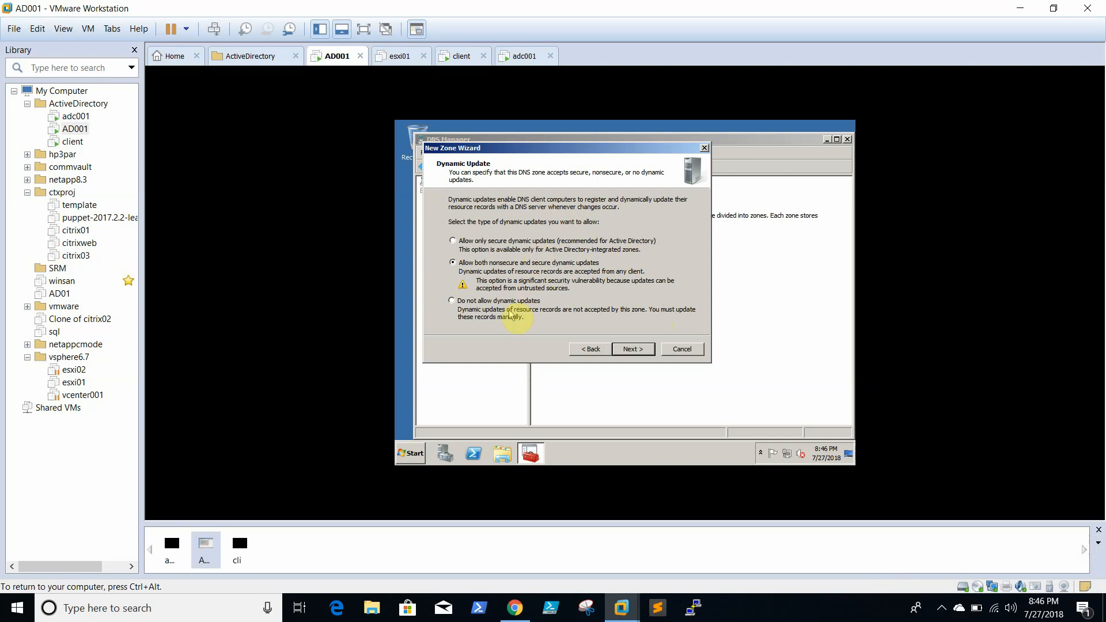
{"action": "left_click", "coordinate": [632, 349]}
{"action": "left_click", "coordinate": [627, 350]}
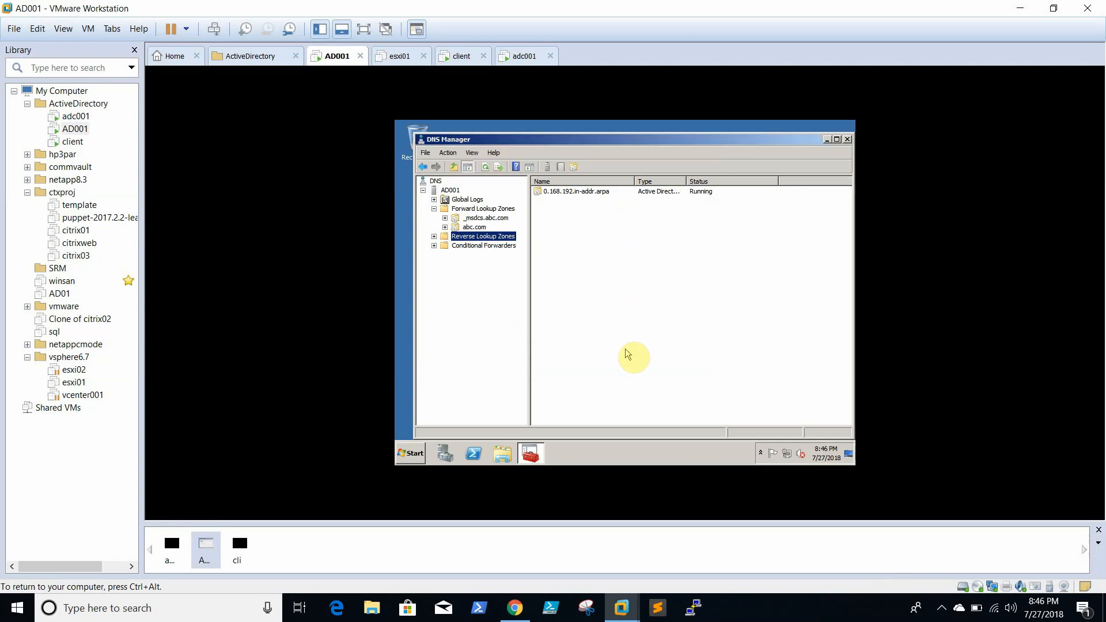
- Inspect the 0.168.192.in-addr.arpa zone's NS and SOA records, then close DNS Manager
{"action": "double_click", "coordinate": [585, 192]}
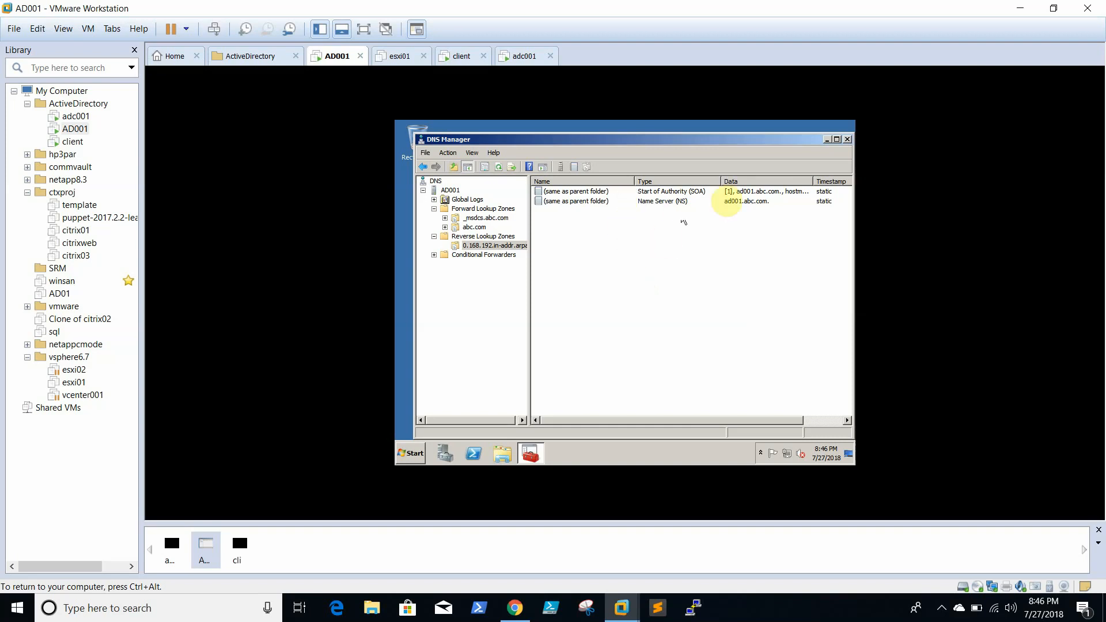
{"action": "left_click", "coordinate": [692, 202]}
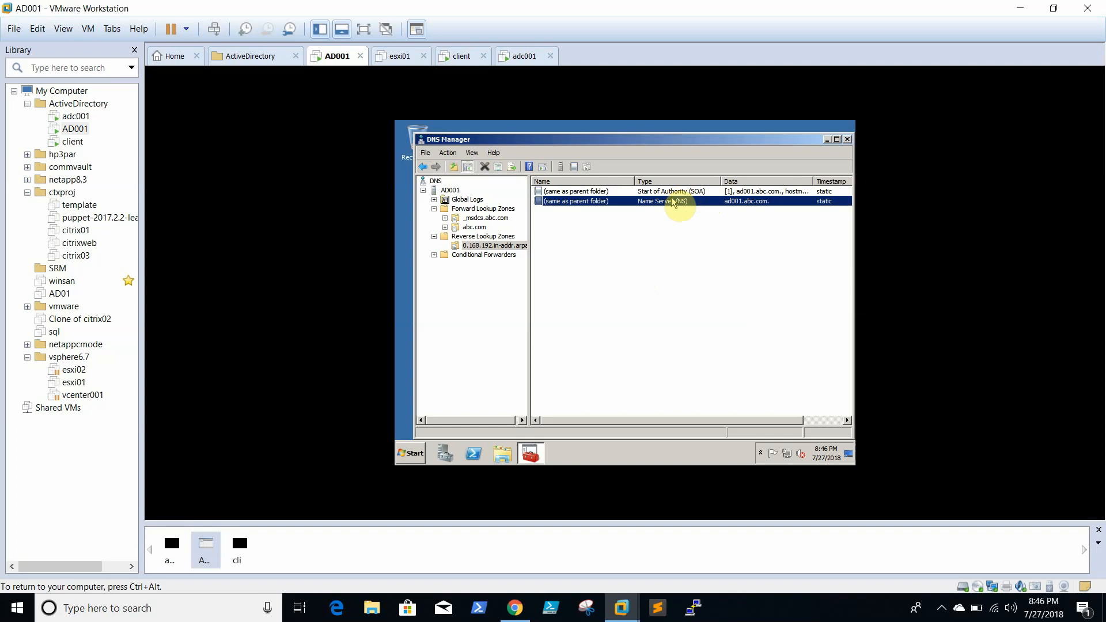
{"action": "left_click", "coordinate": [699, 191]}
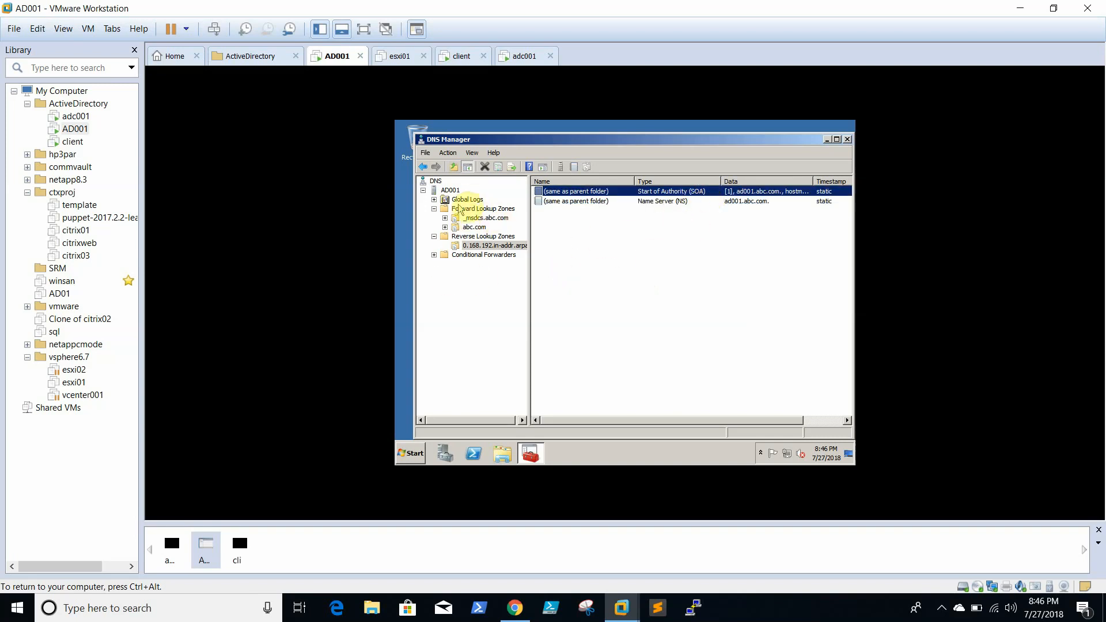
{"action": "left_click", "coordinate": [478, 209]}
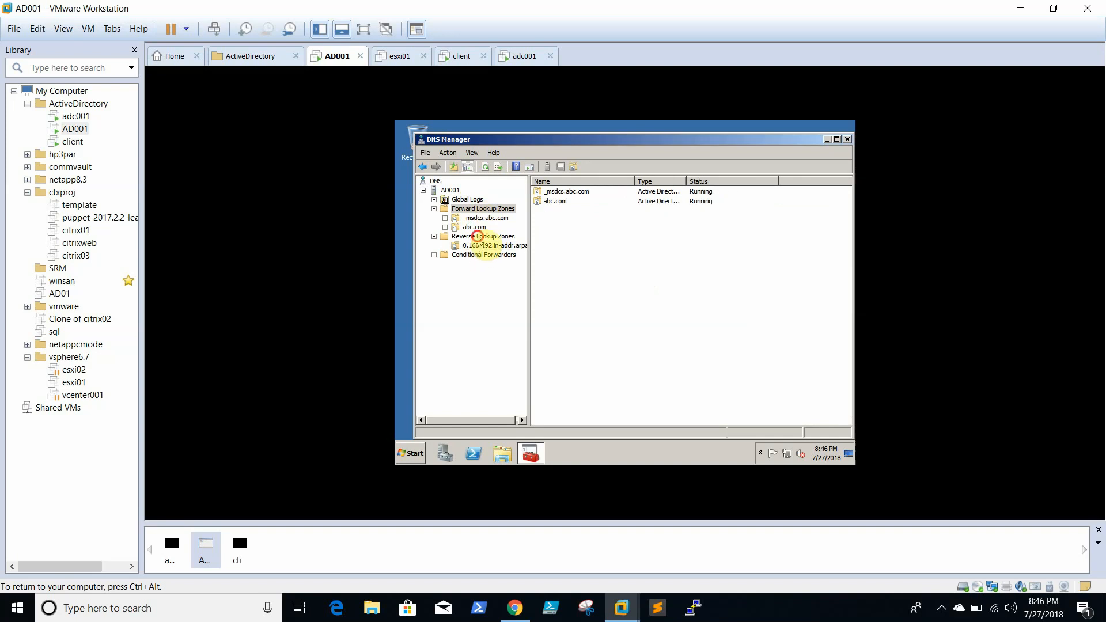
{"action": "left_click", "coordinate": [477, 236]}
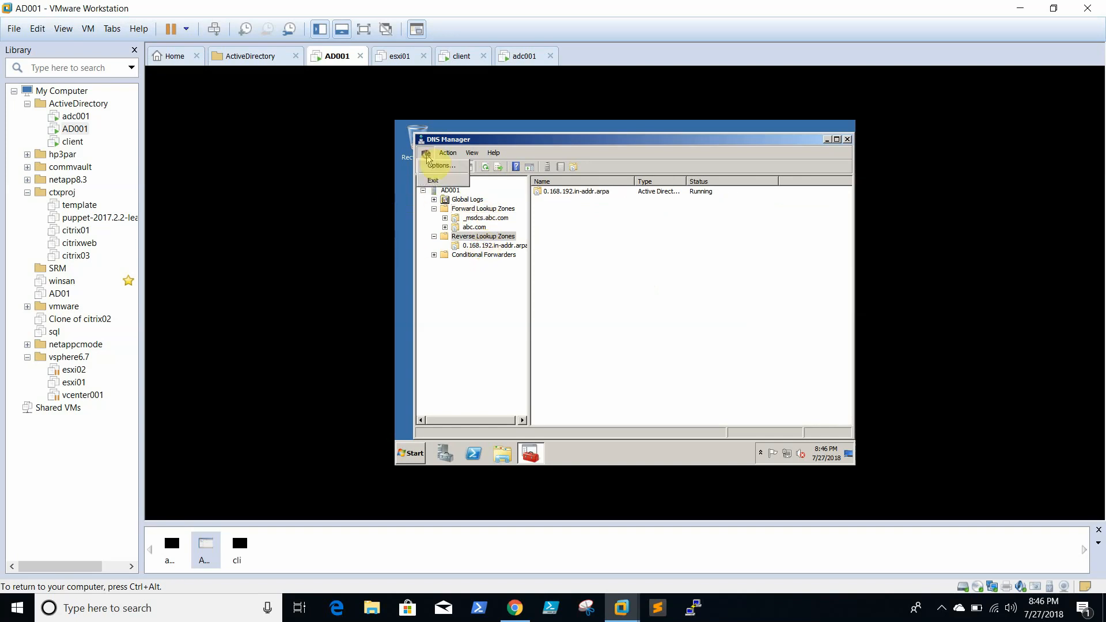
{"action": "key", "text": "alt+F4"}
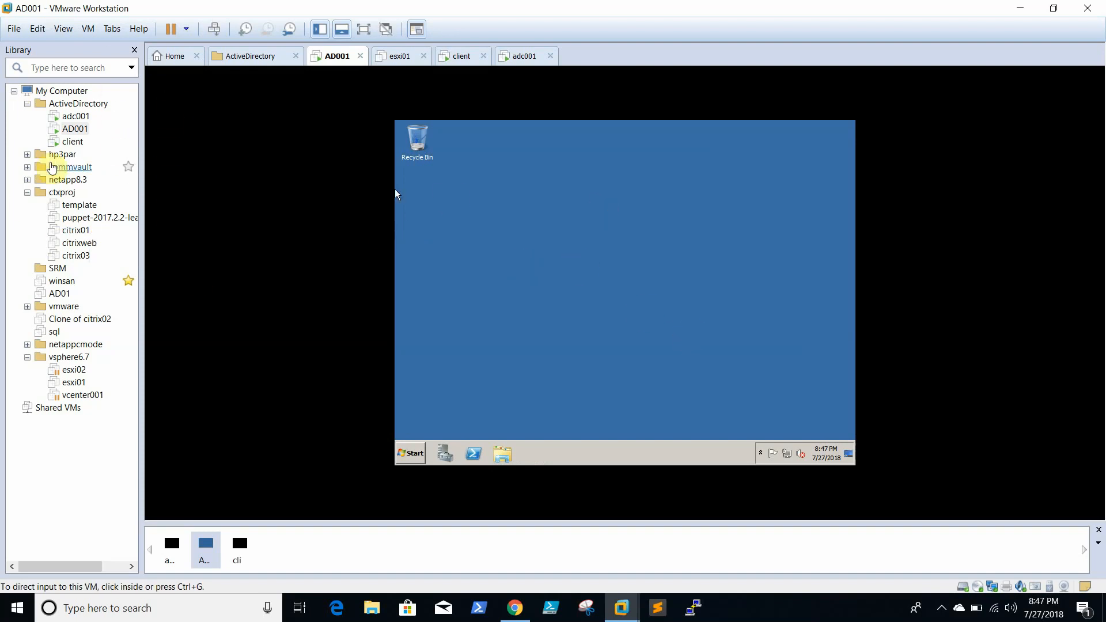
- Switch to the adc001 virtual machine in the Library and focus its console
{"action": "left_click", "coordinate": [76, 144]}
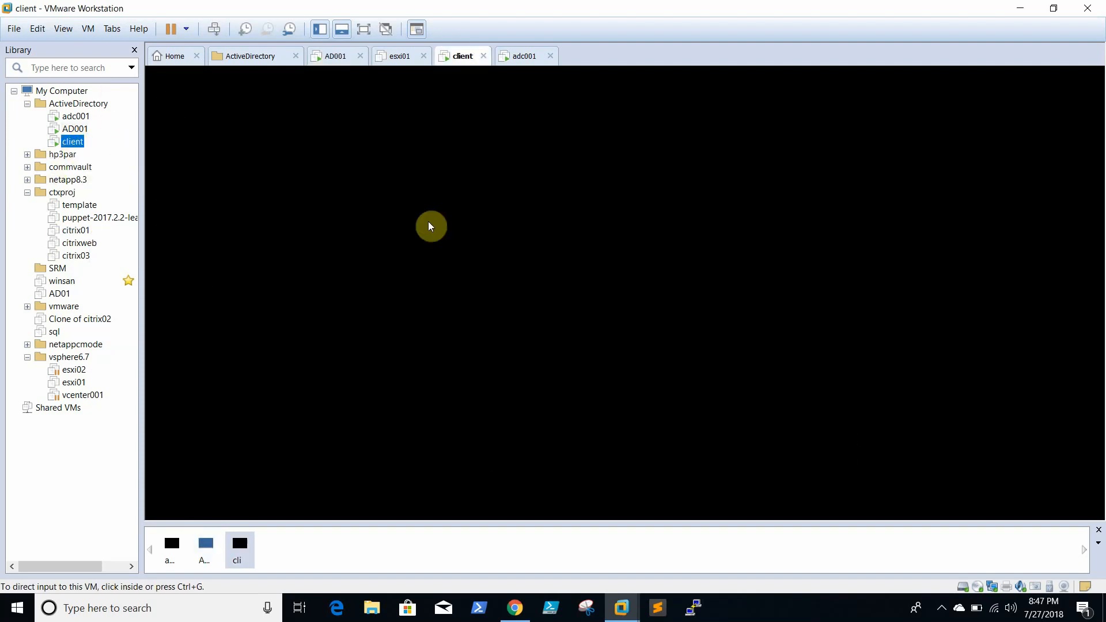
{"action": "left_click", "coordinate": [482, 245]}
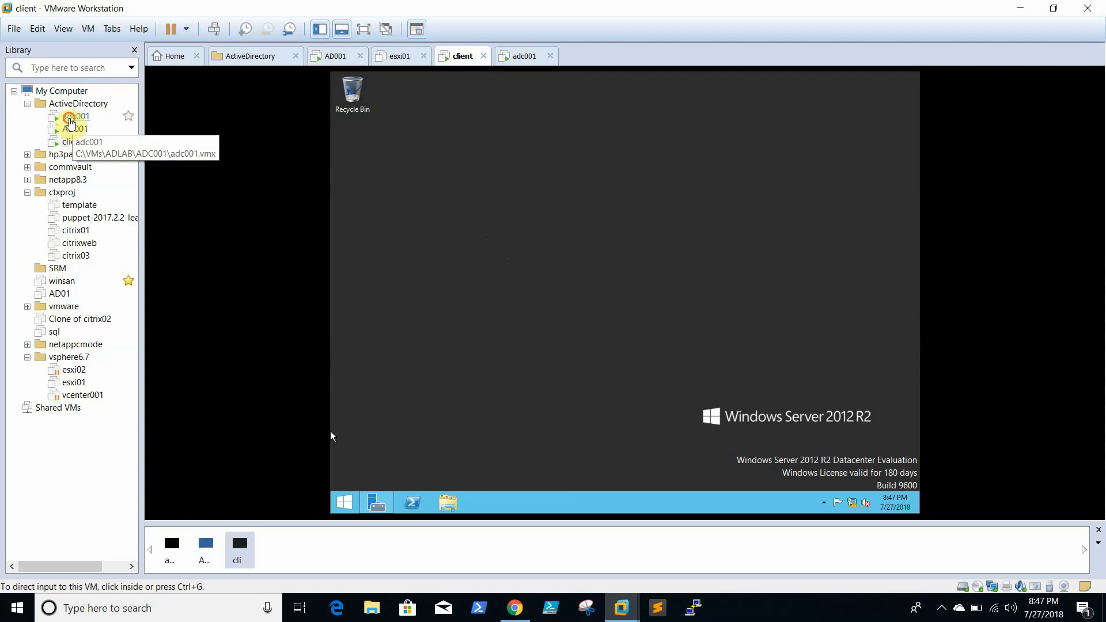
{"action": "left_click", "coordinate": [76, 116]}
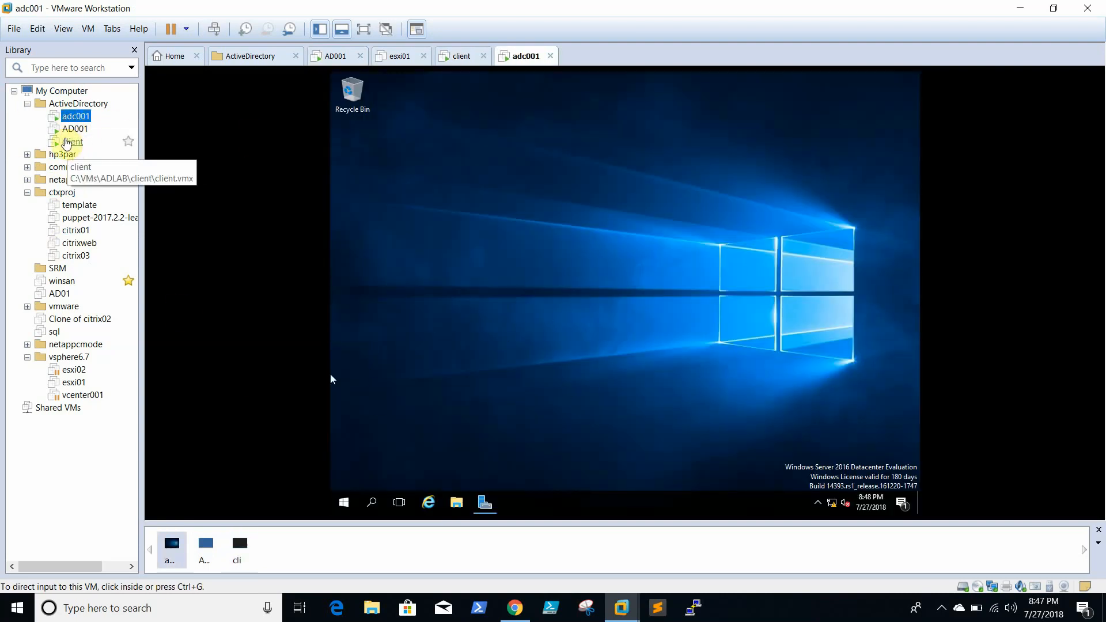
{"action": "left_click", "coordinate": [67, 142]}
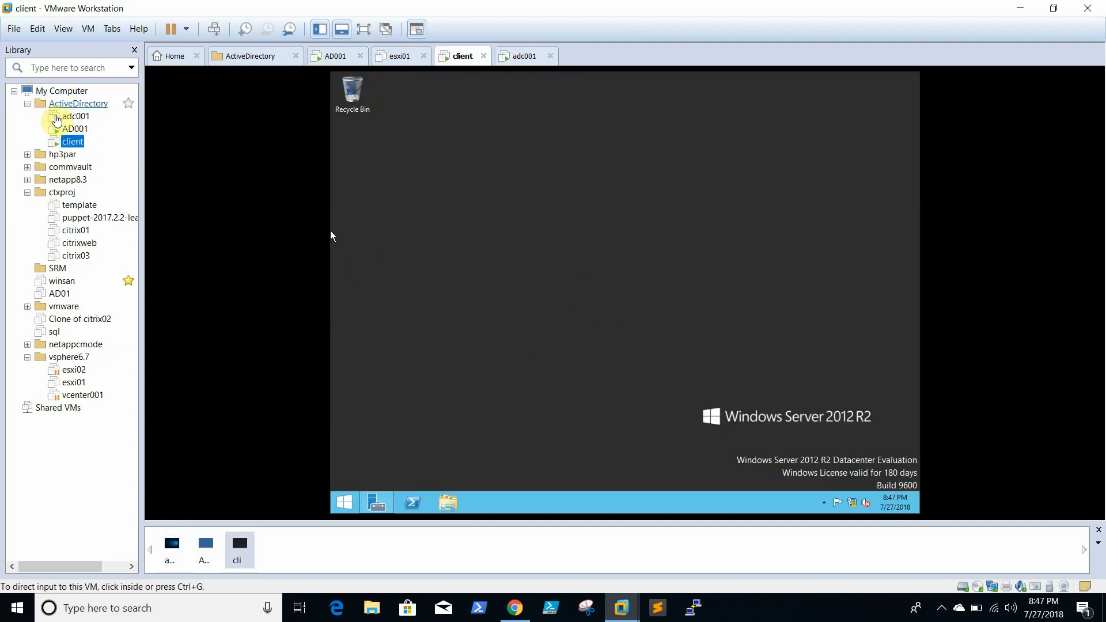
{"action": "left_click", "coordinate": [72, 117]}
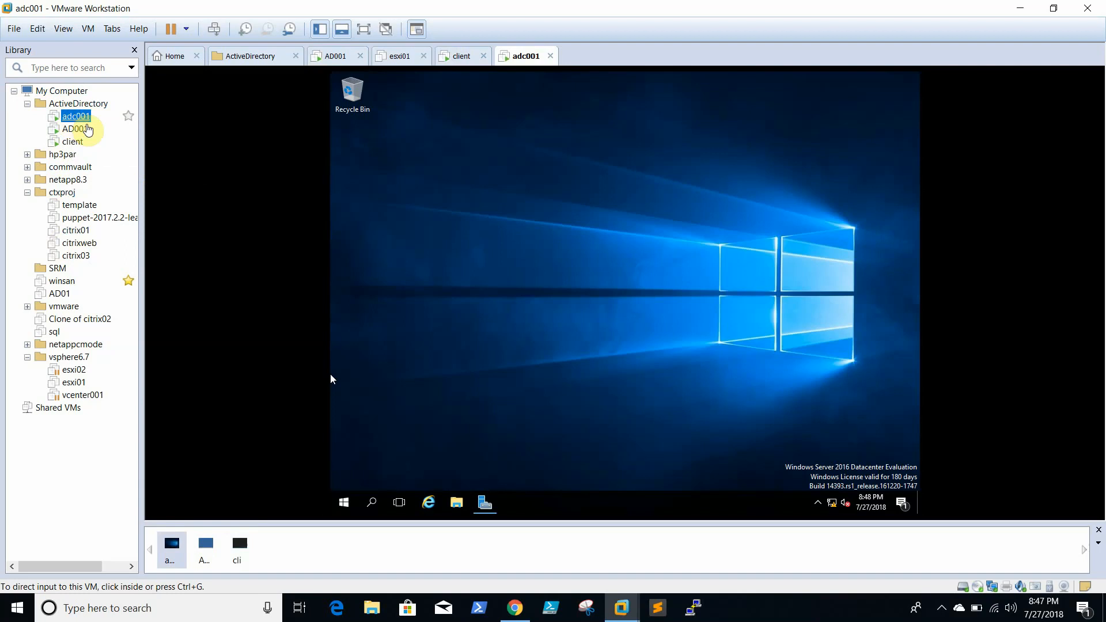
{"action": "left_click", "coordinate": [489, 385]}
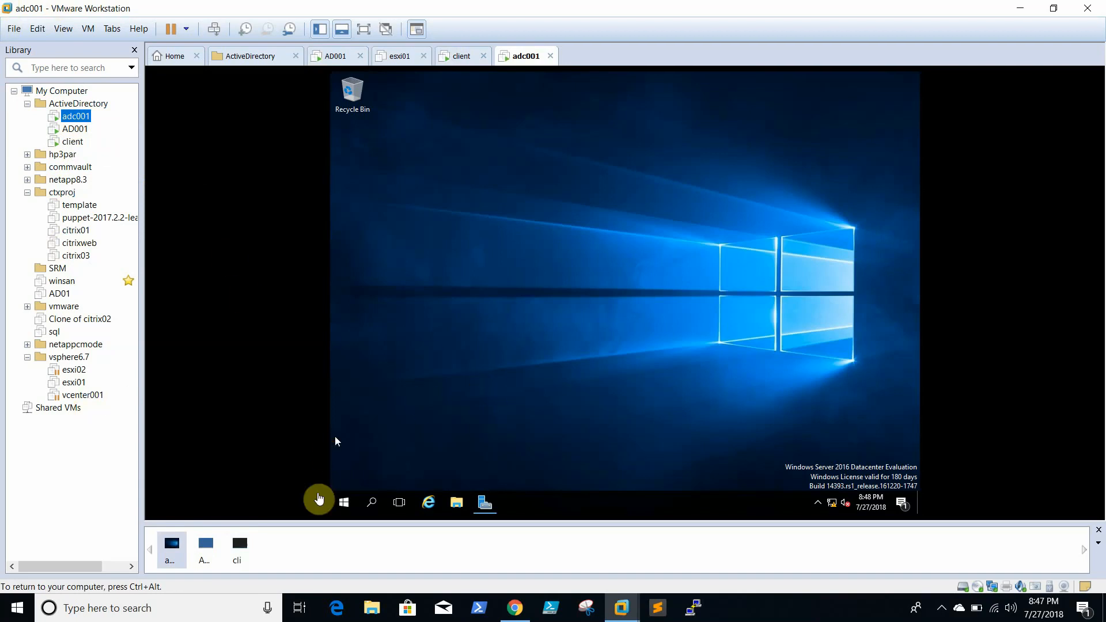
- Open adc001's computer name settings from System, showing workgroup WORKGROUP
{"action": "left_click", "coordinate": [345, 504]}
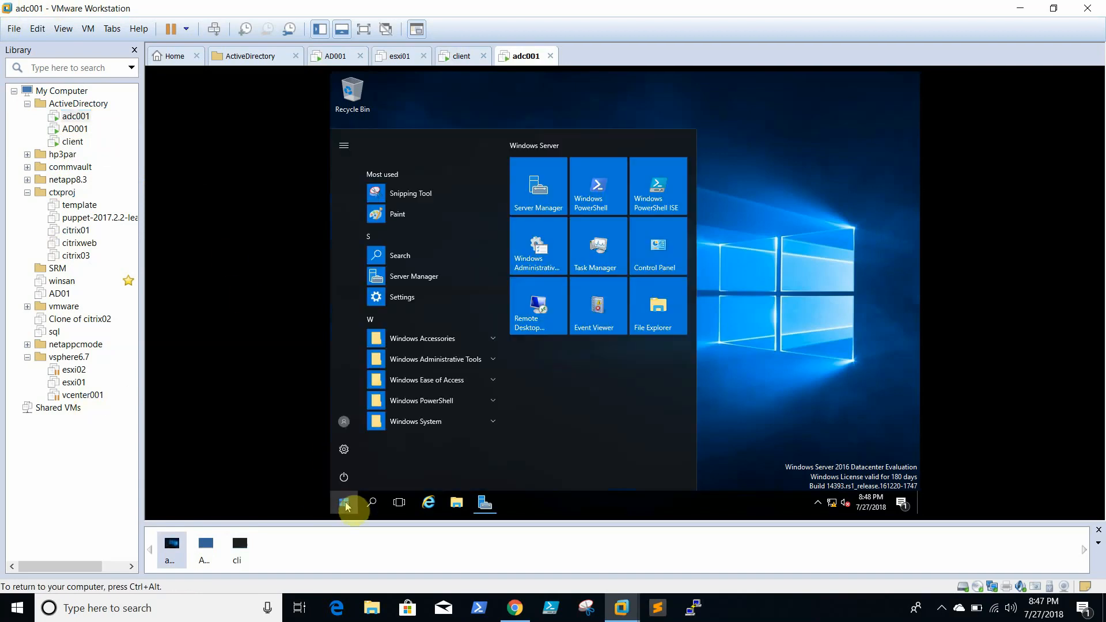
{"action": "right_click", "coordinate": [345, 505]}
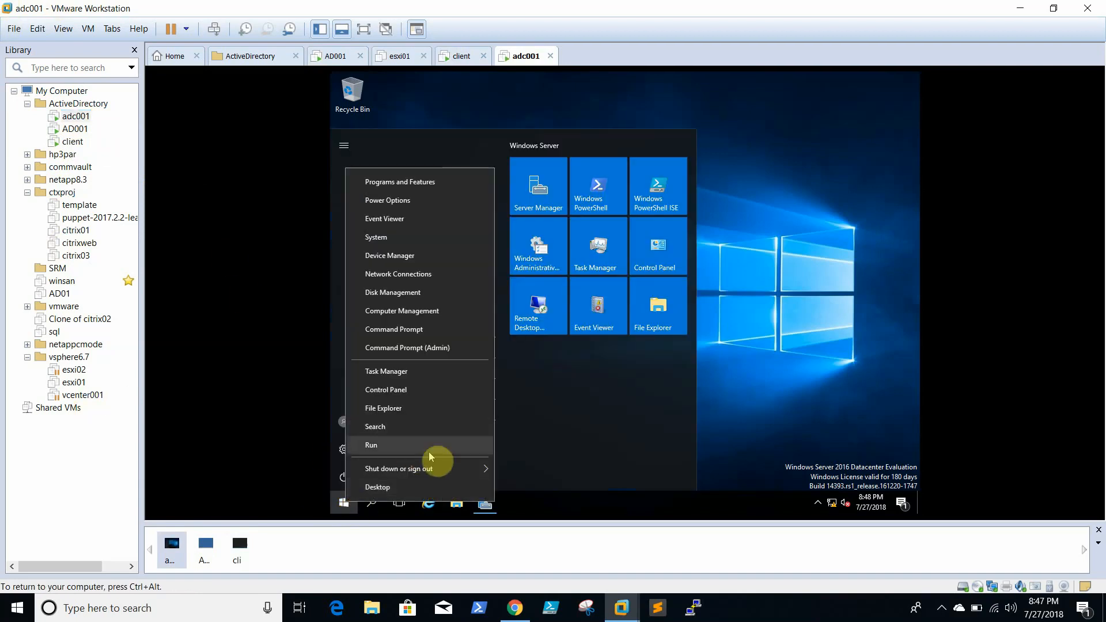
{"action": "left_click", "coordinate": [432, 237]}
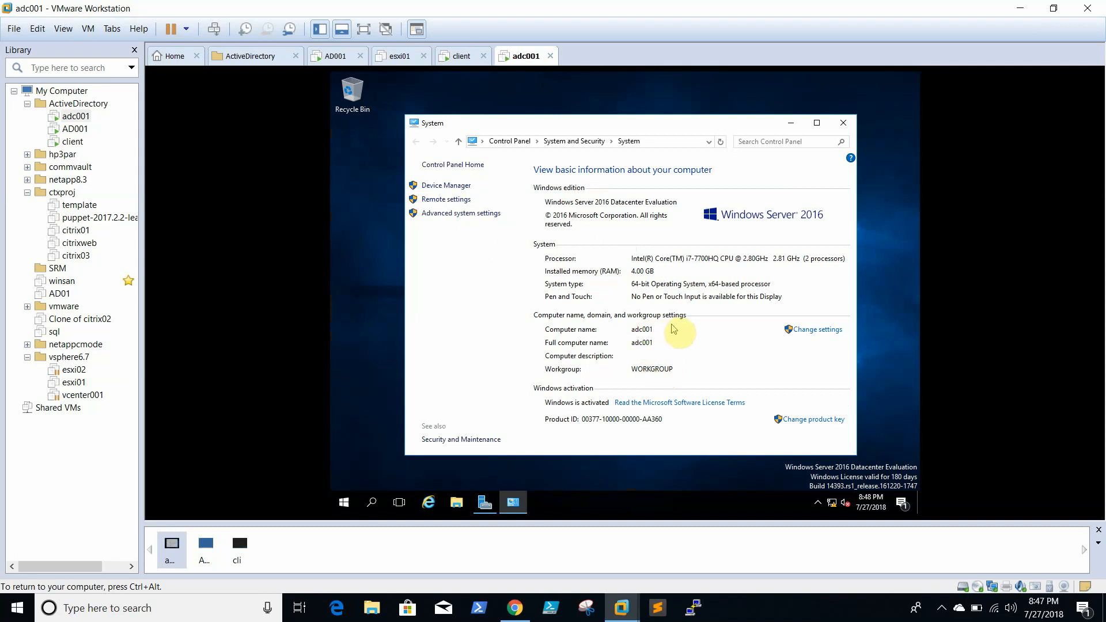
{"action": "left_click", "coordinate": [803, 329]}
- Change adc001's membership to domain abc.com and dismiss the domain controller not found error
{"action": "left_click", "coordinate": [619, 303]}
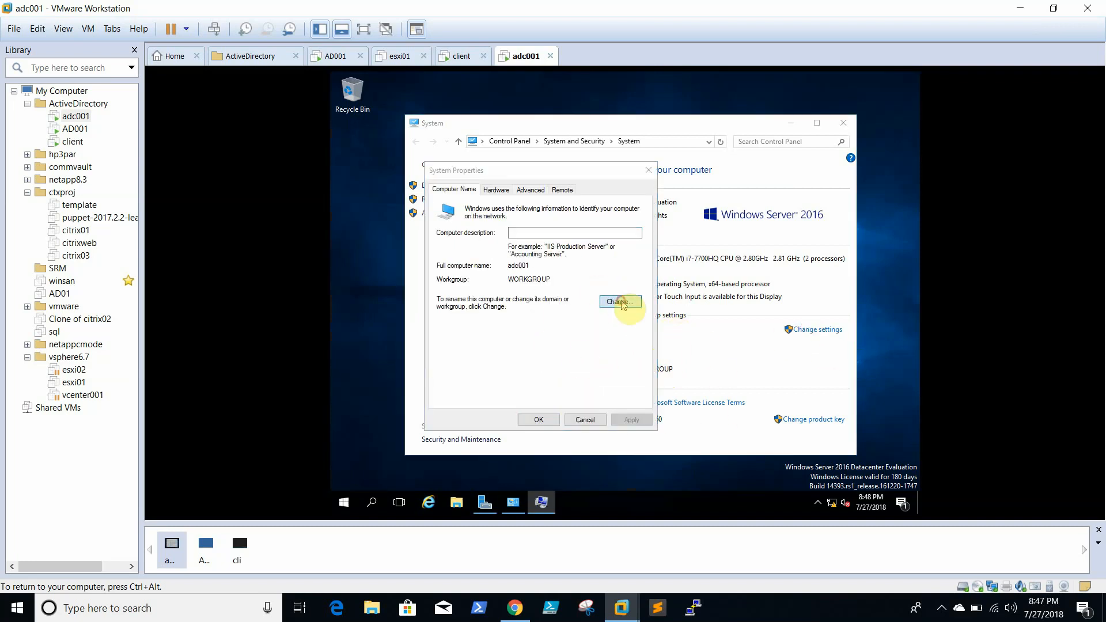
{"action": "left_click", "coordinate": [455, 327]}
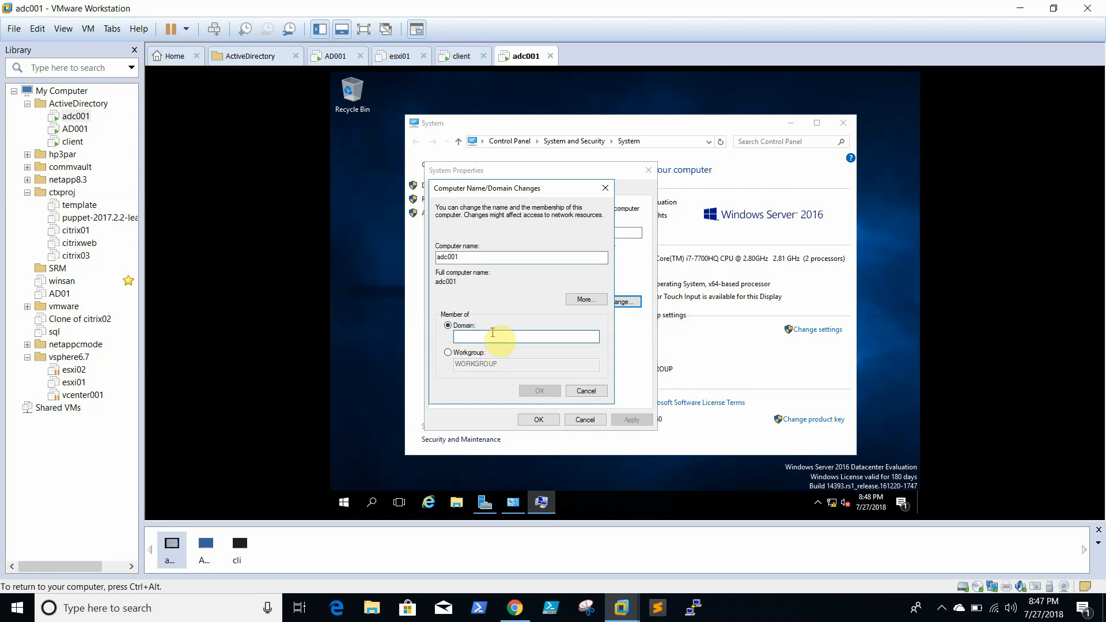
{"action": "type", "text": "abc"}
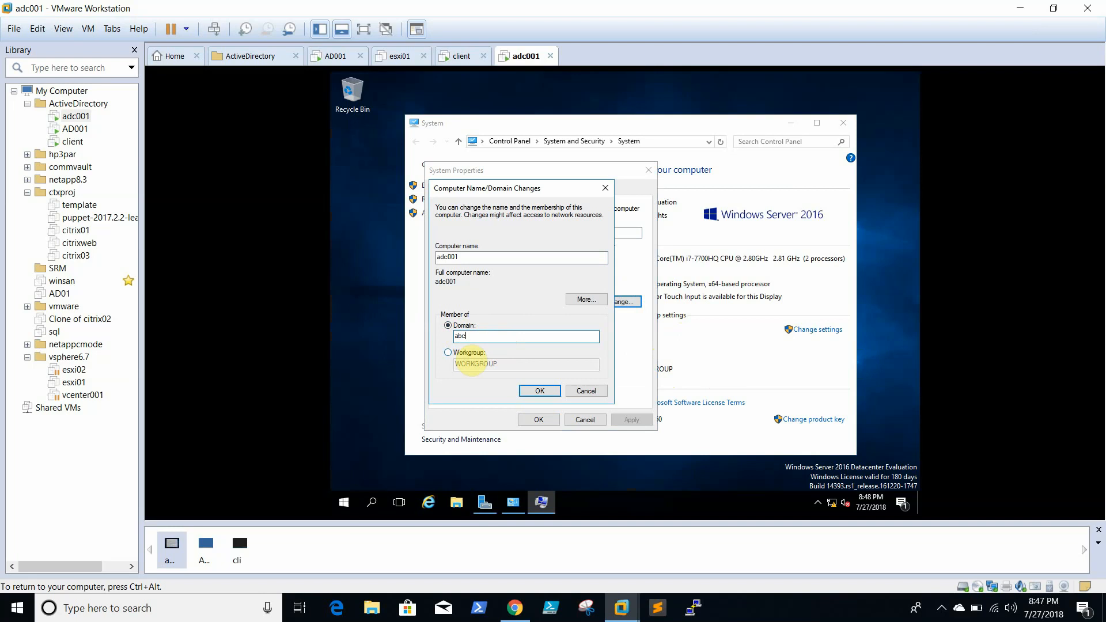
{"action": "type", "text": ".com"}
{"action": "key", "text": "Return"}
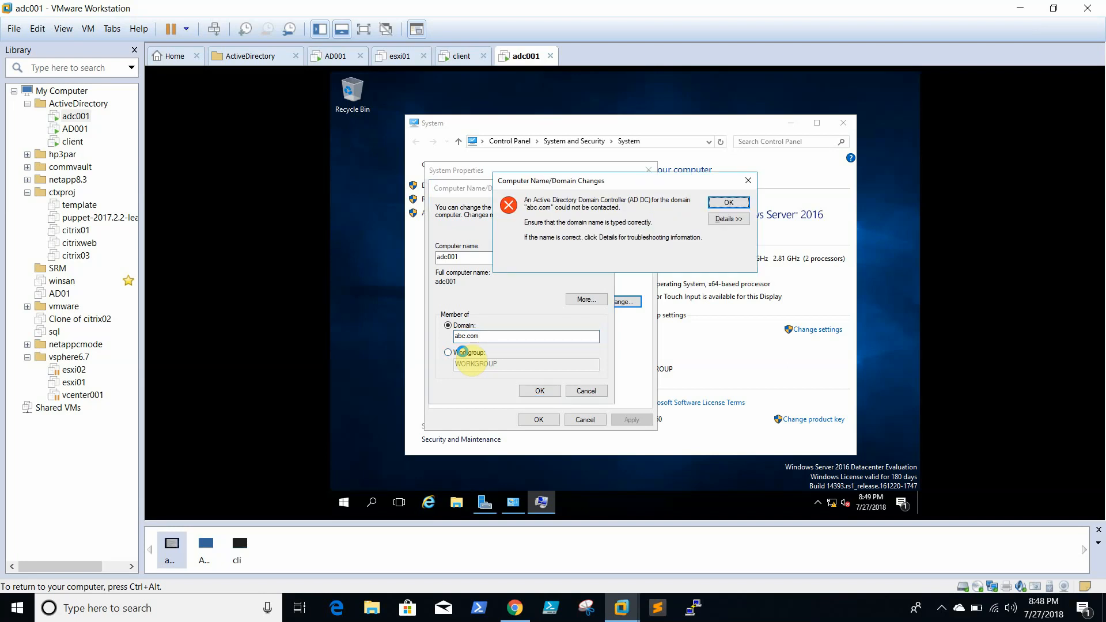
{"action": "left_click", "coordinate": [729, 202]}
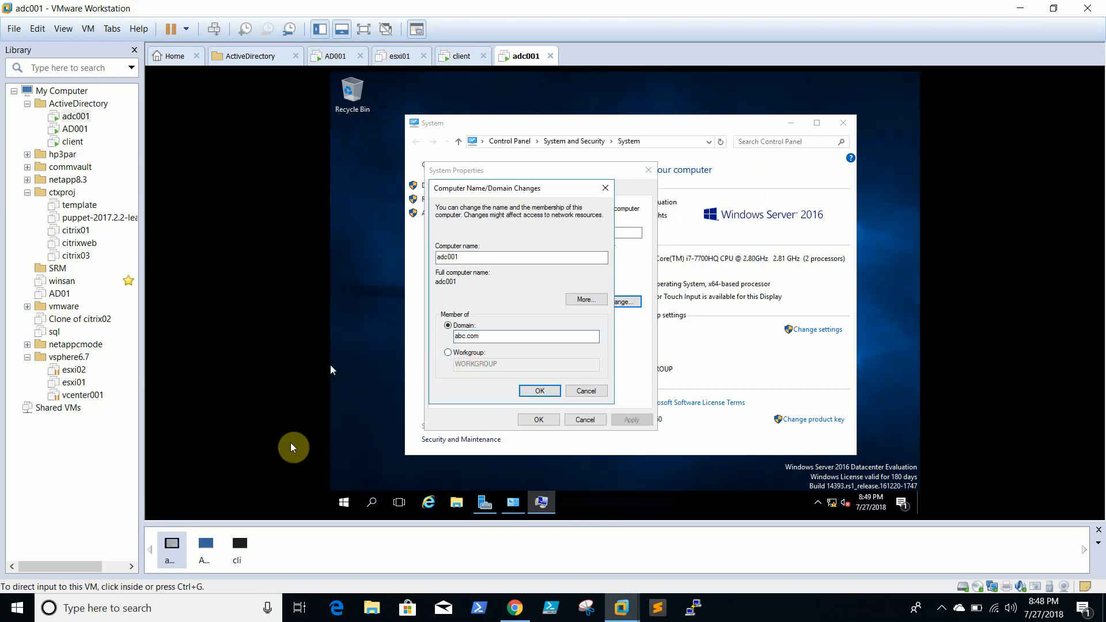
- Ping 192.168.0.10 from a cmd prompt on adc001, getting 4 of 4 replies
{"action": "right_click", "coordinate": [345, 502]}
{"action": "left_click", "coordinate": [425, 448]}
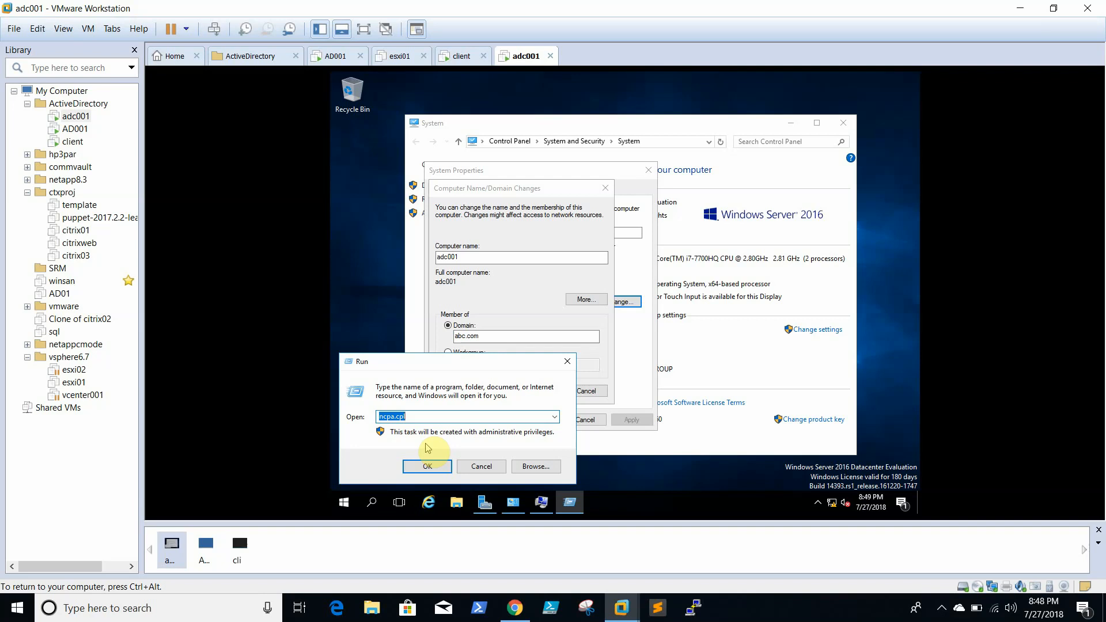
{"action": "type", "text": "cmd"}
{"action": "key", "text": "Return"}
{"action": "type", "text": "ping"}
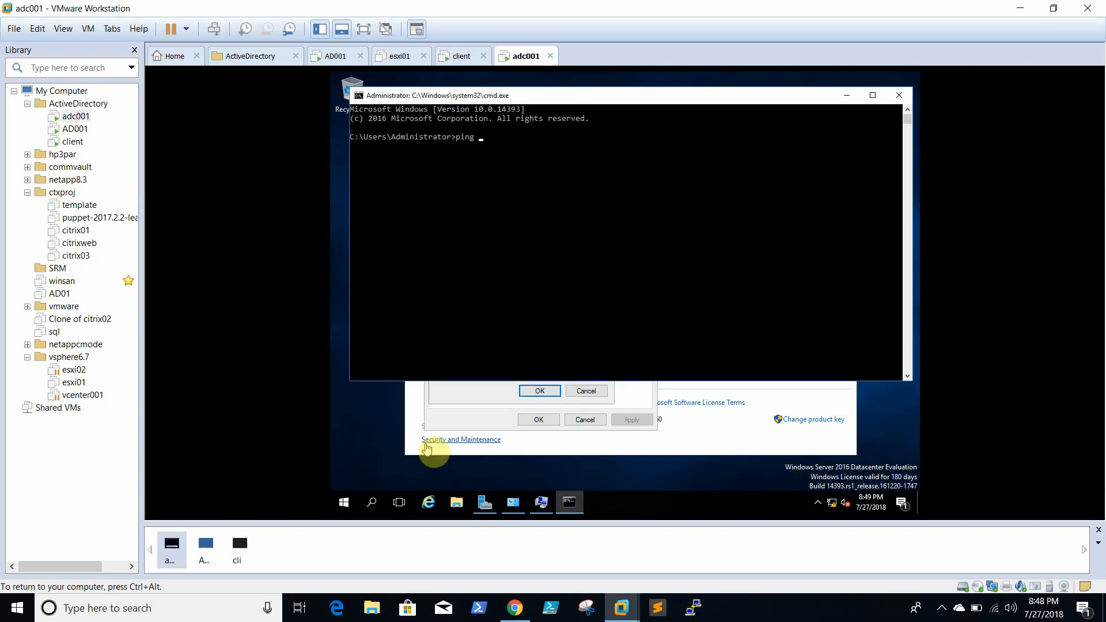
{"action": "type", "text": "  192.168.0.10"}
{"action": "key", "text": "Return"}
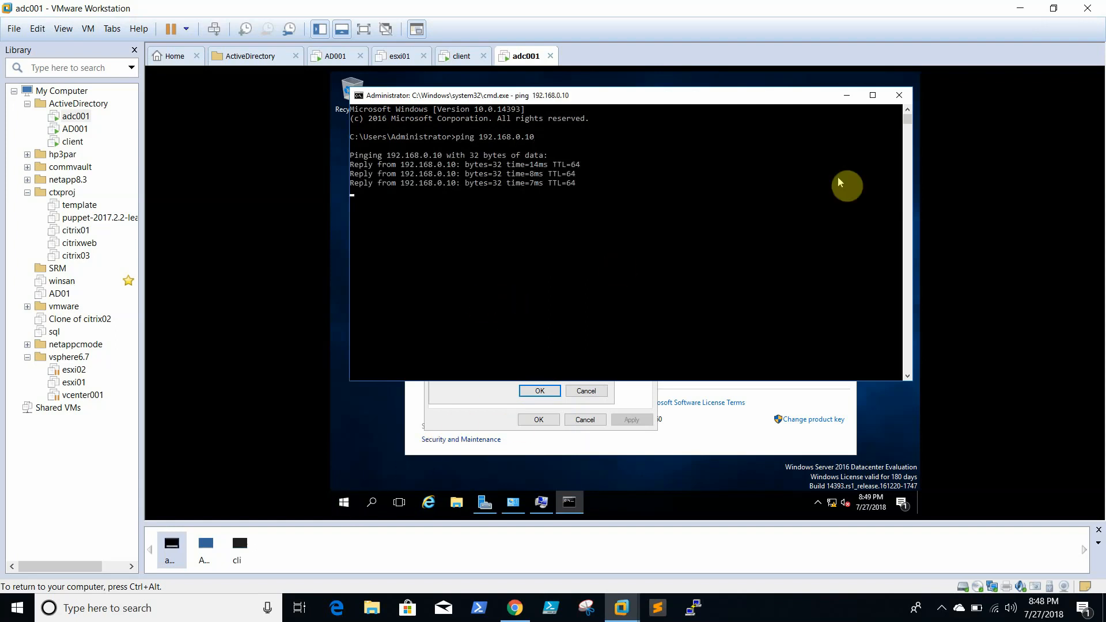
{"action": "left_click", "coordinate": [899, 96]}
{"action": "right_click", "coordinate": [345, 506]}
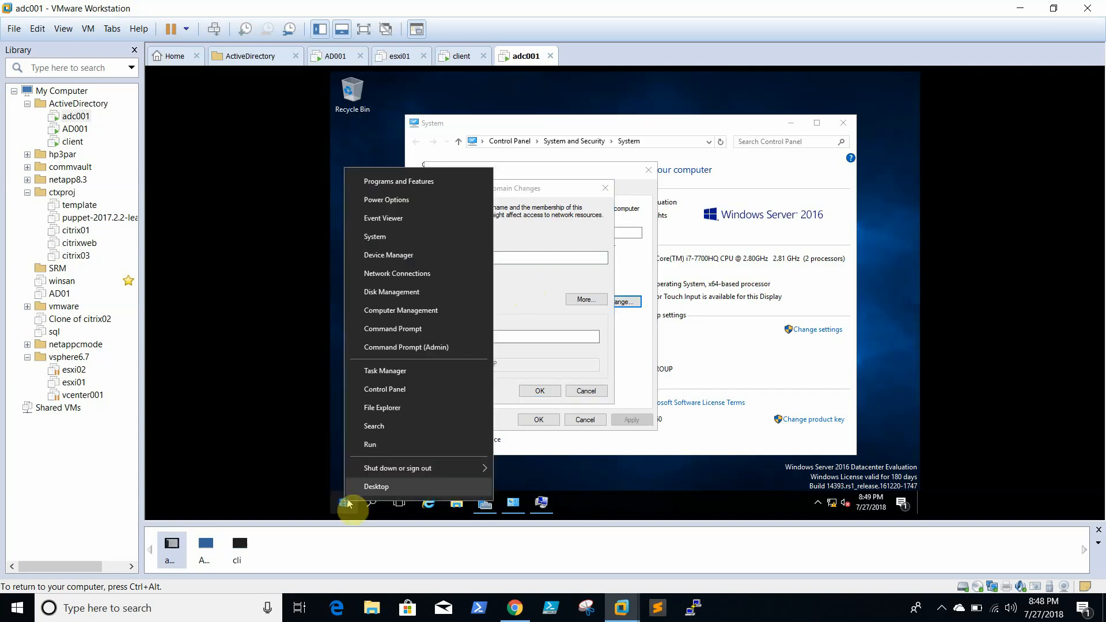
- Turn off Windows Firewall for private and public networks via firewall.cpl
{"action": "left_click", "coordinate": [402, 446]}
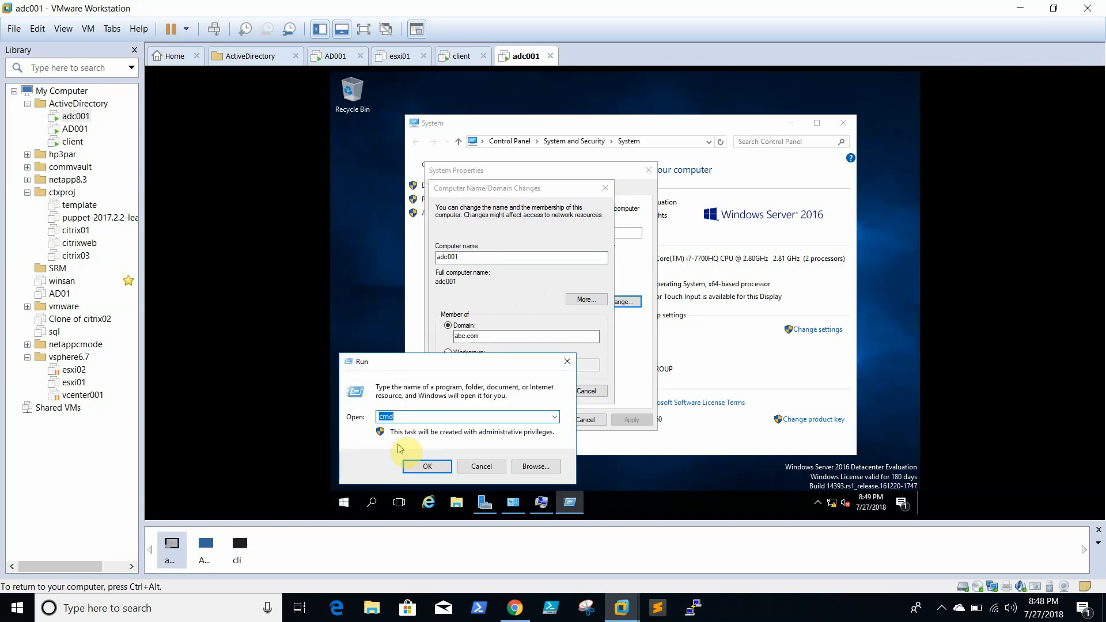
{"action": "type", "text": "firewall.cpl"}
{"action": "key", "text": "Return"}
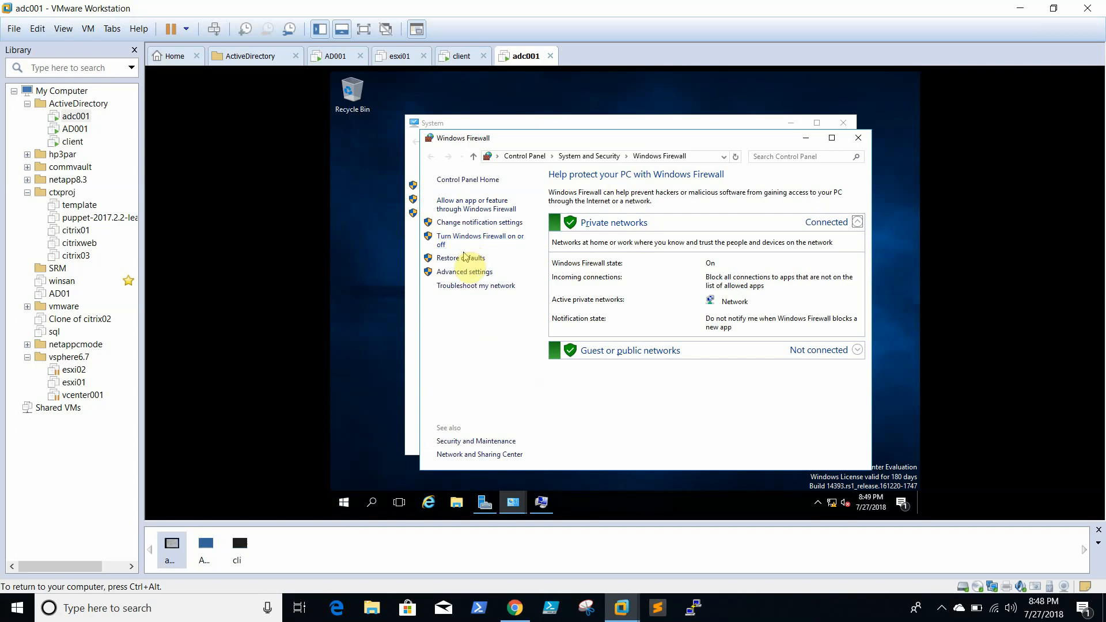
{"action": "left_click", "coordinate": [464, 271]}
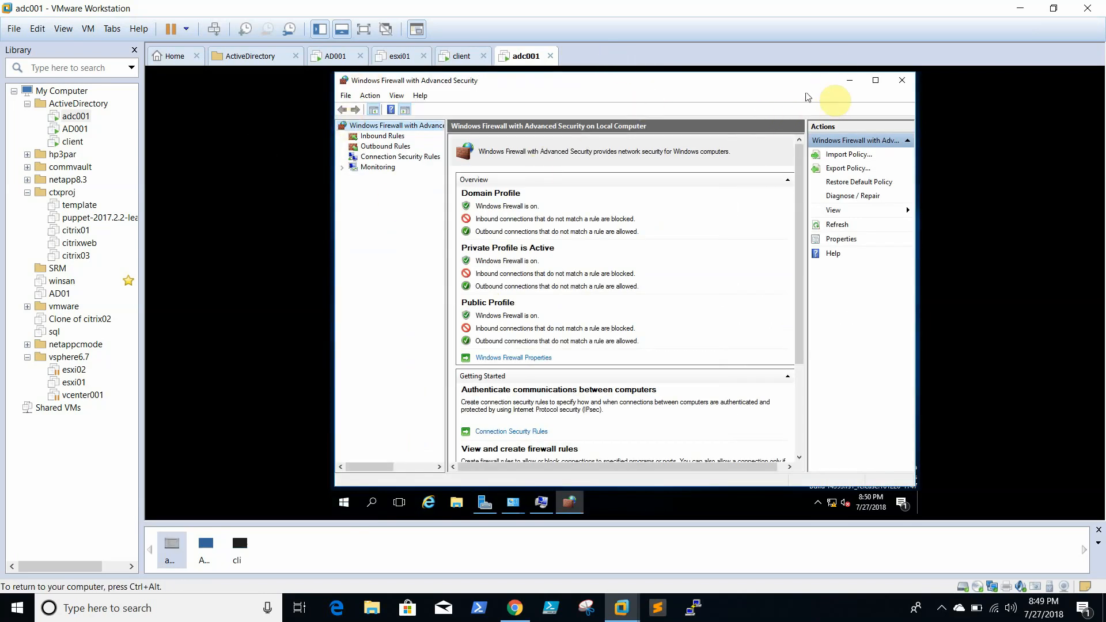
{"action": "left_click", "coordinate": [902, 80]}
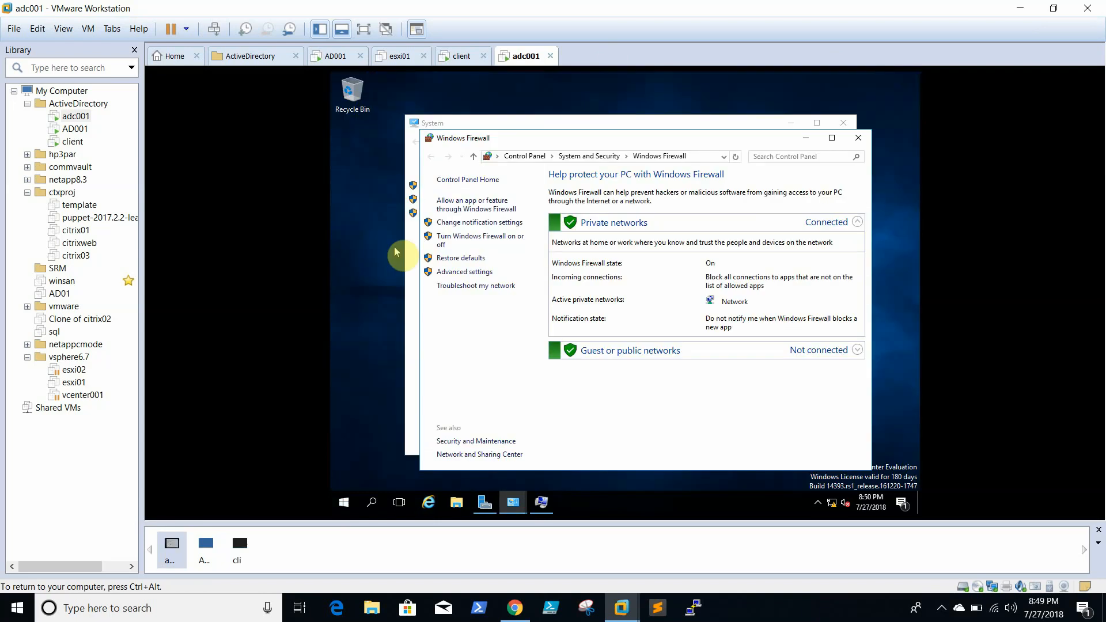
{"action": "left_click", "coordinate": [455, 237]}
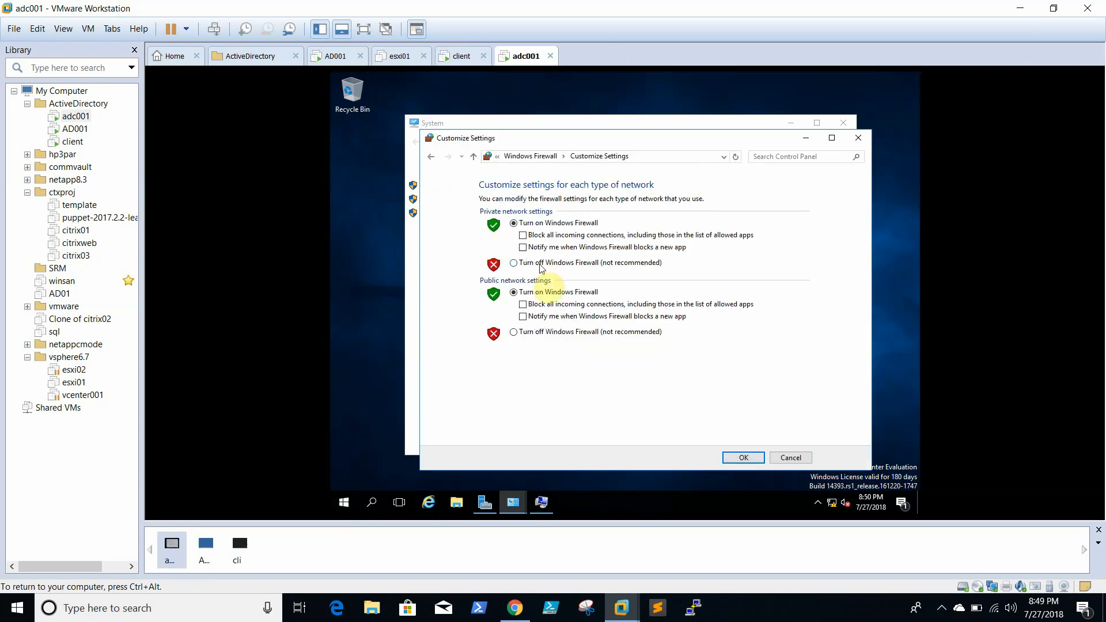
{"action": "left_click", "coordinate": [513, 331]}
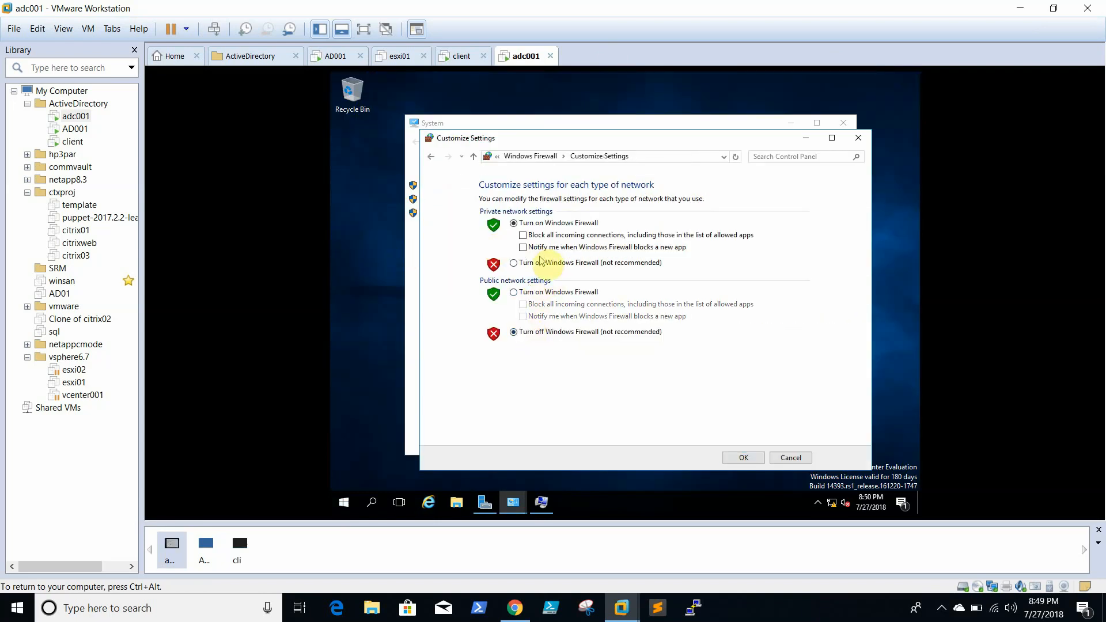
{"action": "left_click", "coordinate": [539, 262]}
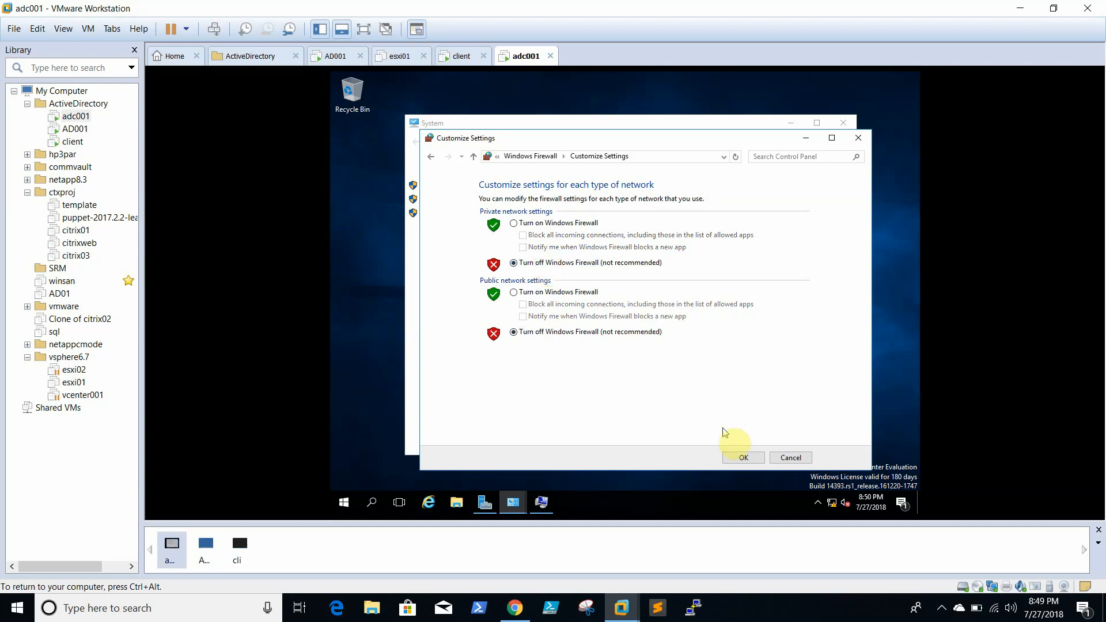
{"action": "left_click", "coordinate": [742, 457]}
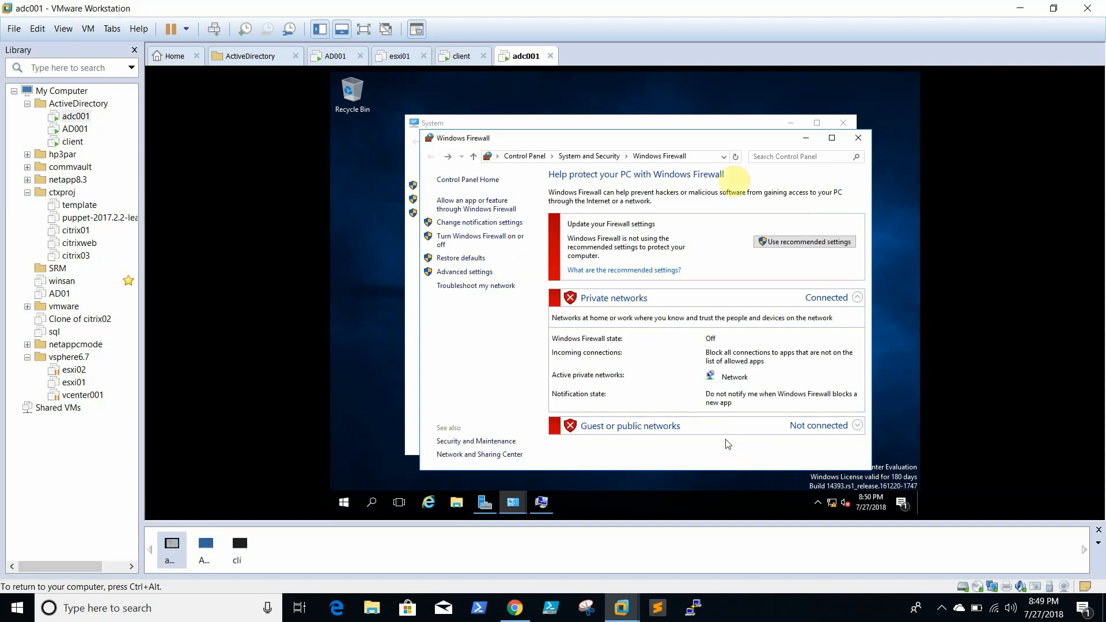
{"action": "left_click", "coordinate": [859, 138]}
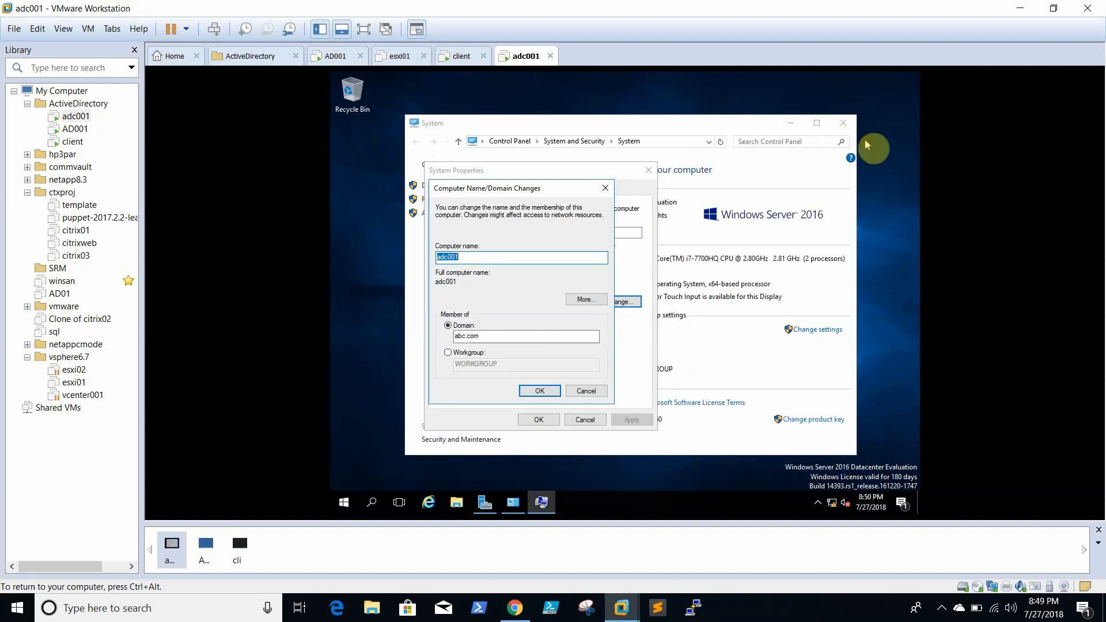
- Retry the abc.com join, dismiss the domain controller error, and open Network Connections with ncpa.cpl
{"action": "left_click", "coordinate": [539, 391]}
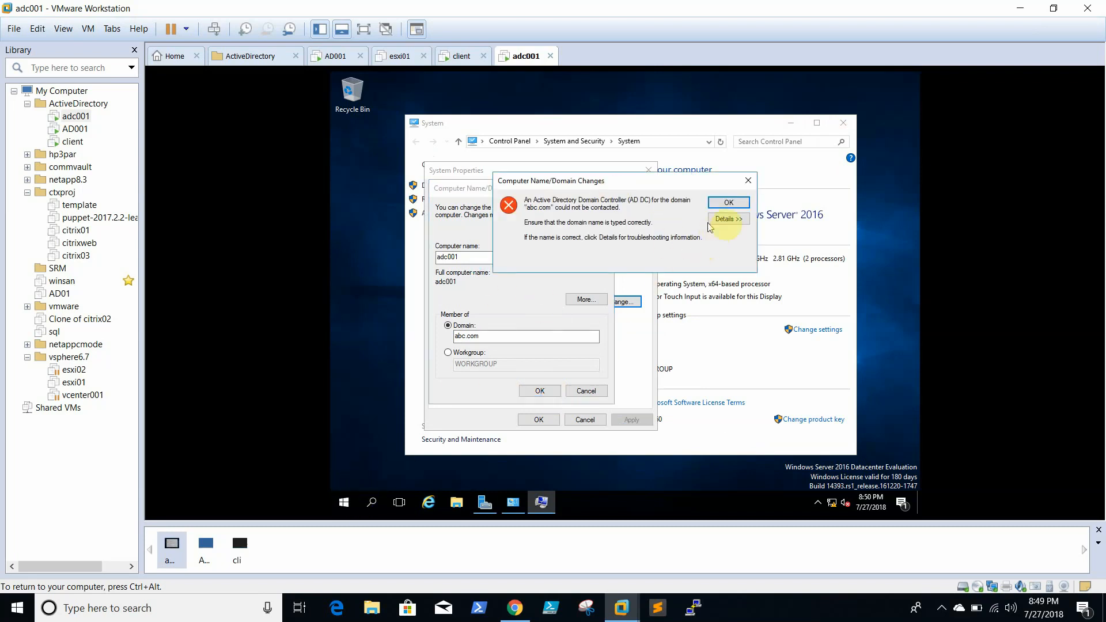
{"action": "left_click", "coordinate": [728, 202]}
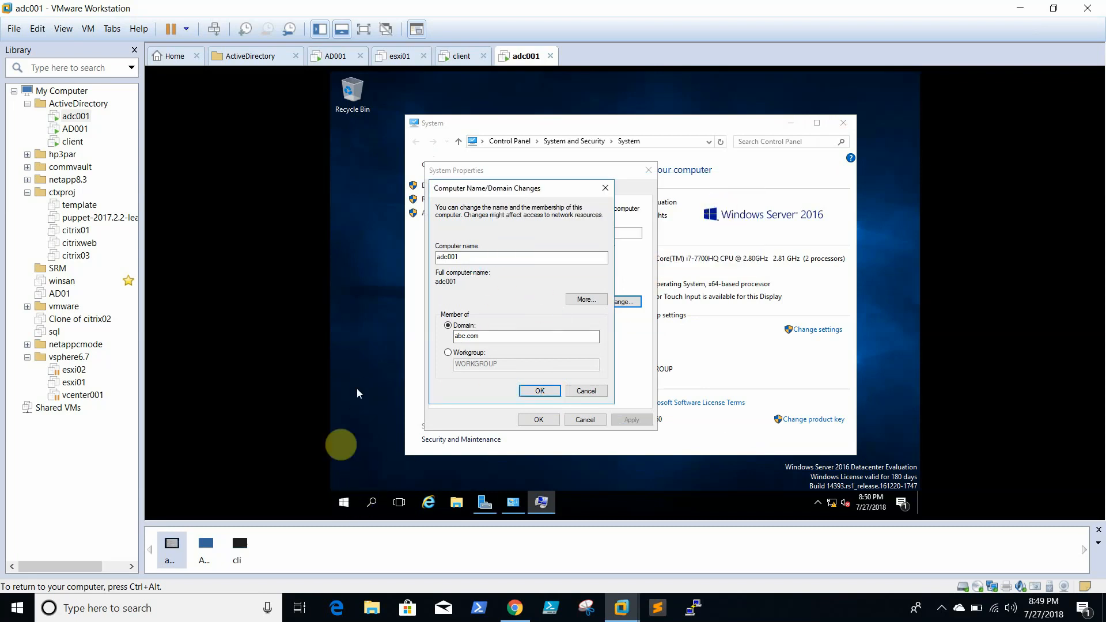
{"action": "right_click", "coordinate": [348, 503]}
{"action": "left_click", "coordinate": [431, 445]}
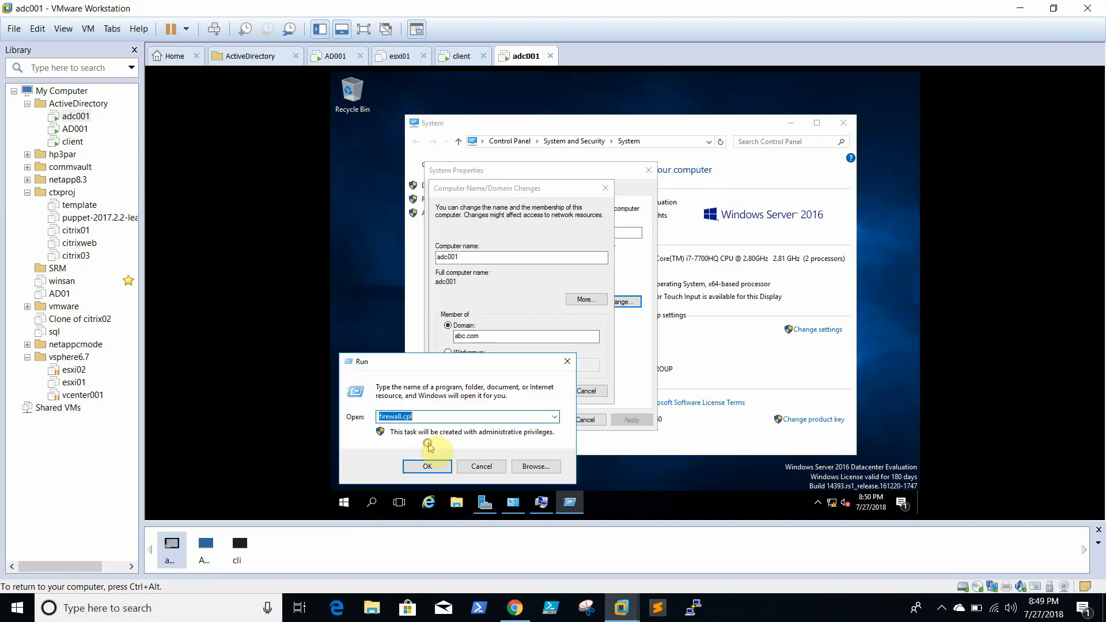
{"action": "type", "text": "ncpa.cpl"}
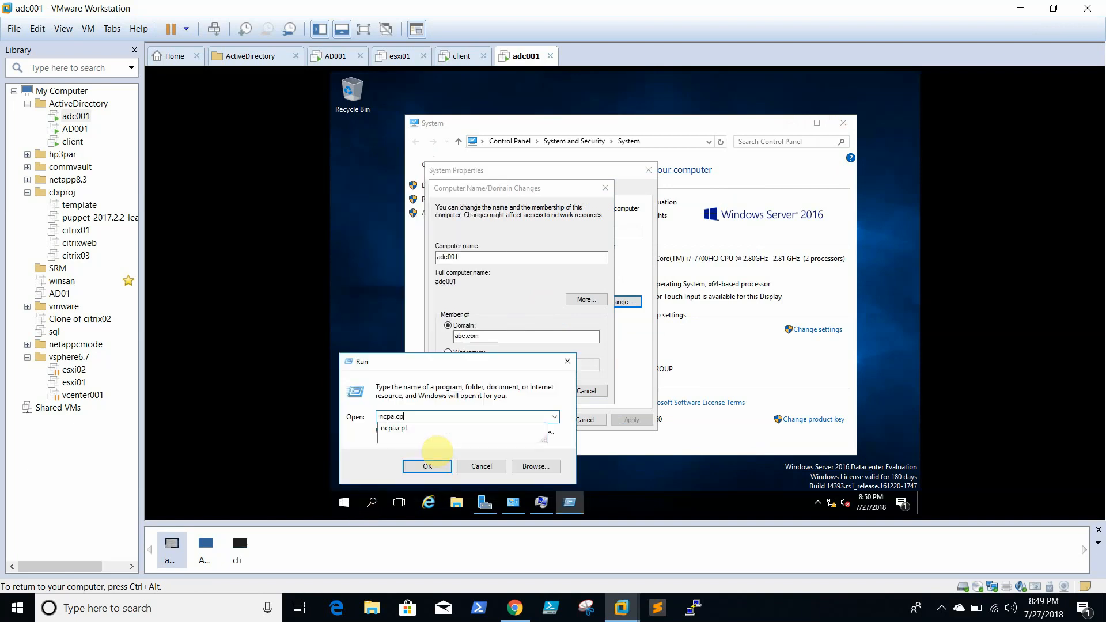
{"action": "key", "text": "Return"}
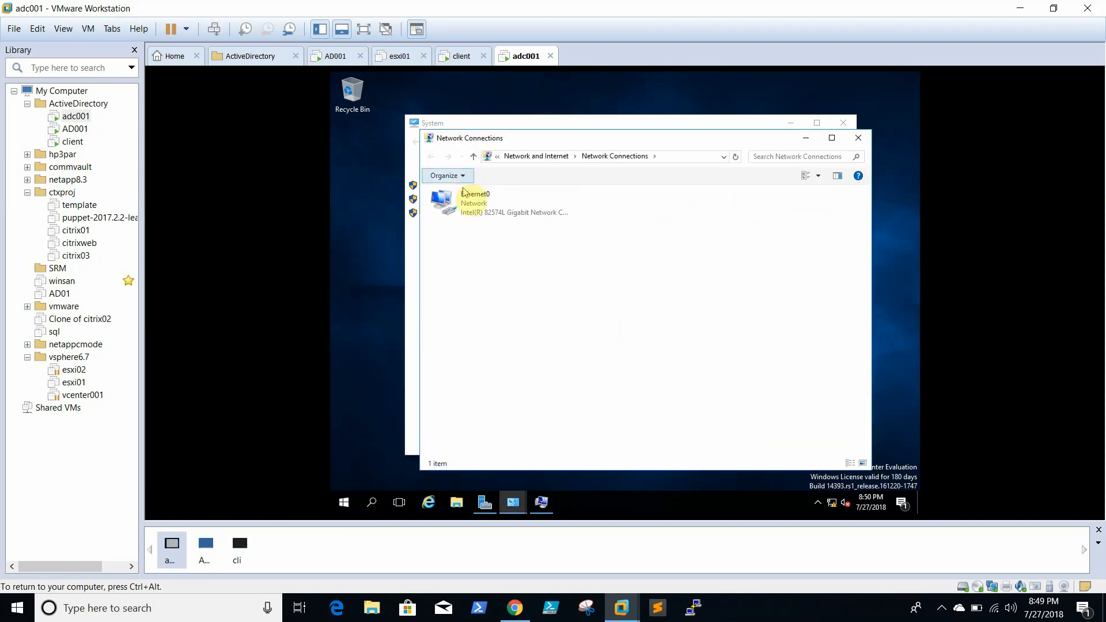
- Set Ethernet0's IPv4 preferred DNS to 192.168.0.10 and alternate DNS to 192.168.0.11
{"action": "double_click", "coordinate": [464, 198]}
{"action": "right_click", "coordinate": [465, 198]}
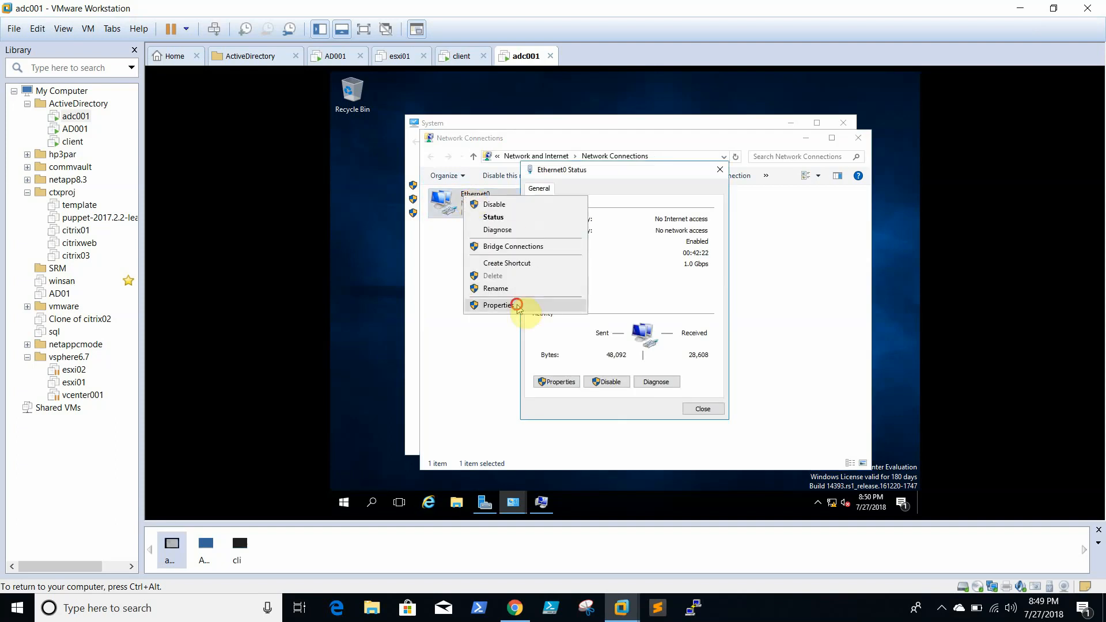
{"action": "left_click", "coordinate": [451, 305]}
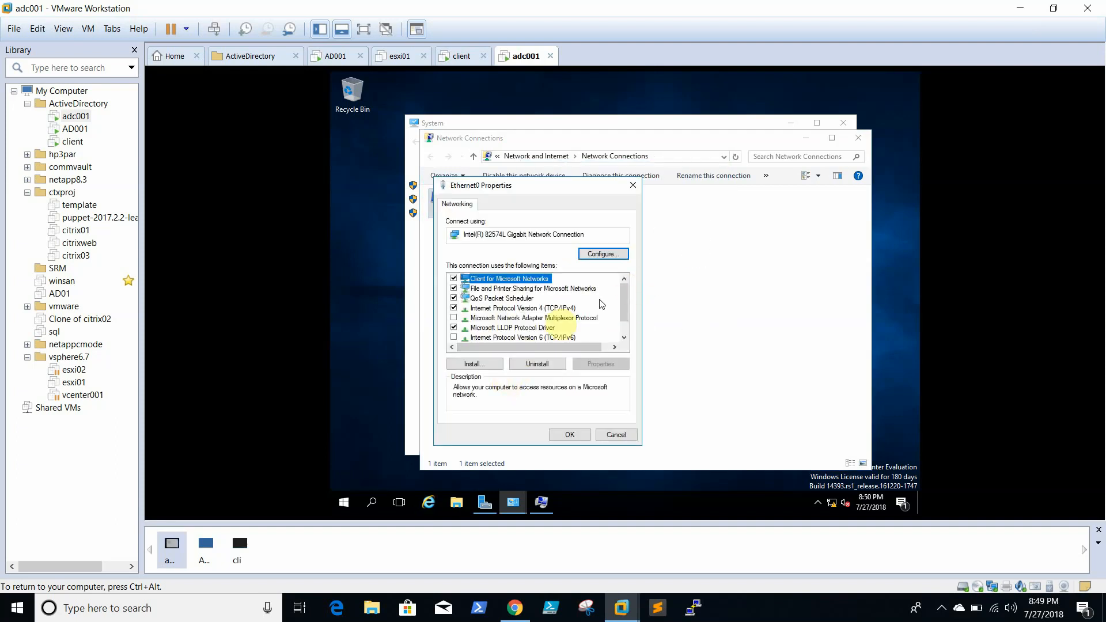
{"action": "left_click", "coordinate": [532, 308]}
{"action": "left_click", "coordinate": [600, 363]}
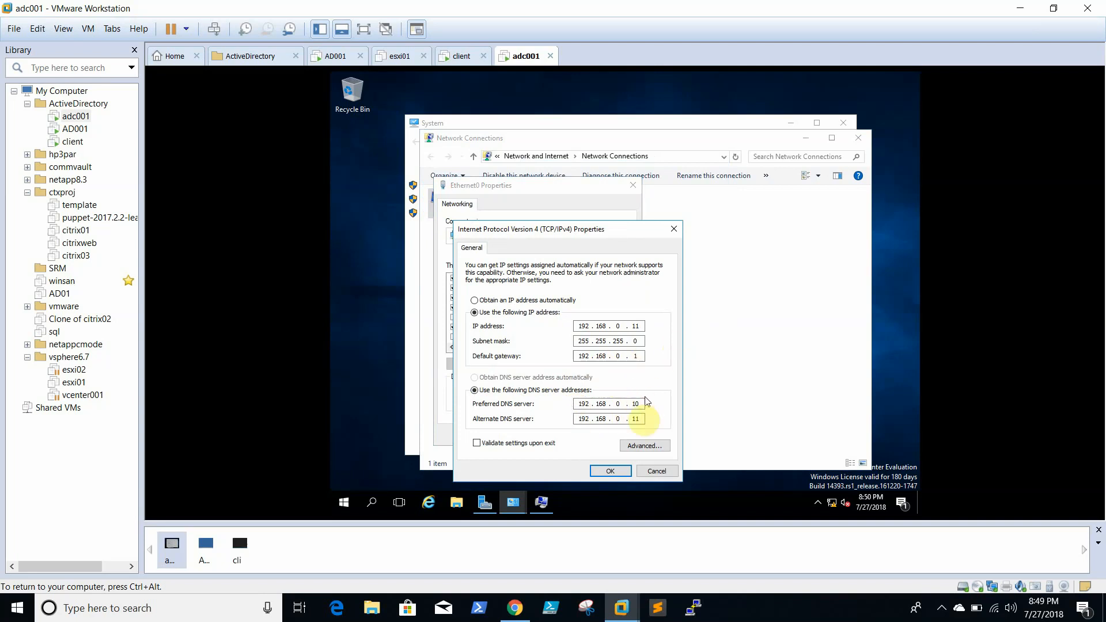
{"action": "left_click", "coordinate": [610, 471]}
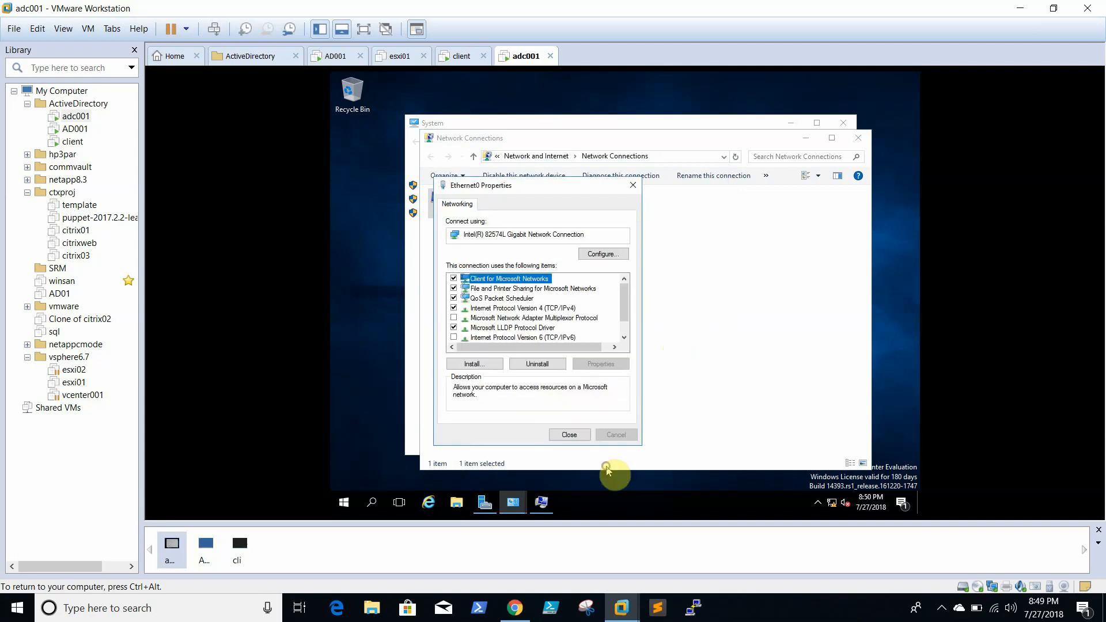
{"action": "left_click", "coordinate": [565, 436]}
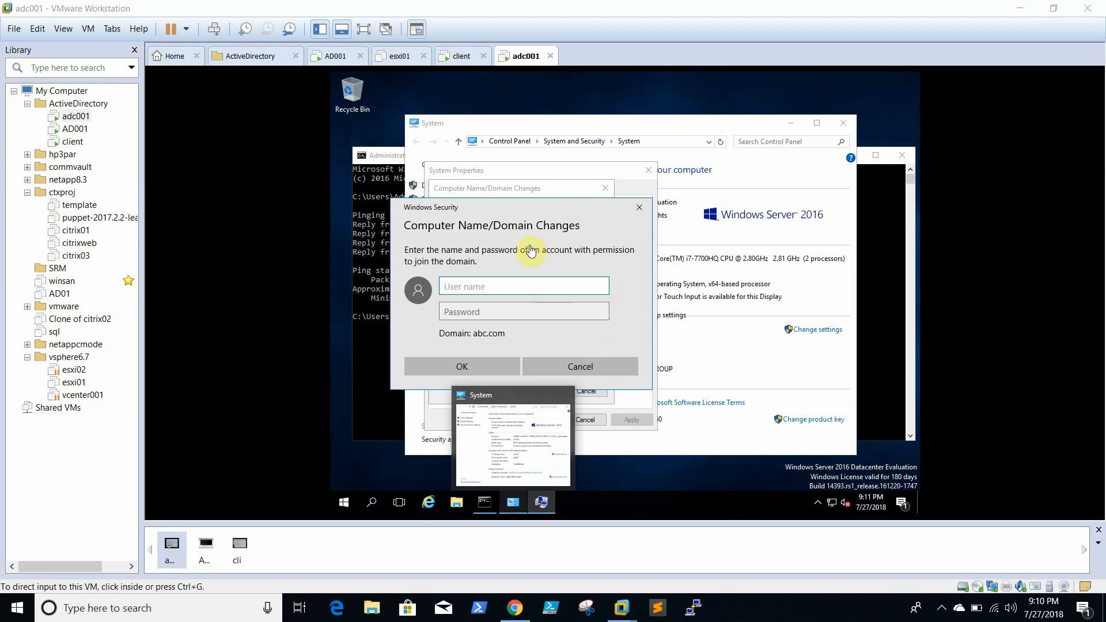
- Return to adc001 and place the cursor in the Windows Security user name box for the abc.com join
{"action": "left_click", "coordinate": [539, 213]}
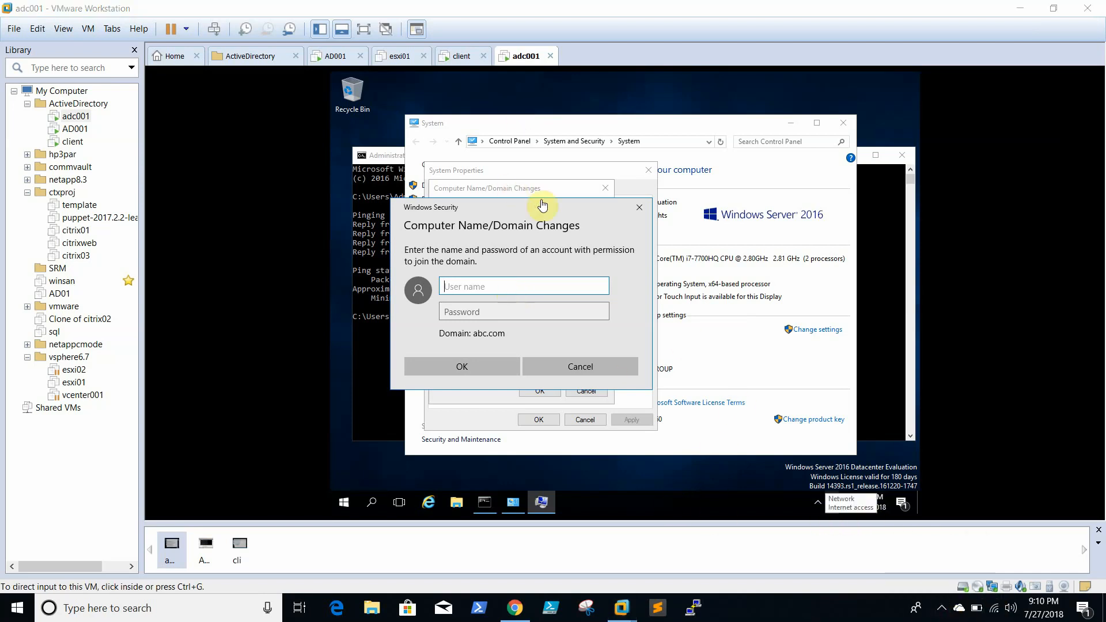
{"action": "left_click", "coordinate": [531, 286]}
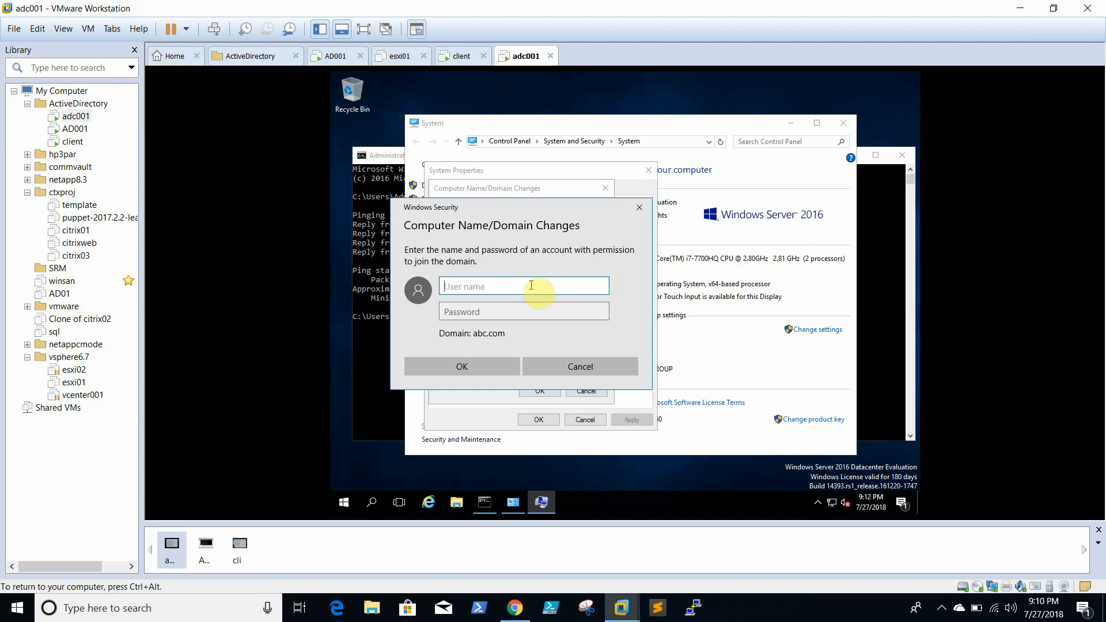
- Enter the administrator user name and password in Windows Security to join adc001 to abc.com
{"action": "type", "text": "administrator"}
{"action": "key", "text": "Tab"}
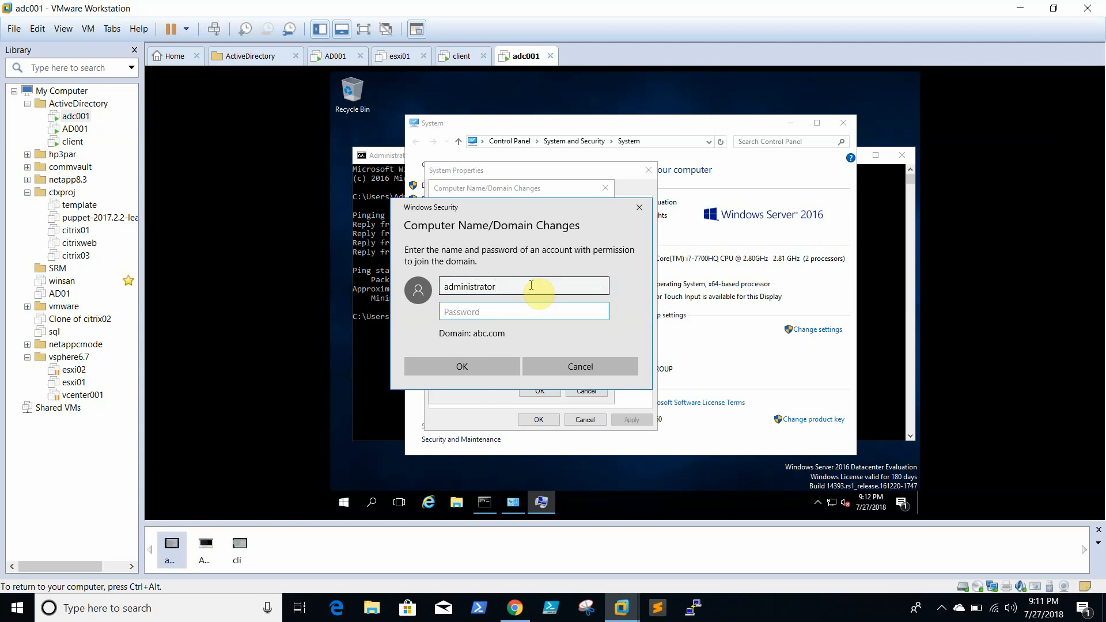
{"action": "type", "text": "************"}
{"action": "left_click", "coordinate": [501, 373]}
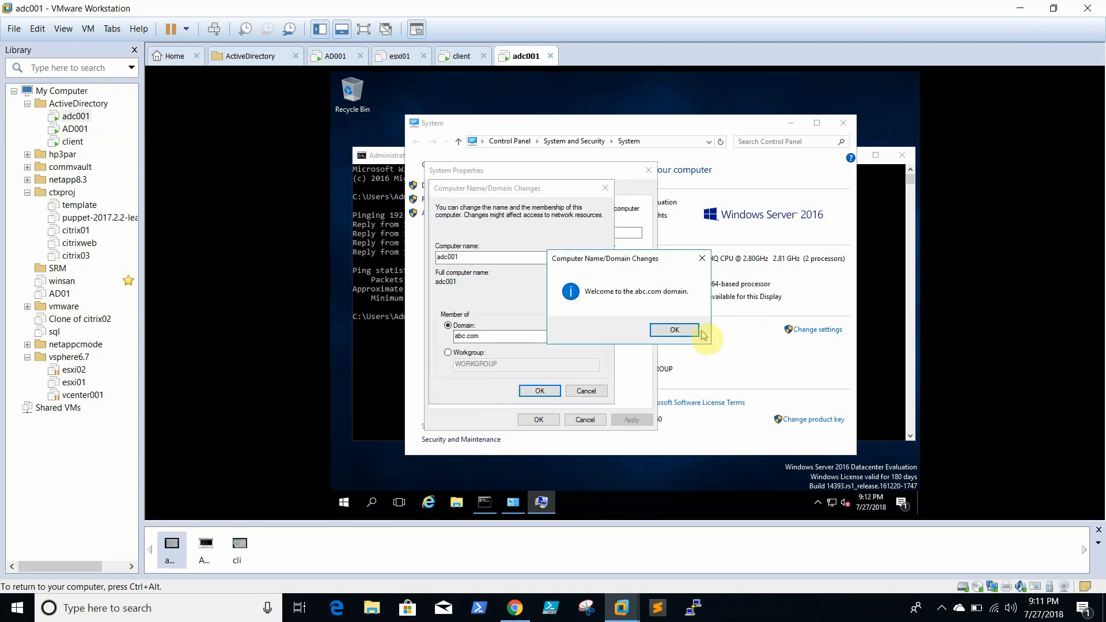
- Acknowledge the welcome and restart notices, close System Properties, and restart adc001 now
{"action": "left_click", "coordinate": [695, 330]}
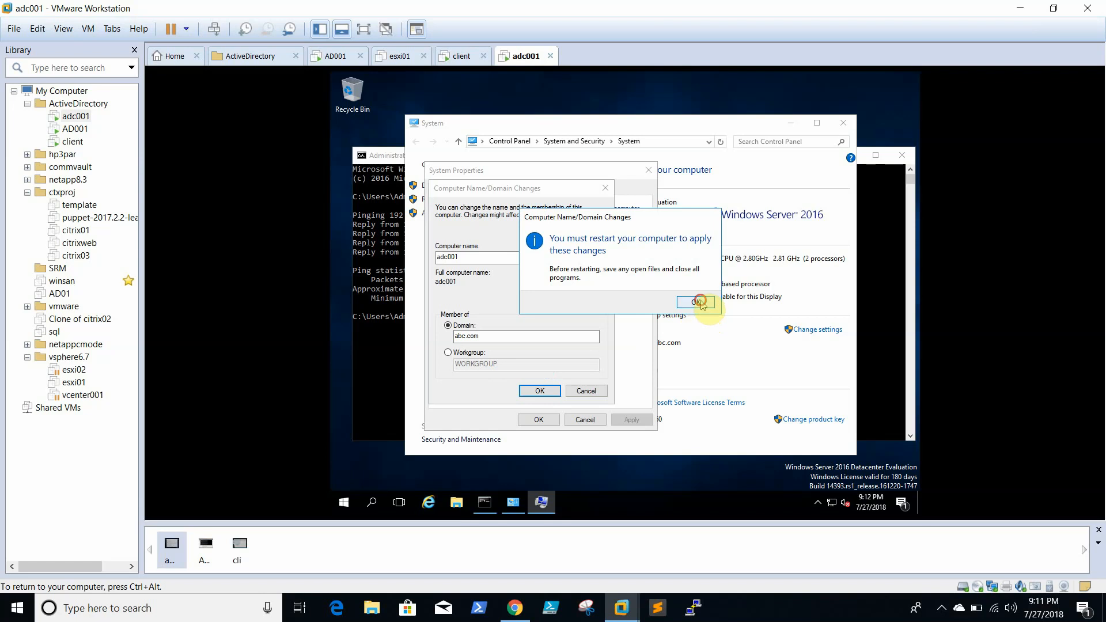
{"action": "left_click", "coordinate": [697, 302]}
{"action": "left_click", "coordinate": [538, 420]}
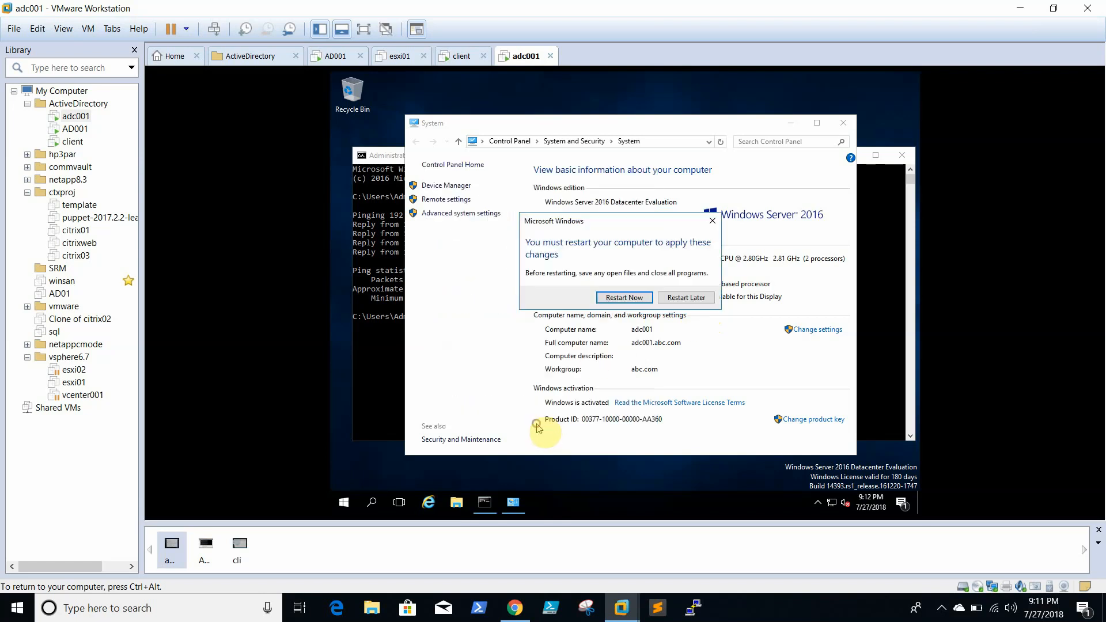
{"action": "left_click", "coordinate": [636, 298]}
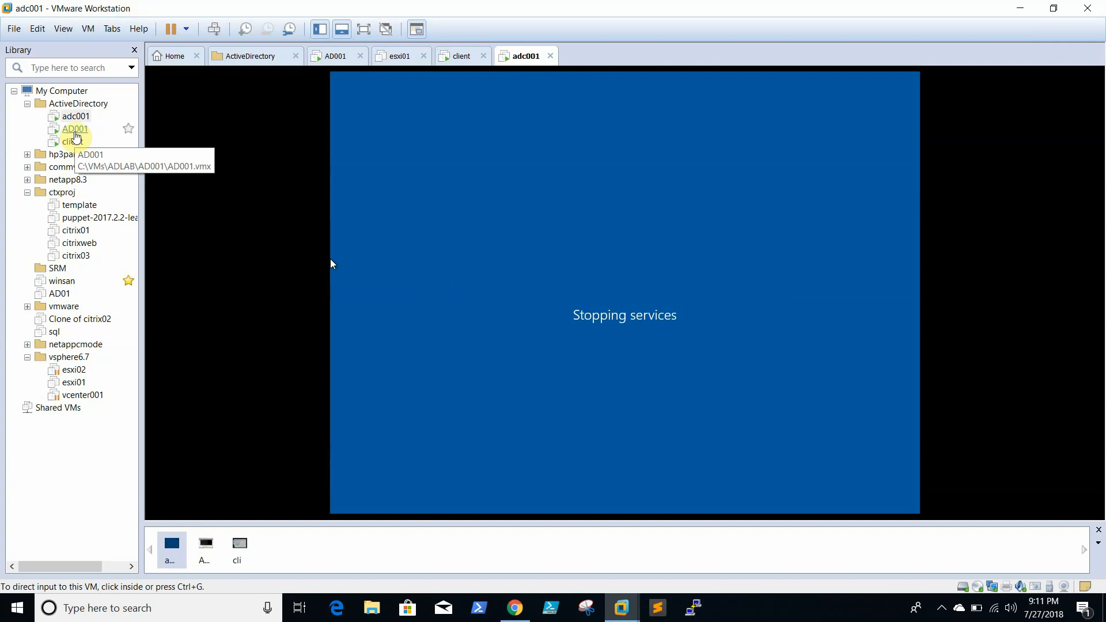
- On the client VM, submit administrator credentials for the abc.com join and dismiss the domain-unreachable error
{"action": "left_click", "coordinate": [72, 141]}
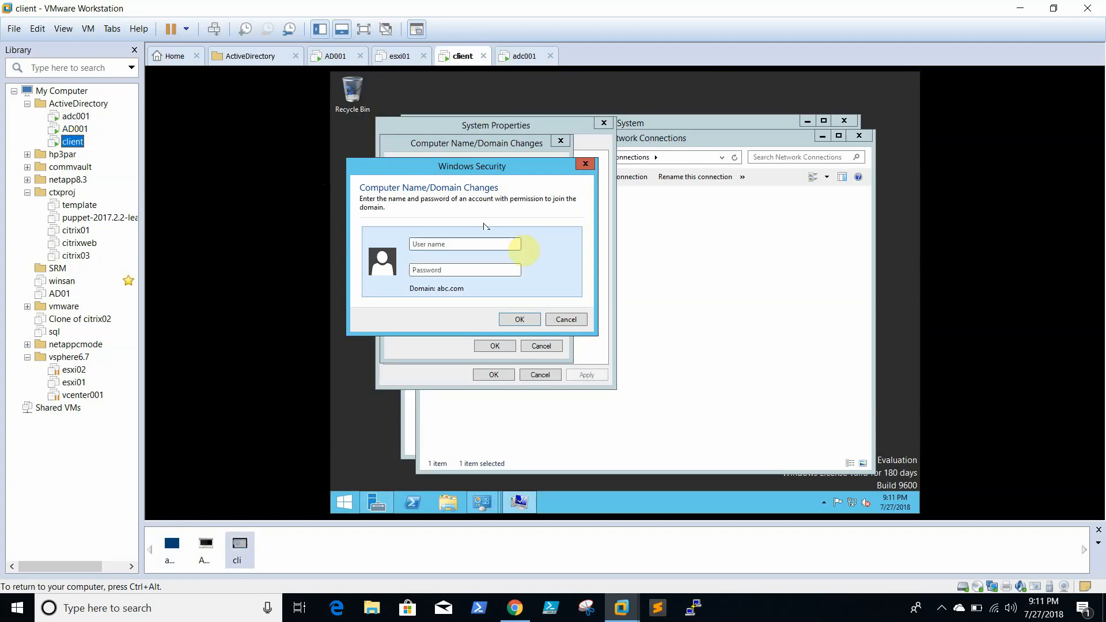
{"action": "left_click", "coordinate": [449, 243]}
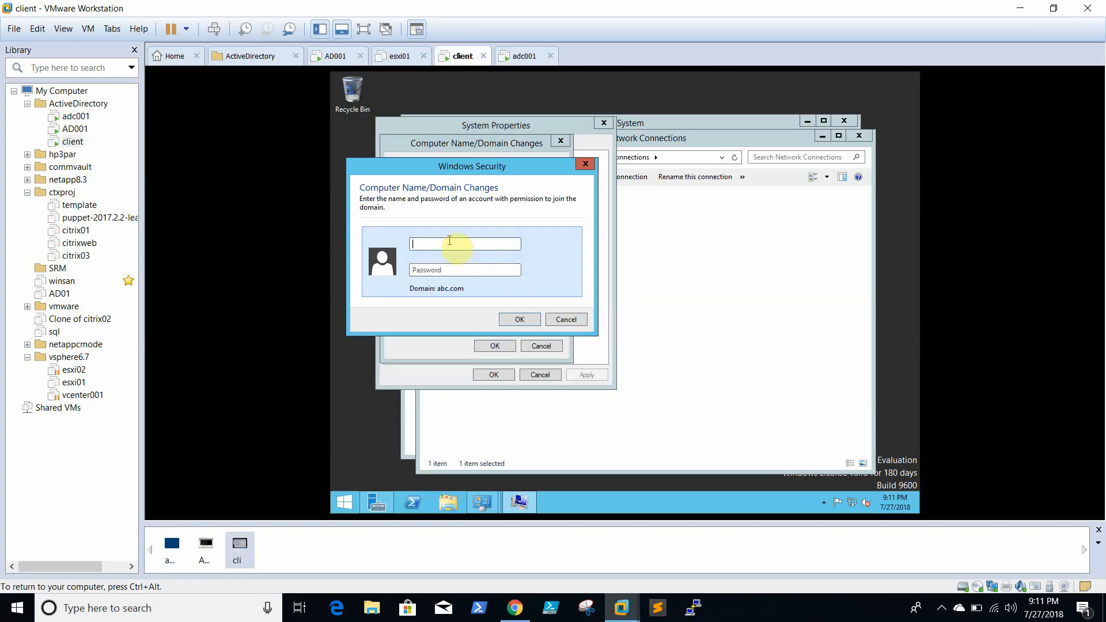
{"action": "type", "text": "administrator"}
{"action": "key", "text": "Tab"}
{"action": "type", "text": "•••••"}
{"action": "type", "text": "•••••••"}
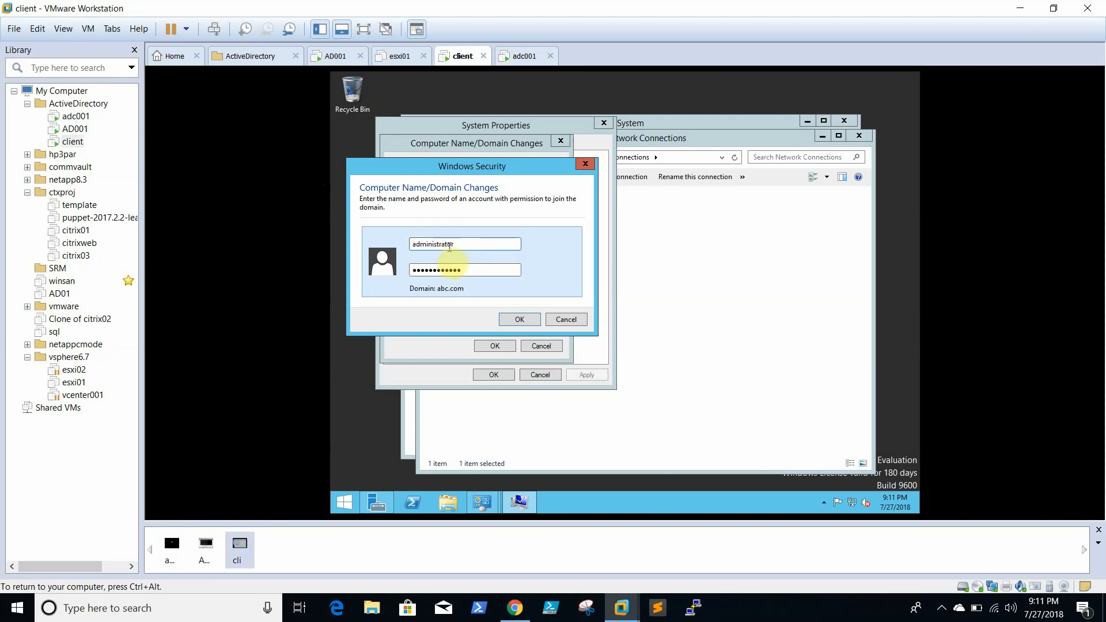
{"action": "left_click", "coordinate": [519, 319]}
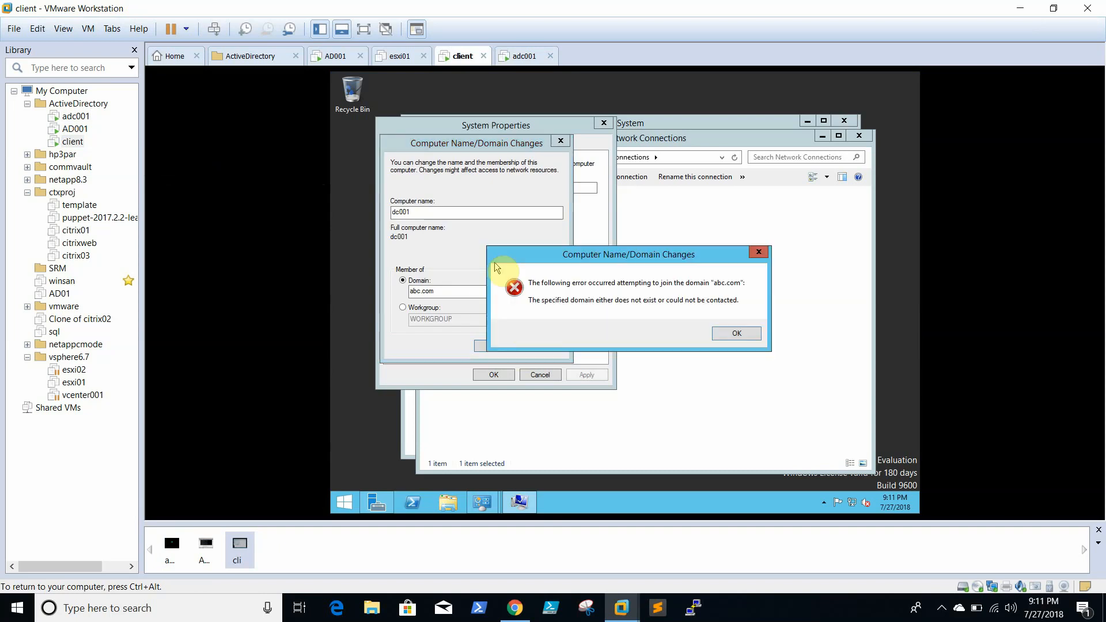
{"action": "left_click", "coordinate": [737, 334]}
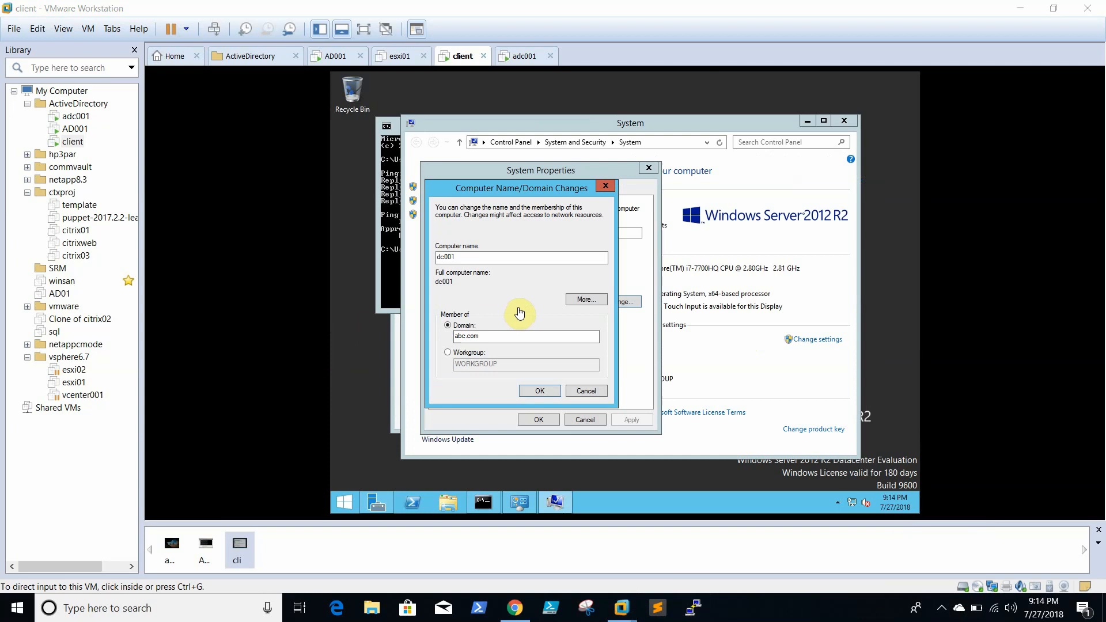
- Retry the client's abc.com join and submit the administrator credentials
{"action": "left_click", "coordinate": [551, 391]}
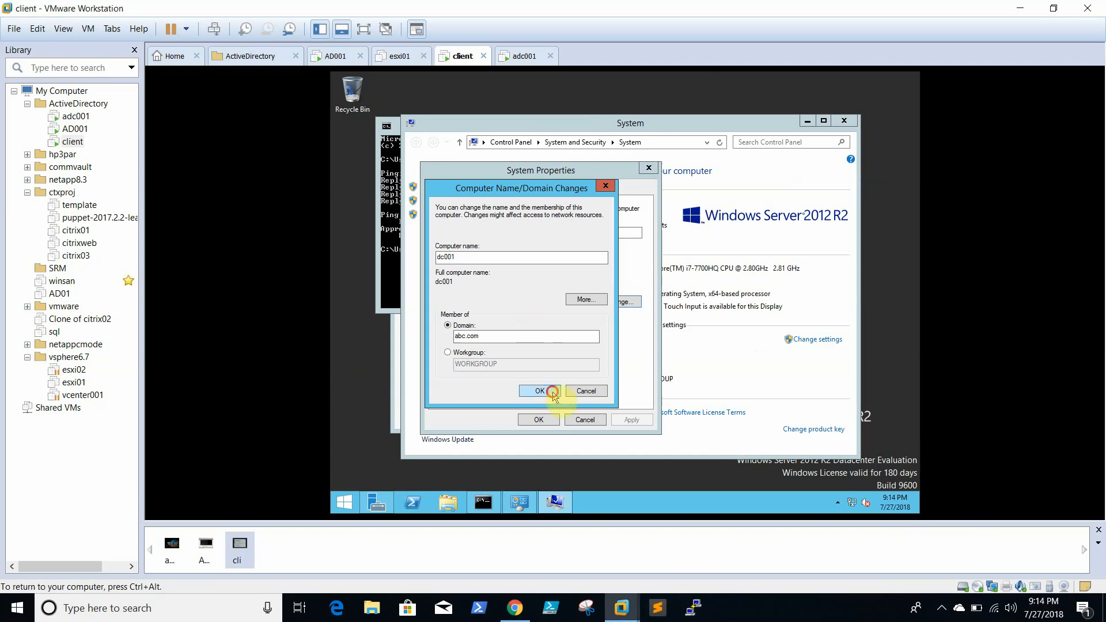
{"action": "left_click", "coordinate": [520, 289]}
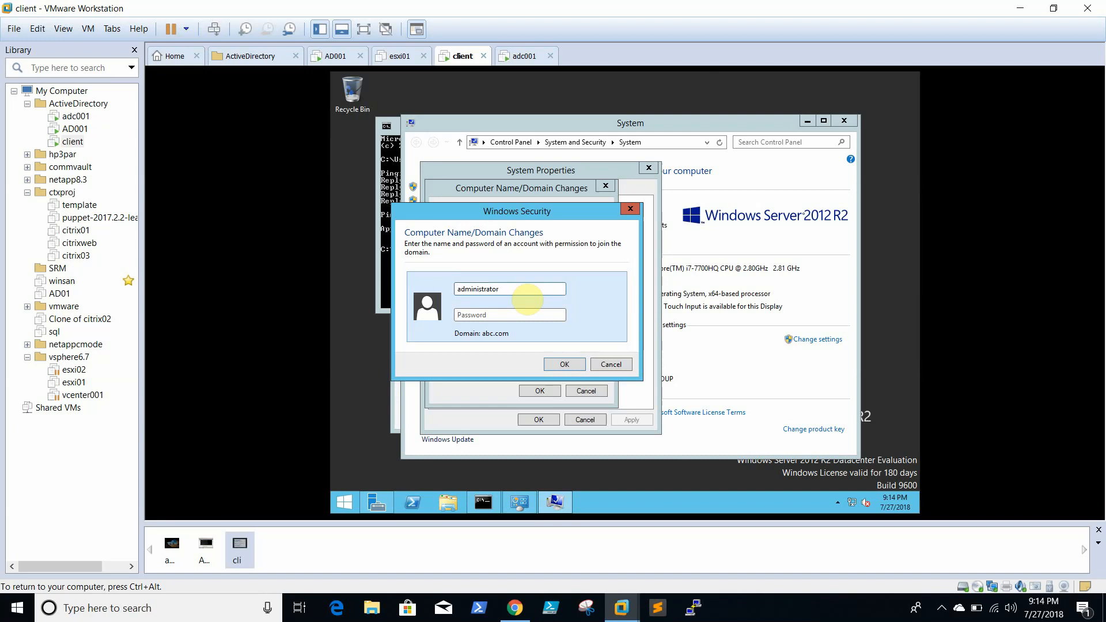
{"action": "type", "text": "P"}
{"action": "left_click", "coordinate": [564, 364]}
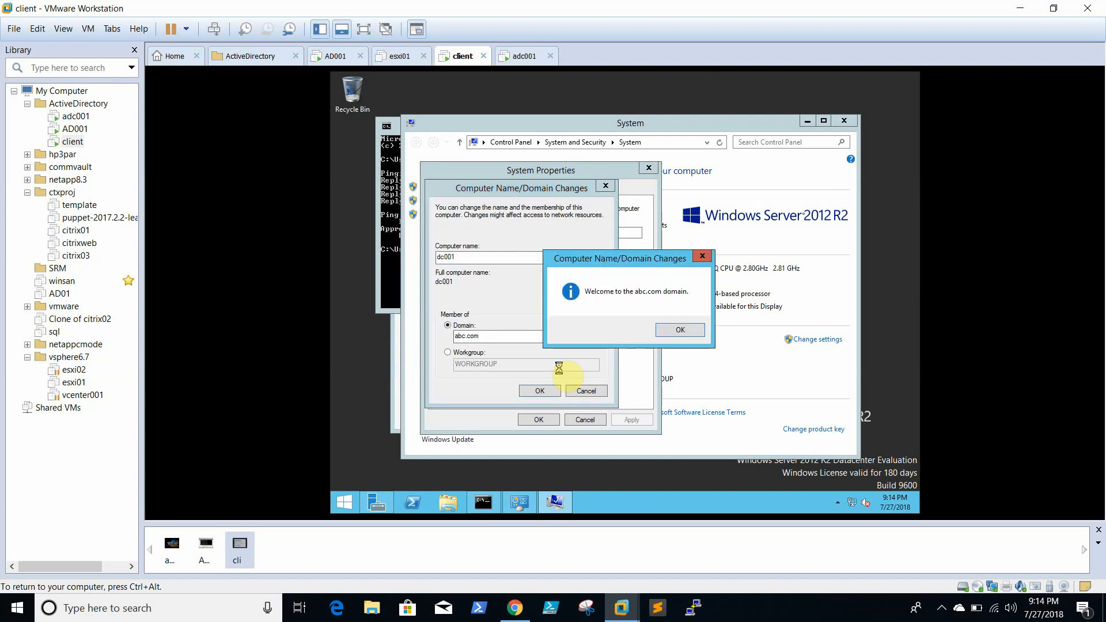
- Accept the abc.com welcome and restart notices, close System Properties, and reboot the client
{"action": "left_click", "coordinate": [693, 332]}
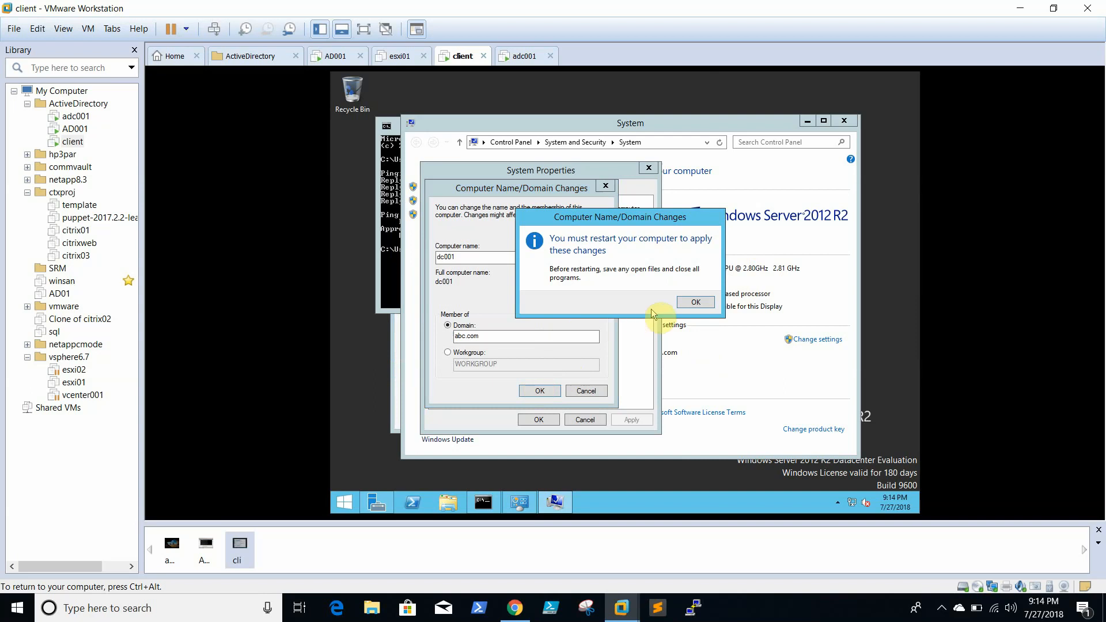
{"action": "left_click", "coordinate": [700, 304]}
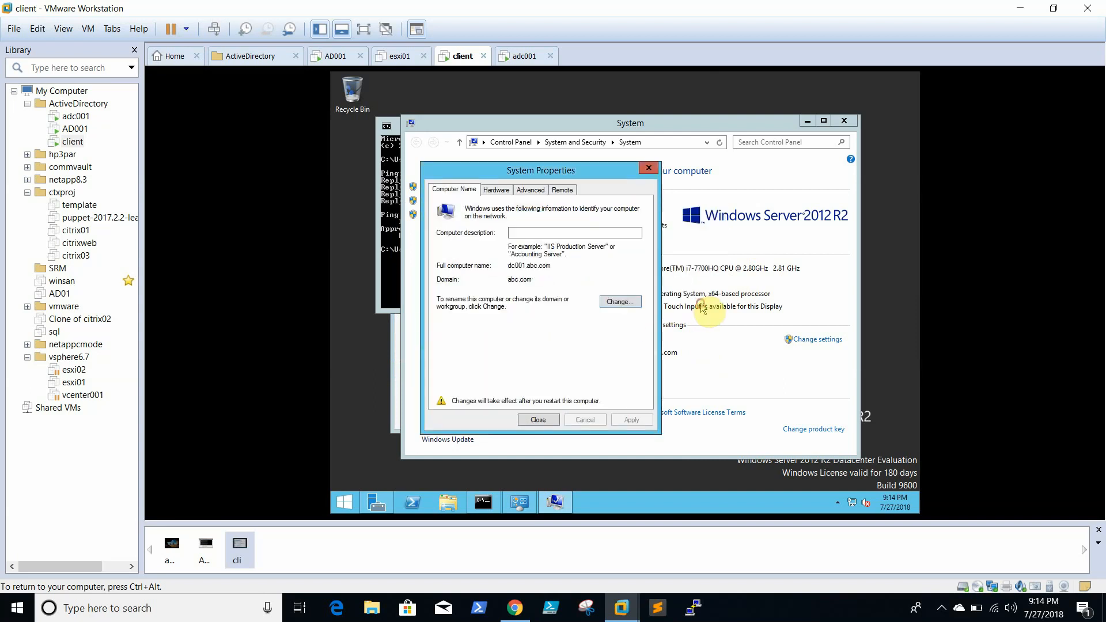
{"action": "left_click", "coordinate": [538, 419]}
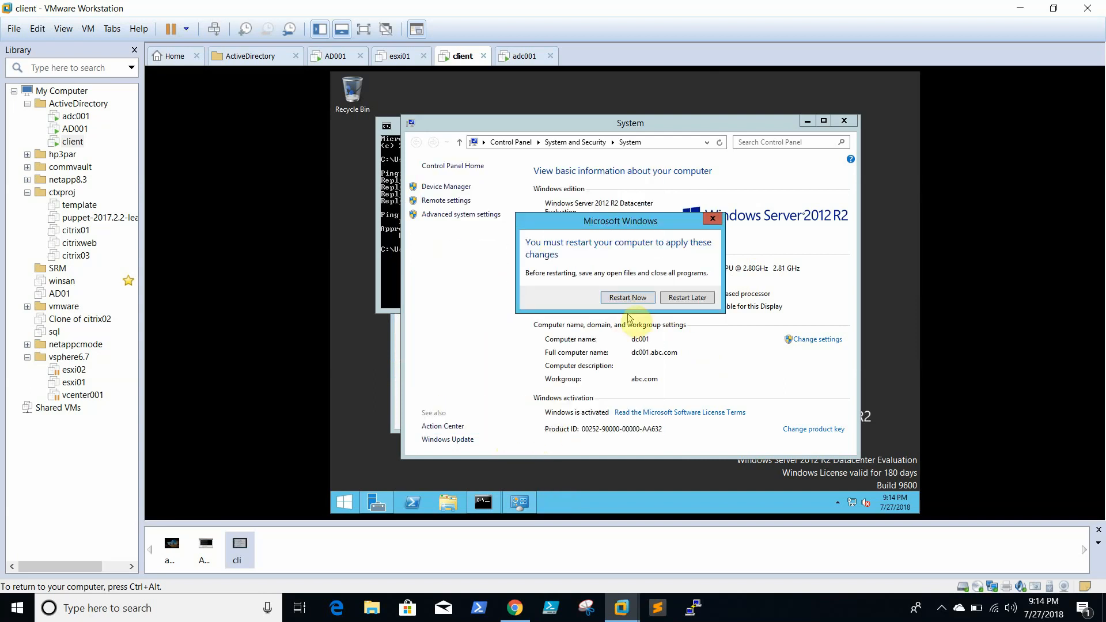
{"action": "left_click", "coordinate": [628, 297]}
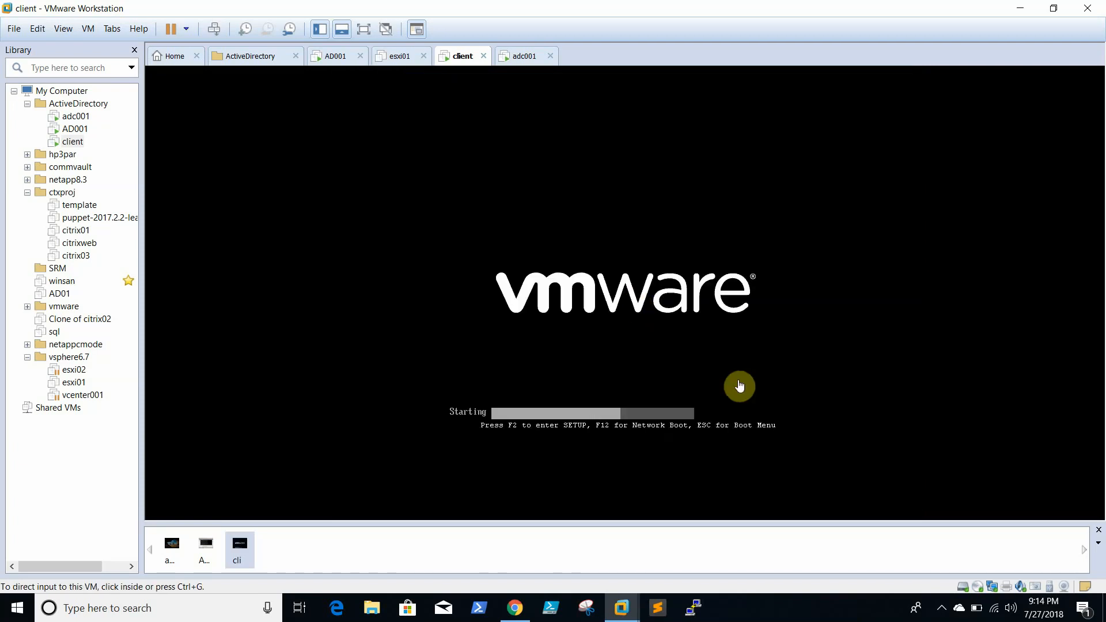
- On AD001, close Command Prompt and Server Manager and launch Active Directory Users and Computers
{"action": "left_click", "coordinate": [76, 127]}
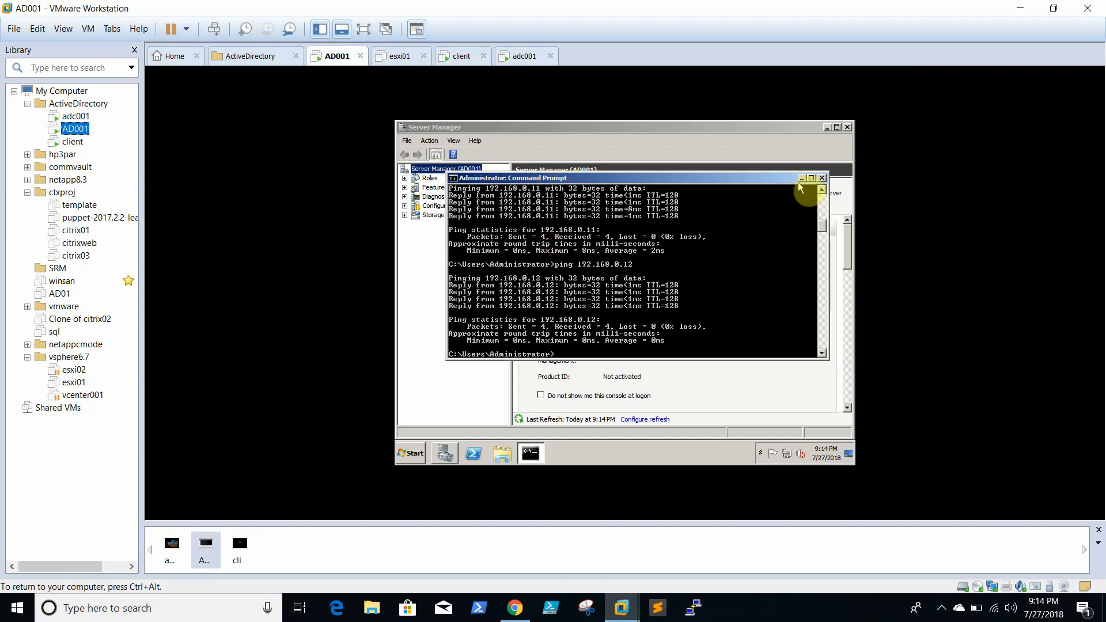
{"action": "left_click", "coordinate": [822, 178]}
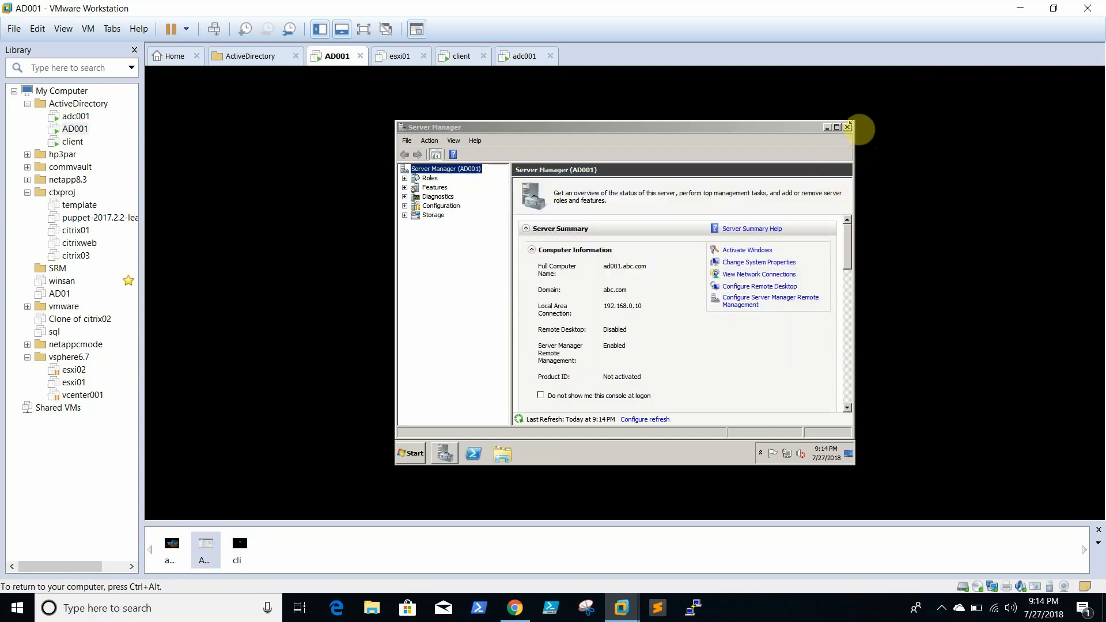
{"action": "left_click", "coordinate": [847, 127]}
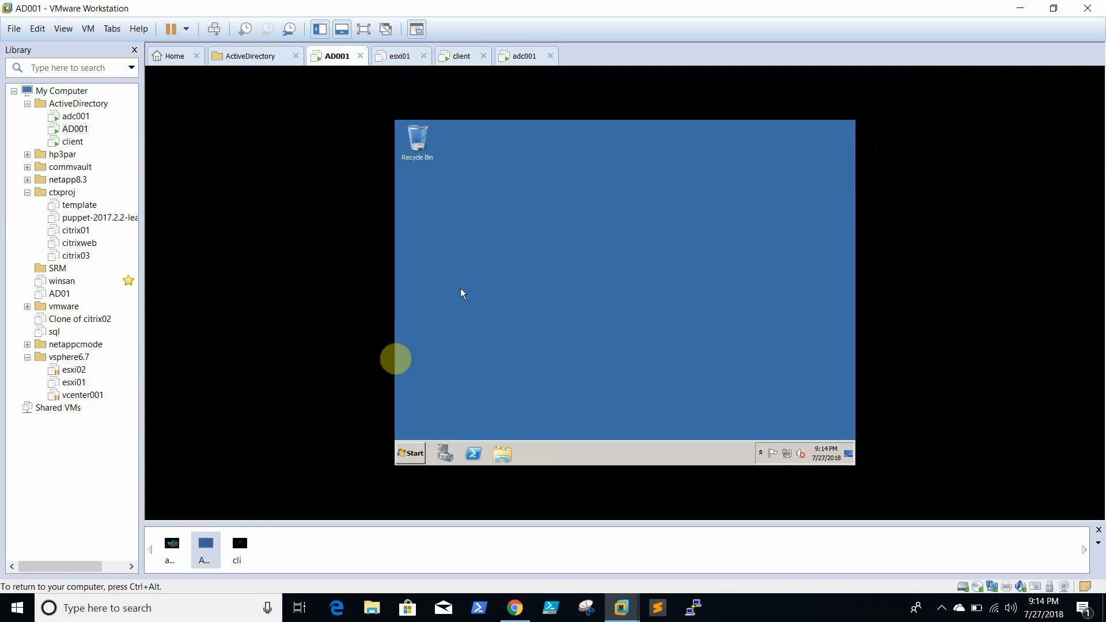
{"action": "left_click", "coordinate": [410, 454]}
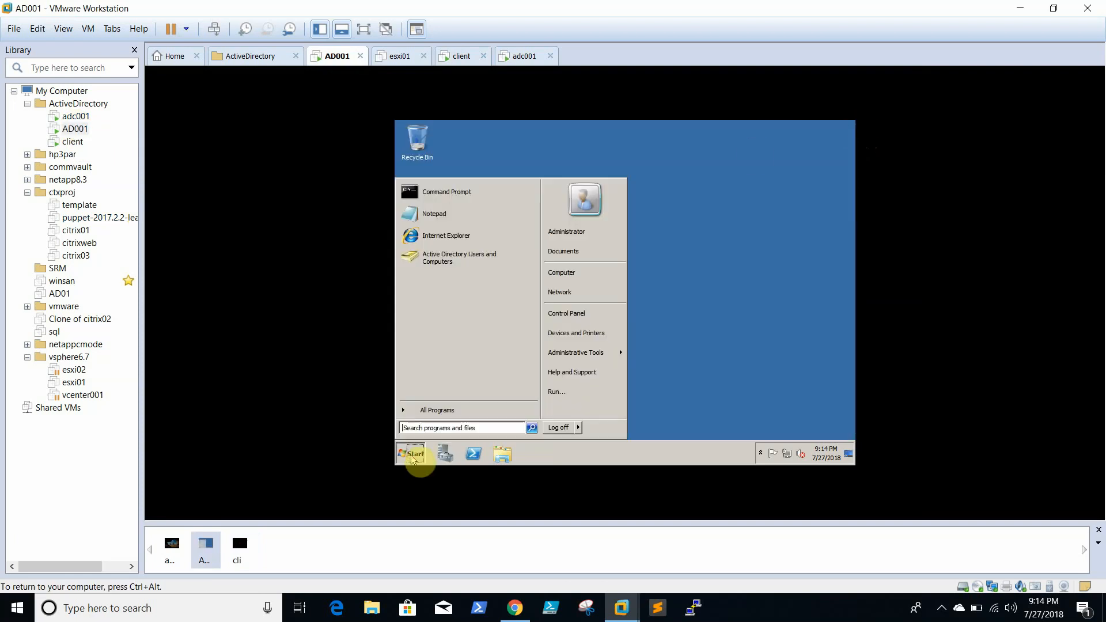
{"action": "left_click", "coordinate": [446, 259]}
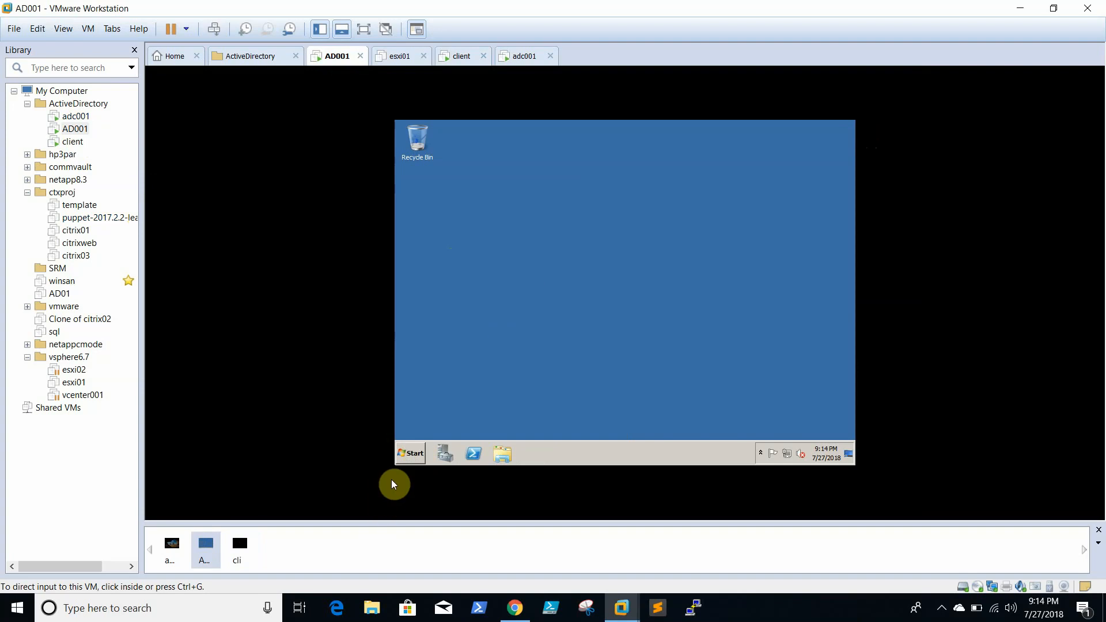
- Open DNS Manager and view the abc.com forward lookup zone records, then return to the client VM
{"action": "left_click", "coordinate": [413, 448]}
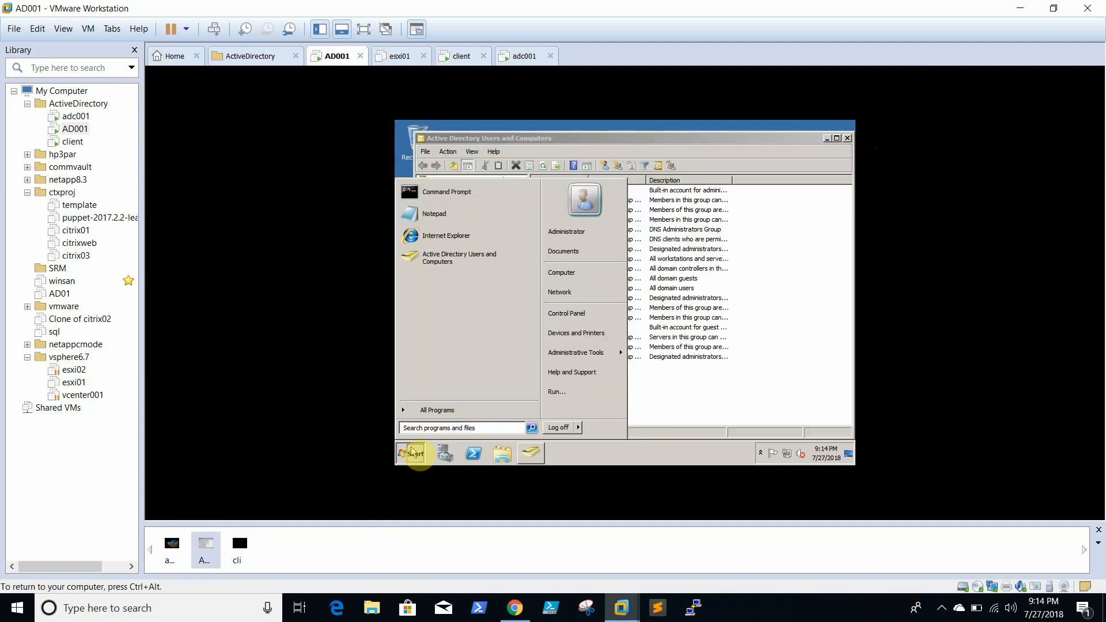
{"action": "type", "text": "dns"}
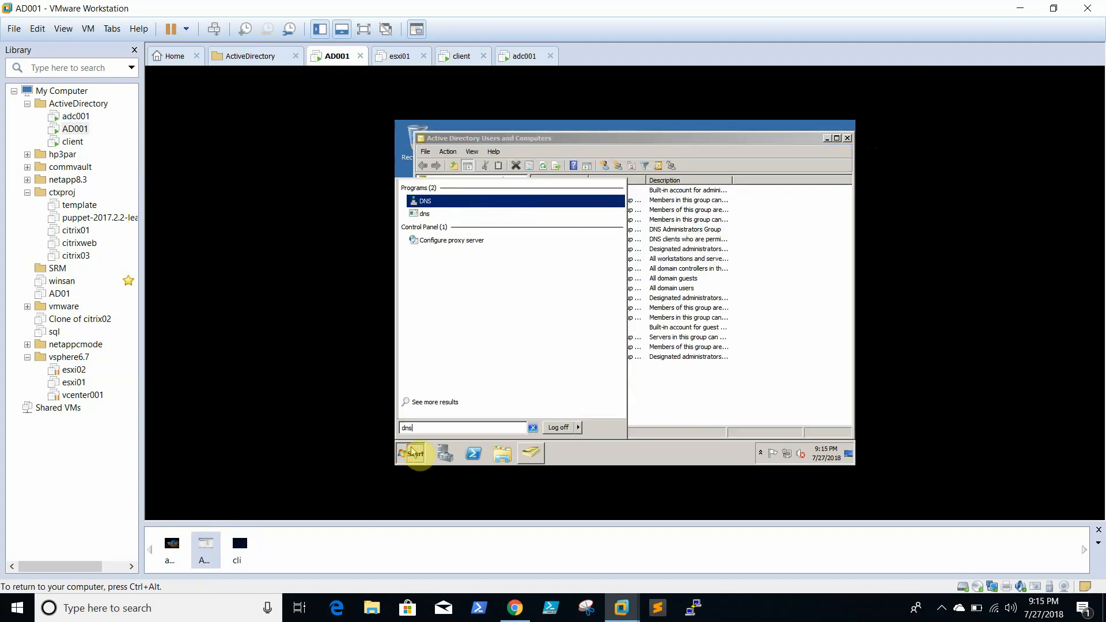
{"action": "left_click", "coordinate": [448, 202]}
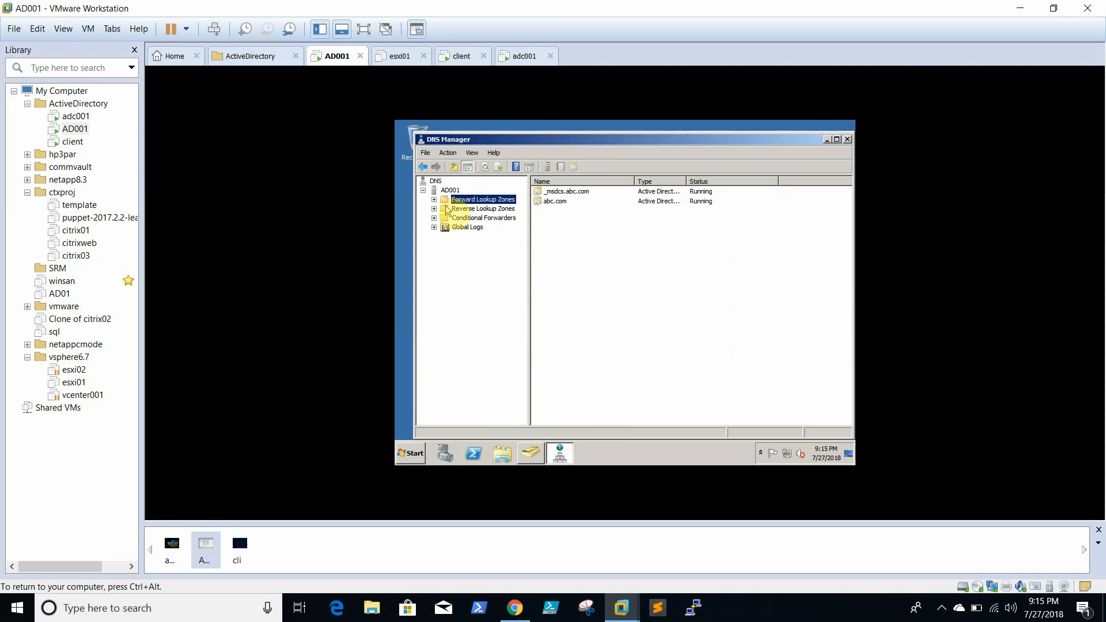
{"action": "left_click", "coordinate": [434, 199]}
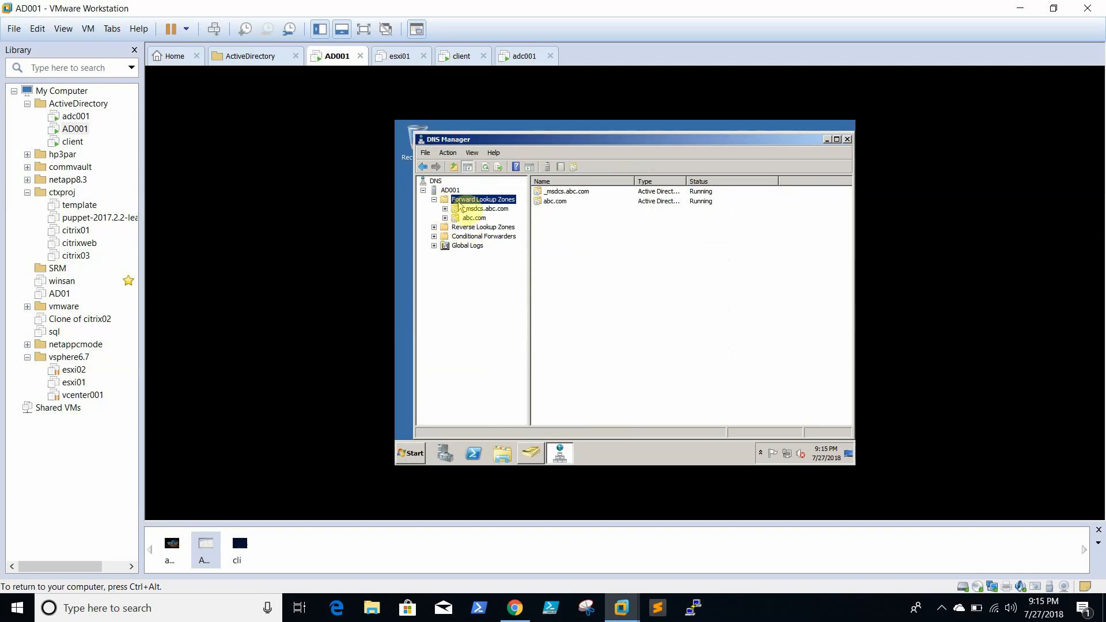
{"action": "left_click", "coordinate": [474, 217]}
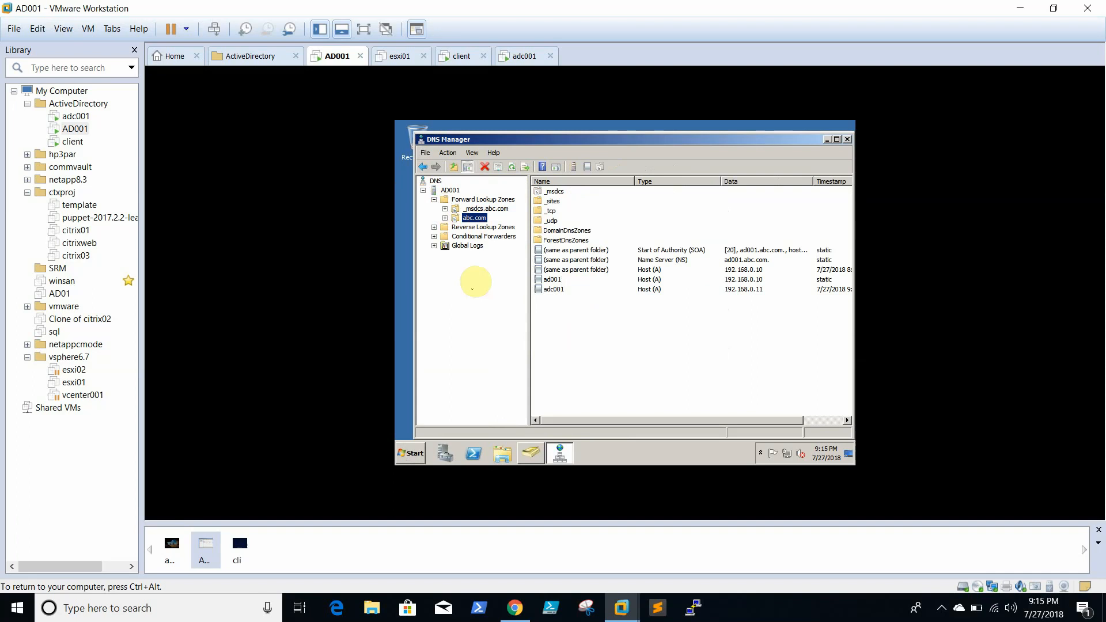
{"action": "left_click", "coordinate": [73, 142]}
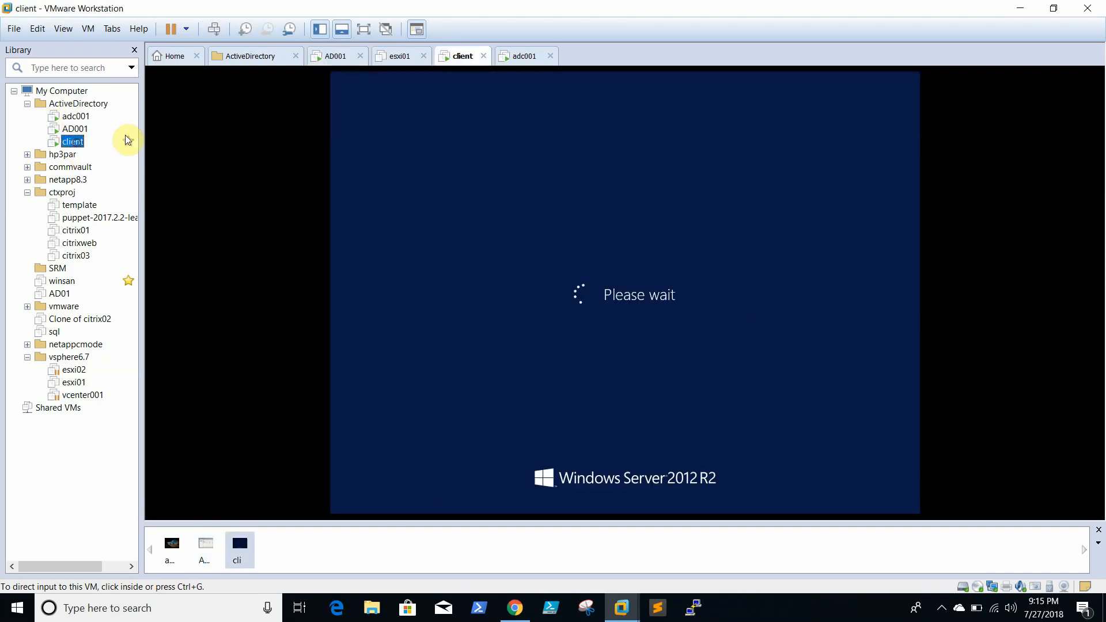
- Refresh the abc.com zone in AD001's DNS Manager
{"action": "left_click", "coordinate": [75, 131]}
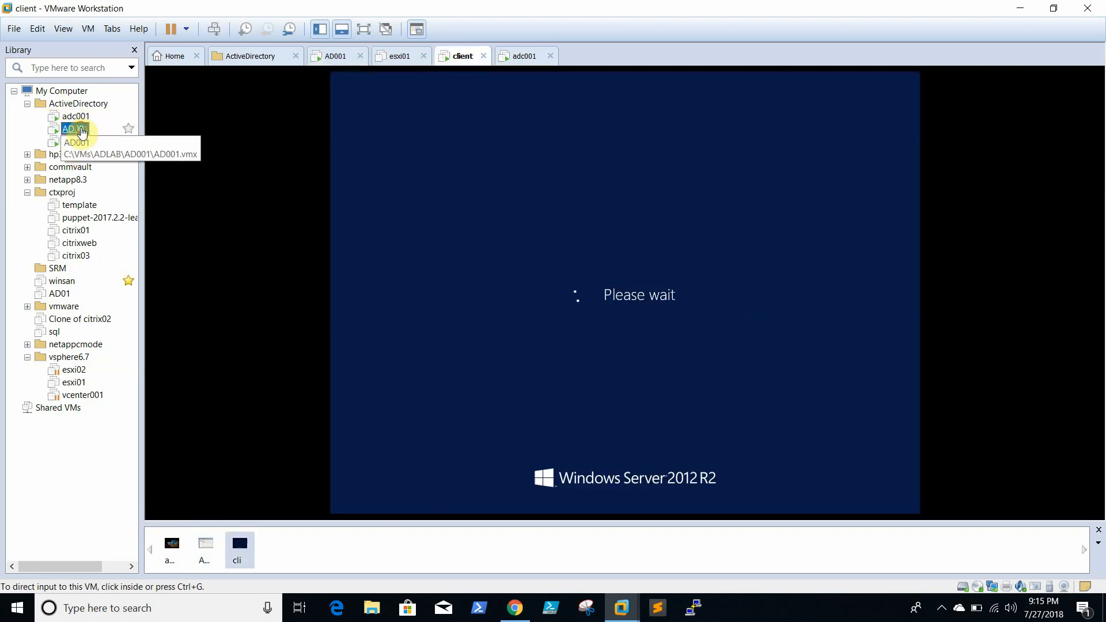
{"action": "left_click", "coordinate": [73, 142]}
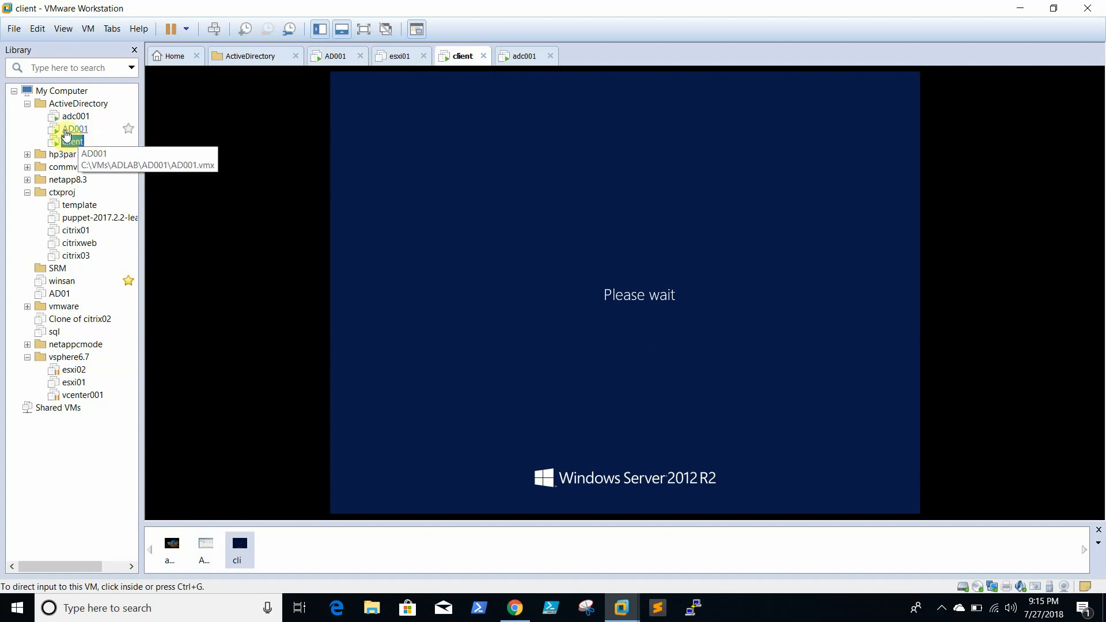
{"action": "left_click", "coordinate": [73, 134]}
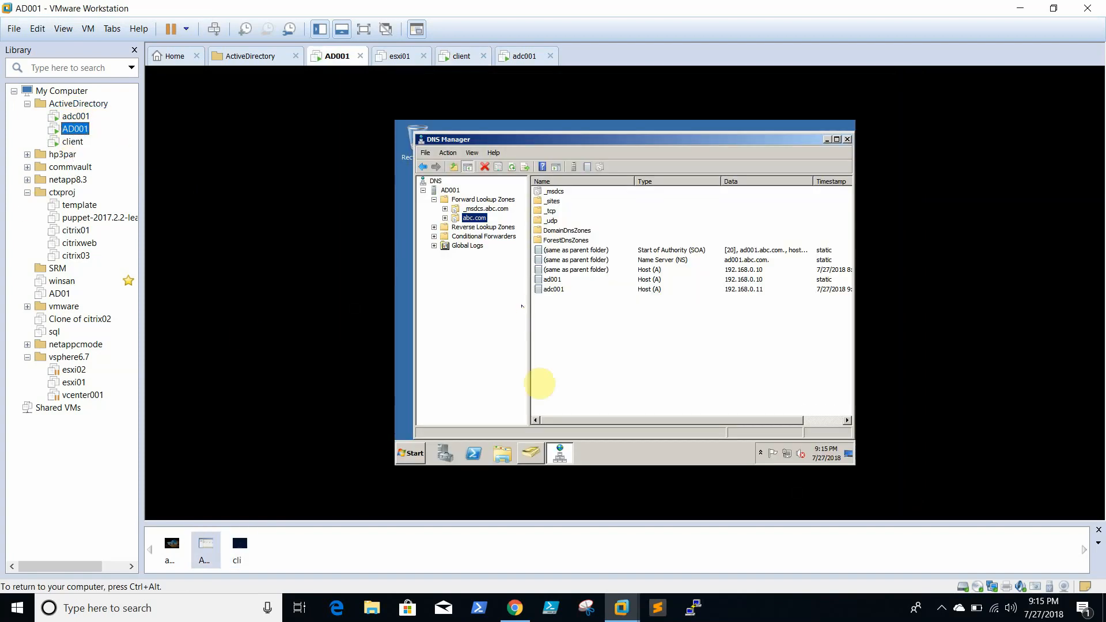
{"action": "left_click", "coordinate": [627, 359]}
{"action": "right_click", "coordinate": [629, 356]}
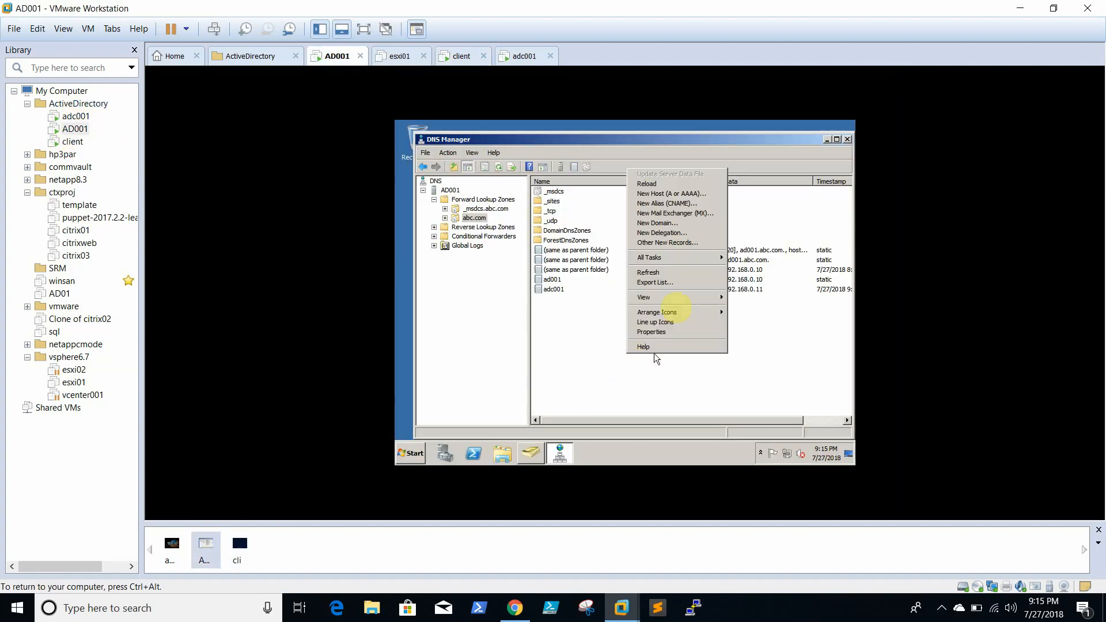
{"action": "left_click", "coordinate": [662, 273]}
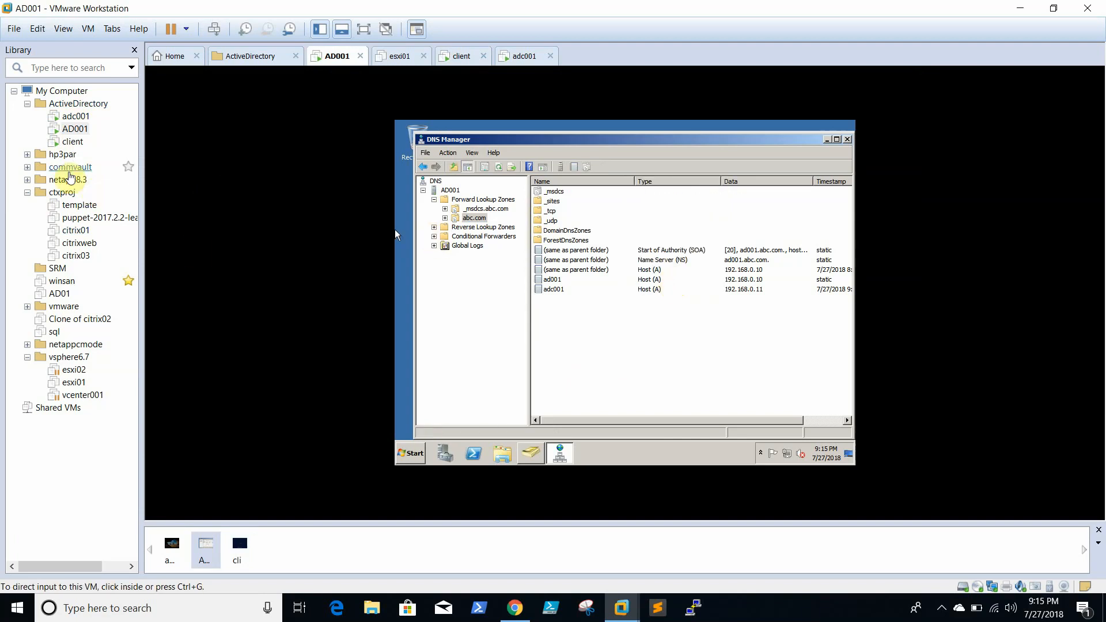
- Switch between the VMs and bring up adc001 at its lock screen
{"action": "left_click", "coordinate": [71, 141]}
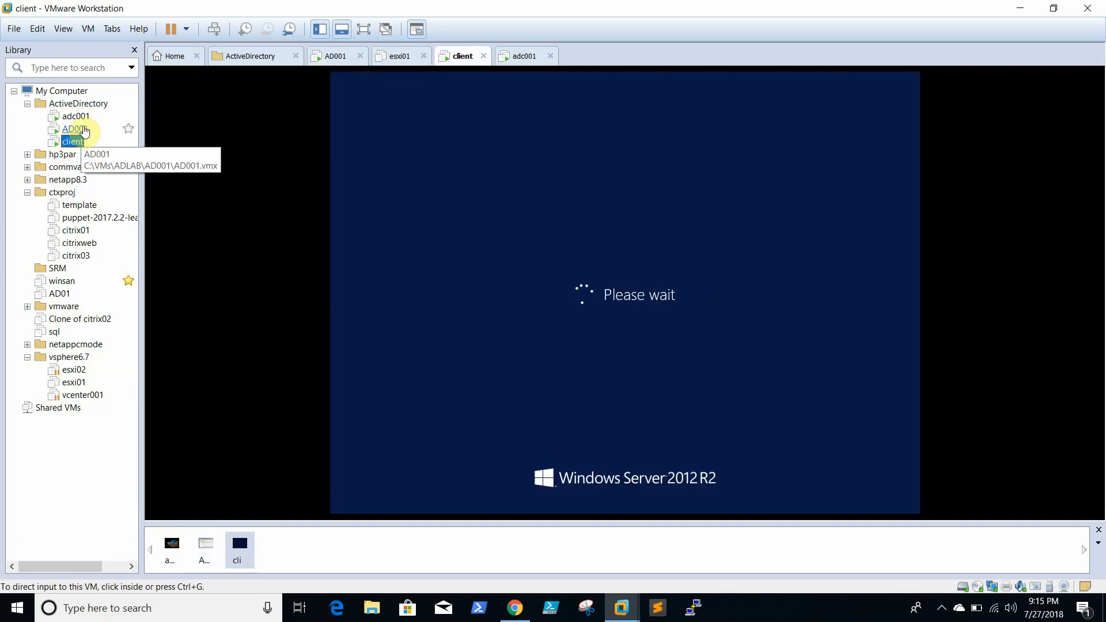
{"action": "left_click", "coordinate": [82, 129]}
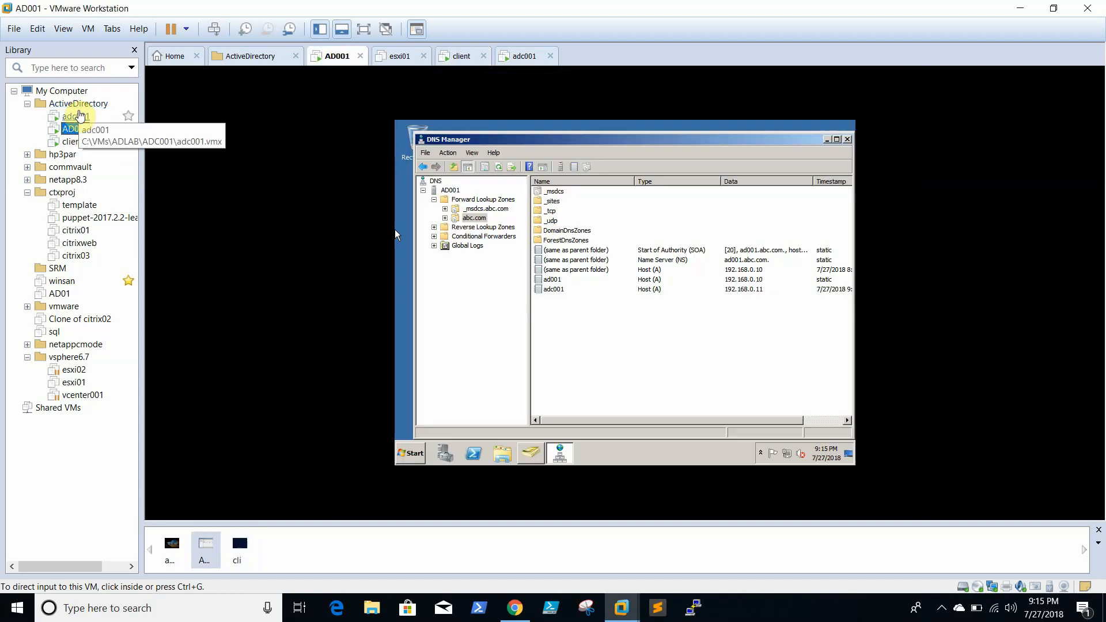
{"action": "left_click", "coordinate": [81, 116]}
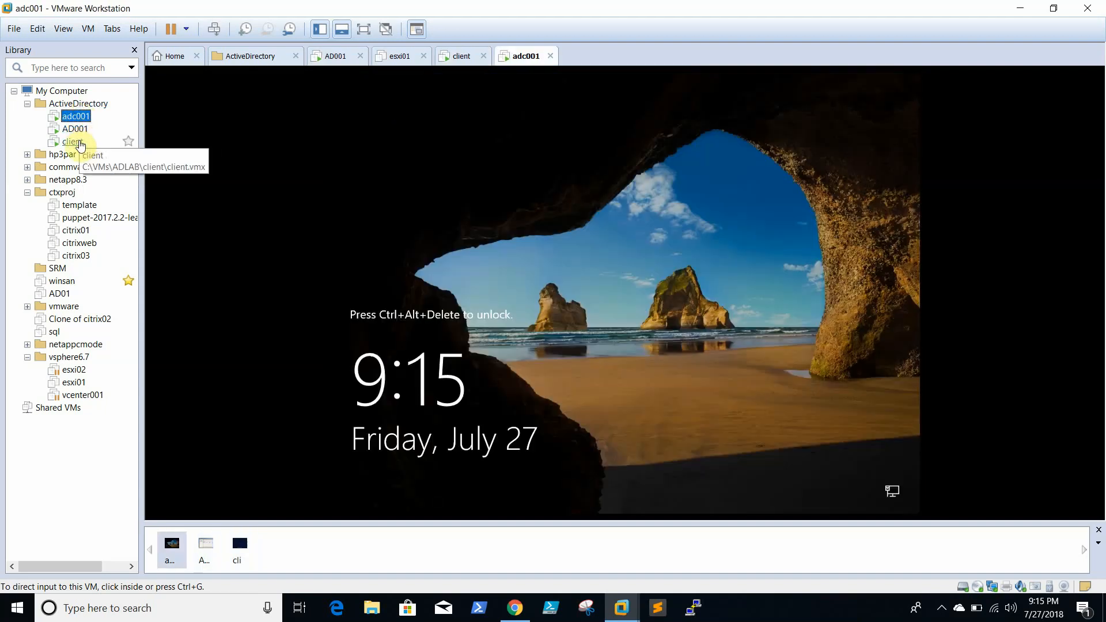
{"action": "left_click", "coordinate": [79, 142]}
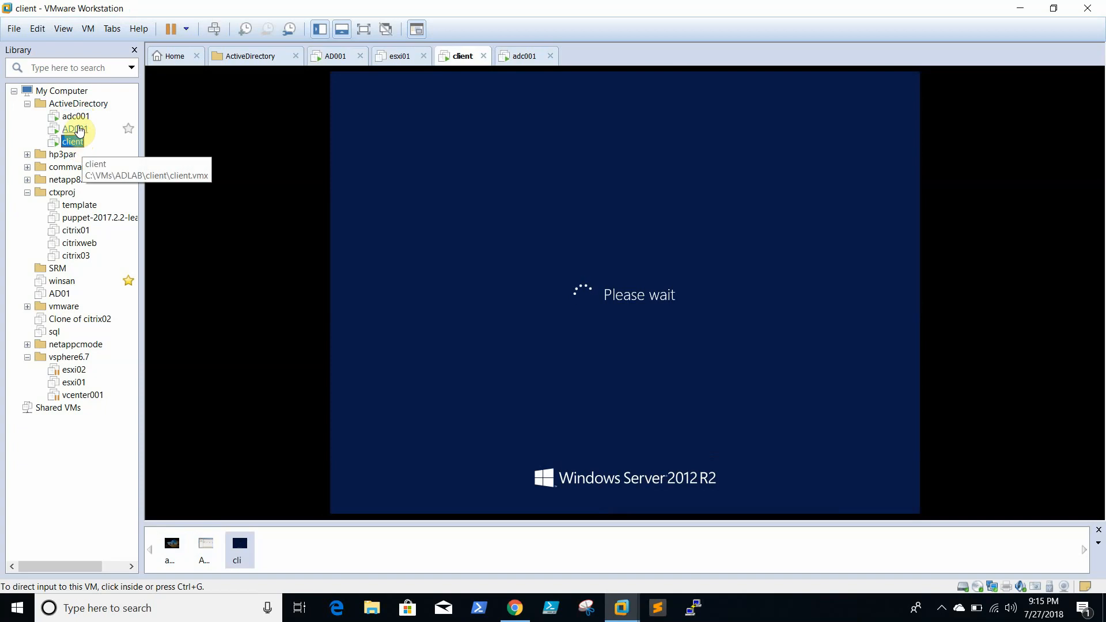
{"action": "left_click", "coordinate": [79, 129]}
{"action": "left_click", "coordinate": [76, 117]}
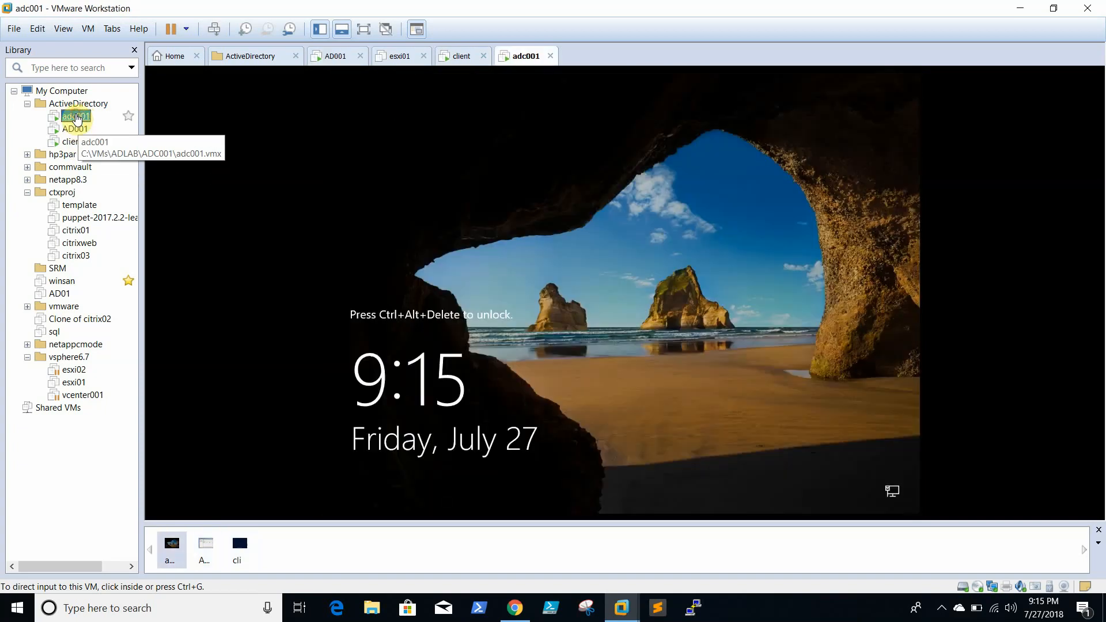
{"action": "left_click", "coordinate": [482, 291]}
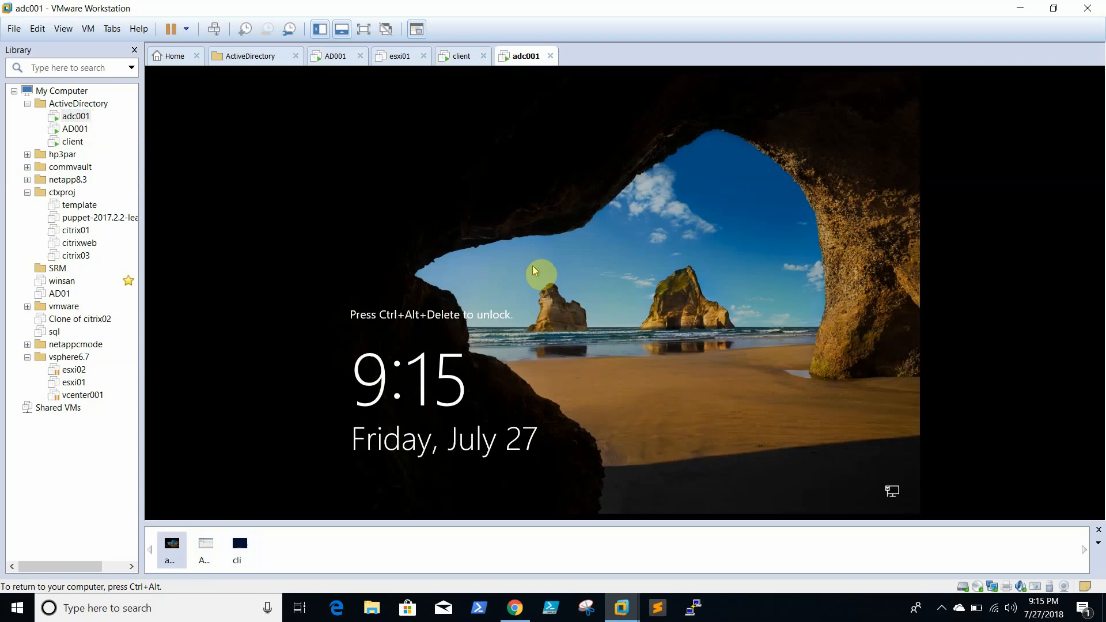
- Sign in to adc001 as Other user with the abc.com domain administrator account and password
{"action": "key", "text": "ctrl+alt+Insert"}
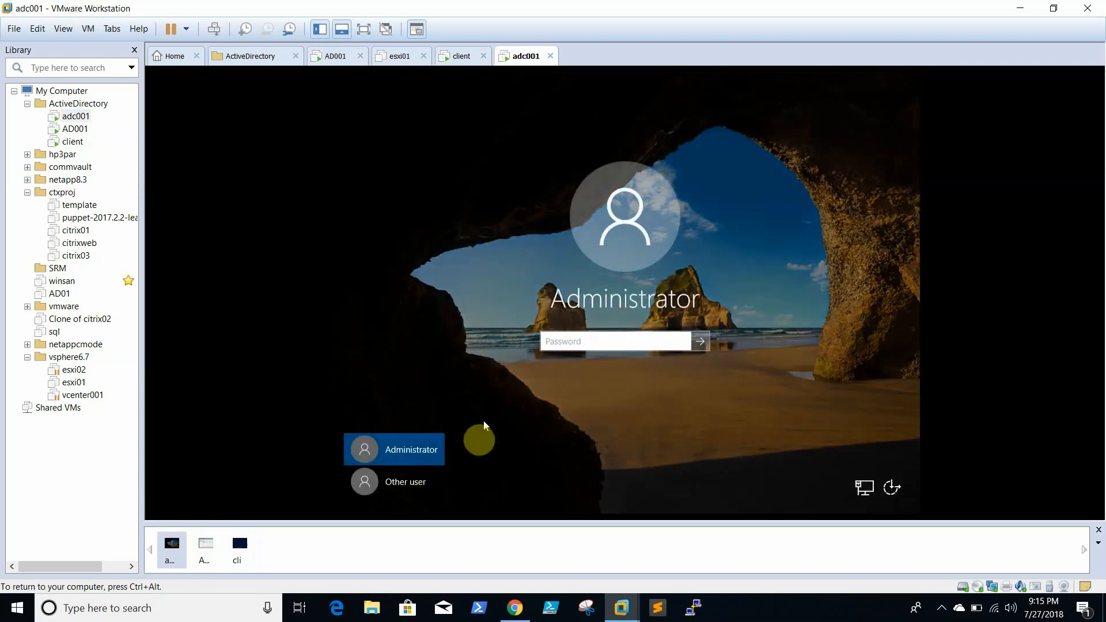
{"action": "left_click", "coordinate": [408, 491]}
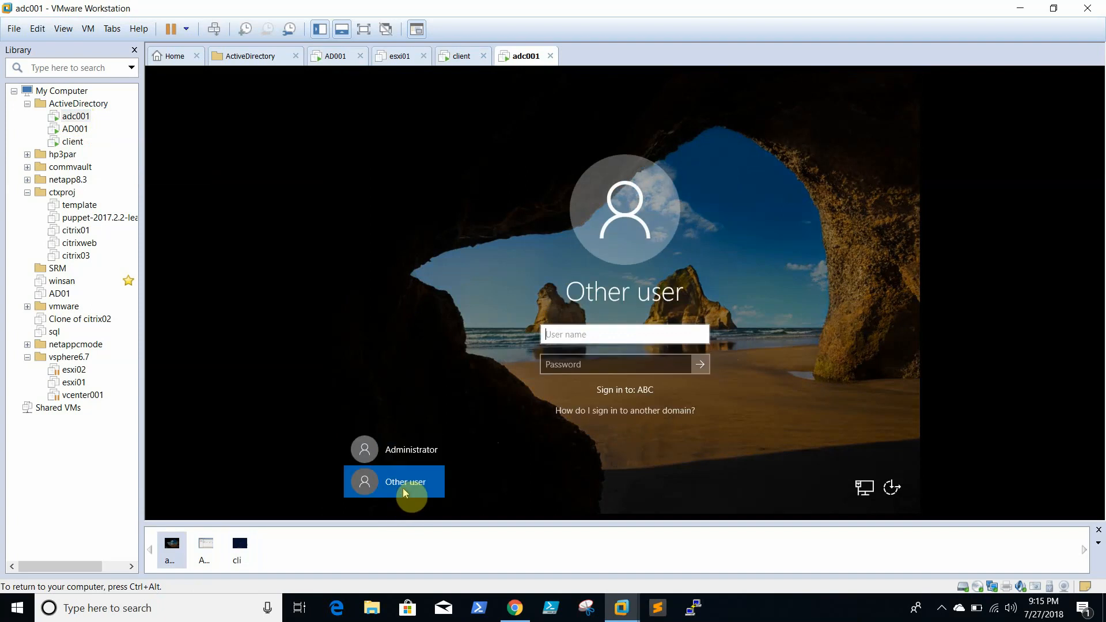
{"action": "left_click", "coordinate": [642, 340]}
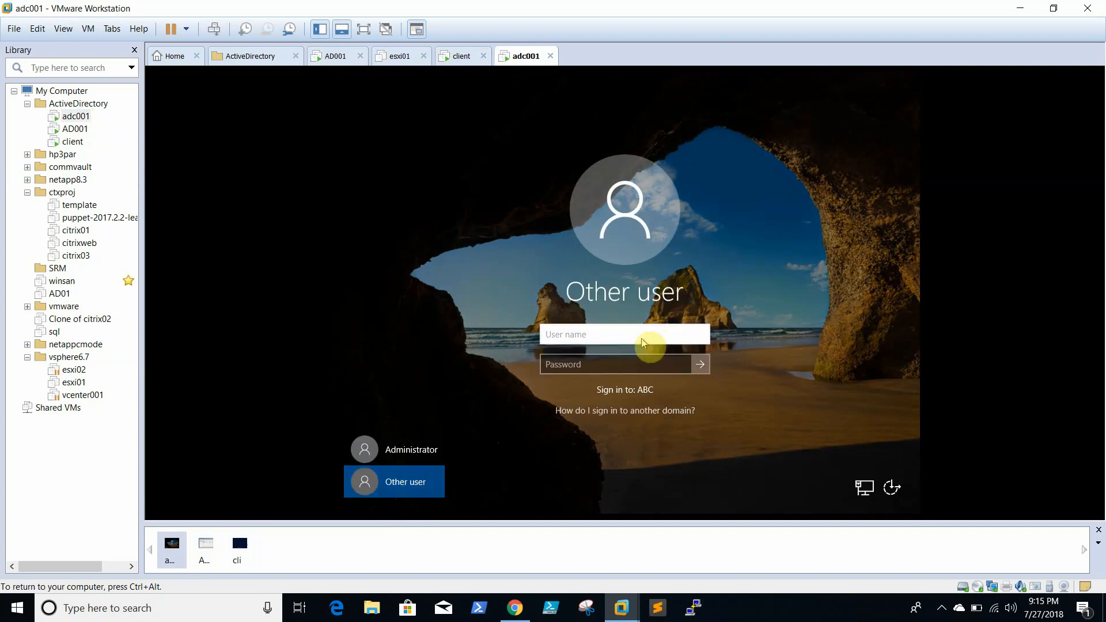
{"action": "type", "text": "administrator"}
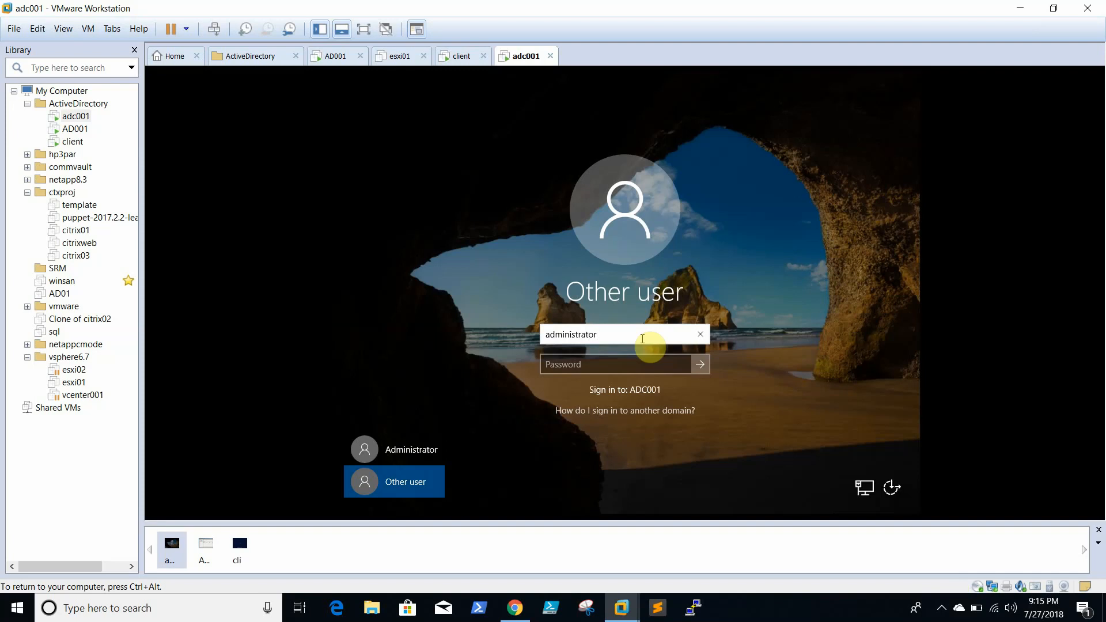
{"action": "type", "text": "@abc.com"}
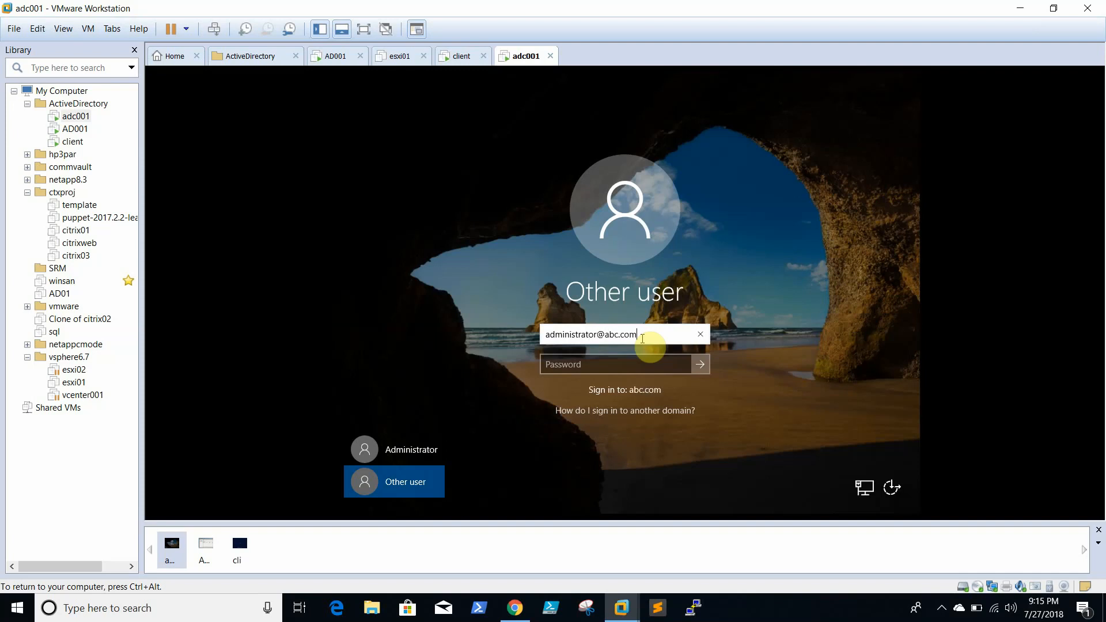
{"action": "key", "text": "Tab"}
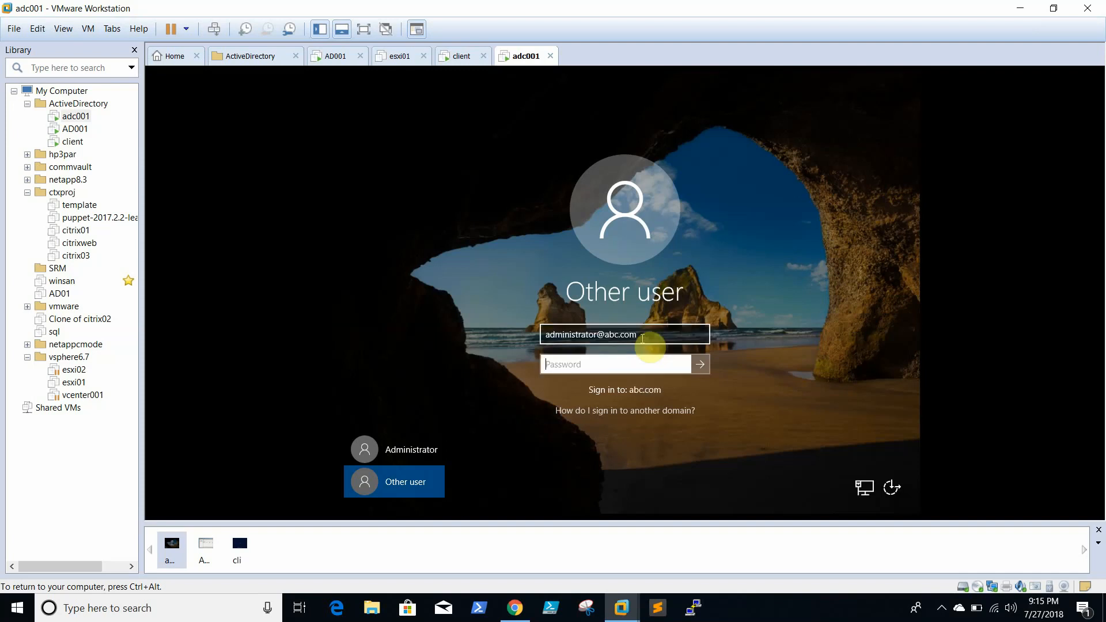
{"action": "type", "text": "P"}
{"action": "key", "text": "BackSpace"}
{"action": "type", "text": "•"}
{"action": "key", "text": "BackSpace"}
{"action": "key", "text": "BackSpace"}
{"action": "type", "text": "P•"}
{"action": "key", "text": "Return"}
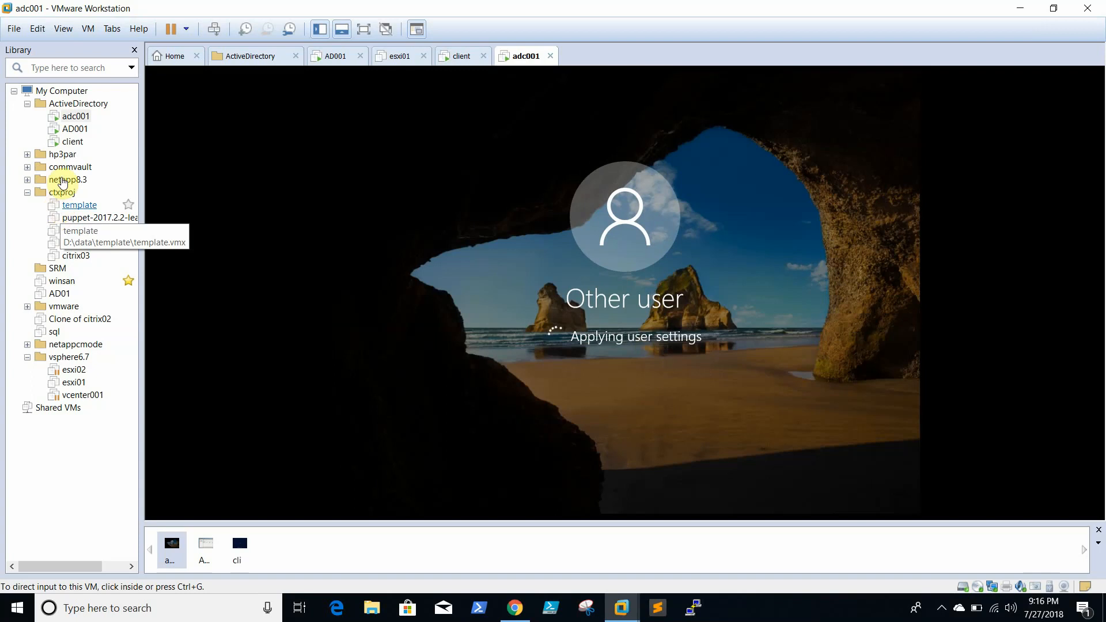
{"action": "left_click", "coordinate": [71, 141]}
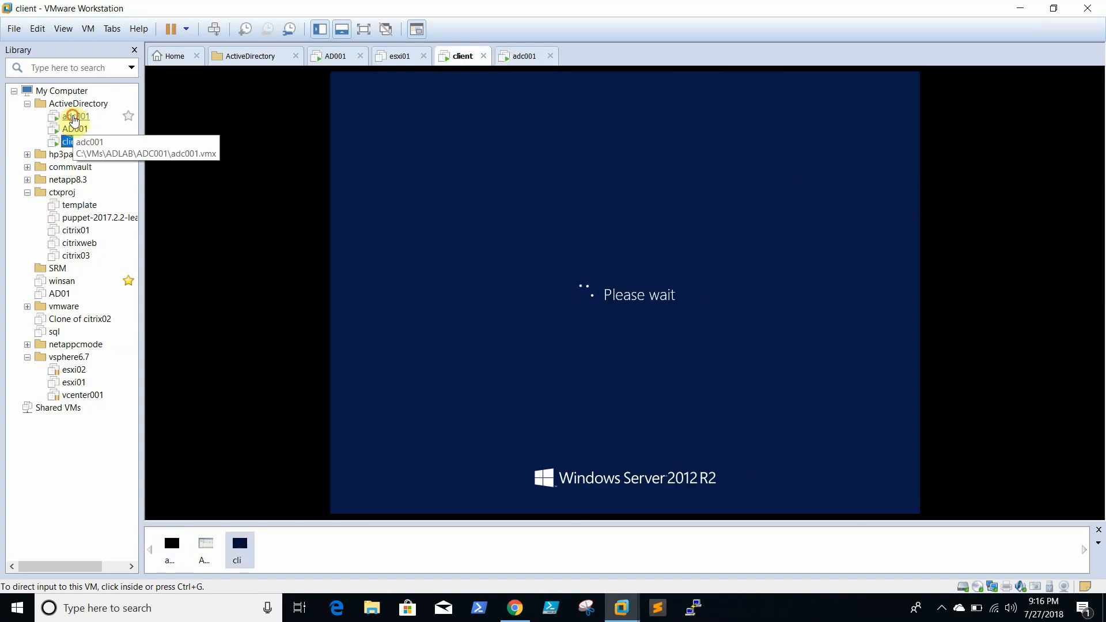
- Return to adc001 and let its Server Manager dashboard load
{"action": "left_click", "coordinate": [74, 115]}
{"action": "left_click", "coordinate": [674, 242]}
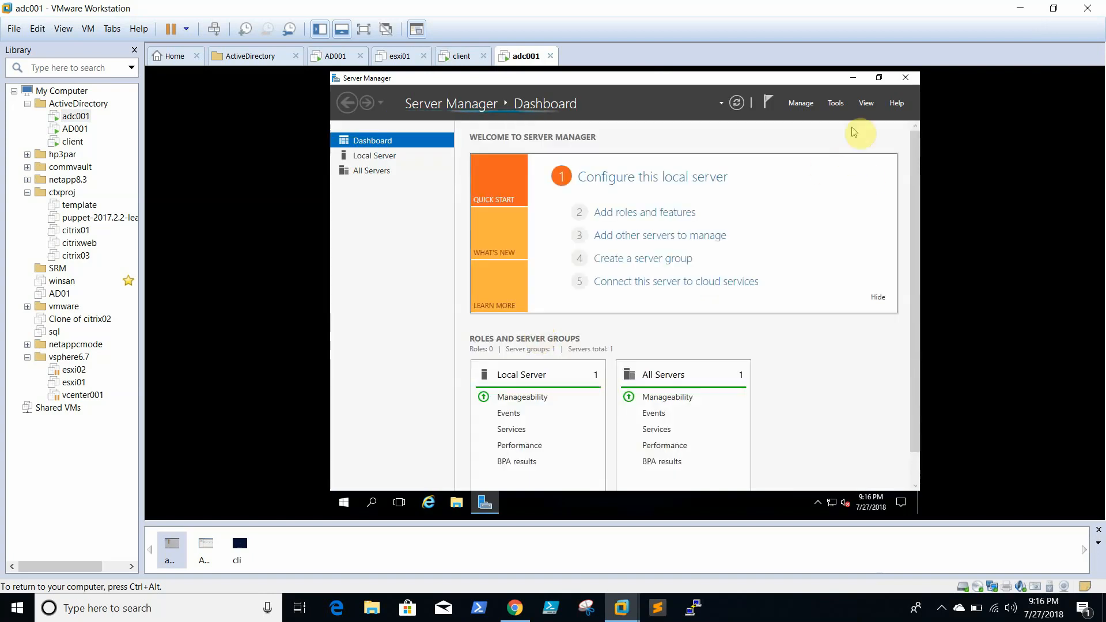
{"action": "left_click", "coordinate": [805, 105]}
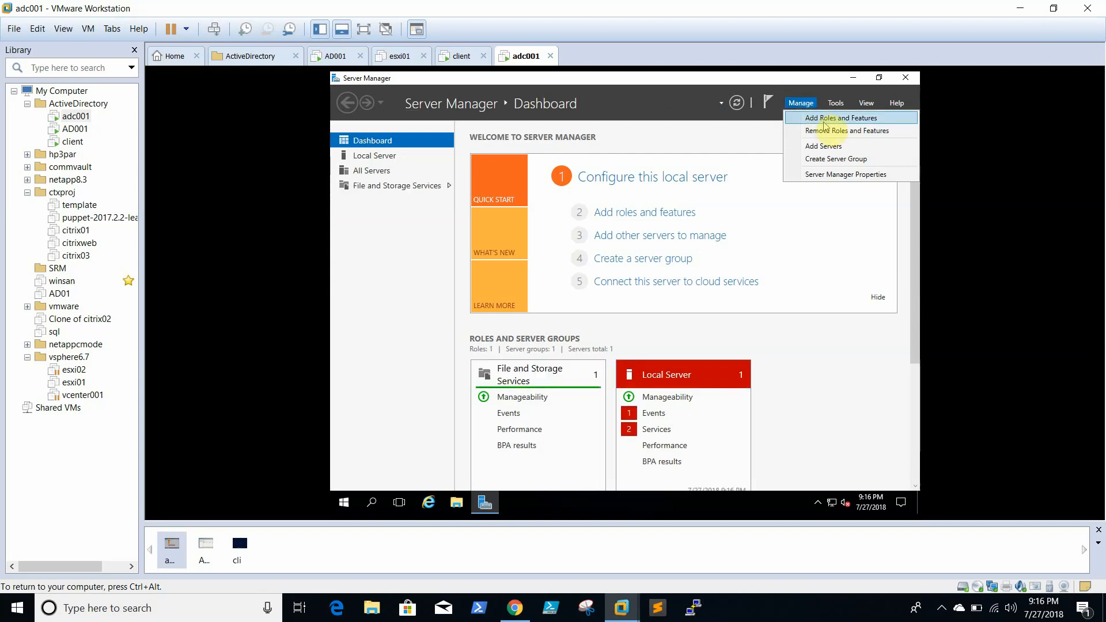
{"action": "left_click", "coordinate": [835, 118]}
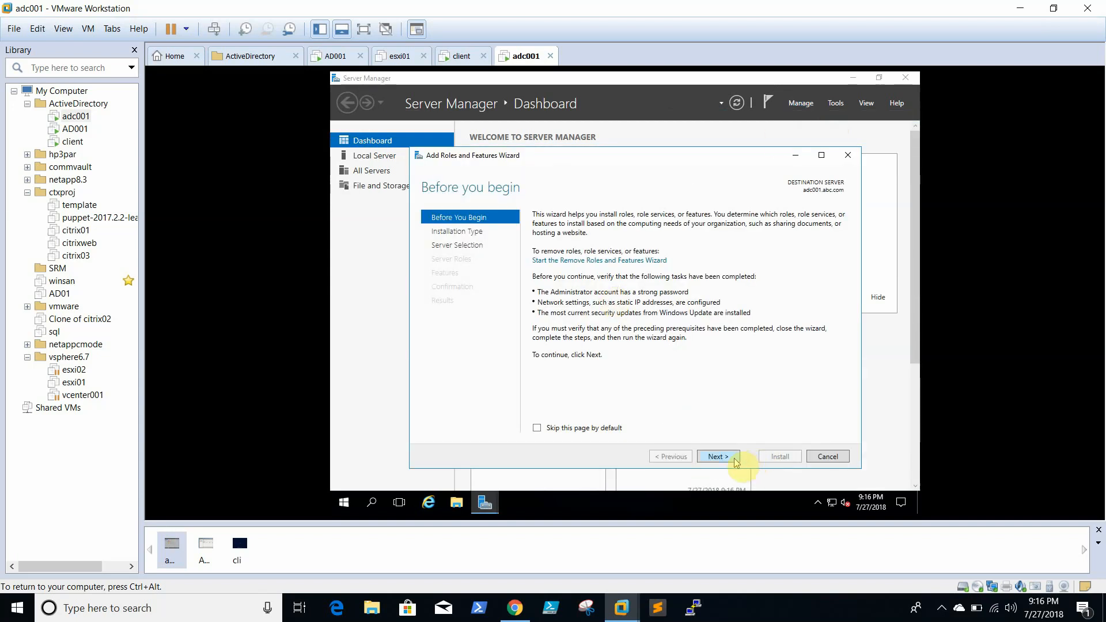
{"action": "left_click", "coordinate": [733, 458]}
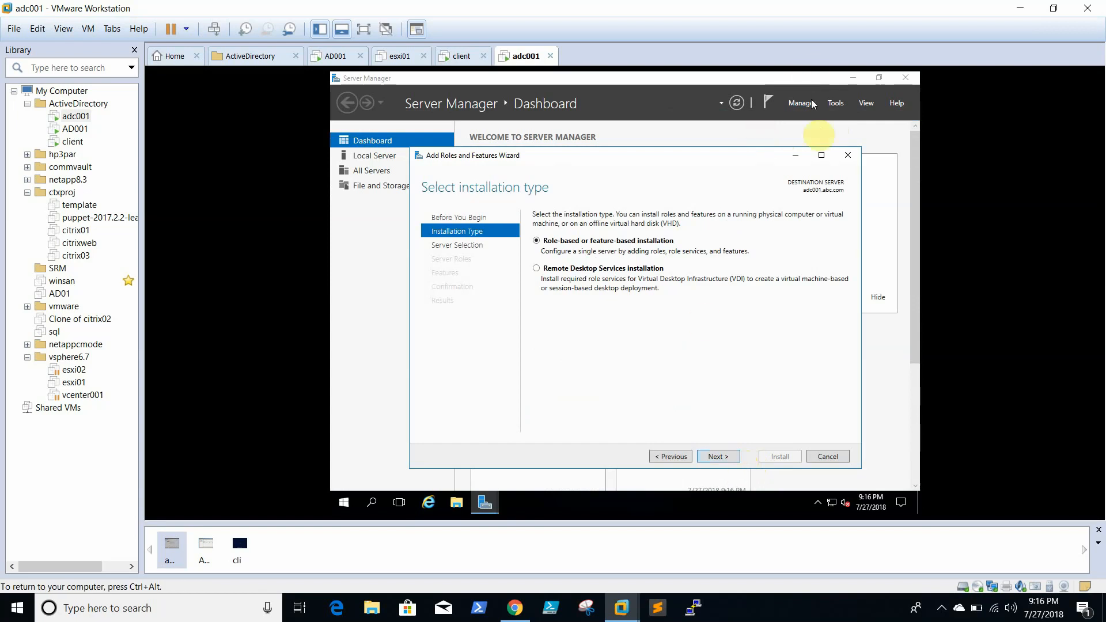
{"action": "left_click", "coordinate": [847, 156]}
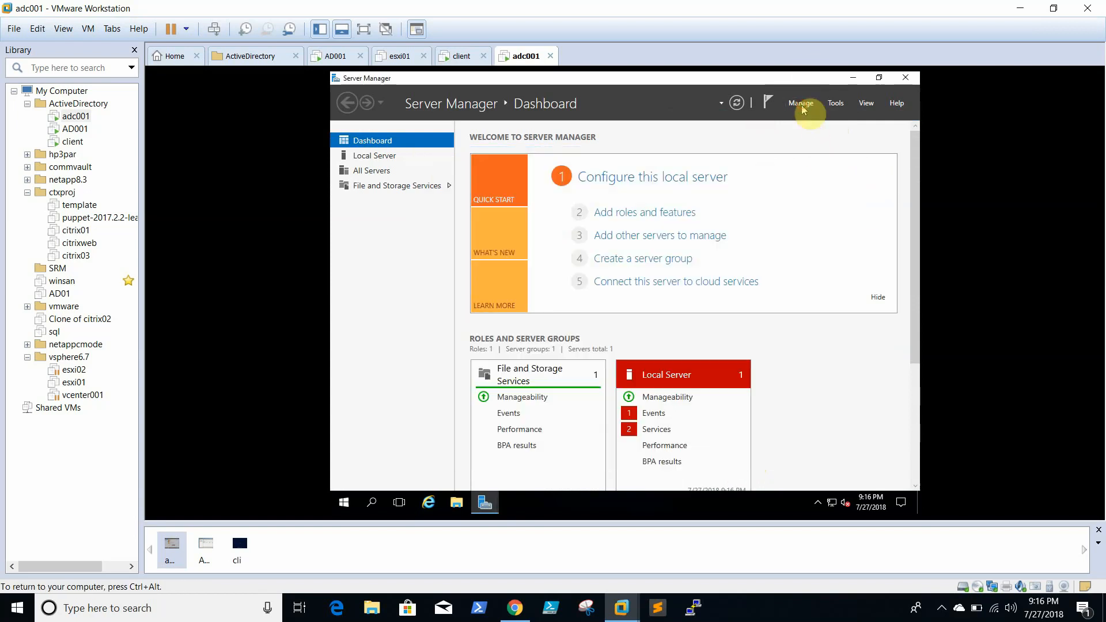
{"action": "left_click", "coordinate": [800, 103]}
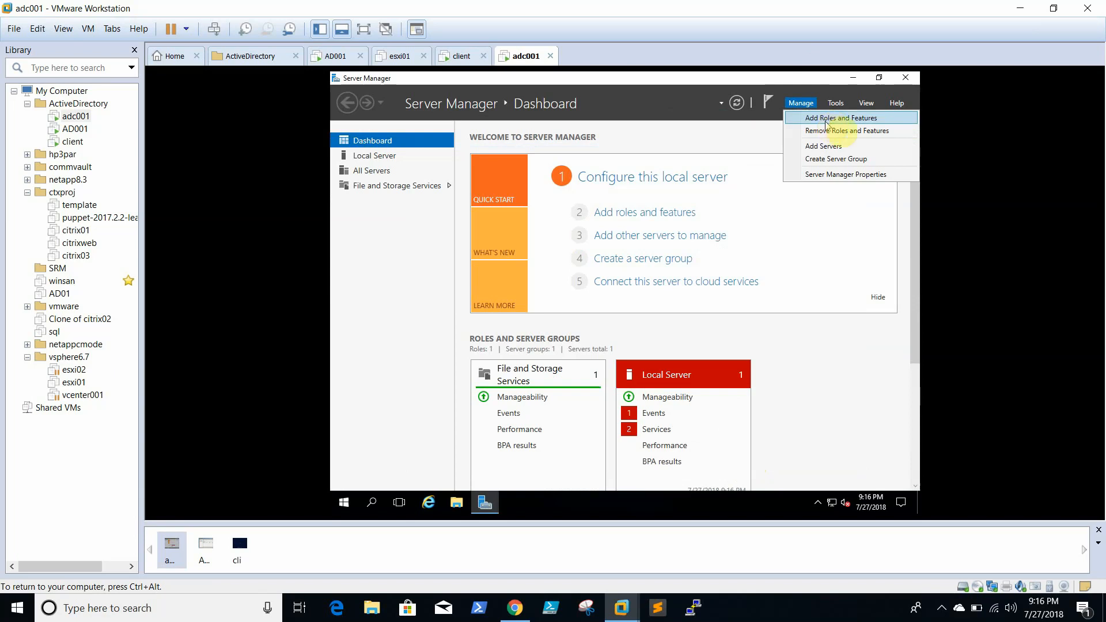
- In adc001's Add Roles and Features Wizard, select Active Directory Domain Services with its management tools
{"action": "left_click", "coordinate": [852, 119]}
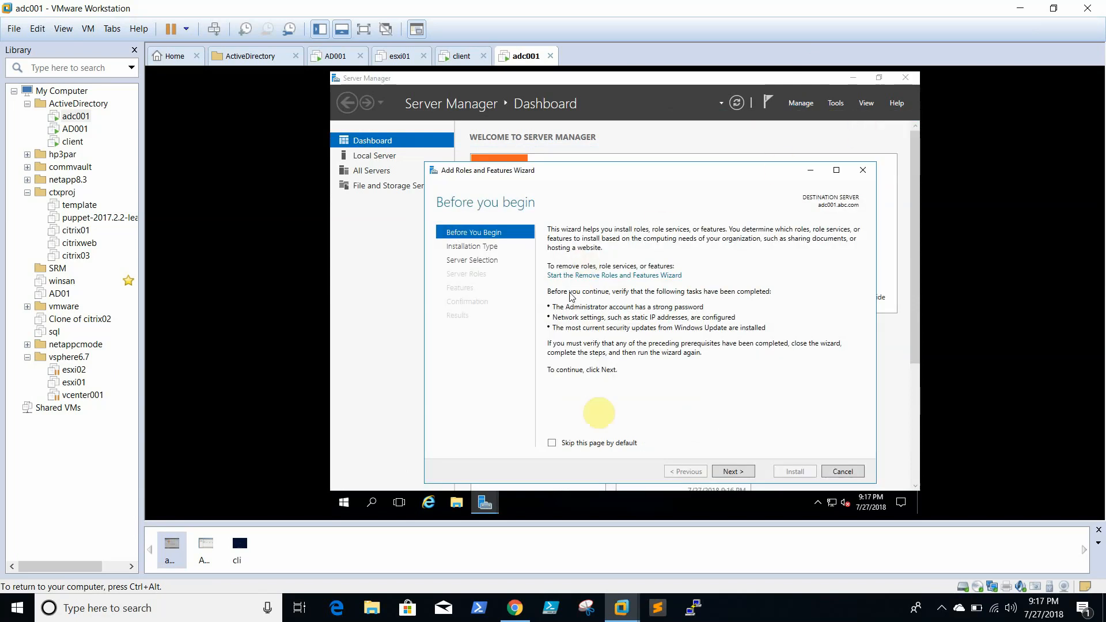
{"action": "left_click", "coordinate": [733, 471]}
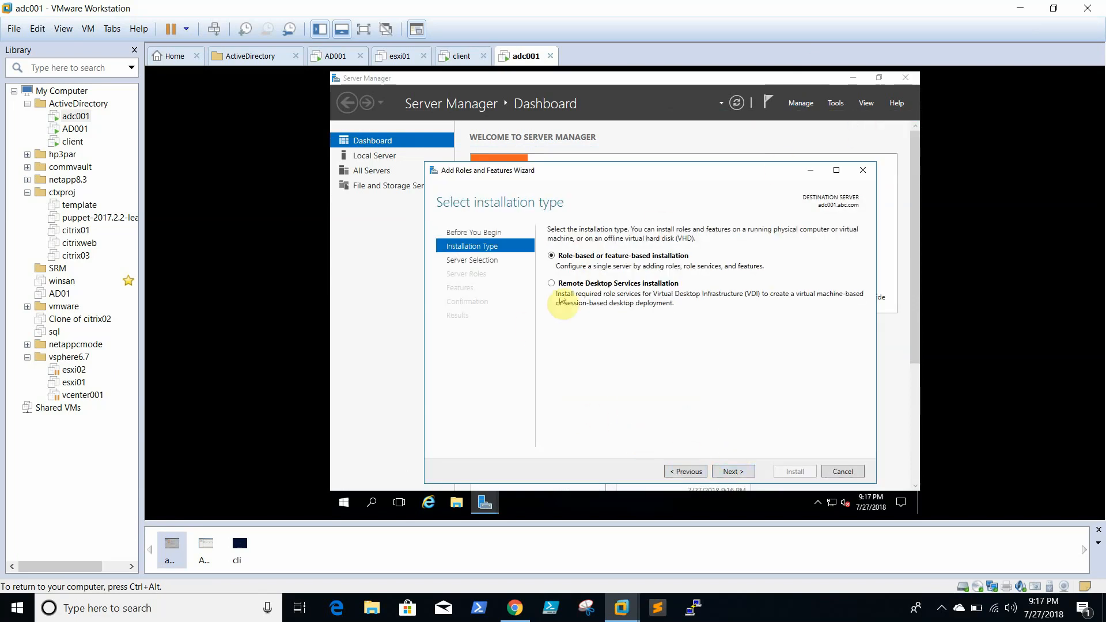
{"action": "left_click", "coordinate": [738, 473]}
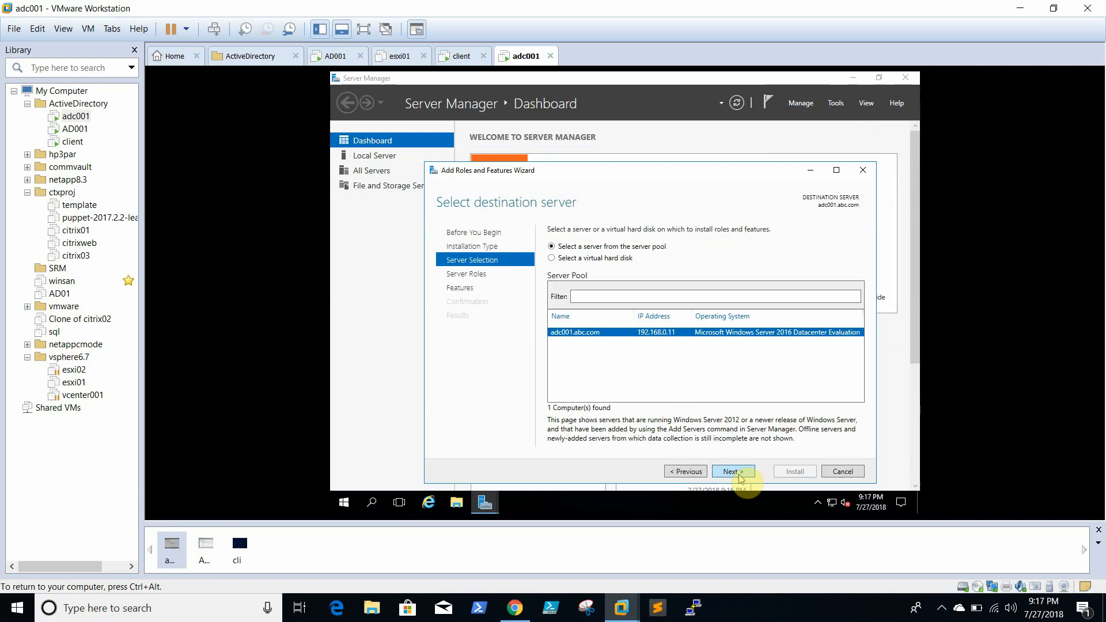
{"action": "left_click", "coordinate": [740, 476]}
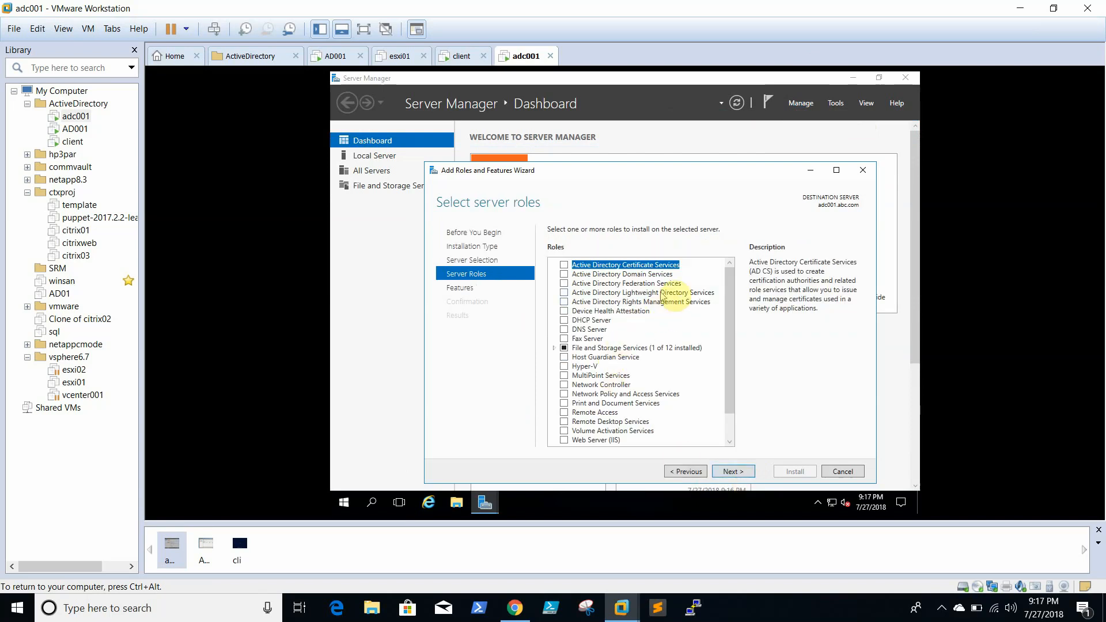
{"action": "left_click", "coordinate": [564, 275]}
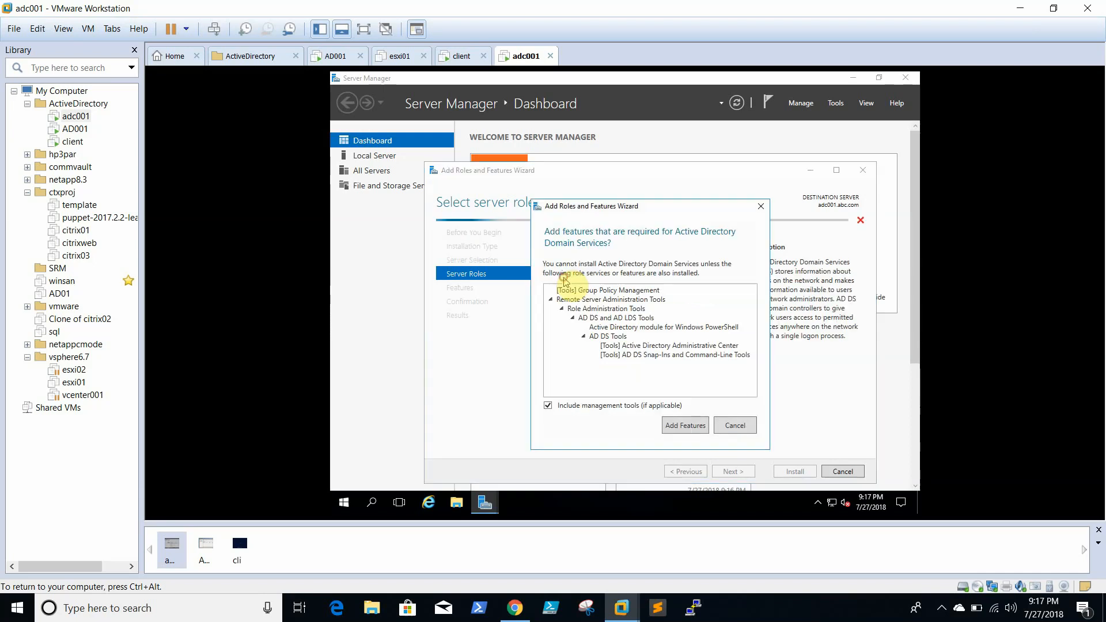
{"action": "left_click", "coordinate": [742, 426]}
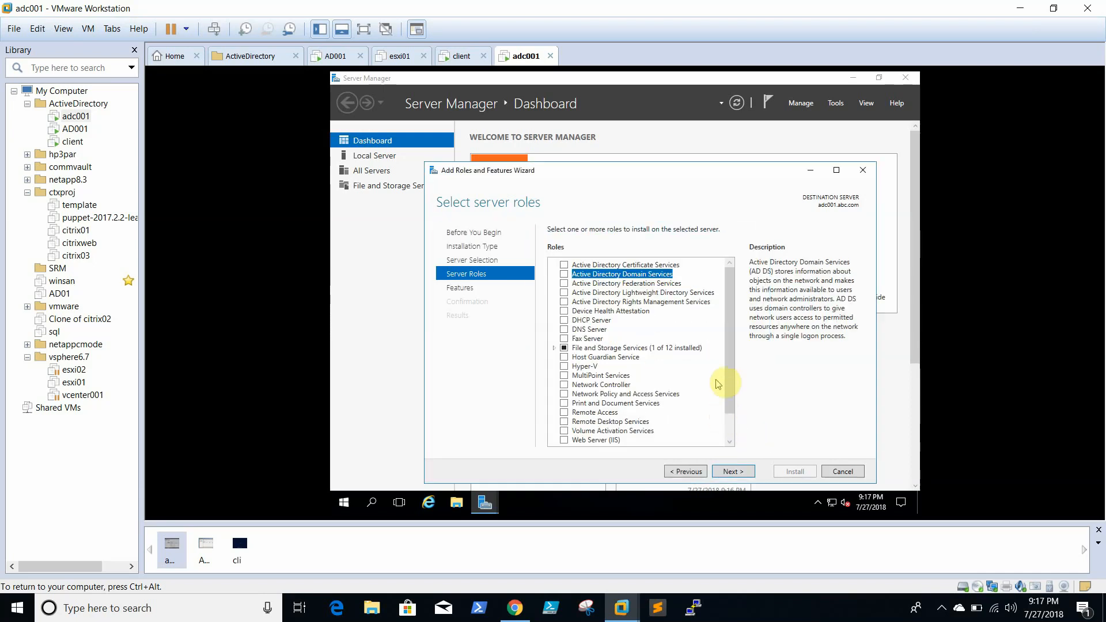
{"action": "scroll", "coordinate": [753, 403], "scroll_direction": "down", "scroll_amount": 1}
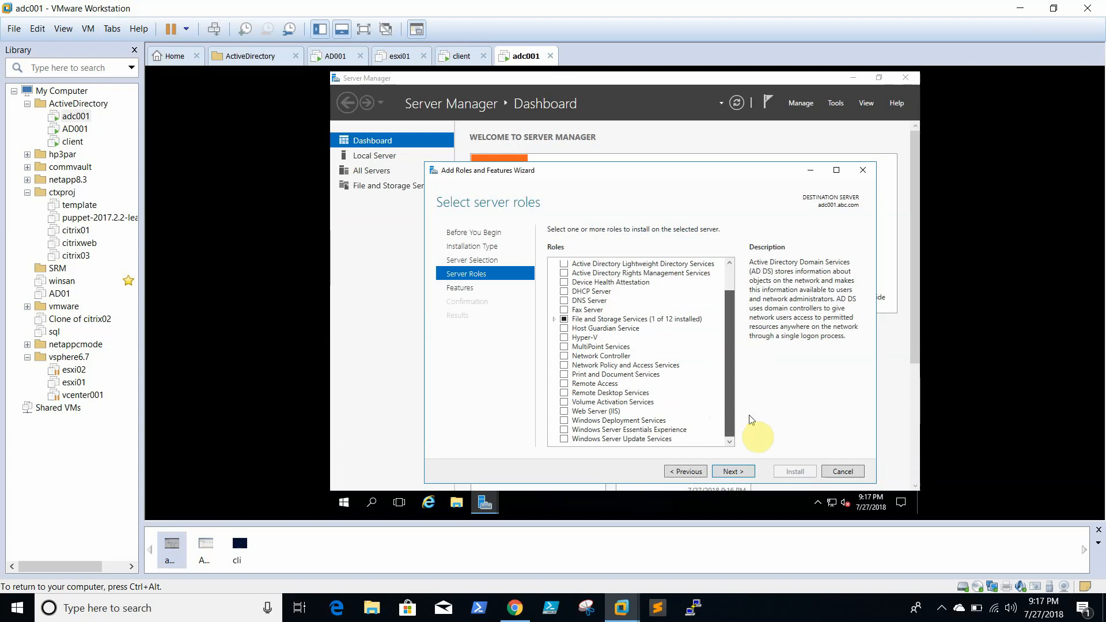
{"action": "scroll", "coordinate": [737, 325], "scroll_direction": "up", "scroll_amount": 1}
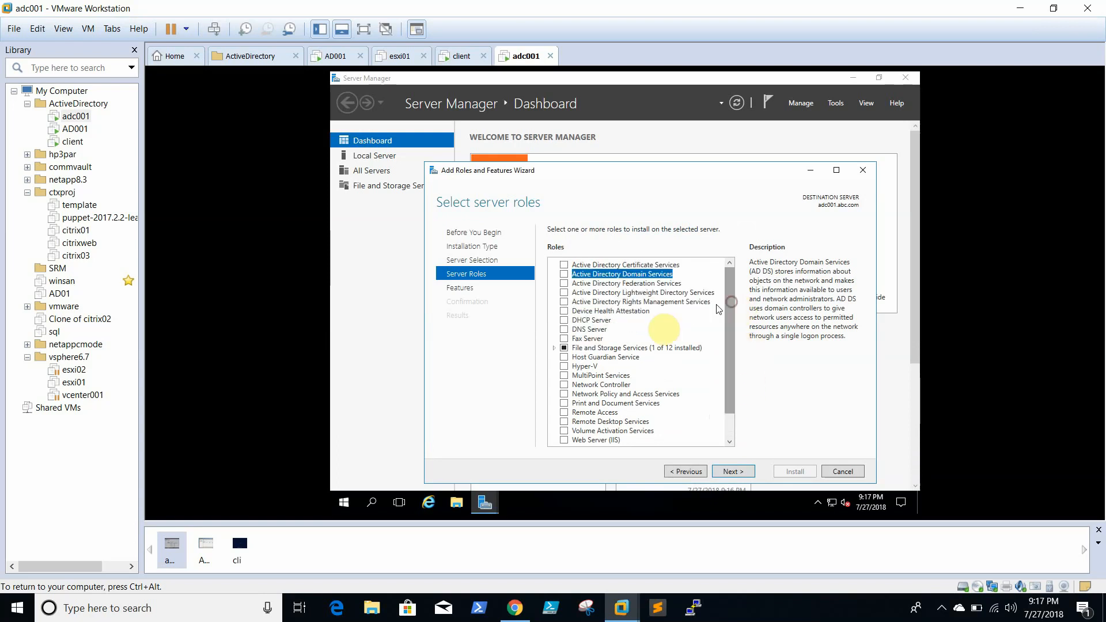
- Add the DNS Server role with its tools and start the installation
{"action": "left_click", "coordinate": [564, 330]}
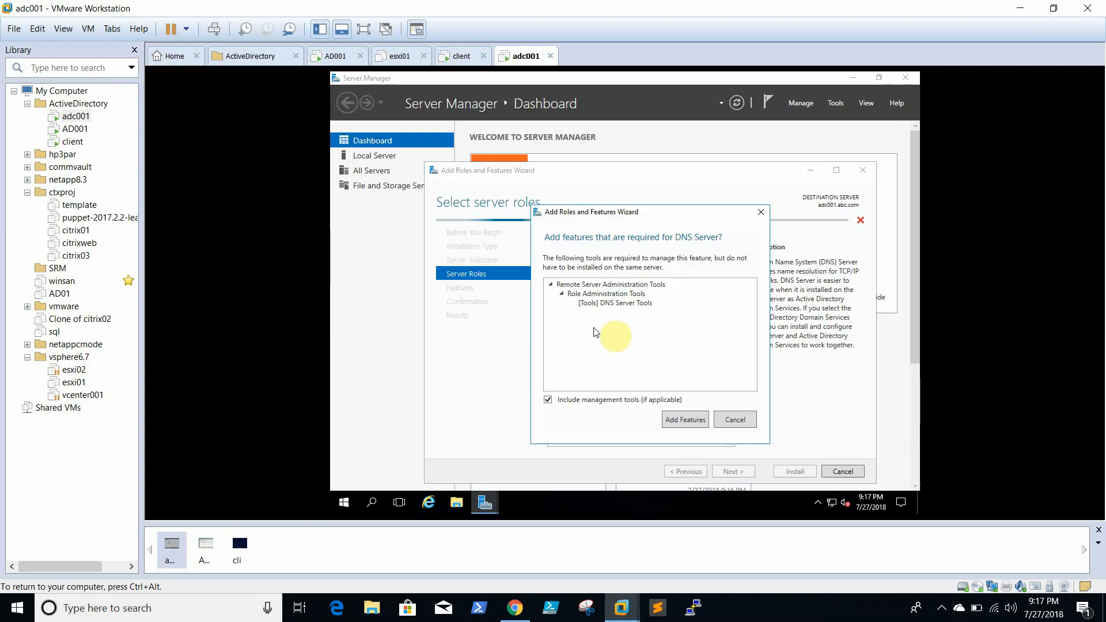
{"action": "left_click", "coordinate": [688, 417]}
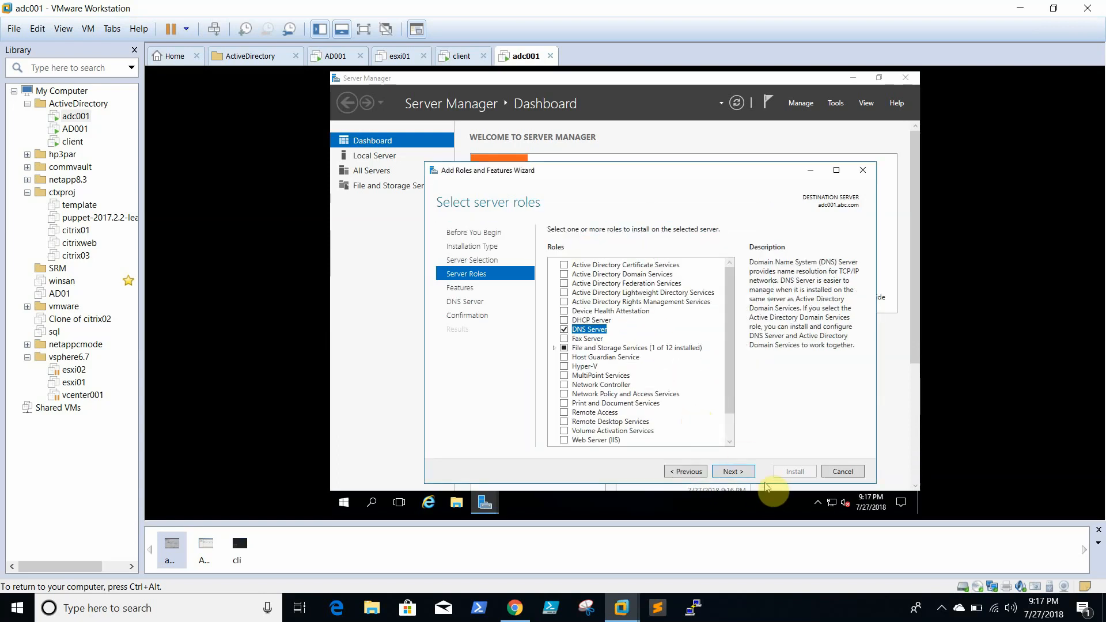
{"action": "left_click", "coordinate": [744, 473]}
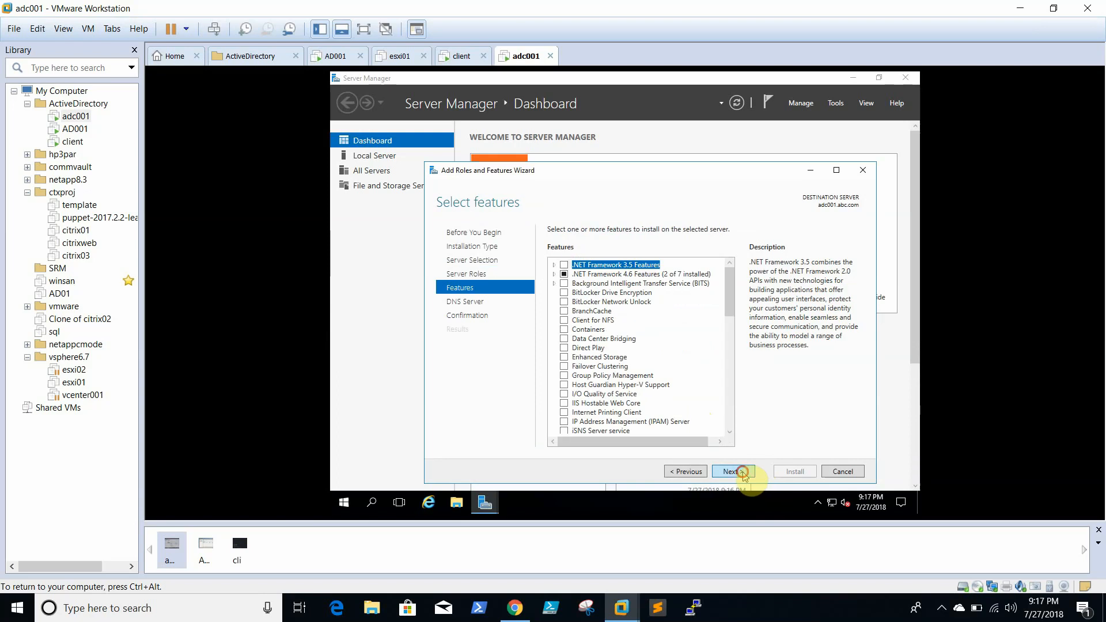
{"action": "left_click", "coordinate": [744, 473]}
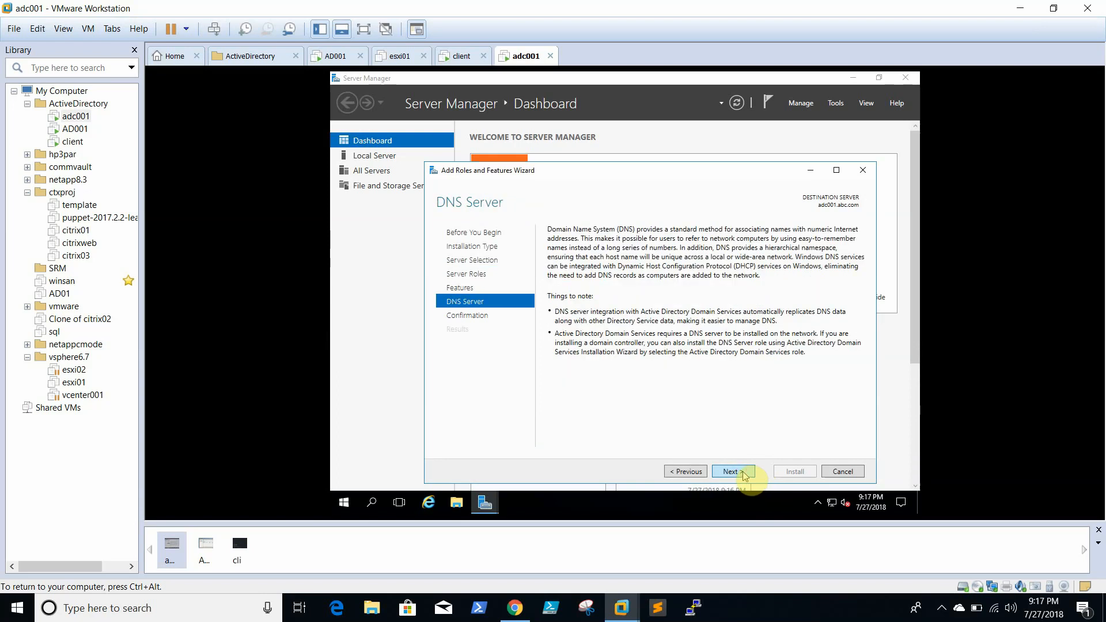
{"action": "left_click", "coordinate": [744, 474]}
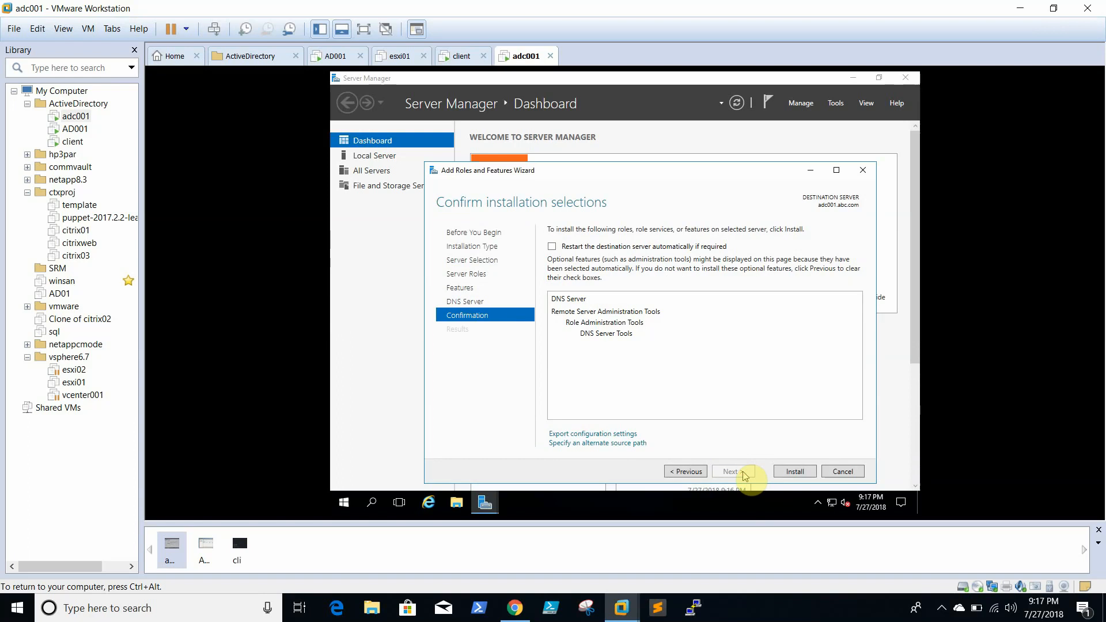
{"action": "left_click", "coordinate": [792, 472]}
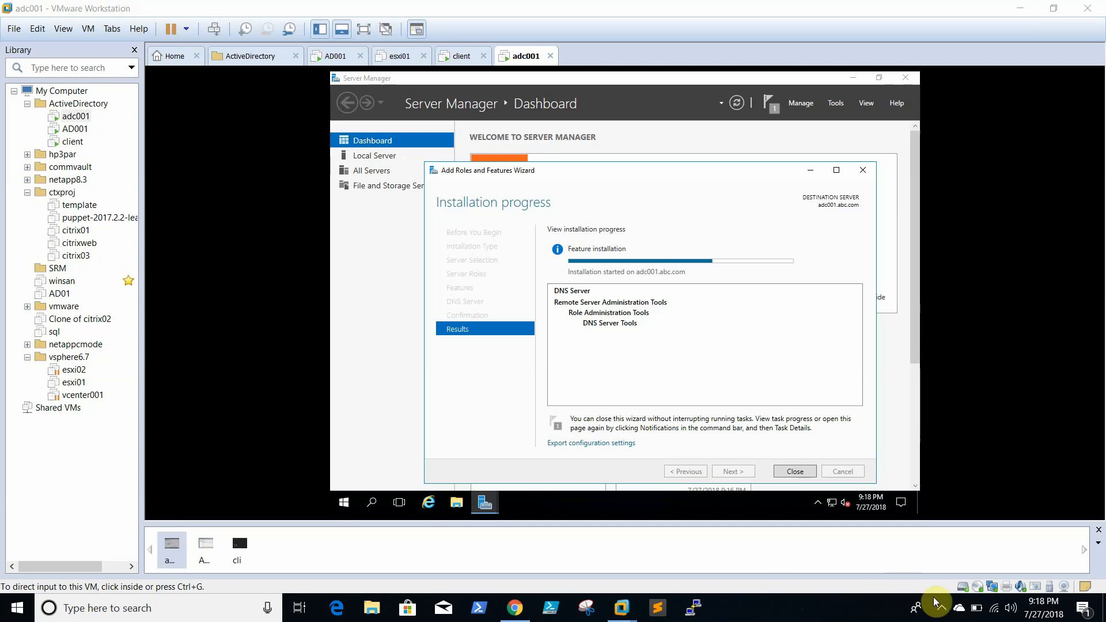
- Leave the DNS Server install running and switch to the client VM's lock screen
{"action": "left_click", "coordinate": [945, 610]}
{"action": "left_click", "coordinate": [954, 609]}
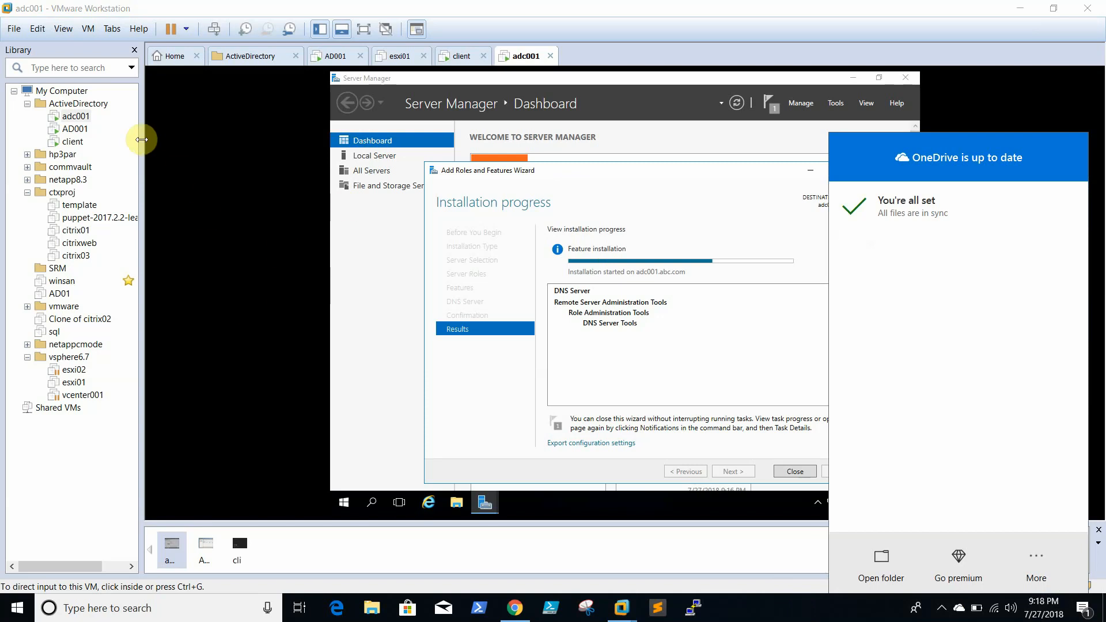
{"action": "left_click", "coordinate": [76, 143]}
{"action": "left_click", "coordinate": [513, 250]}
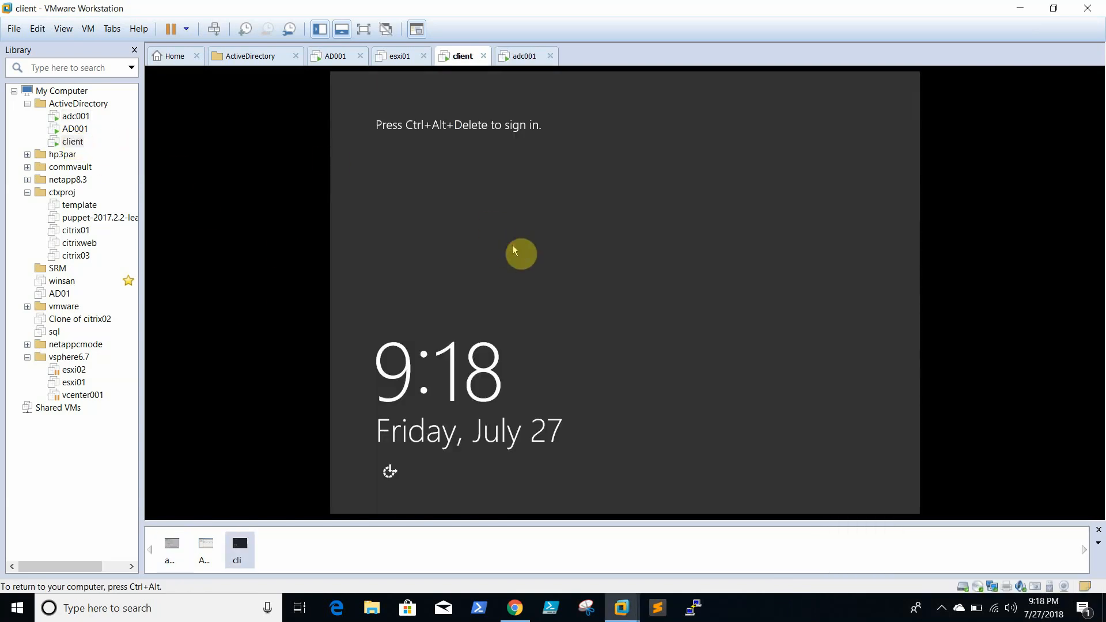
- On the client VM, sign in as Other user with the abc.com domain administrator account
{"action": "key", "text": "ctrl+alt+Insert"}
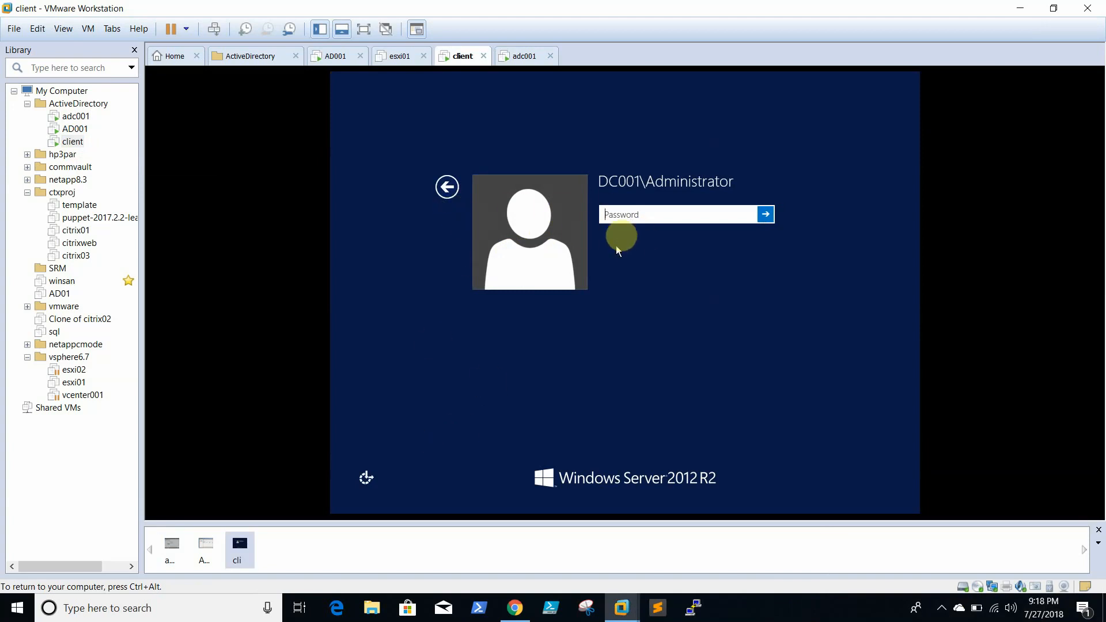
{"action": "left_click", "coordinate": [447, 187]}
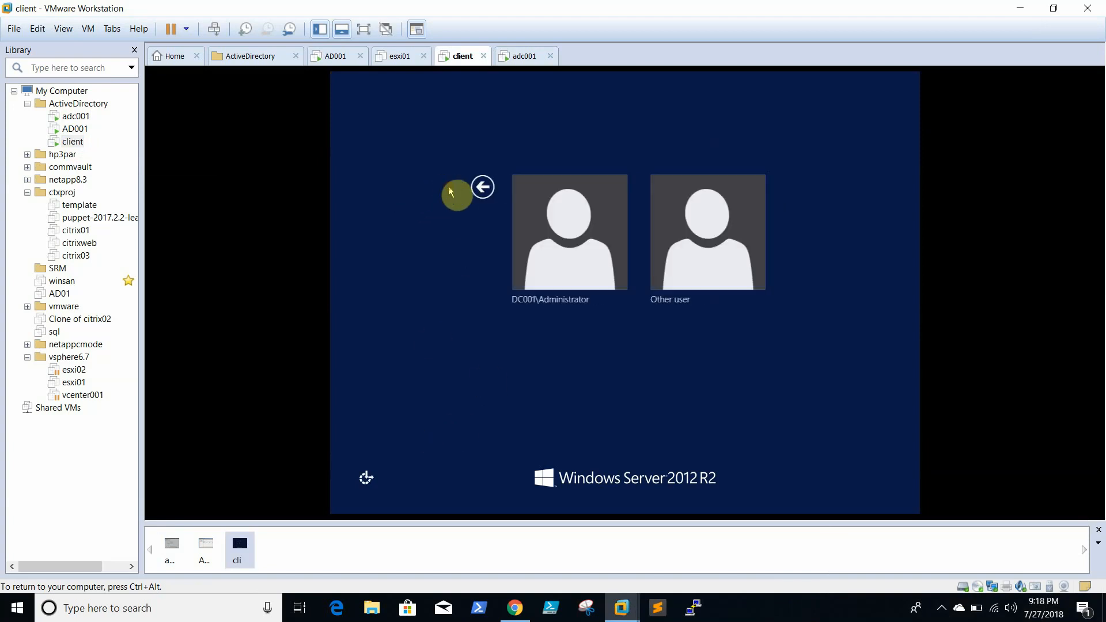
{"action": "left_click", "coordinate": [655, 245]}
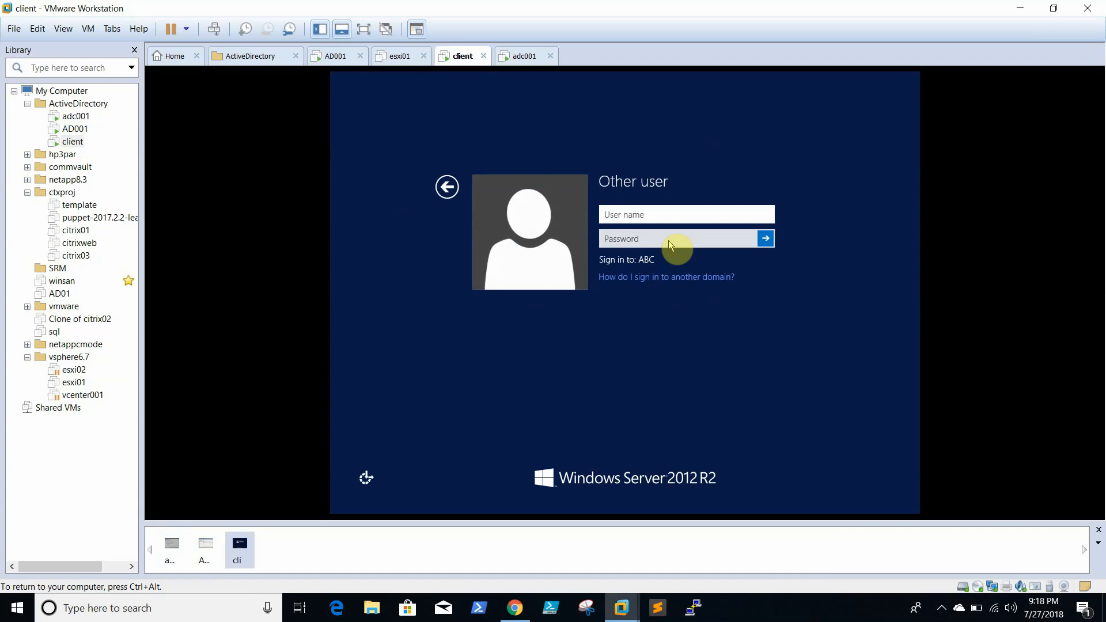
{"action": "type", "text": "administrator@abc.com"}
{"action": "key", "text": "Tab"}
{"action": "type", "text": "P"}
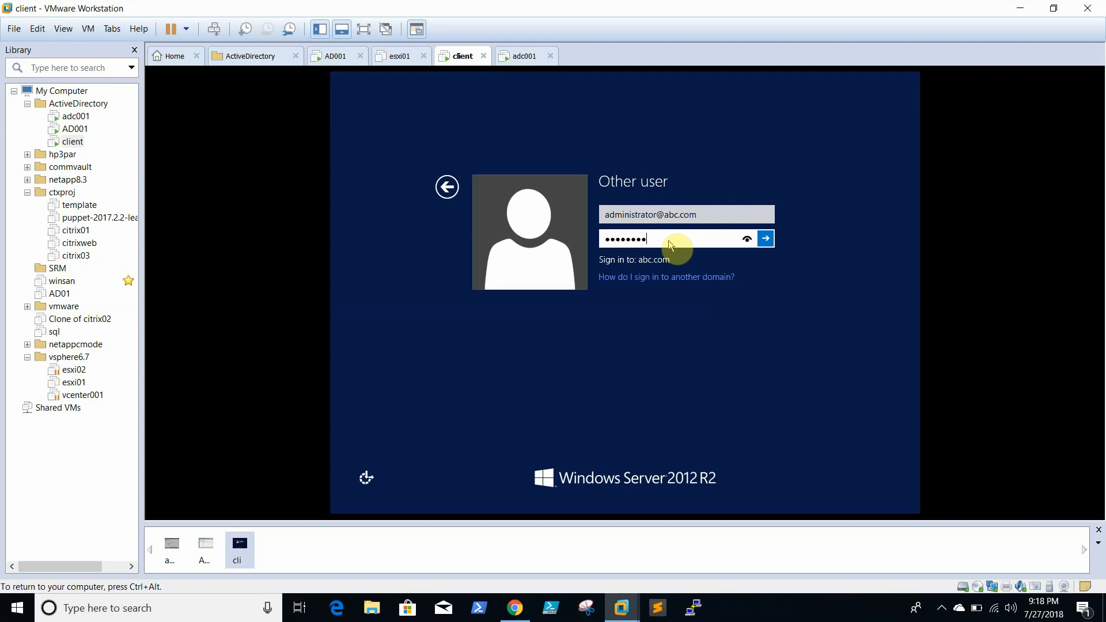
{"action": "key", "text": "Return"}
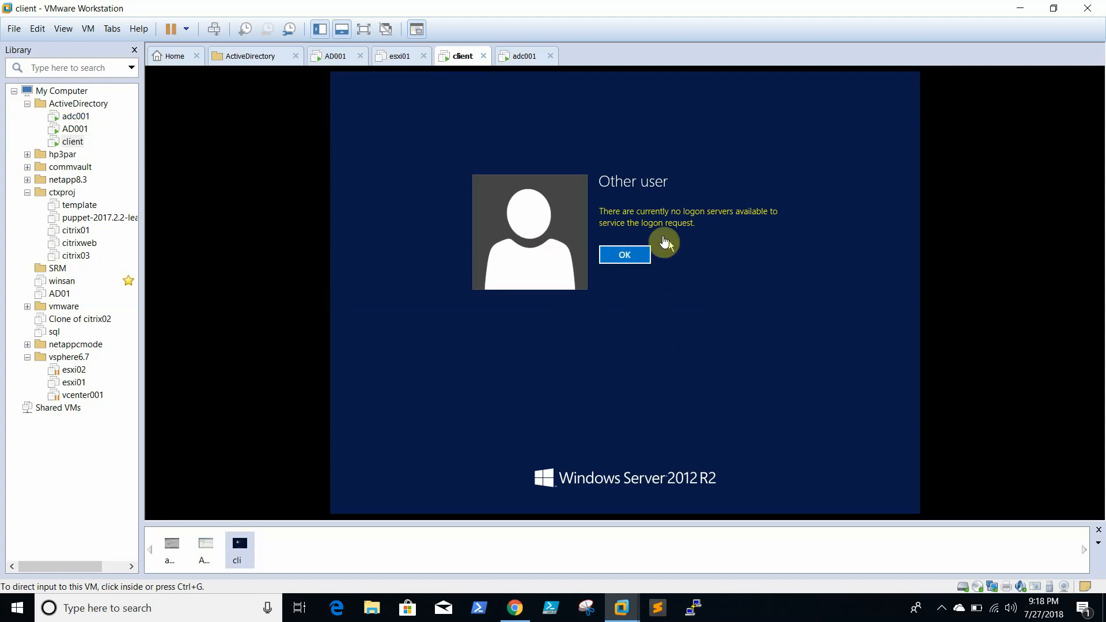
- Dismiss the no-logon-servers error and reach the client's Server Manager desktop
{"action": "left_click", "coordinate": [626, 256]}
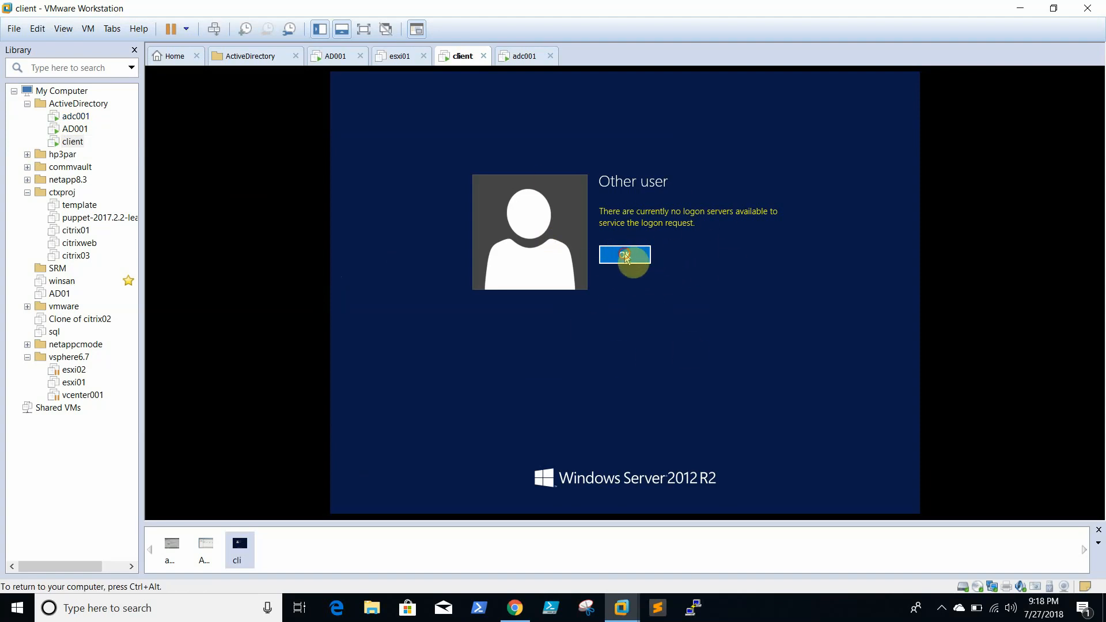
{"action": "left_click", "coordinate": [626, 256]}
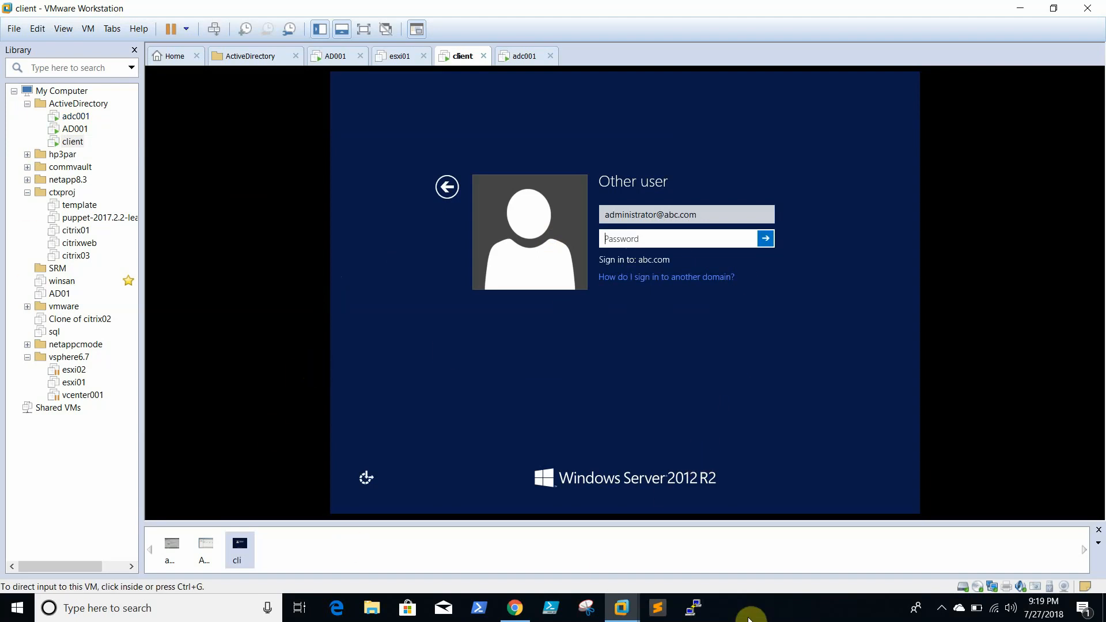
{"action": "left_click", "coordinate": [841, 607]}
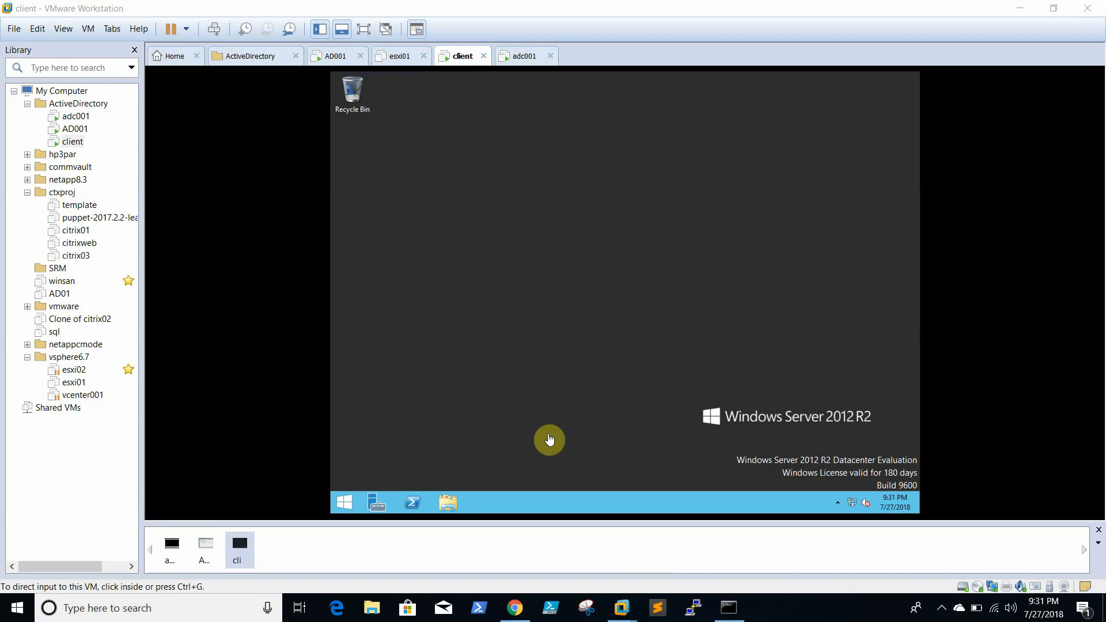
{"action": "left_click", "coordinate": [624, 353]}
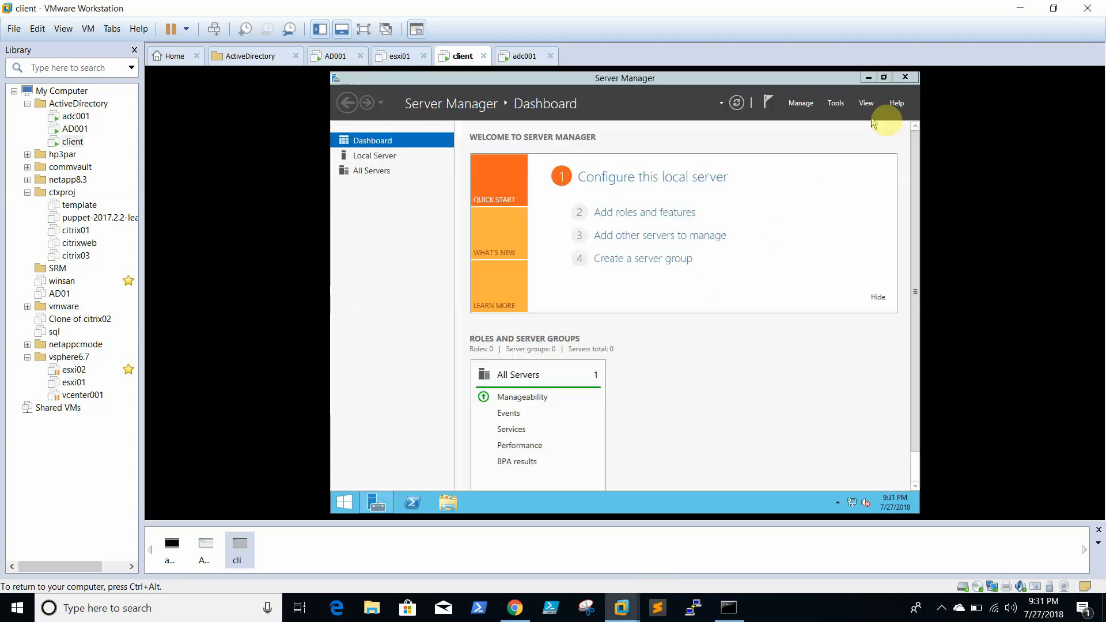
- Confirm in System Properties that the client is named dc001 in abc.com, then switch to adc001
{"action": "left_click", "coordinate": [908, 76]}
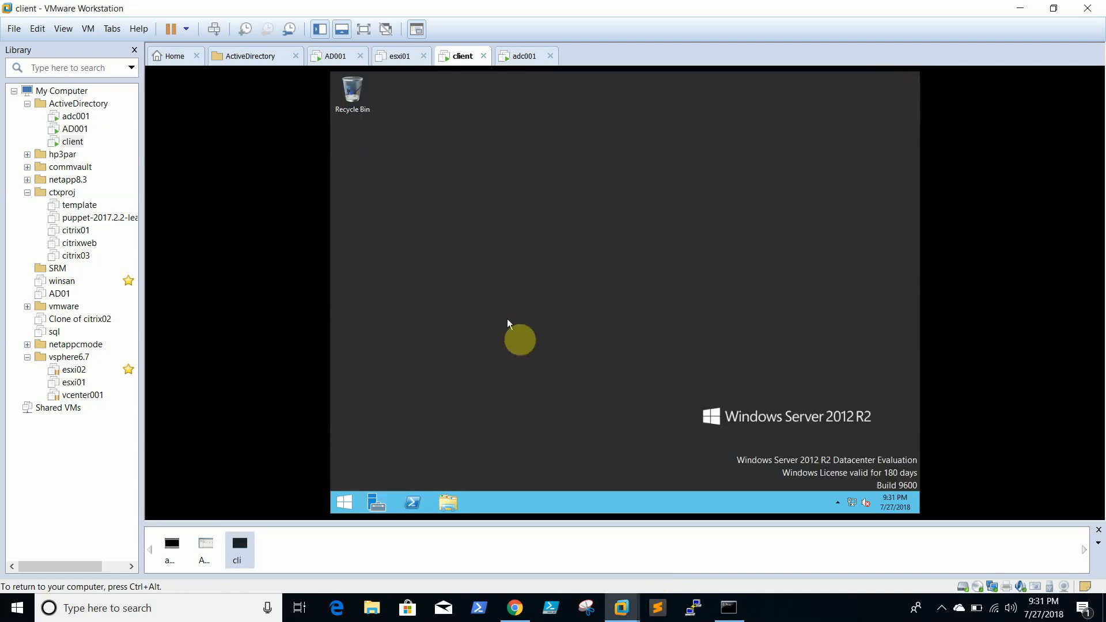
{"action": "right_click", "coordinate": [344, 502]}
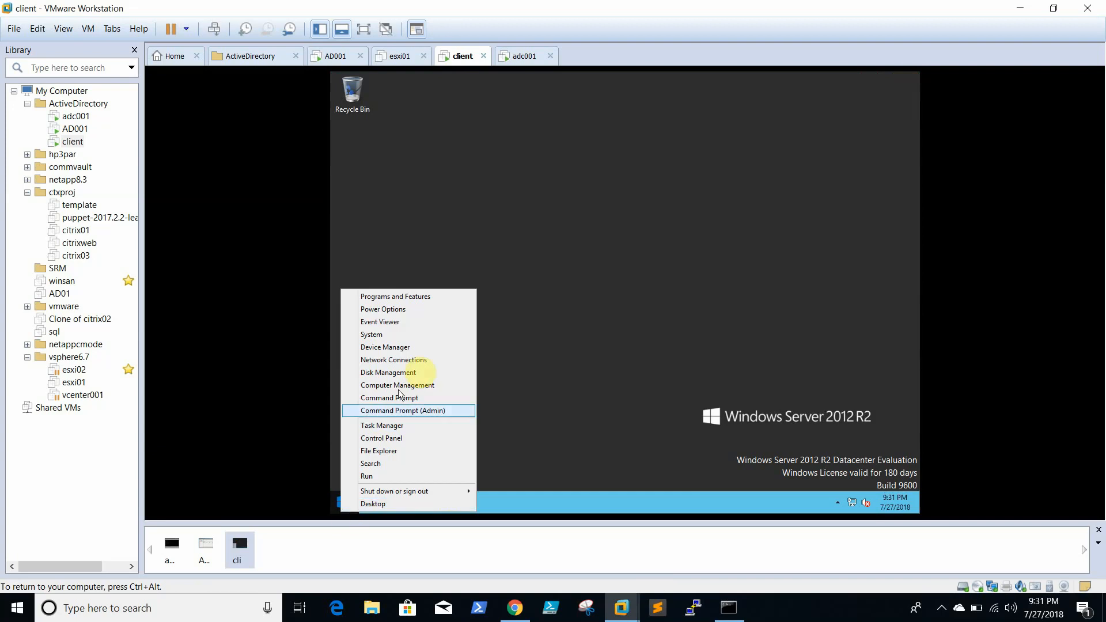
{"action": "left_click", "coordinate": [412, 336]}
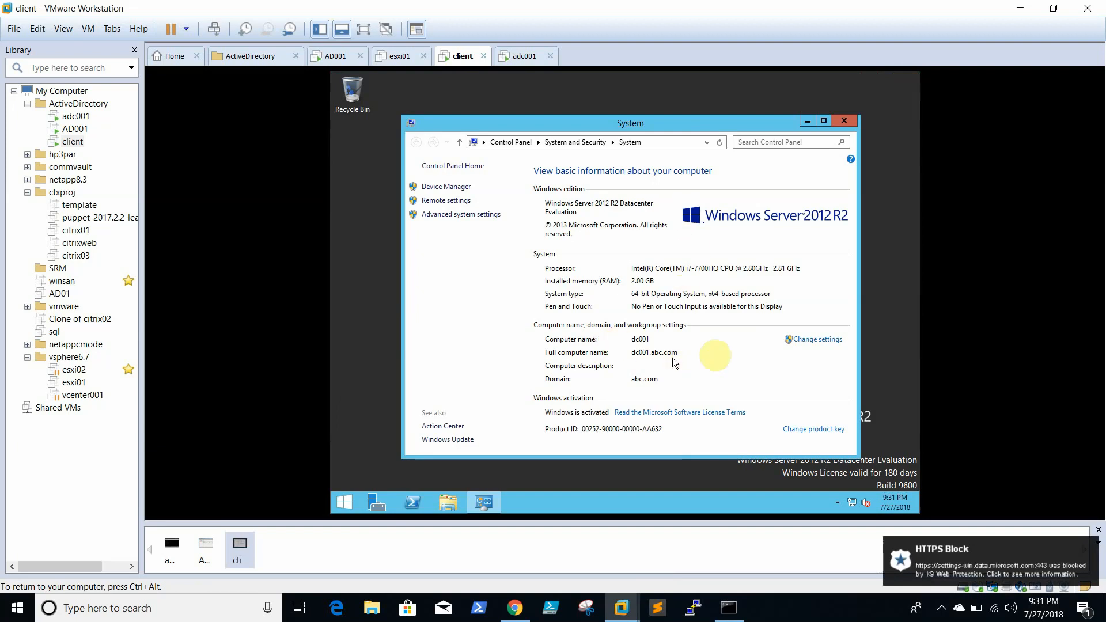
{"action": "left_click", "coordinate": [812, 341]}
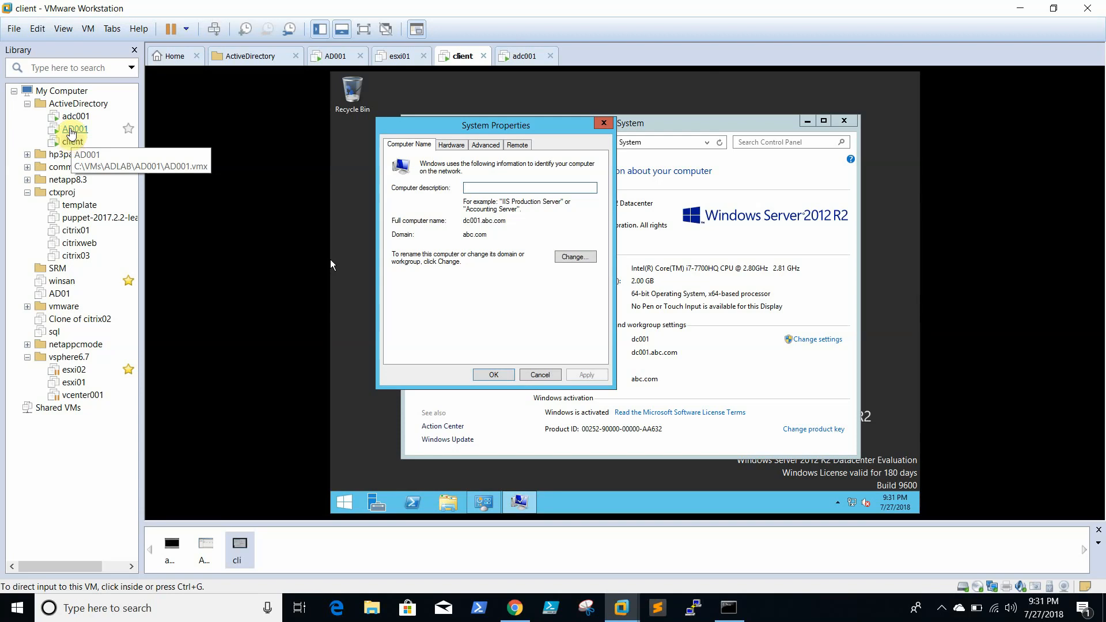
{"action": "left_click", "coordinate": [76, 116]}
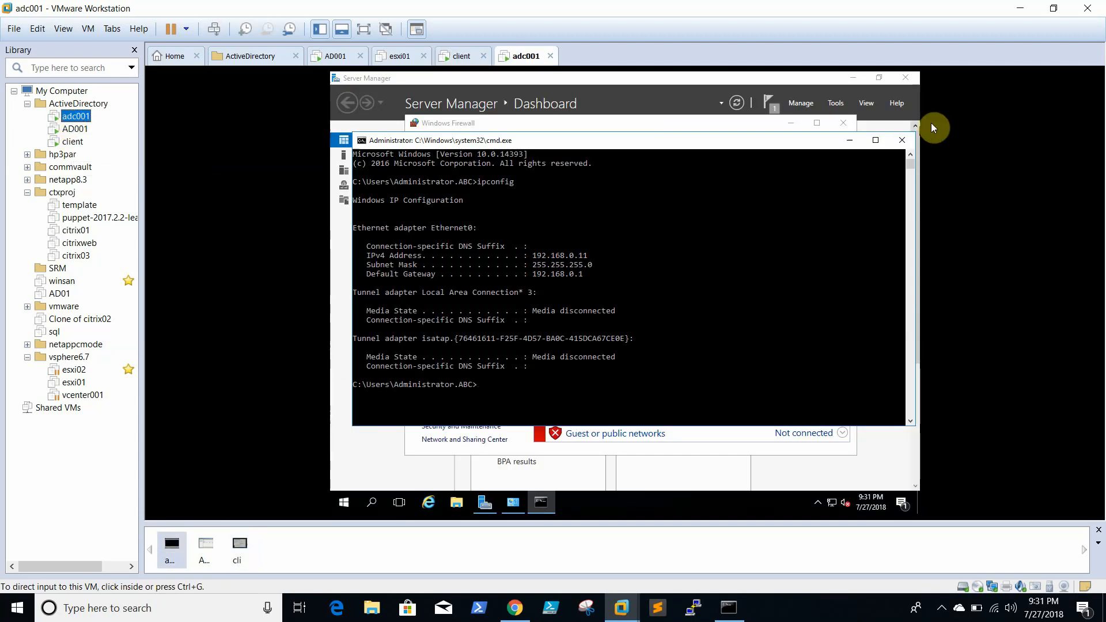
- Close the ipconfig command window, Windows Firewall and Server Manager on adc001
{"action": "left_click", "coordinate": [902, 140]}
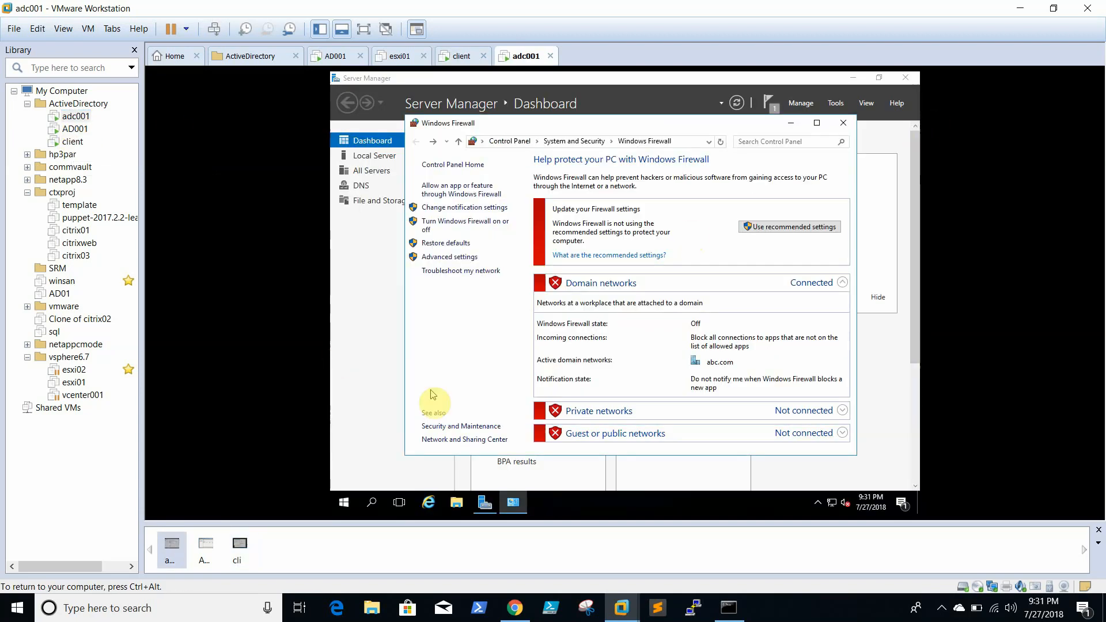
{"action": "left_click", "coordinate": [843, 122]}
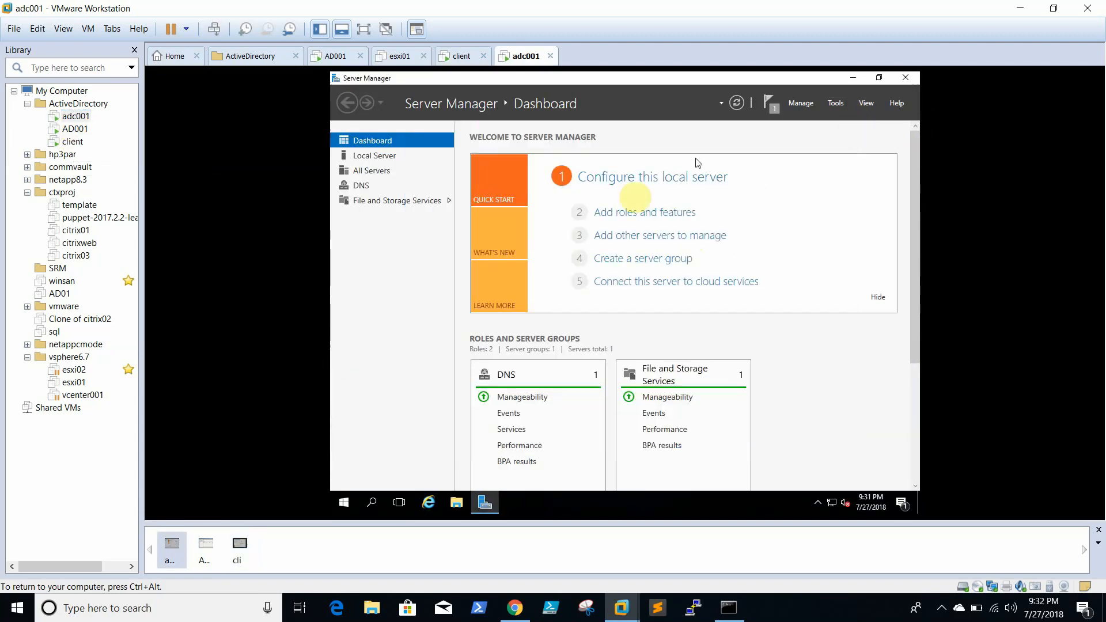
{"action": "left_click", "coordinate": [911, 75]}
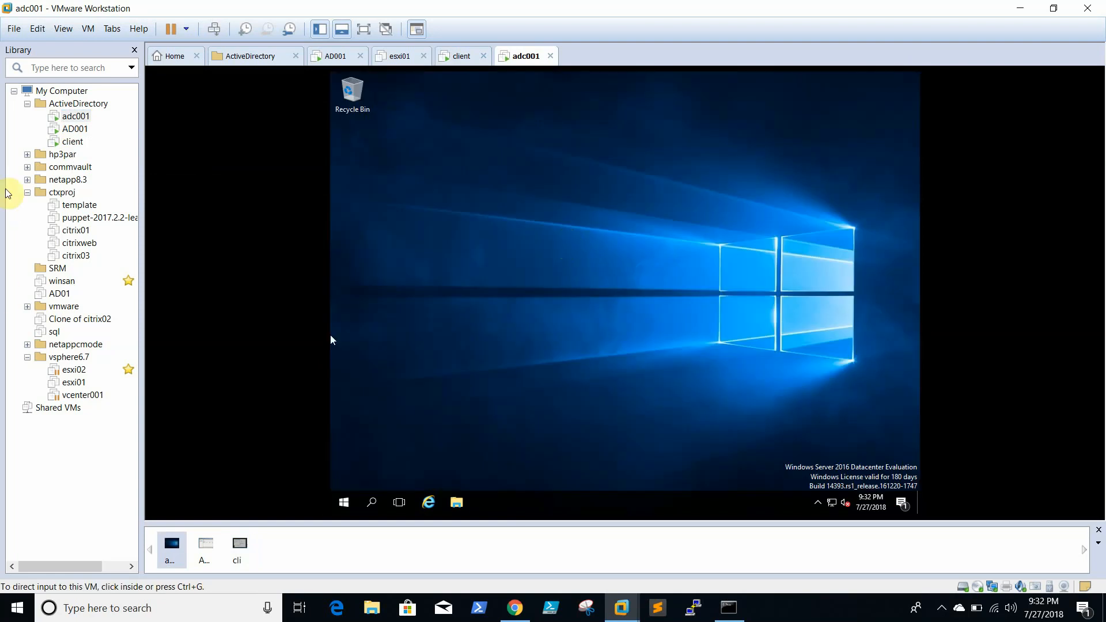
- On AD001, refresh the abc.com zone and confirm the dc001 host record at 192.168.0.122
{"action": "left_click", "coordinate": [78, 129]}
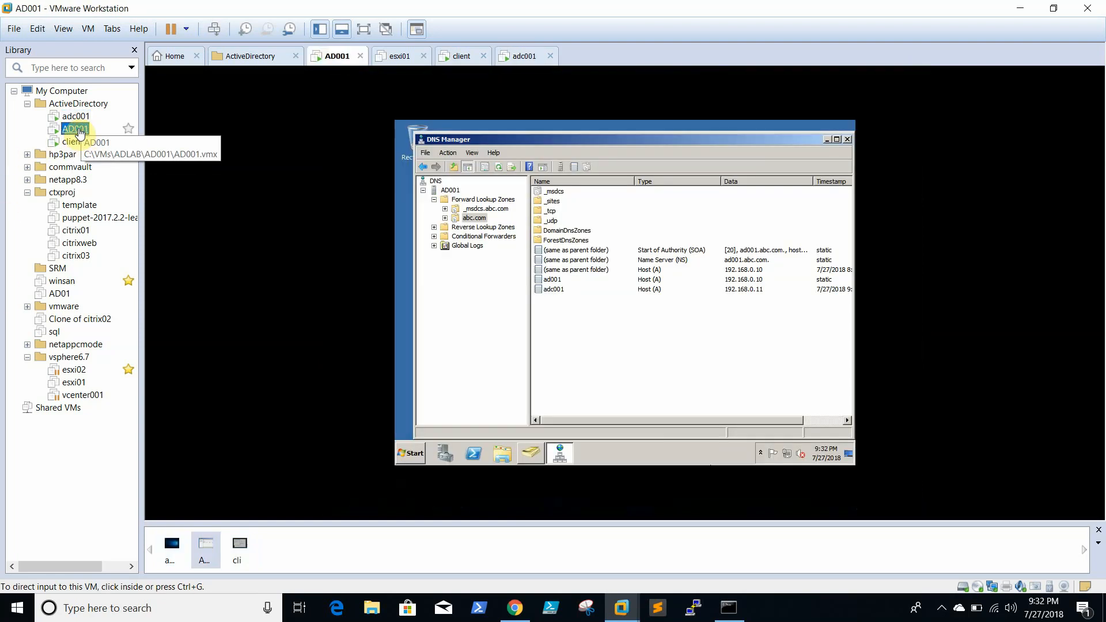
{"action": "right_click", "coordinate": [613, 333]}
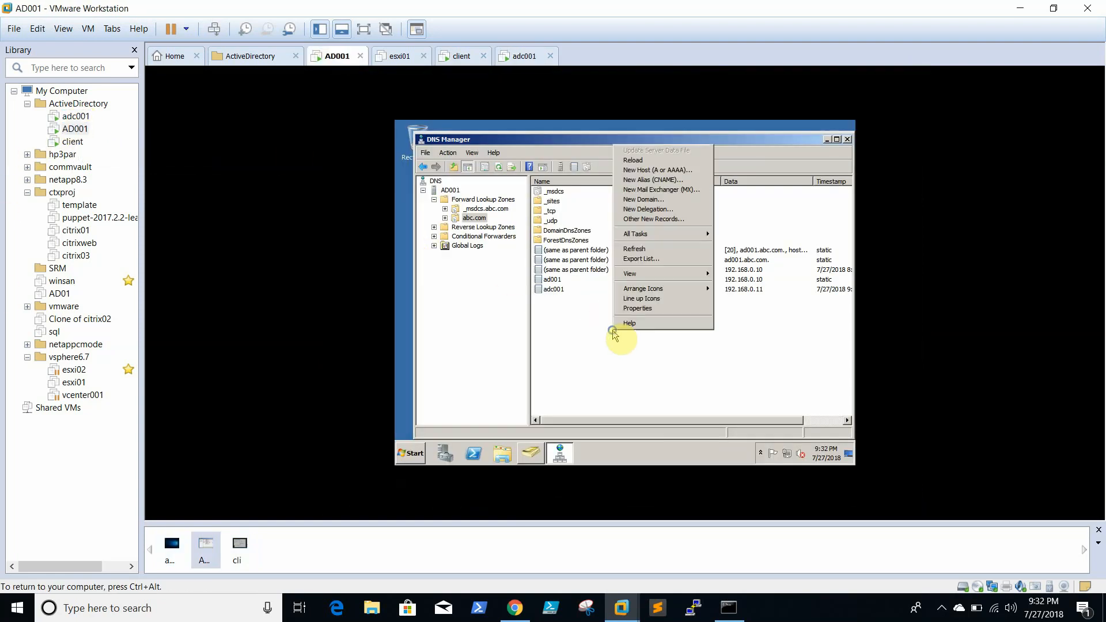
{"action": "left_click", "coordinate": [672, 247]}
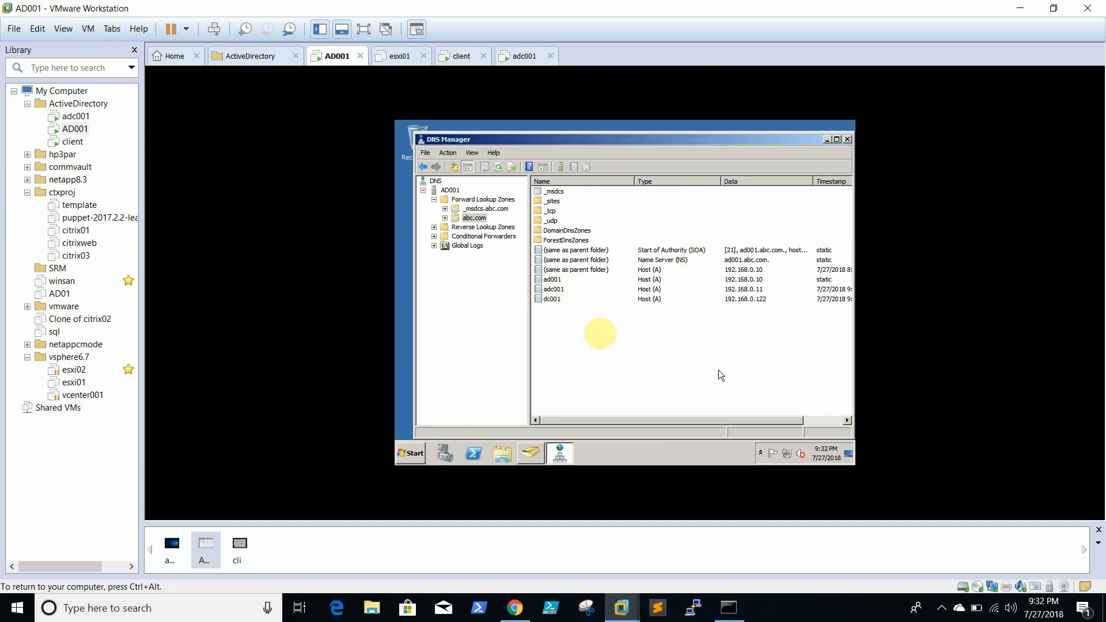
{"action": "left_click", "coordinate": [75, 142]}
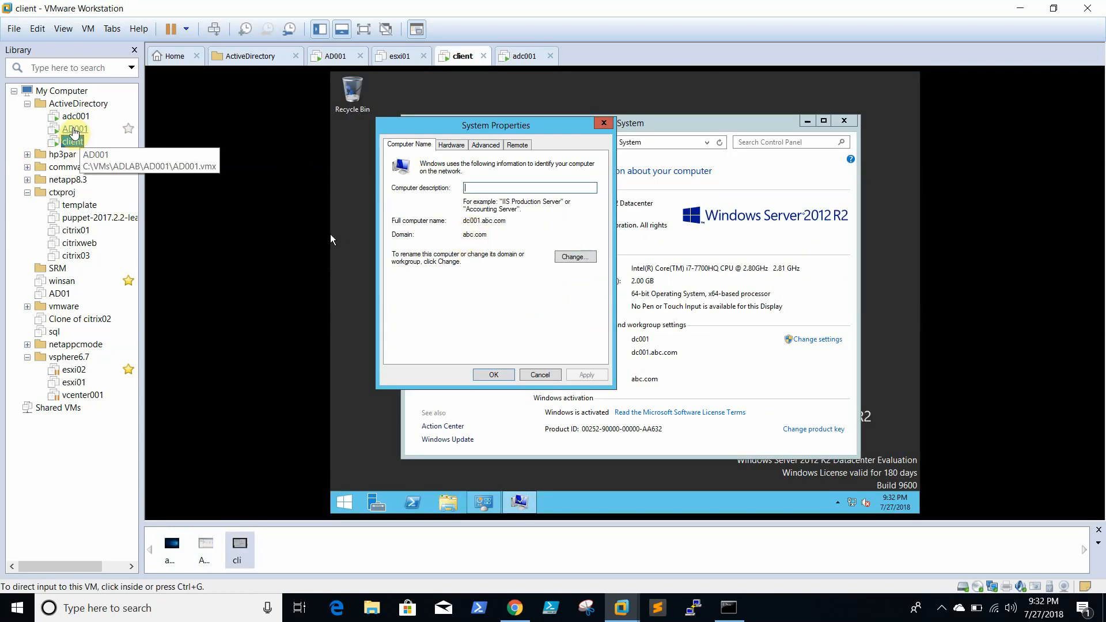
{"action": "left_click", "coordinate": [74, 130]}
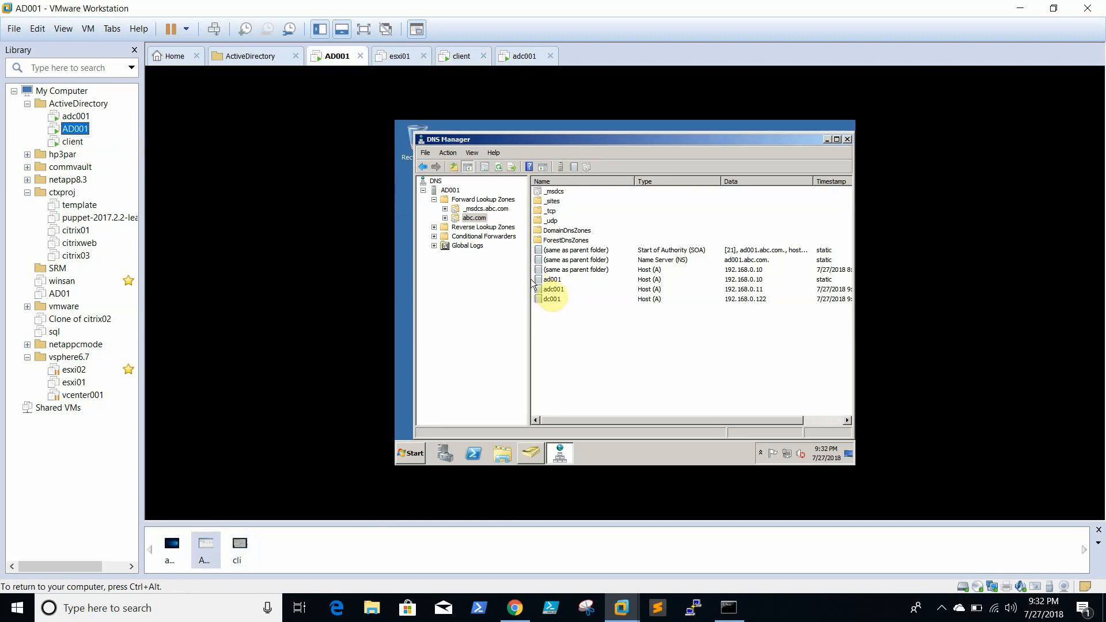
{"action": "left_click", "coordinate": [551, 300]}
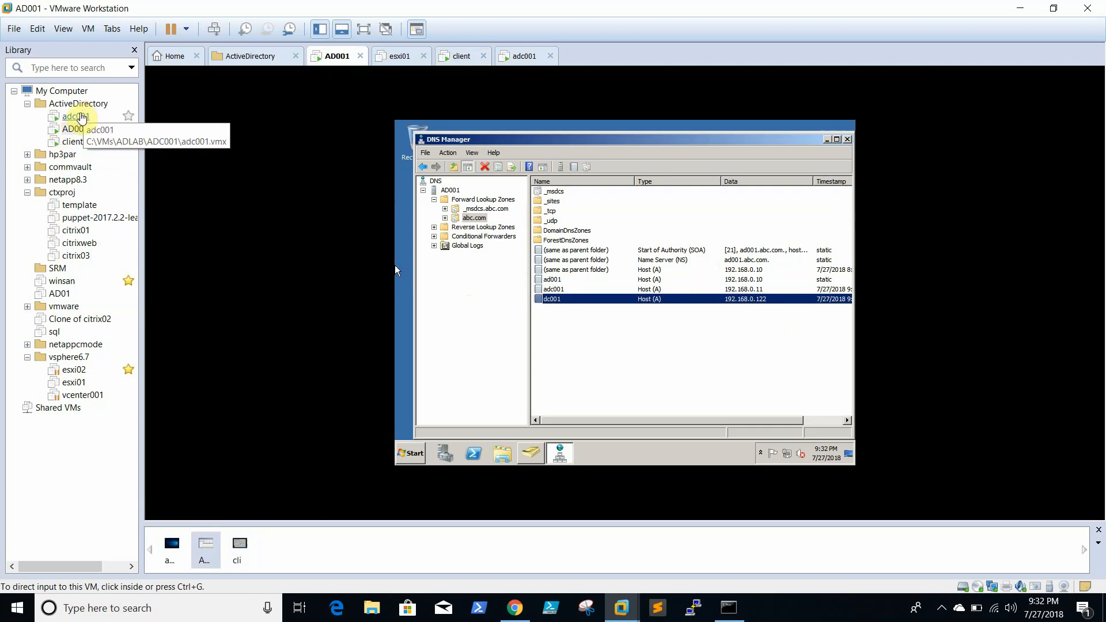
{"action": "left_click", "coordinate": [79, 116]}
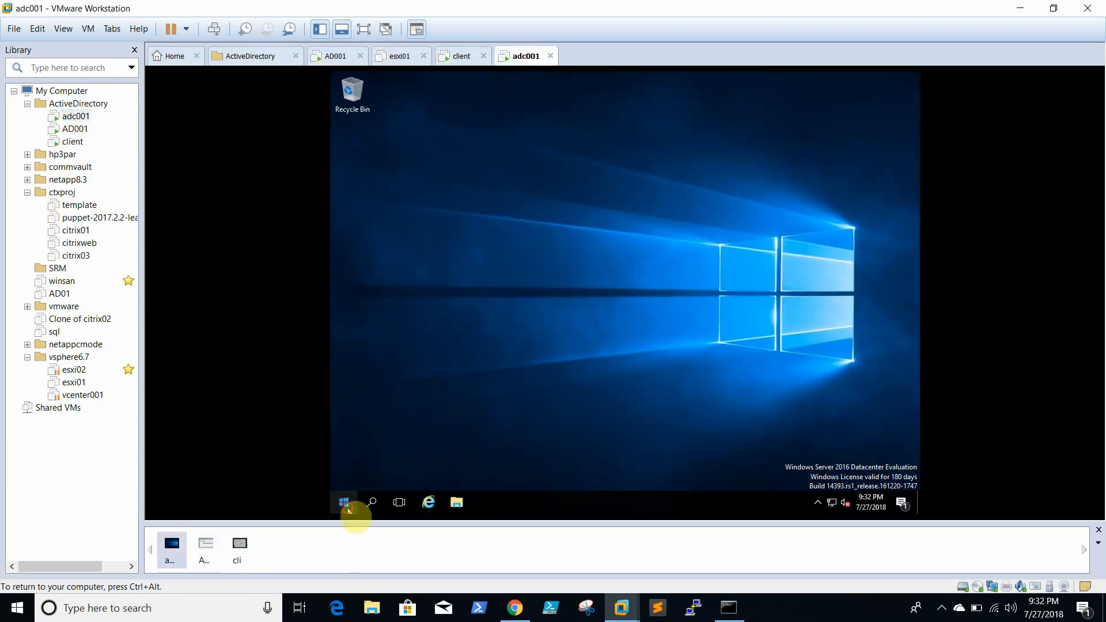
- Launch Server Manager on adc001 and start the Add Roles and Features wizard
{"action": "left_click", "coordinate": [345, 503]}
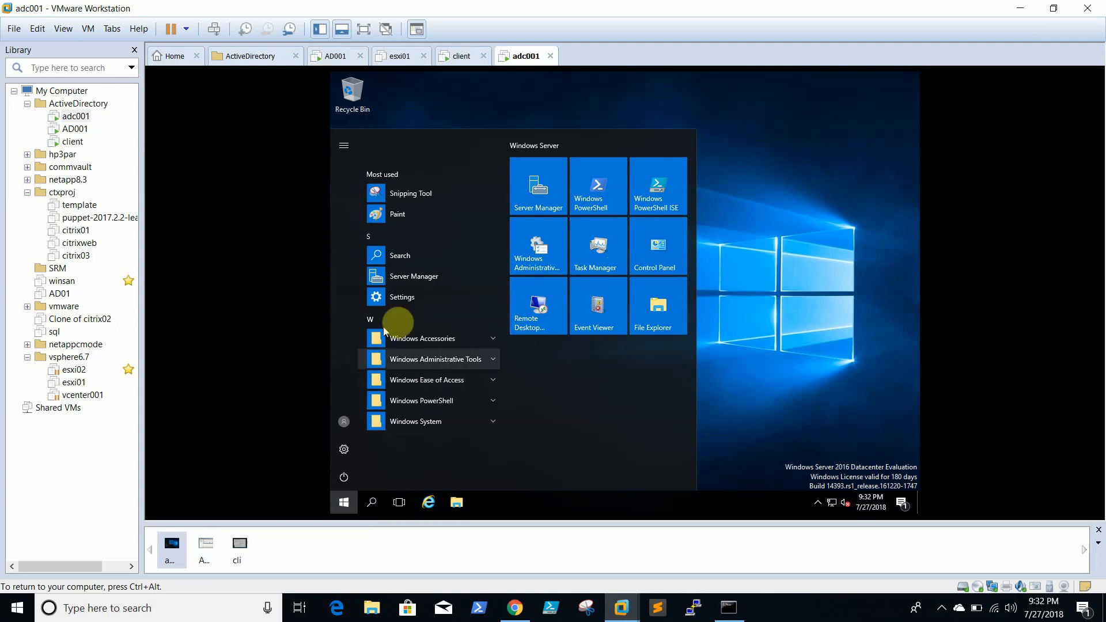
{"action": "left_click", "coordinate": [424, 278]}
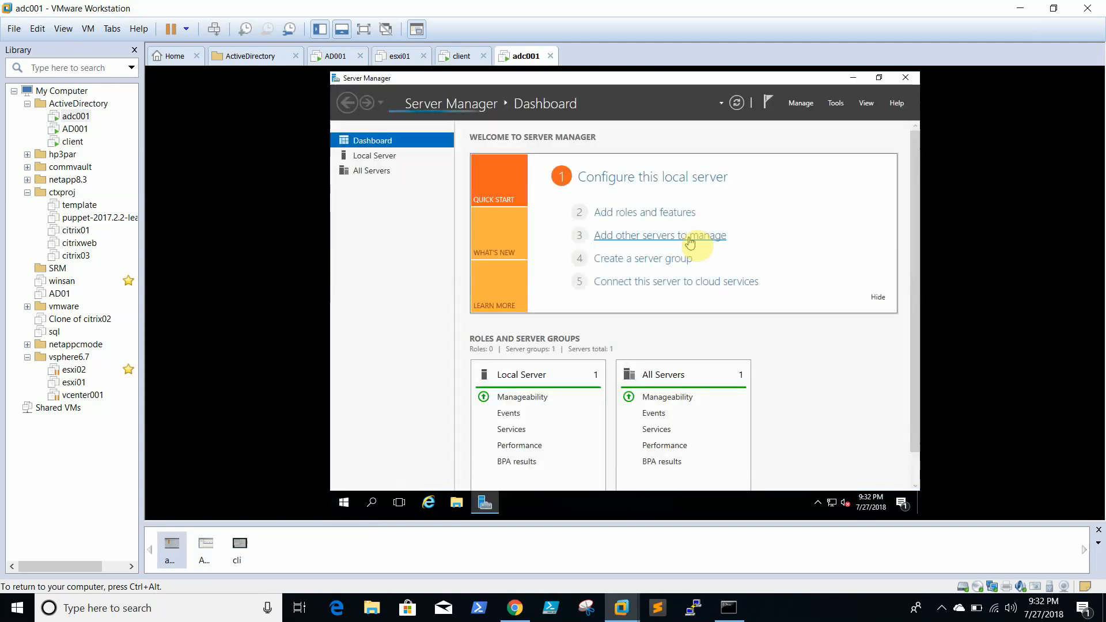
{"action": "left_click", "coordinate": [800, 104]}
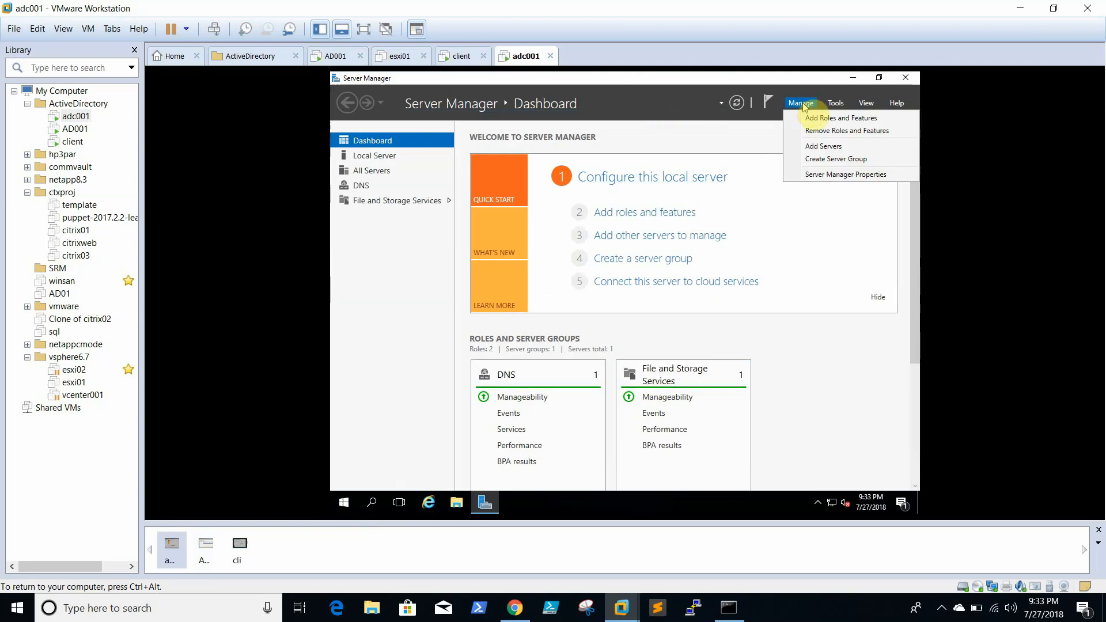
{"action": "left_click", "coordinate": [822, 118]}
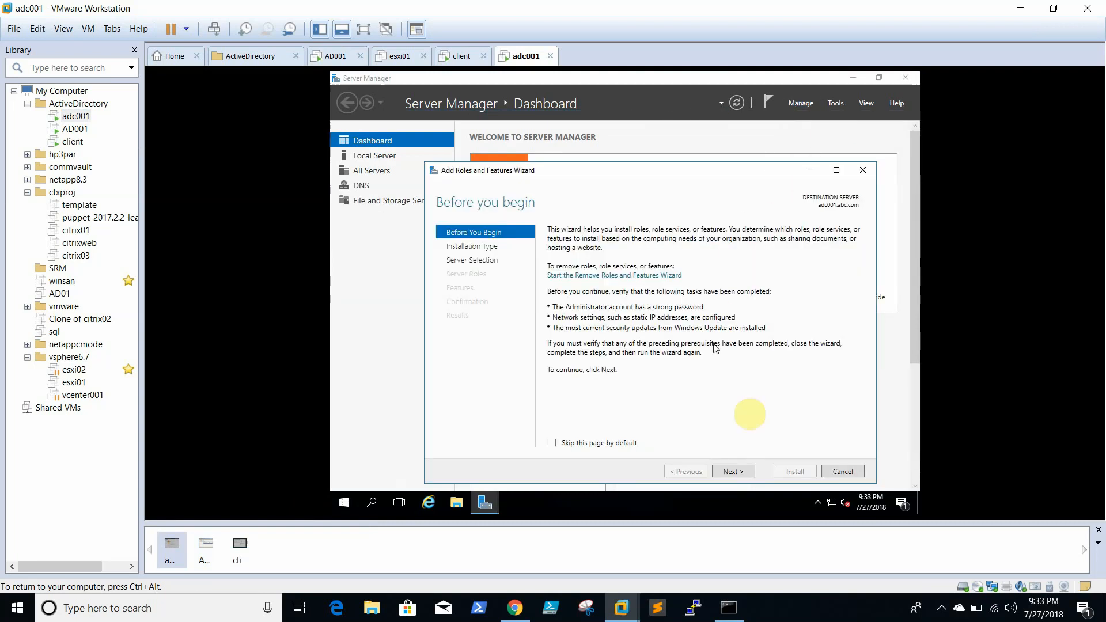
- Select the Active Directory Domain Services role with its required features for adc001.abc.com and install it
{"action": "left_click", "coordinate": [734, 472]}
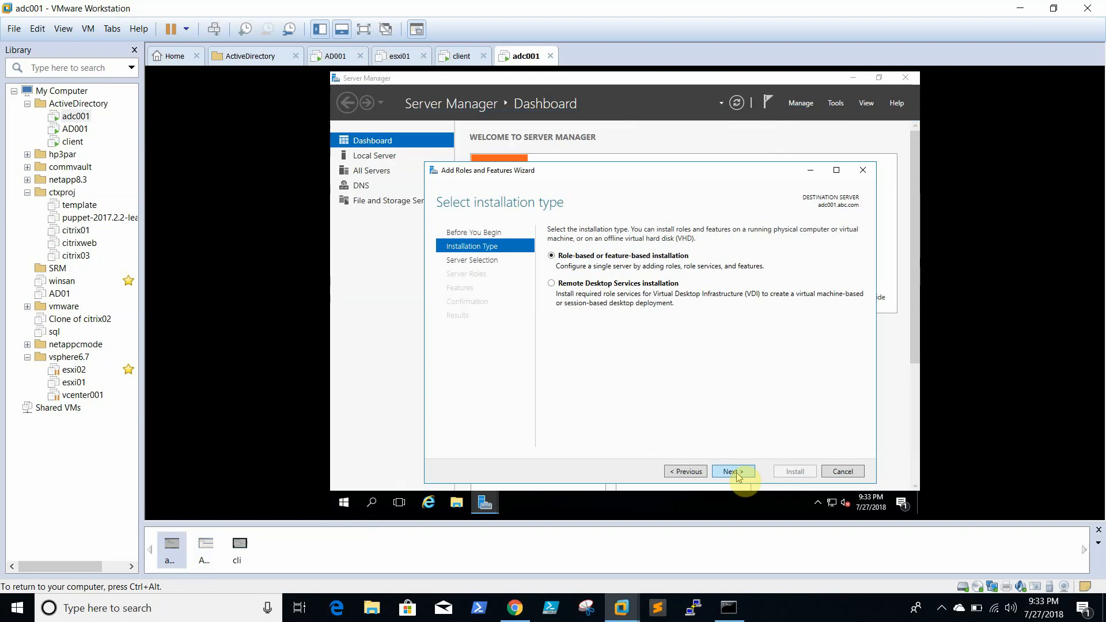
{"action": "left_click", "coordinate": [737, 472]}
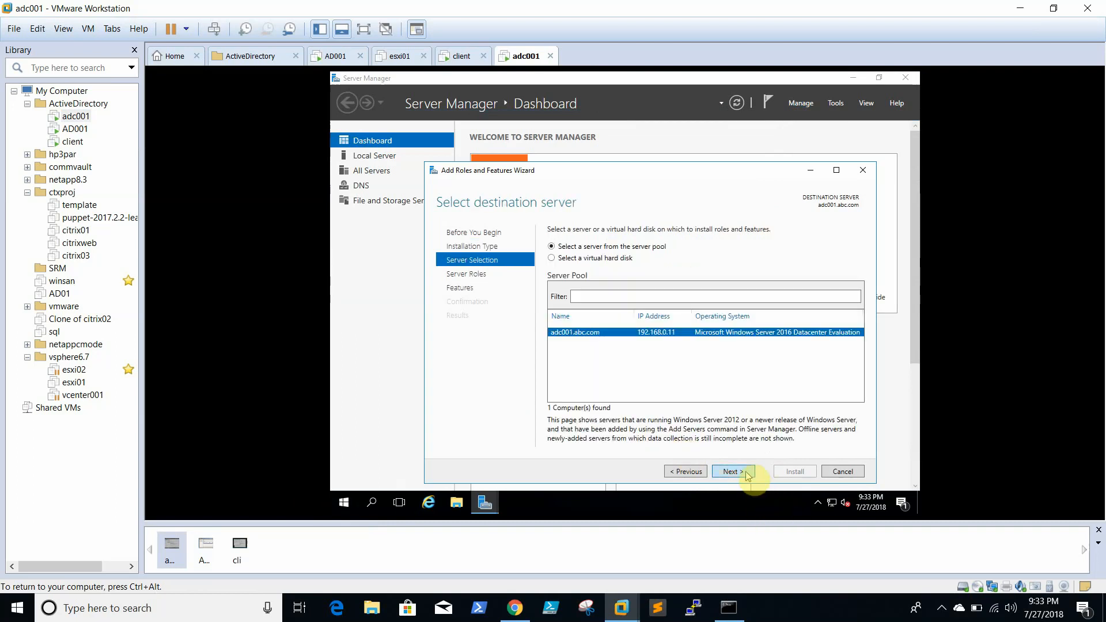
{"action": "left_click", "coordinate": [742, 471]}
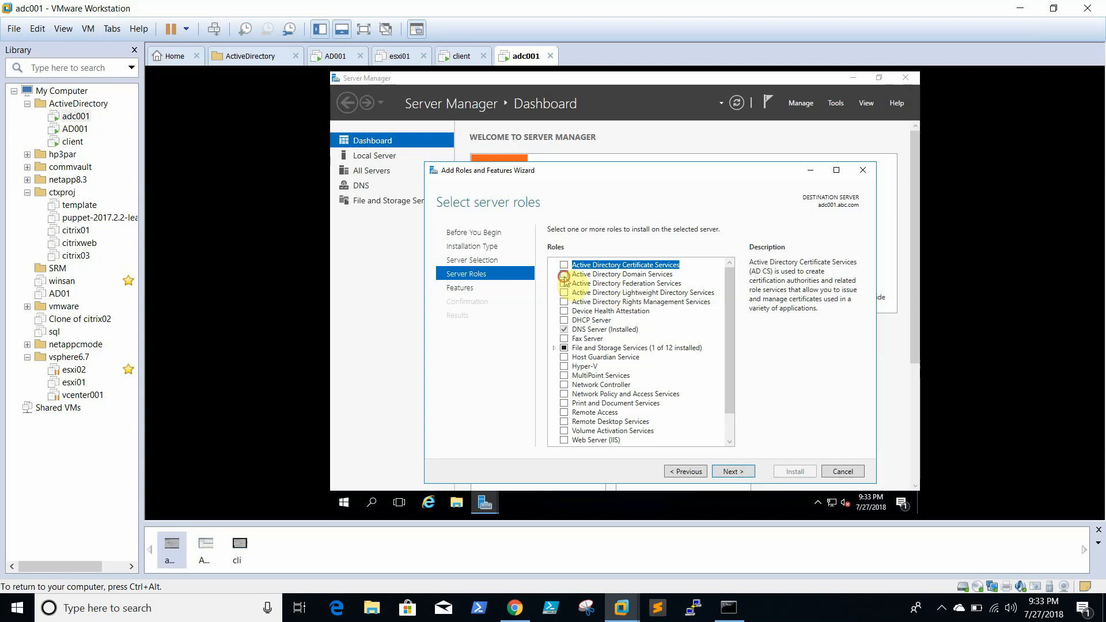
{"action": "left_click", "coordinate": [564, 274]}
{"action": "left_click", "coordinate": [694, 431]}
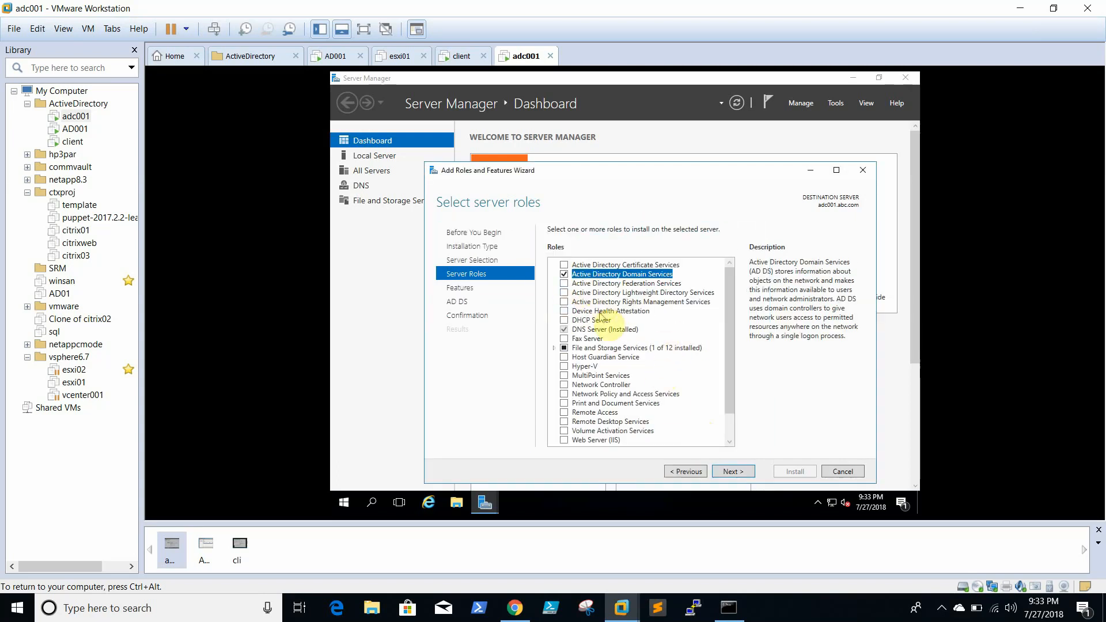
{"action": "left_click", "coordinate": [731, 471]}
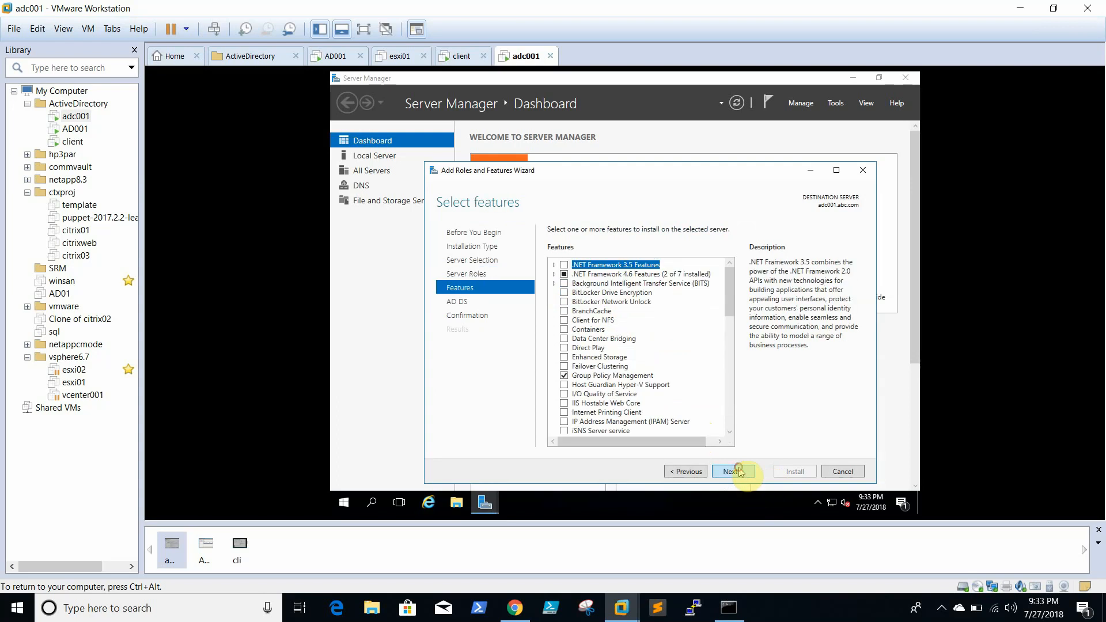
{"action": "left_click", "coordinate": [732, 471]}
{"action": "left_click", "coordinate": [741, 472]}
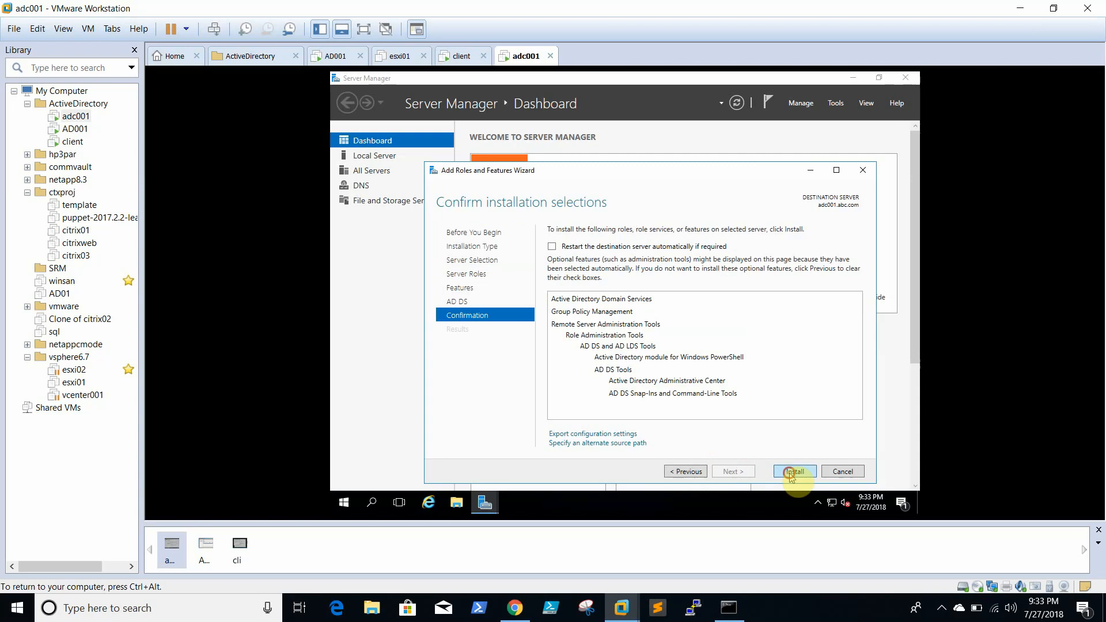
{"action": "left_click", "coordinate": [793, 472]}
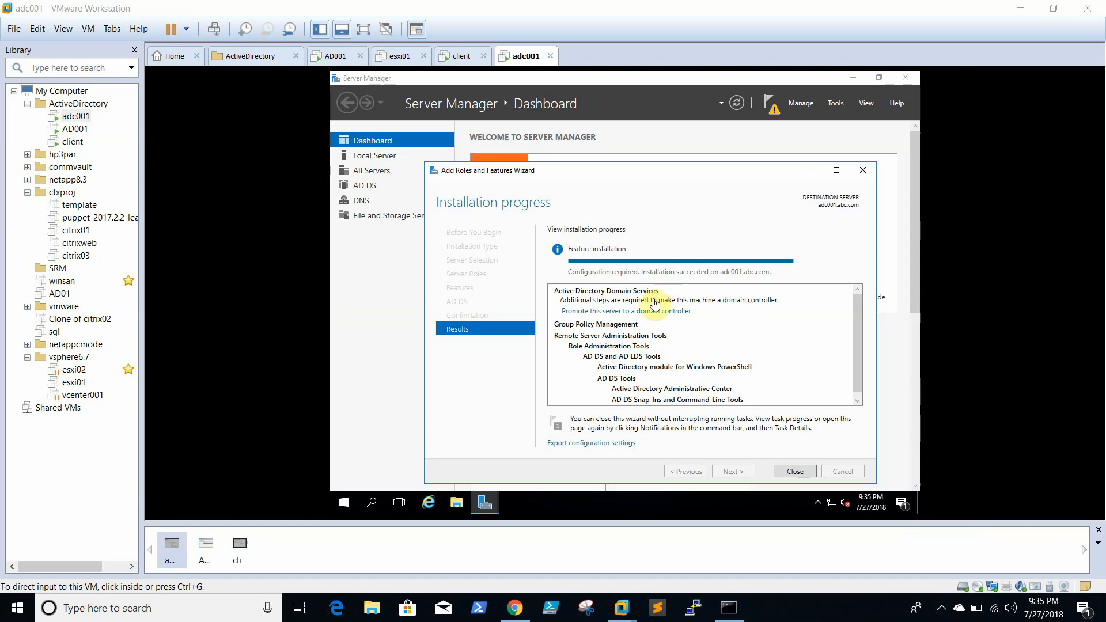
- Close the finished installer and choose 'Promote this server to a domain controller' from notifications
{"action": "left_click", "coordinate": [790, 473]}
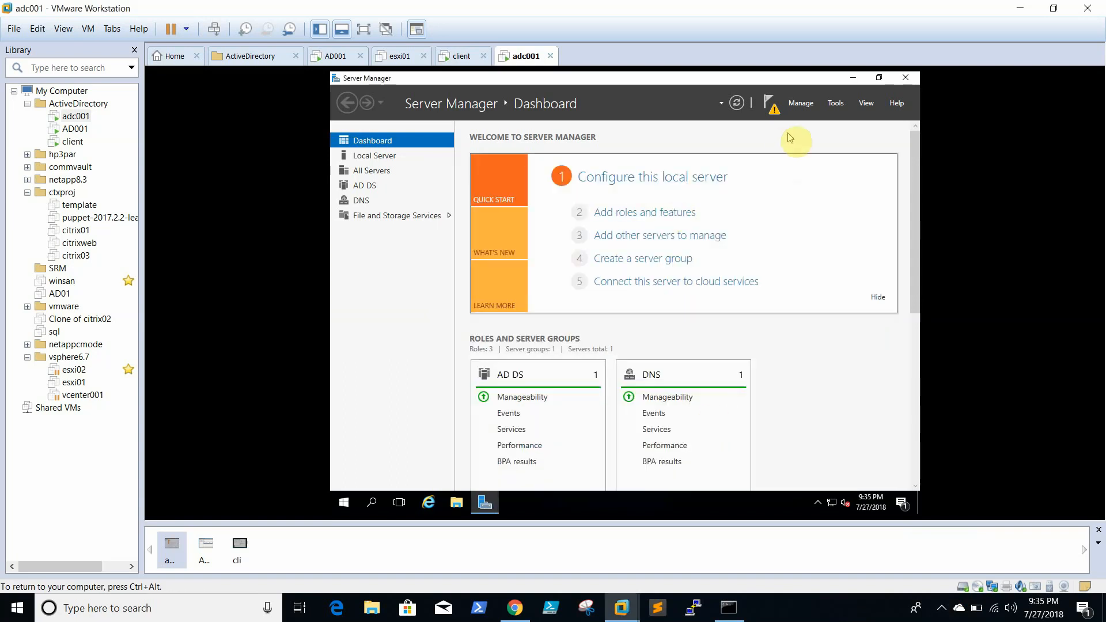
{"action": "left_click", "coordinate": [774, 109]}
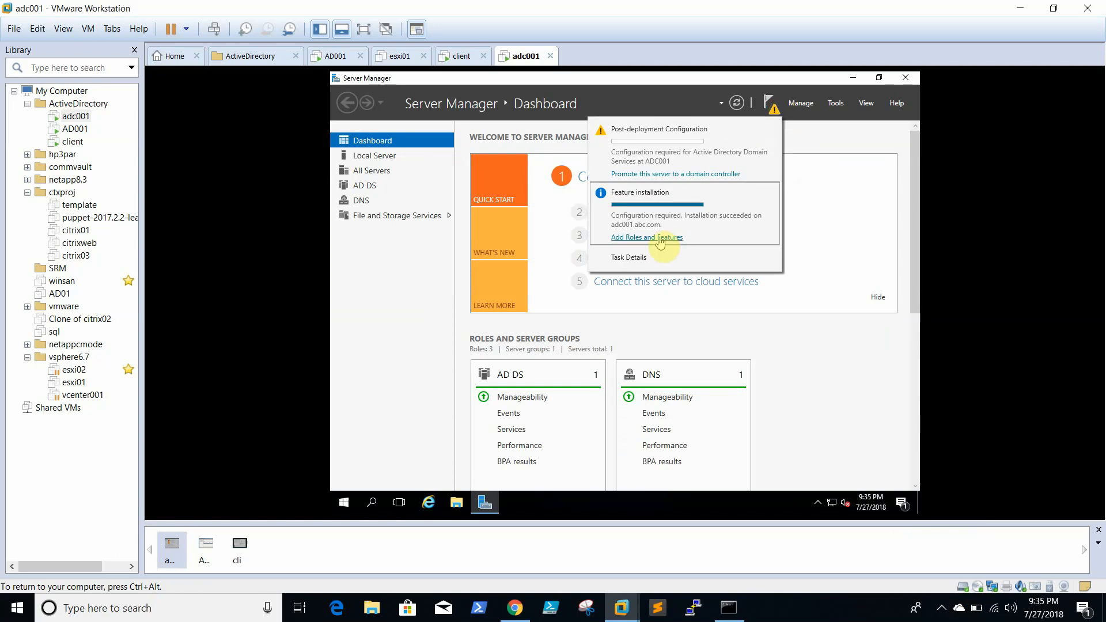
{"action": "left_click", "coordinate": [654, 175]}
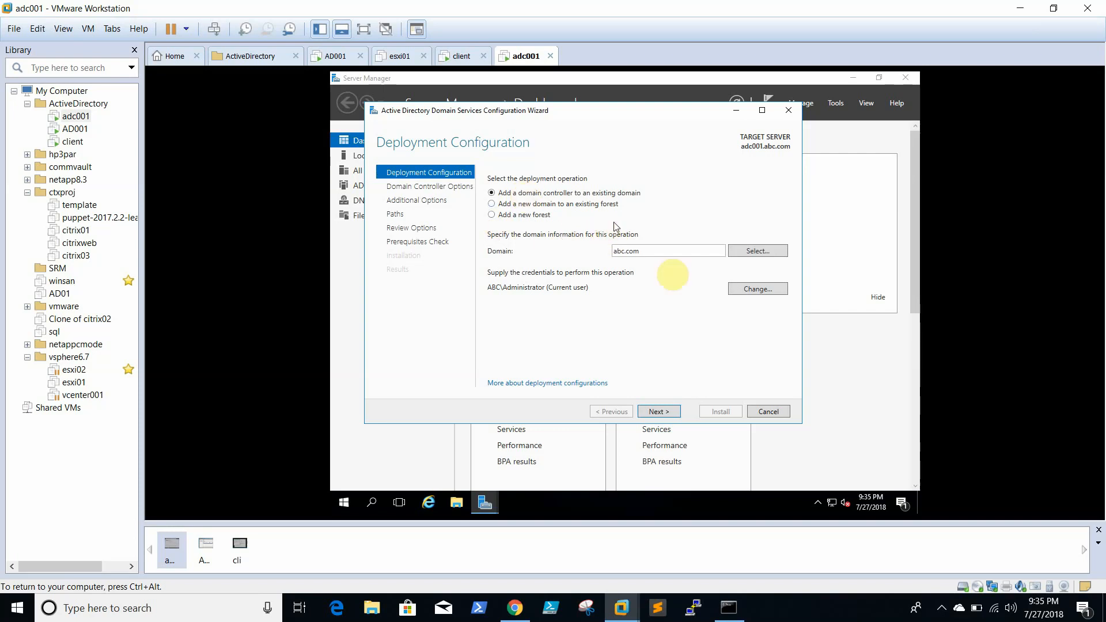
- Keep 'Add a domain controller to an existing domain' for abc.com and reach Domain Controller Options
{"action": "left_click", "coordinate": [660, 411]}
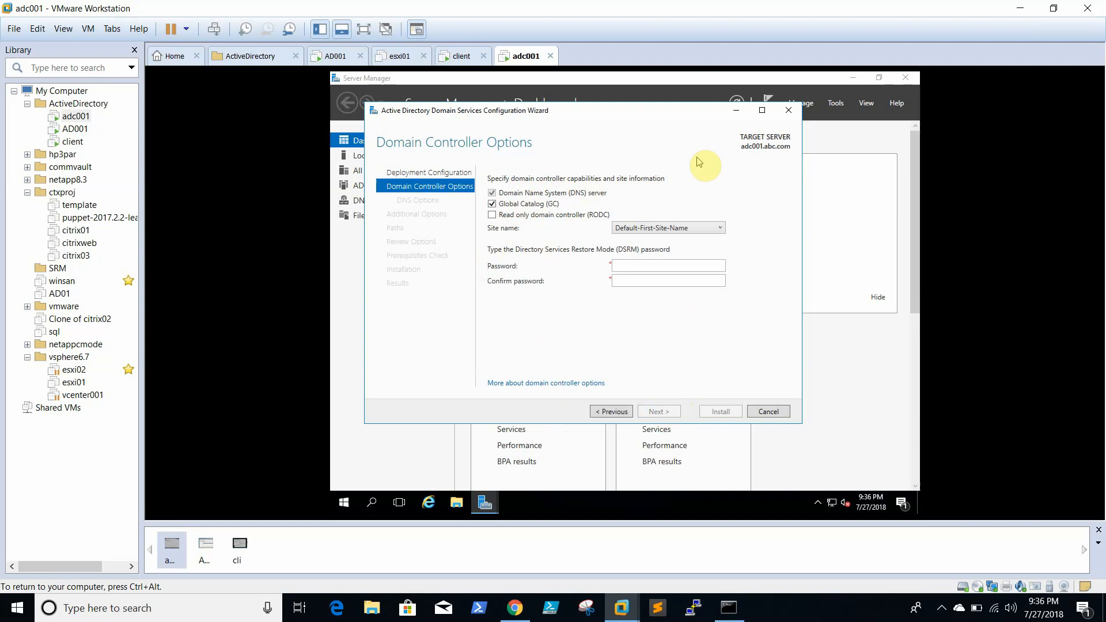
{"action": "left_click", "coordinate": [491, 215]}
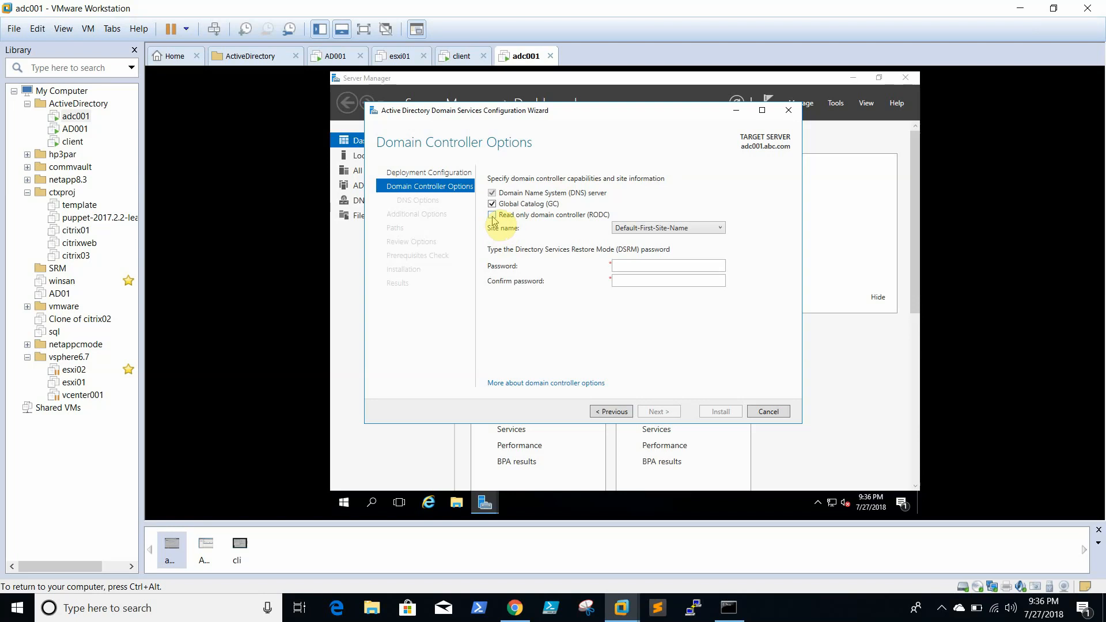
- Enter and confirm the Directory Services Restore Mode password
{"action": "left_click", "coordinate": [635, 267]}
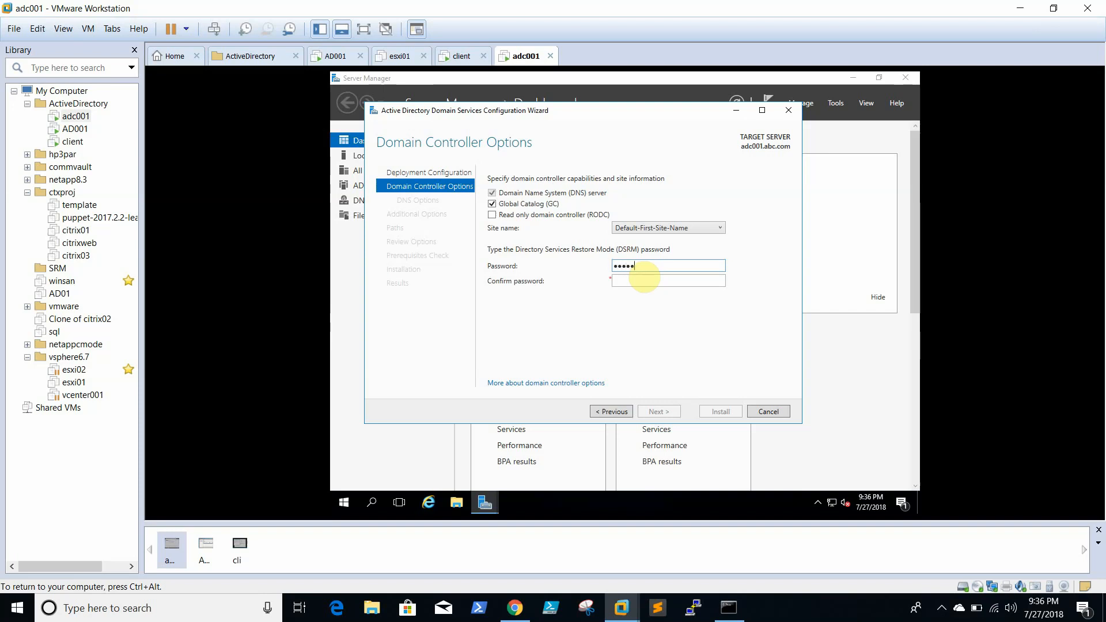
{"action": "type", "text": "1"}
{"action": "key", "text": "Tab"}
{"action": "type", "text": "Pa"}
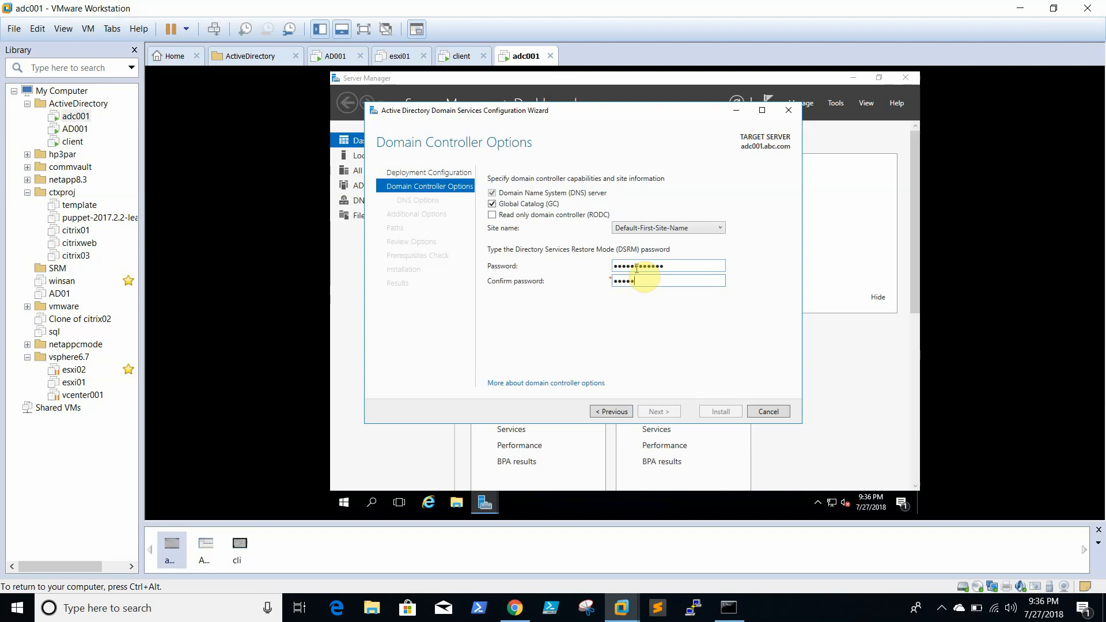
{"action": "type", "text": "ssword@123"}
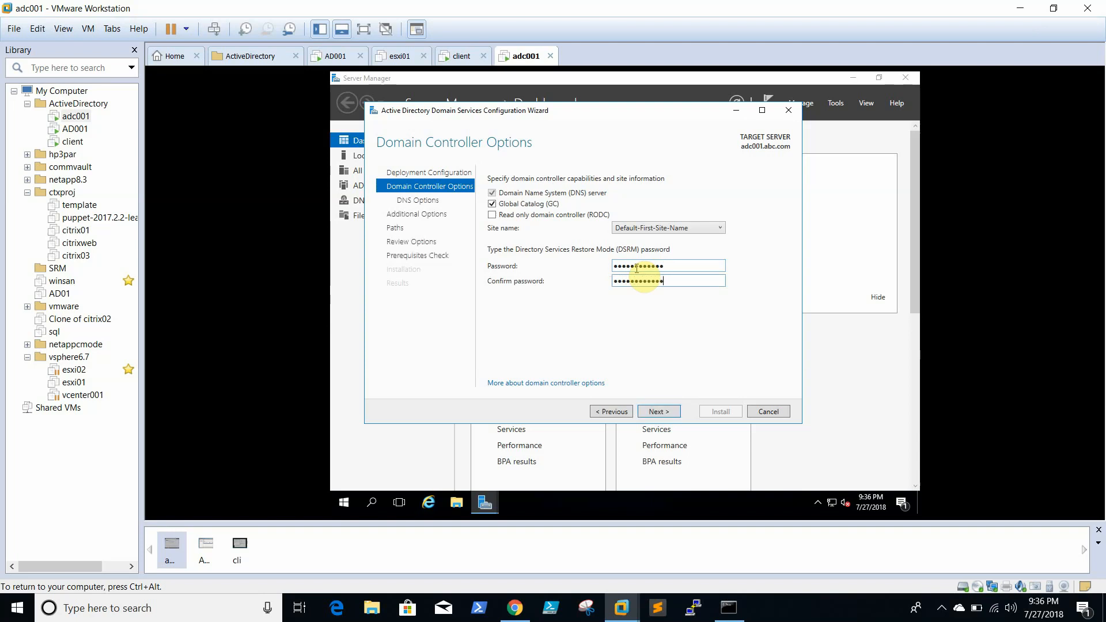
{"action": "left_click", "coordinate": [651, 411]}
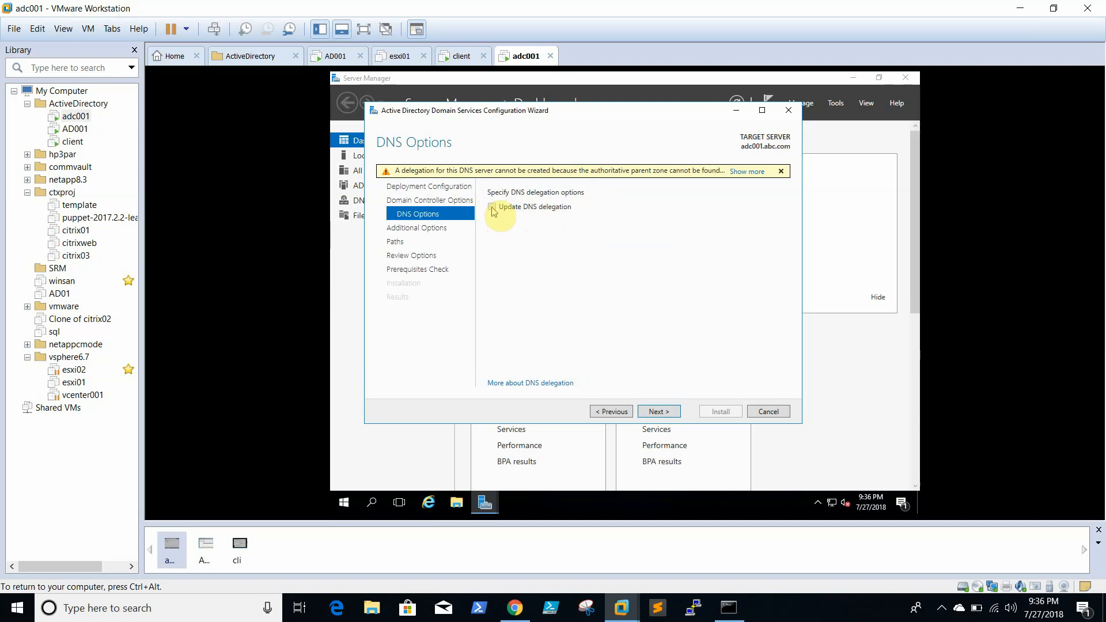
- Dismiss the DNS delegation warning and keep replication from any DC, default paths and options
{"action": "left_click", "coordinate": [781, 171]}
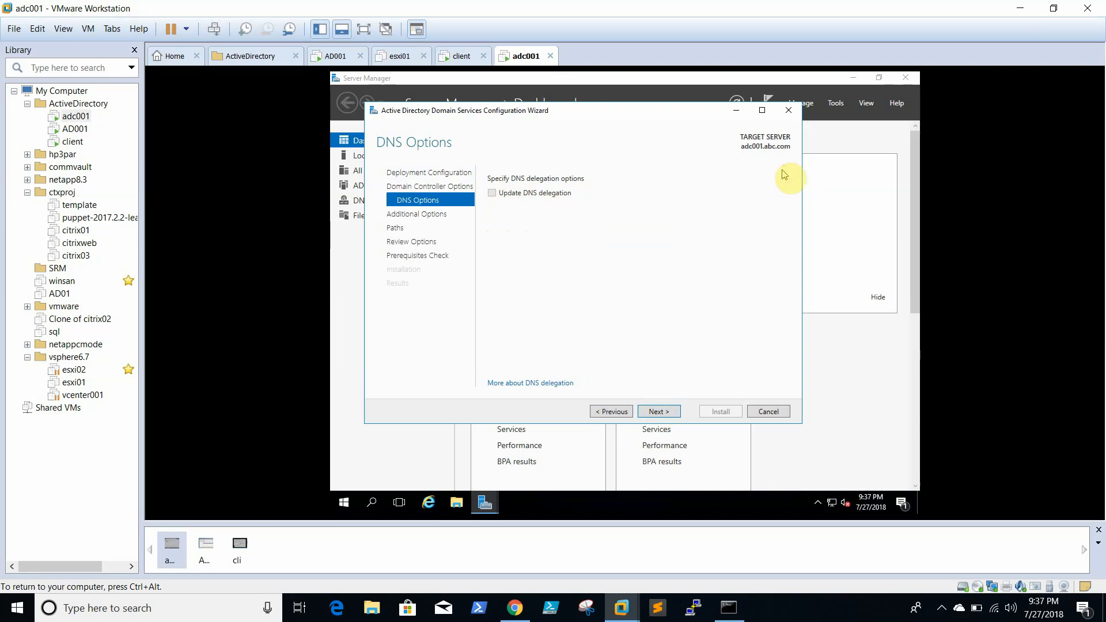
{"action": "left_click", "coordinate": [669, 413]}
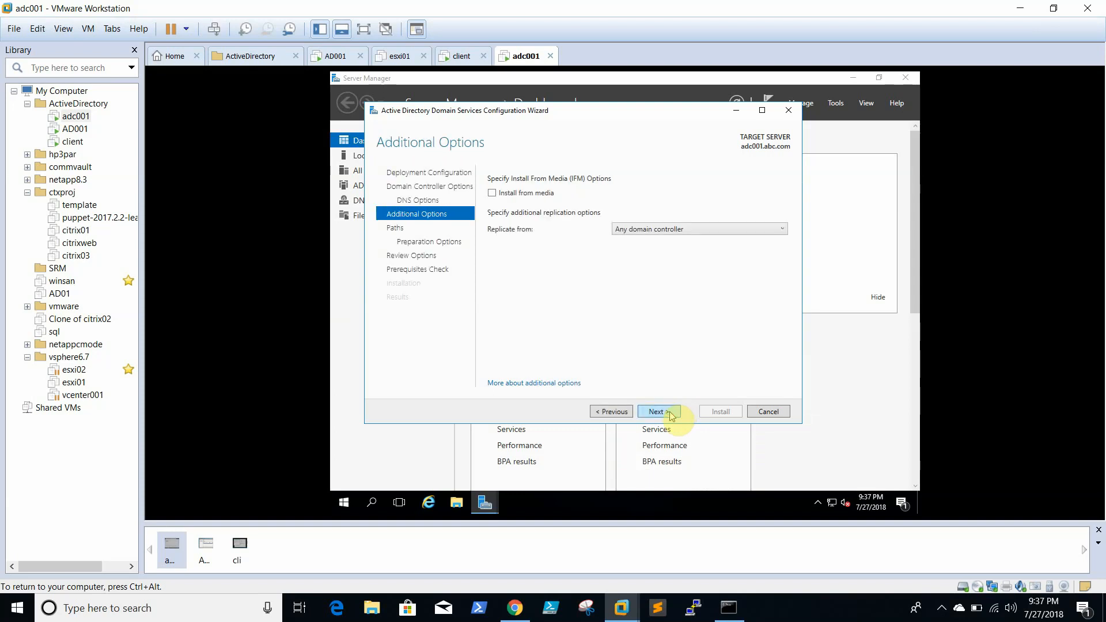
{"action": "left_click", "coordinate": [687, 229]}
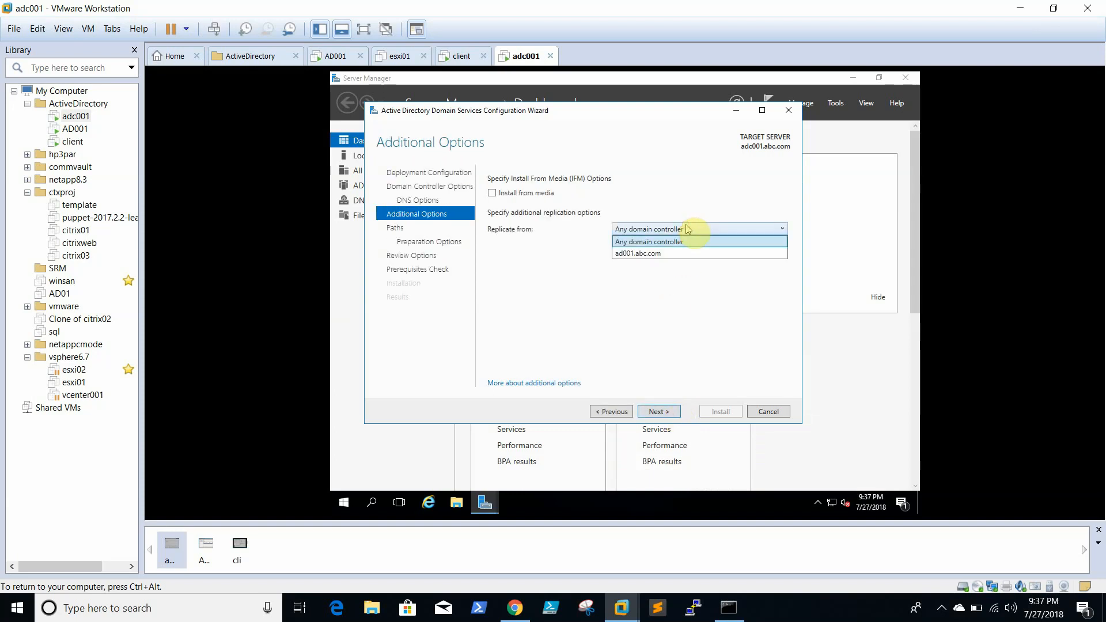
{"action": "left_click", "coordinate": [662, 242]}
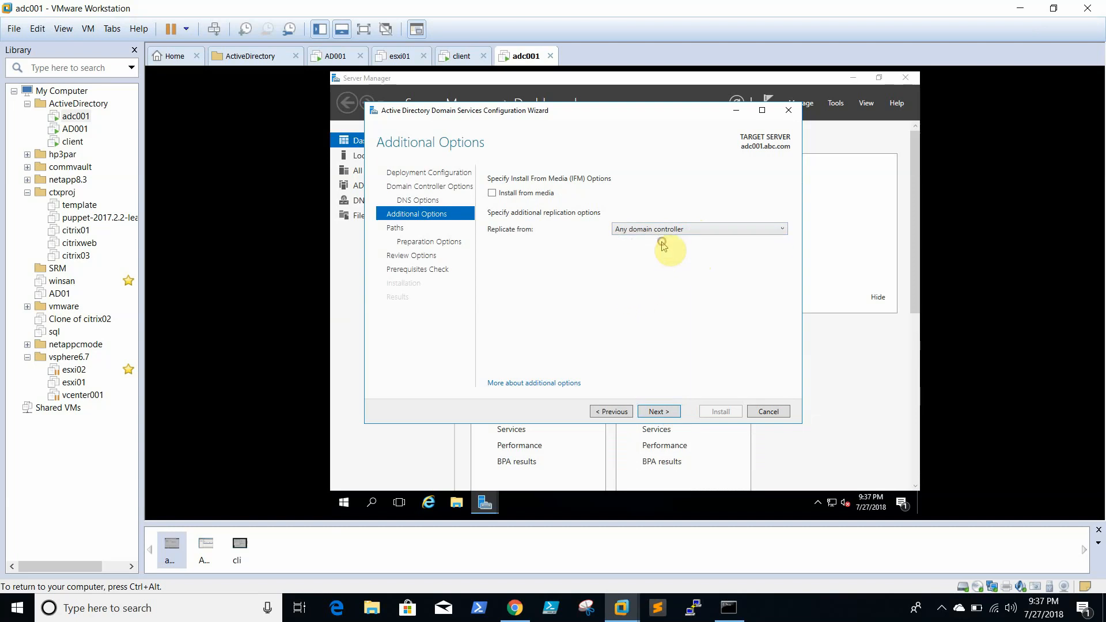
{"action": "left_click", "coordinate": [667, 412]}
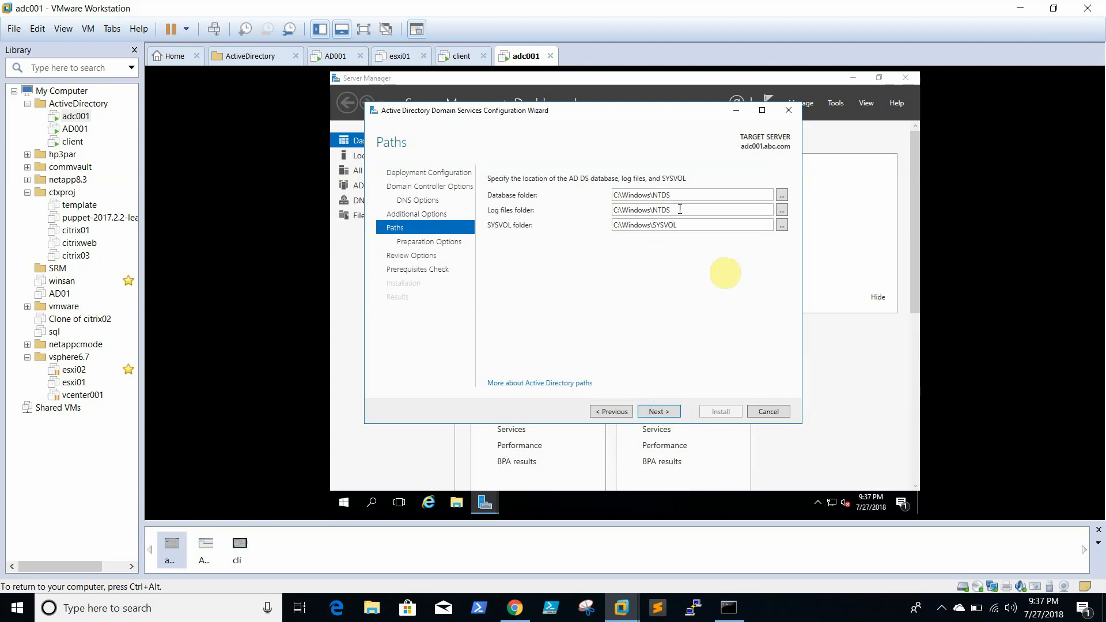
{"action": "left_click", "coordinate": [651, 415]}
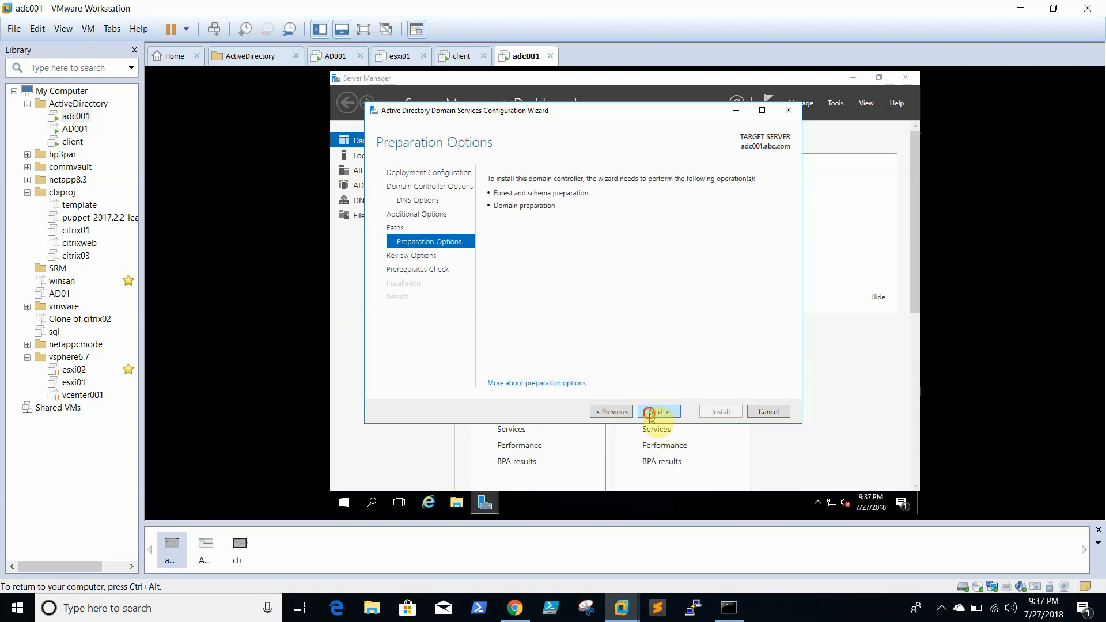
{"action": "left_click", "coordinate": [651, 413]}
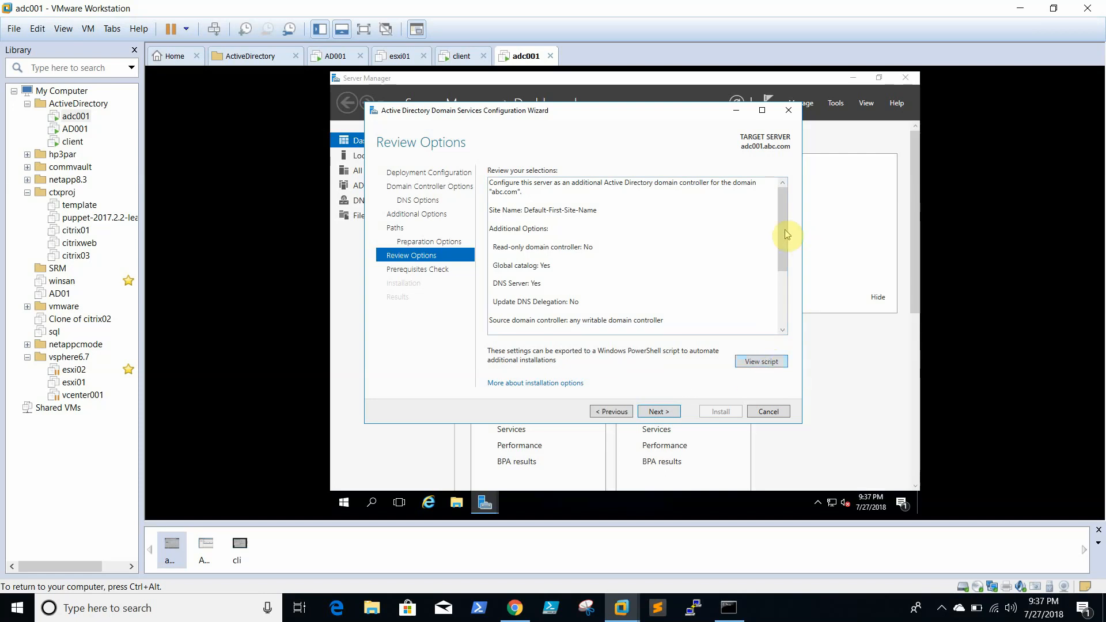
{"action": "left_click_drag", "start_coordinate": [781, 206], "coordinate": [804, 199]}
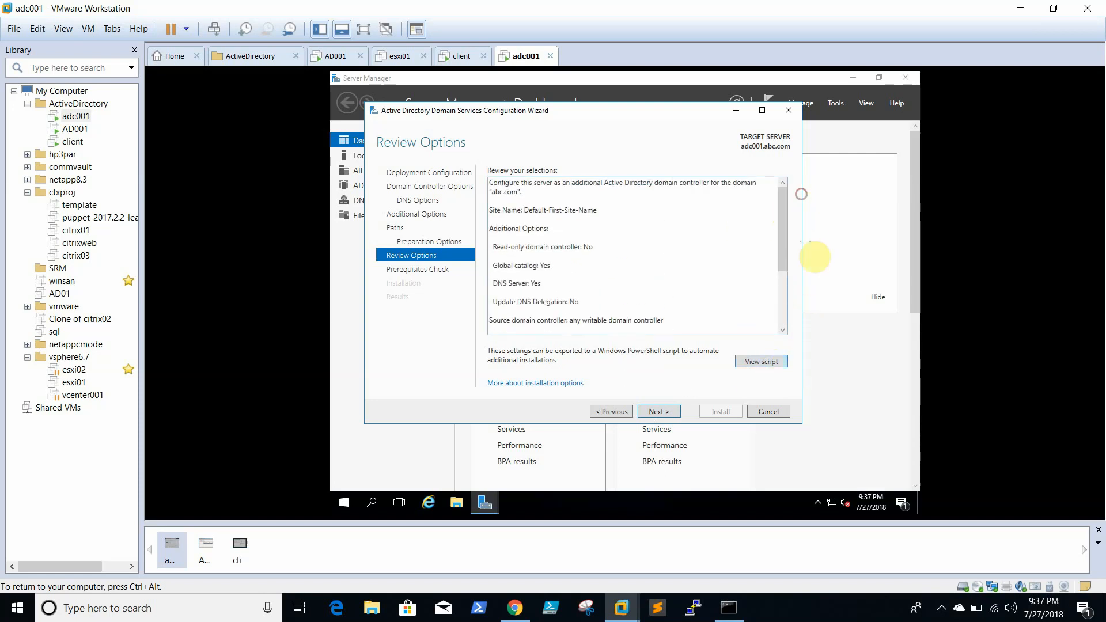
{"action": "mouse_move", "coordinate": [784, 276]}
{"action": "left_mouse_down"}
{"action": "mouse_move", "coordinate": [797, 358]}
{"action": "mouse_move", "coordinate": [781, 280]}
{"action": "left_mouse_up"}
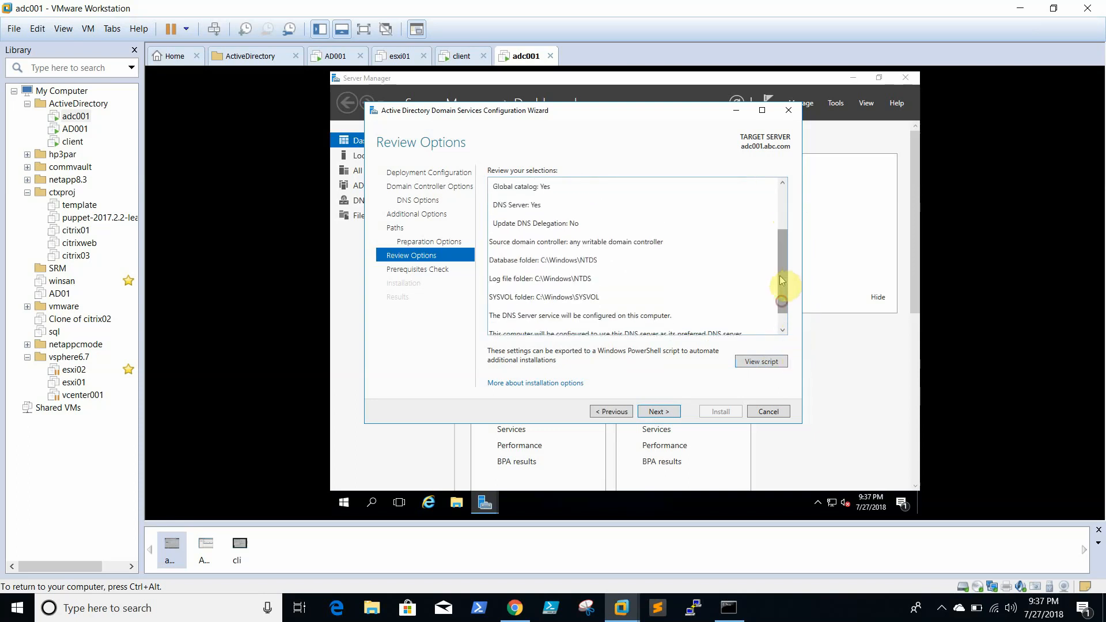
{"action": "left_click", "coordinate": [652, 412]}
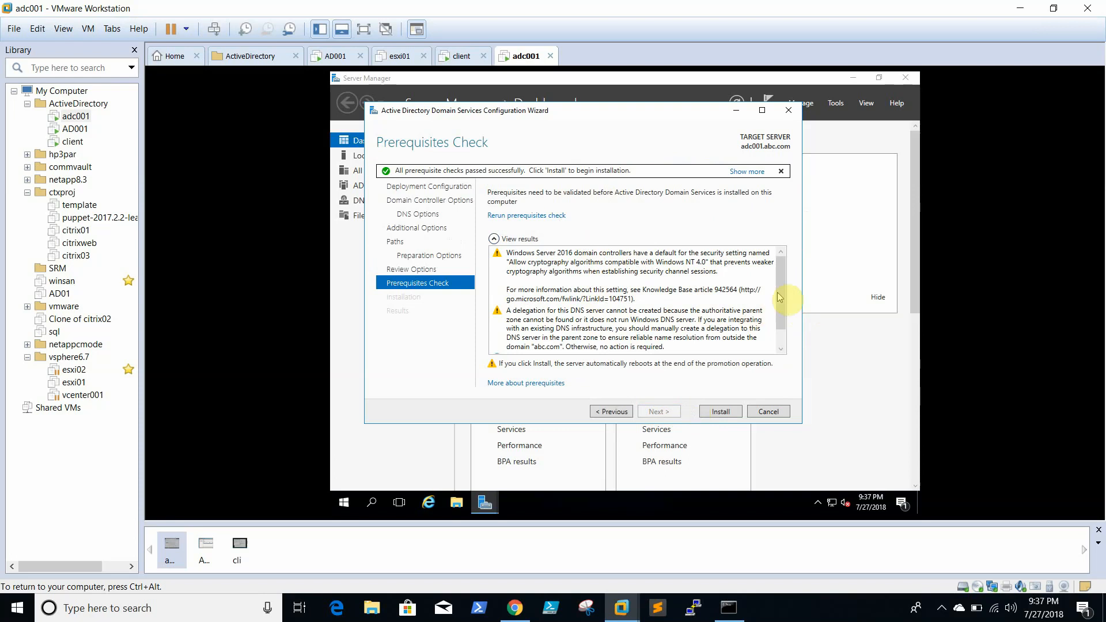
- Review the passed prerequisite checks and start the domain controller installation on adc001
{"action": "scroll", "coordinate": [786, 294], "scroll_direction": "down", "scroll_amount": 3}
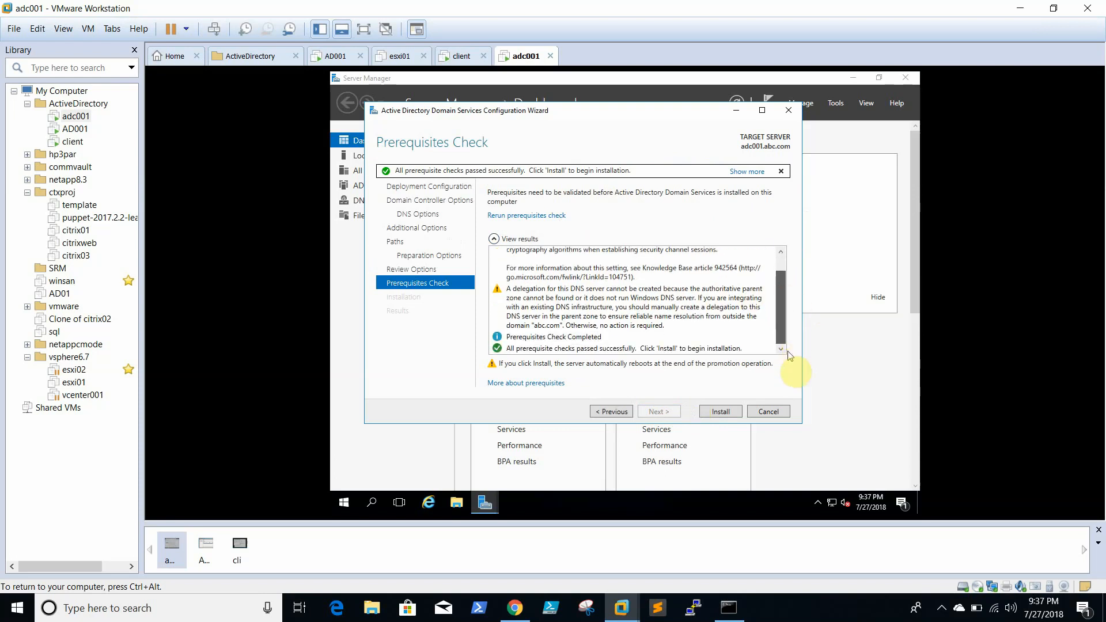
{"action": "scroll", "coordinate": [788, 299], "scroll_direction": "up", "scroll_amount": 3}
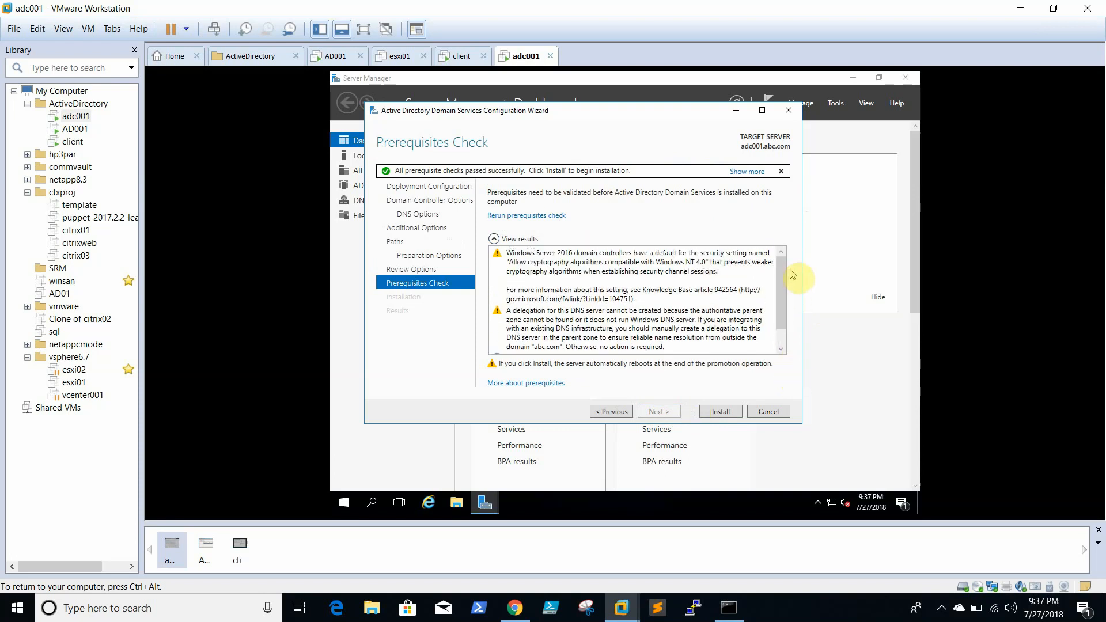
{"action": "left_click", "coordinate": [721, 411]}
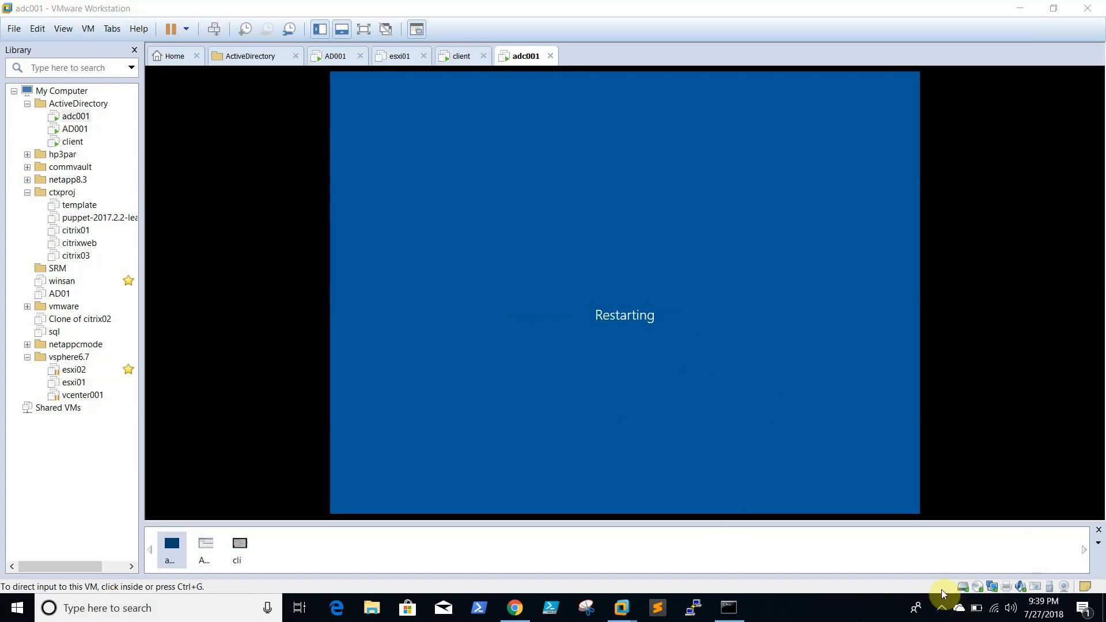
- Wait for adc001 to reboot, dismissing host notification icons, until the Windows Server desktop returns
{"action": "left_click", "coordinate": [939, 608]}
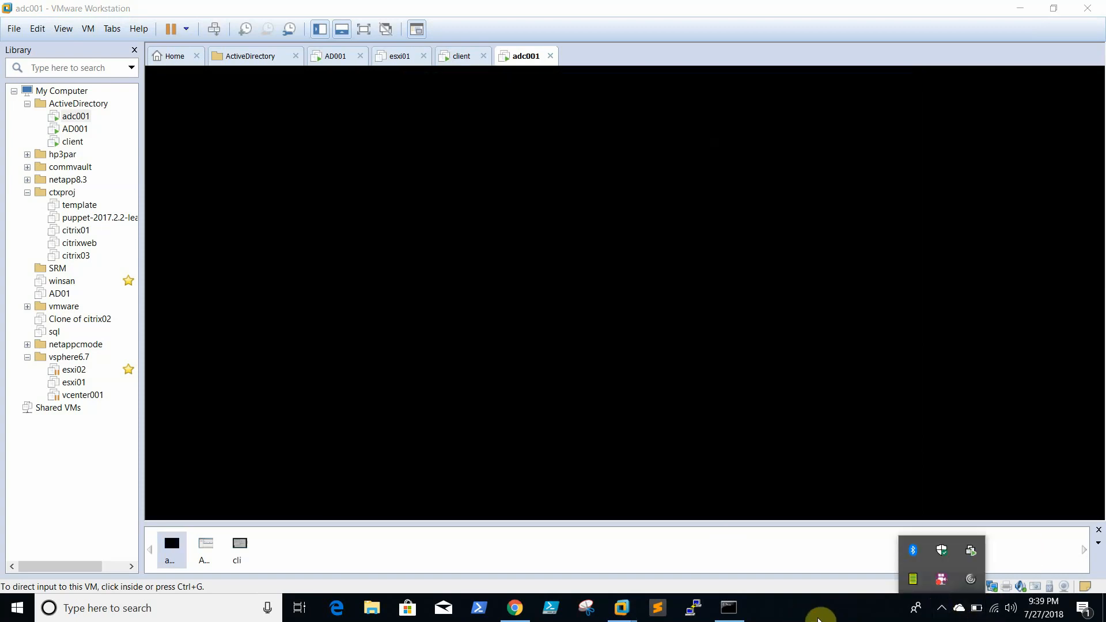
{"action": "left_click", "coordinate": [820, 618]}
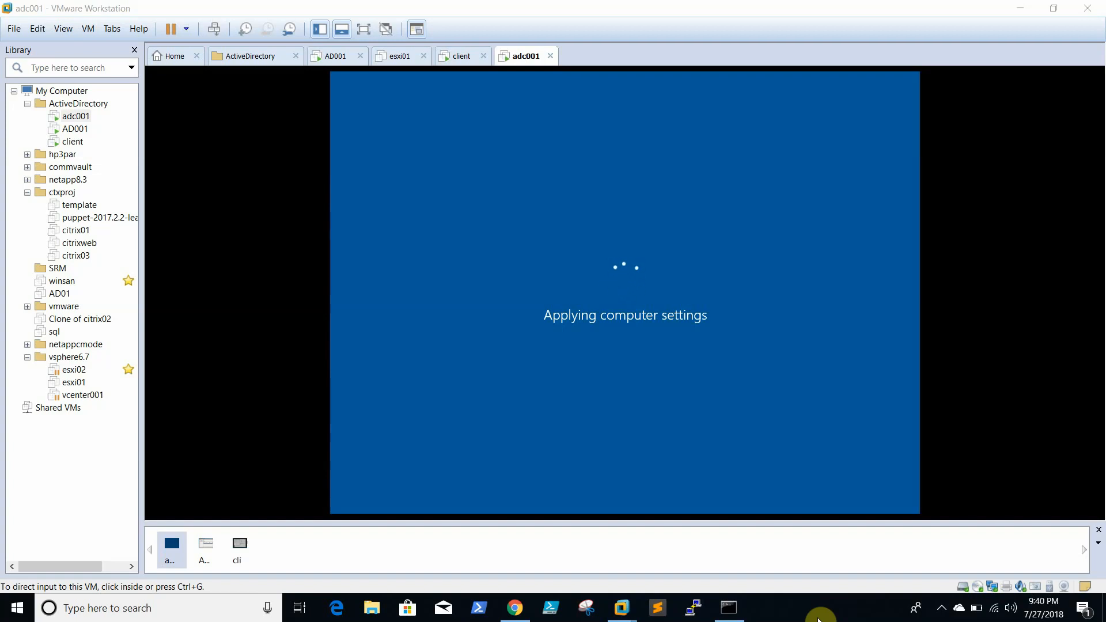
{"action": "left_click", "coordinate": [958, 608]}
{"action": "left_click", "coordinate": [942, 608]}
{"action": "left_click", "coordinate": [878, 618]}
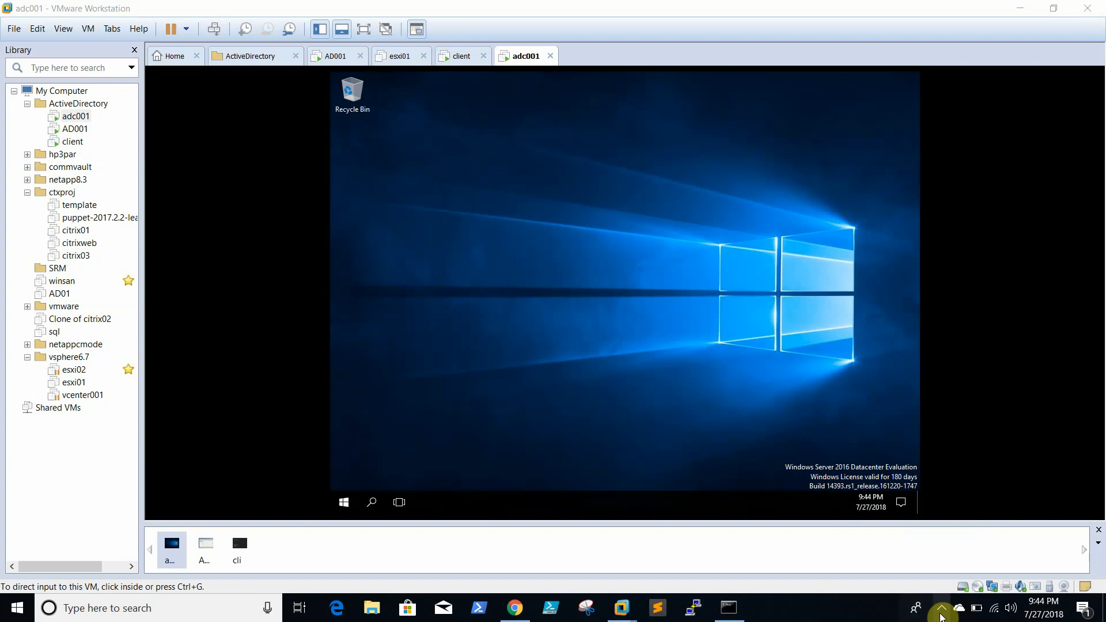
- Close Server Manager and open Active Directory Users and Computers from Windows Administrative Tools
{"action": "left_click", "coordinate": [942, 610]}
{"action": "left_click", "coordinate": [598, 308]}
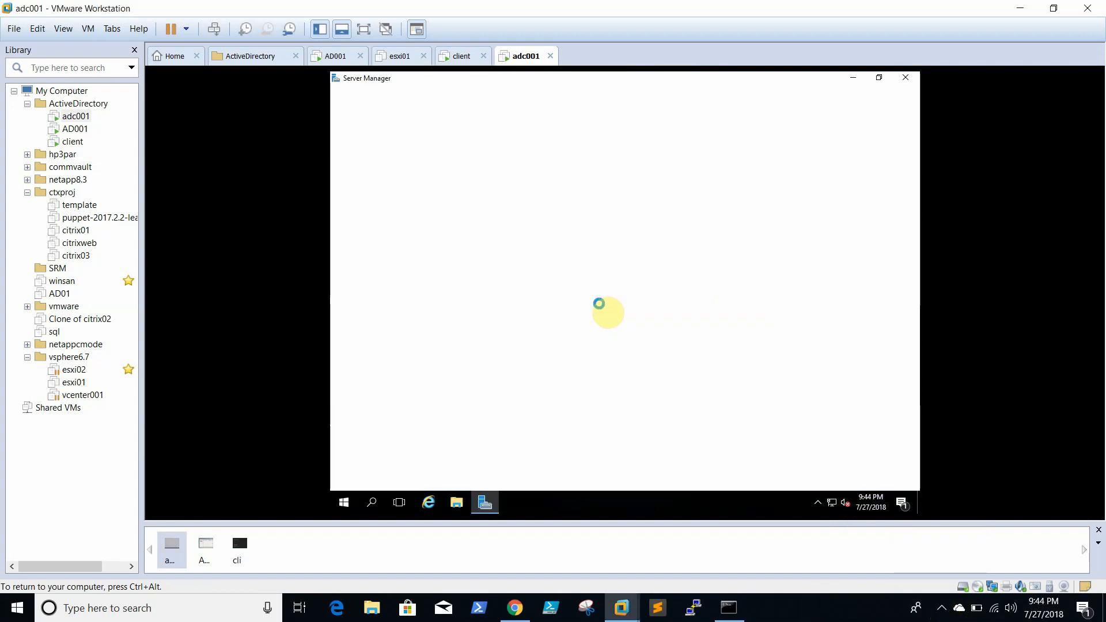
{"action": "left_click", "coordinate": [907, 79]}
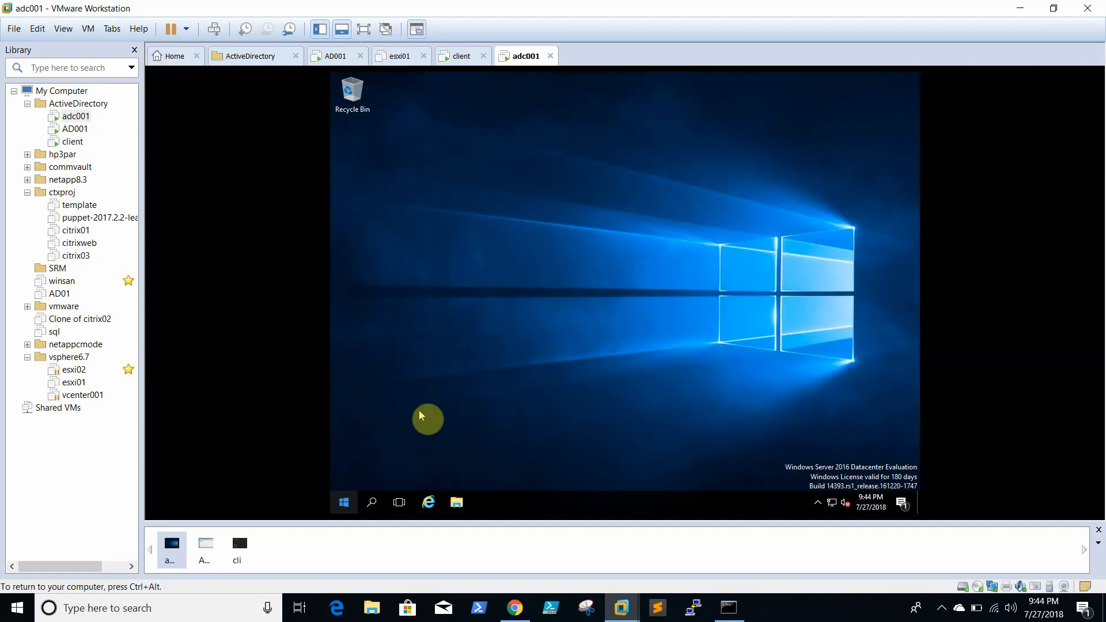
{"action": "left_click", "coordinate": [344, 509]}
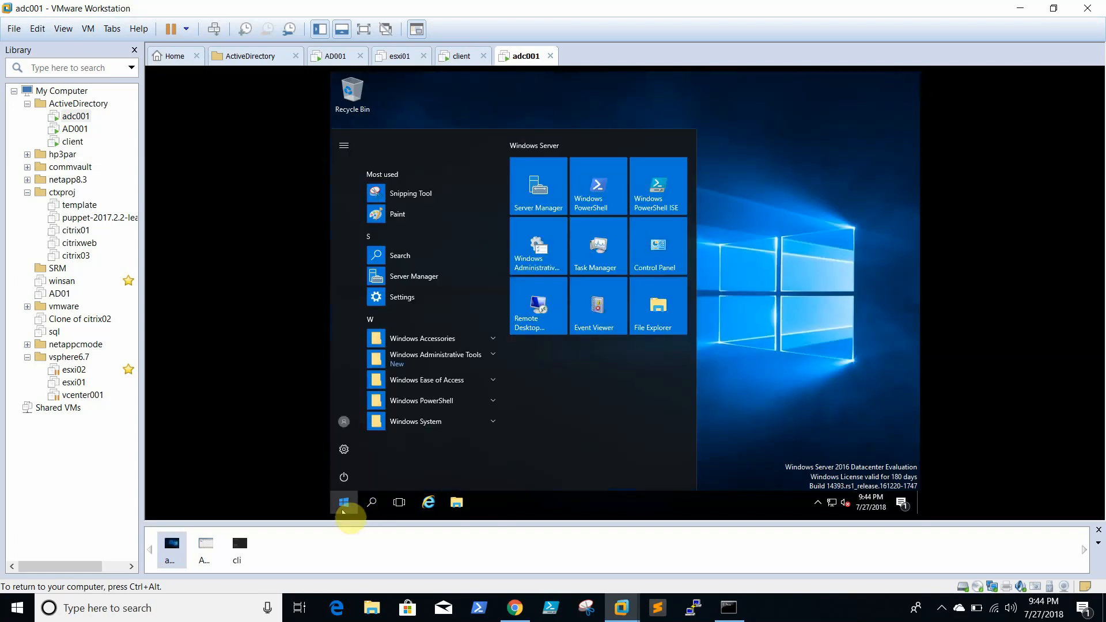
{"action": "left_click", "coordinate": [450, 358]}
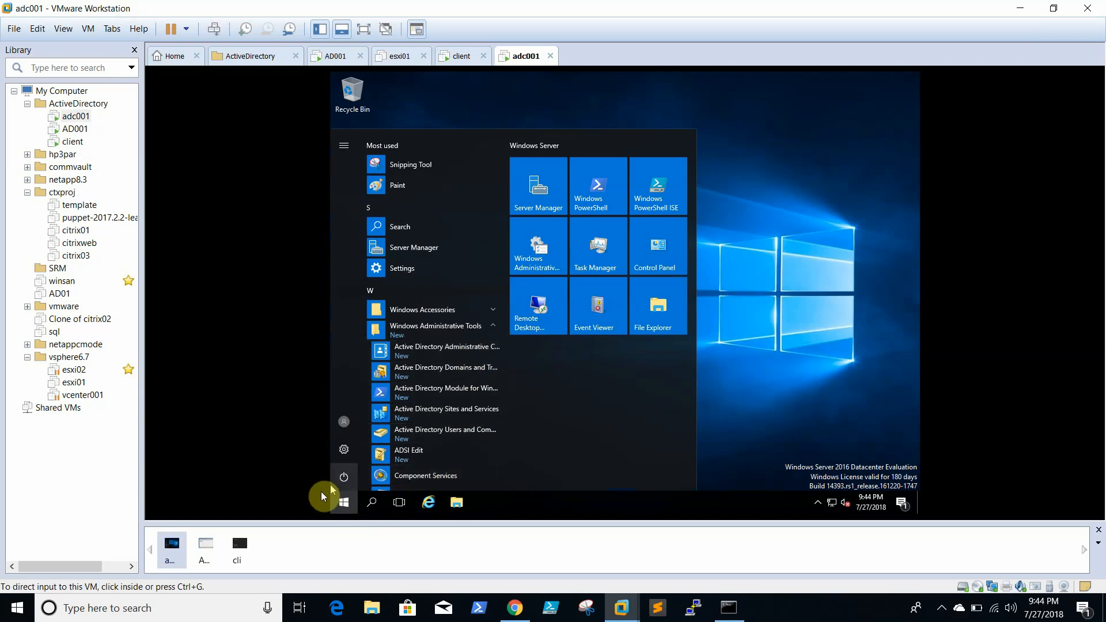
{"action": "left_click", "coordinate": [459, 433]}
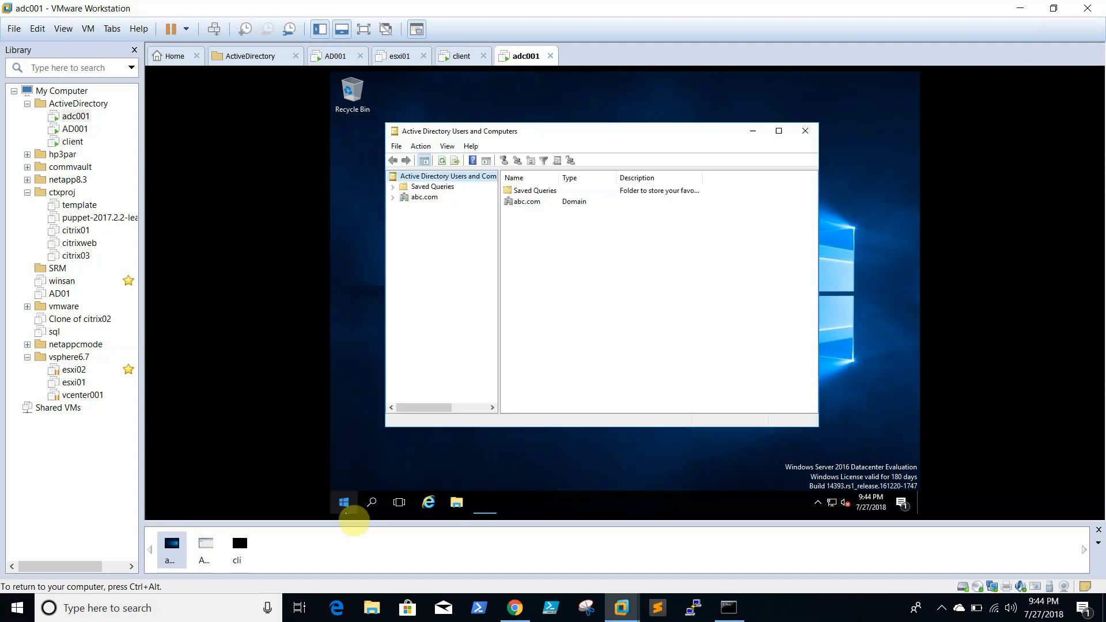
- Run dnsmgmt.msc to open DNS Manager on adc001
{"action": "right_click", "coordinate": [345, 510]}
{"action": "left_click", "coordinate": [400, 456]}
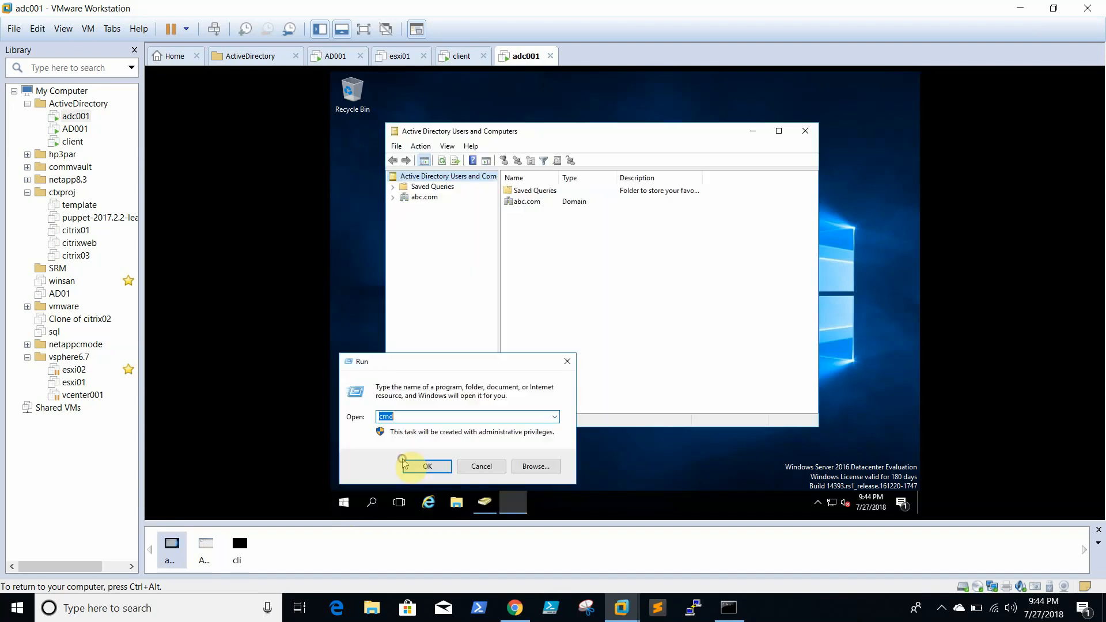
{"action": "type", "text": "dnsmgmt.msc"}
{"action": "left_click", "coordinate": [411, 467]}
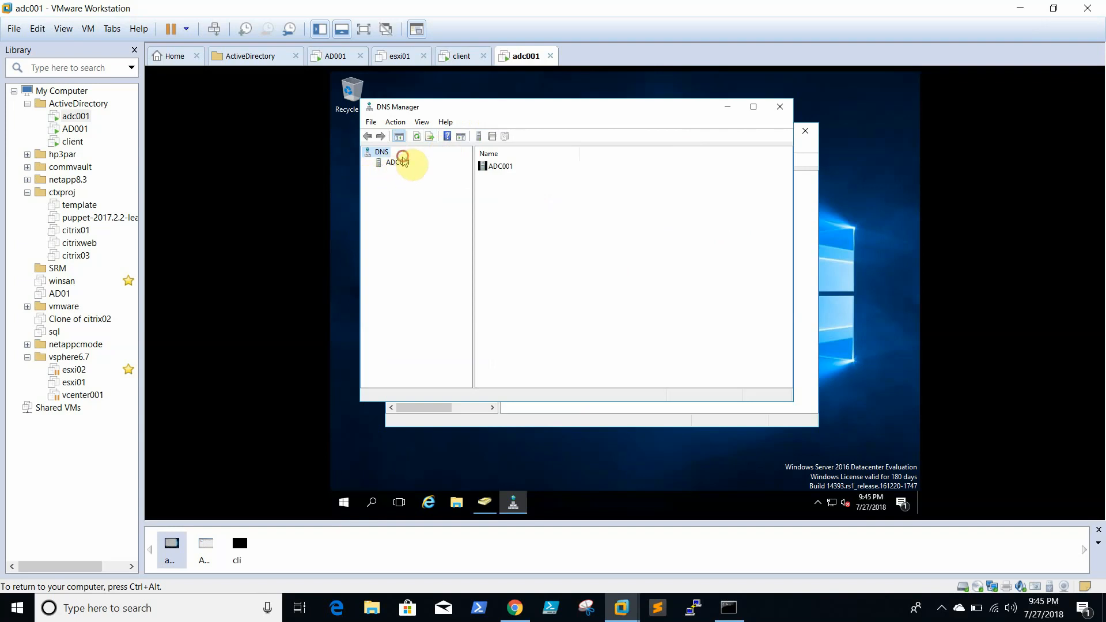
- Browse ADC001's abc.com and 0.168.192.in-addr.arpa zone records, then close DNS Manager
{"action": "left_click", "coordinate": [396, 164]}
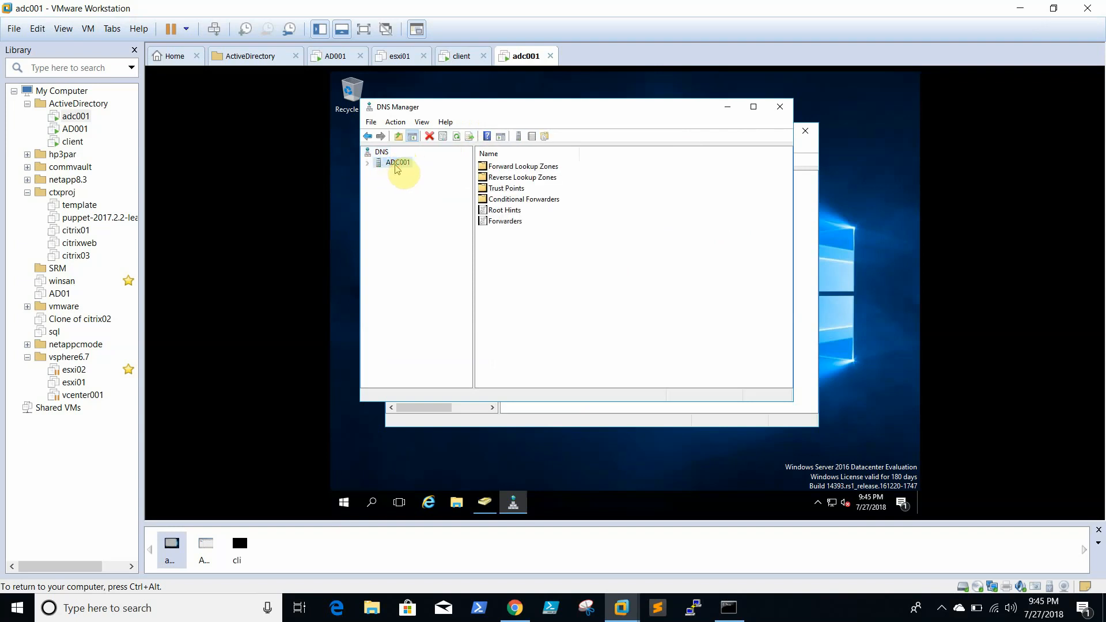
{"action": "double_click", "coordinate": [526, 166]}
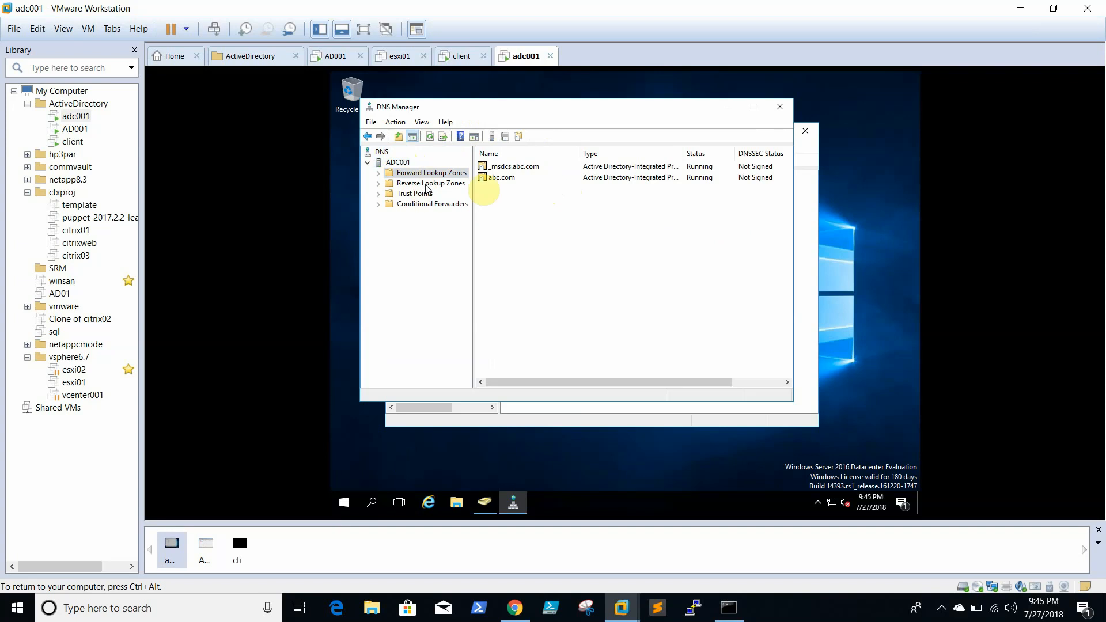
{"action": "double_click", "coordinate": [500, 177]}
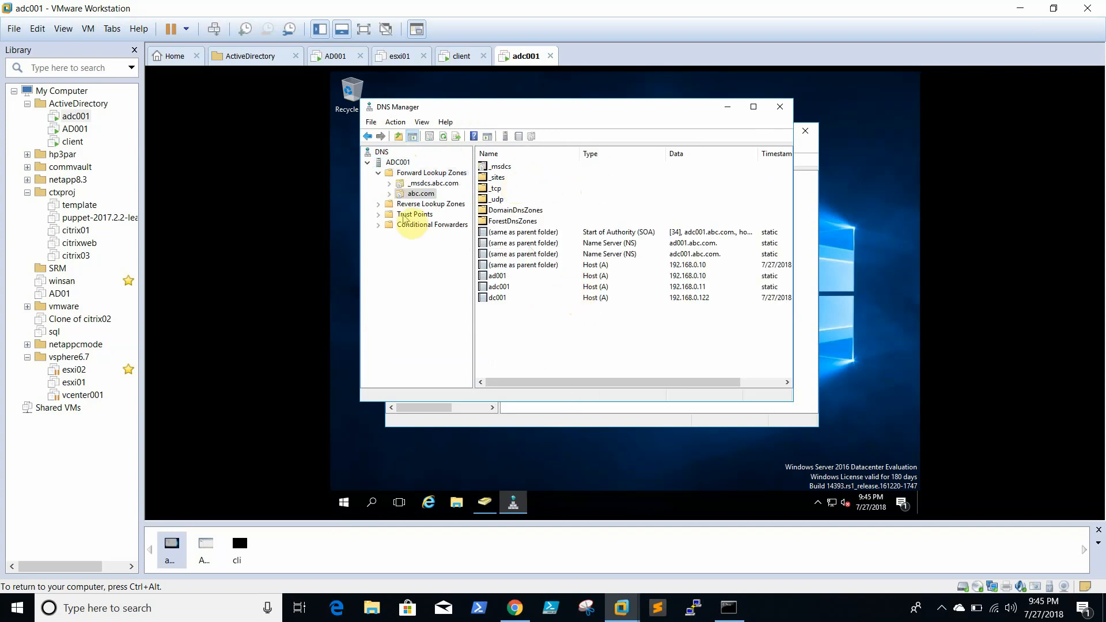
{"action": "left_click", "coordinate": [429, 205]}
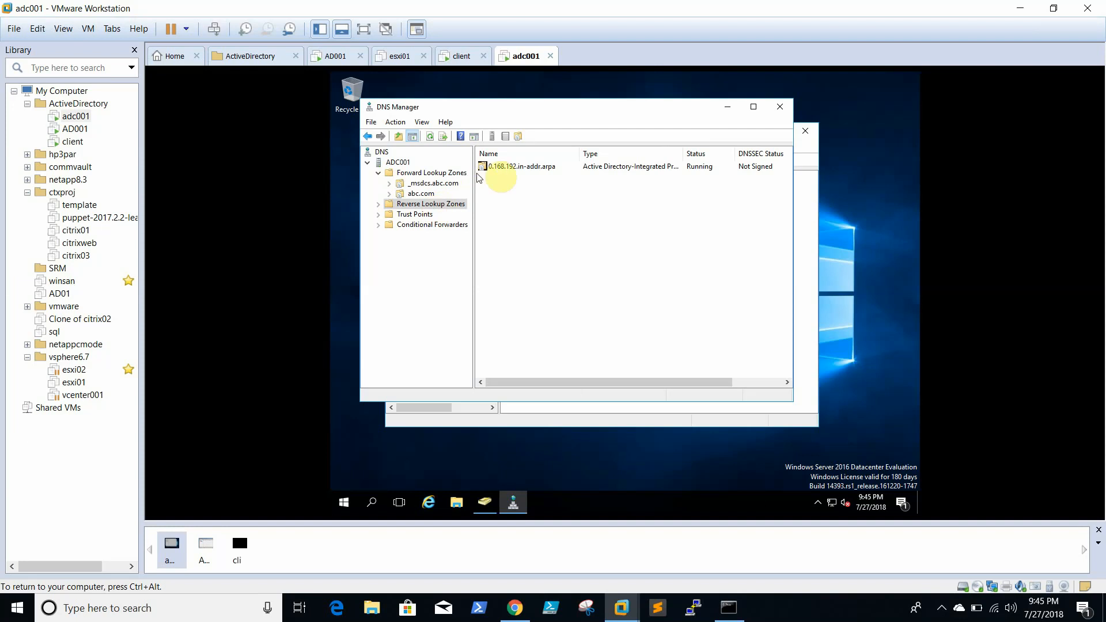
{"action": "double_click", "coordinate": [514, 168]}
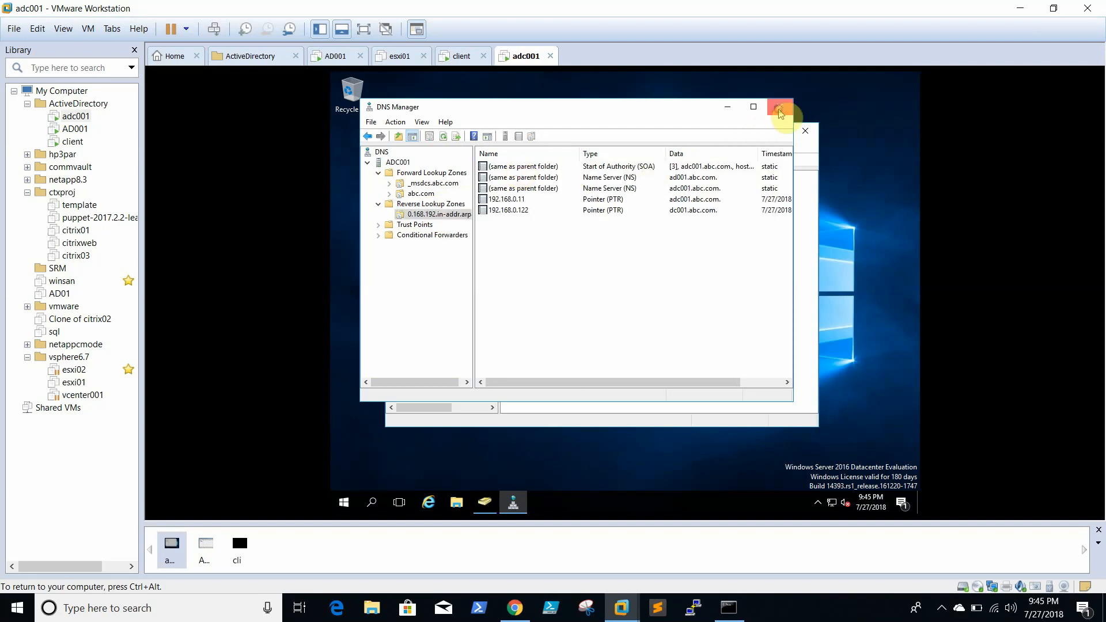
{"action": "left_click", "coordinate": [779, 107]}
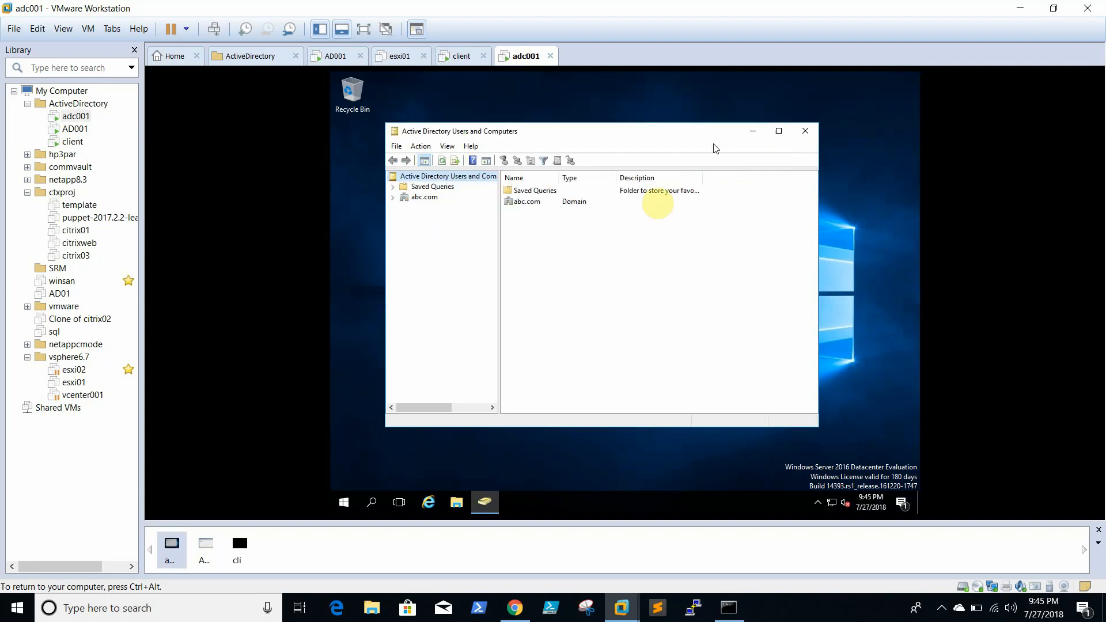
- Expand abc.com and confirm AD001 and ADC001 are listed under Domain Controllers, also checking Computers
{"action": "left_click", "coordinate": [394, 197]}
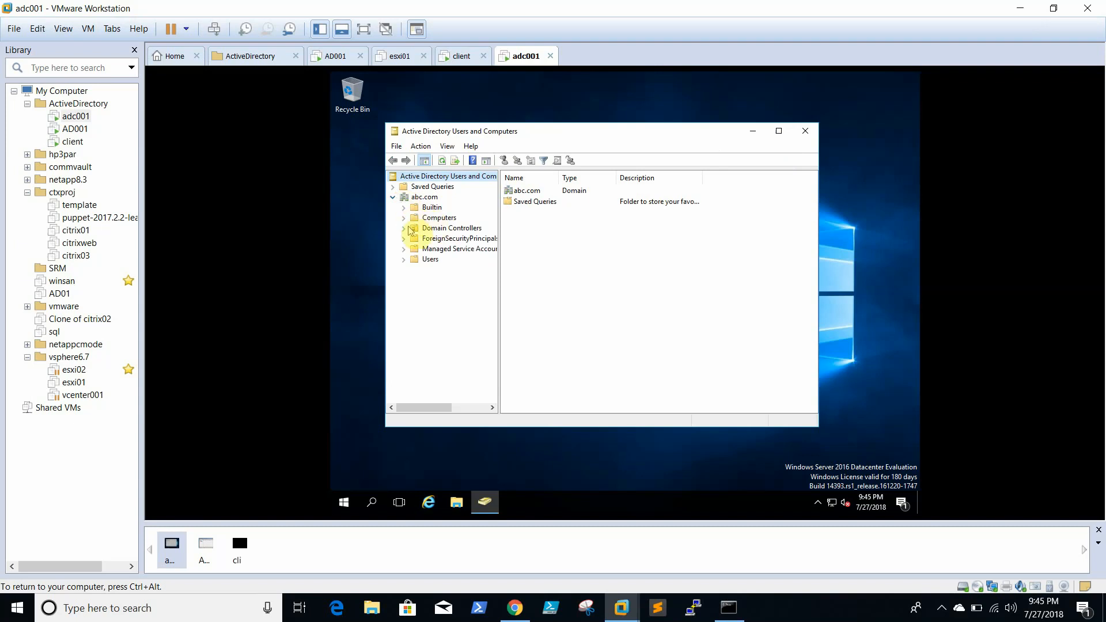
{"action": "left_click", "coordinate": [450, 228]}
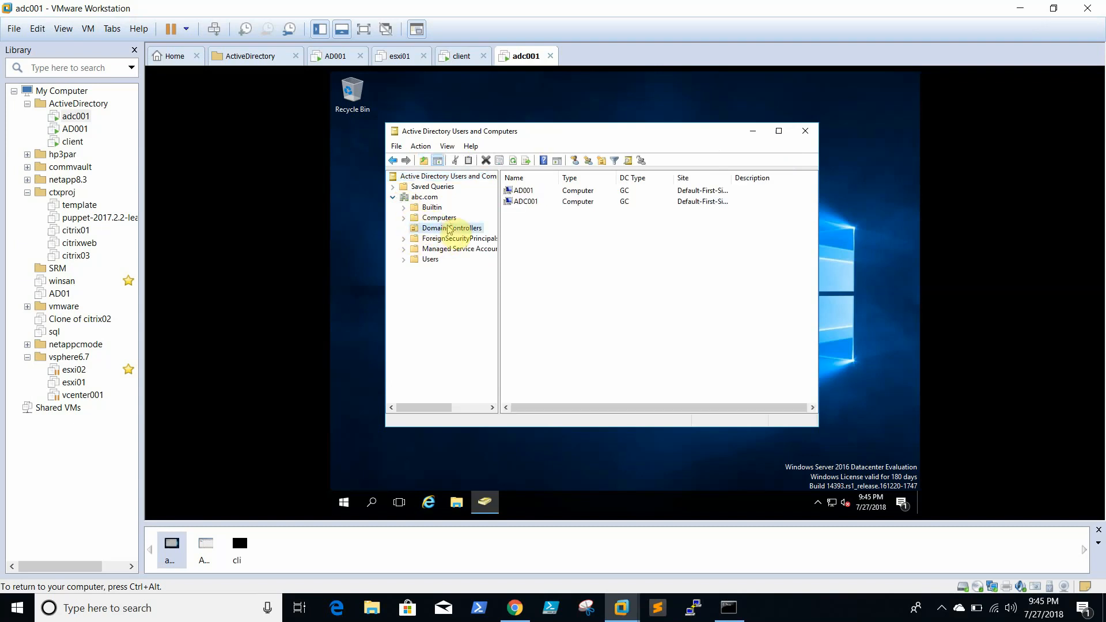
{"action": "left_click", "coordinate": [530, 205]}
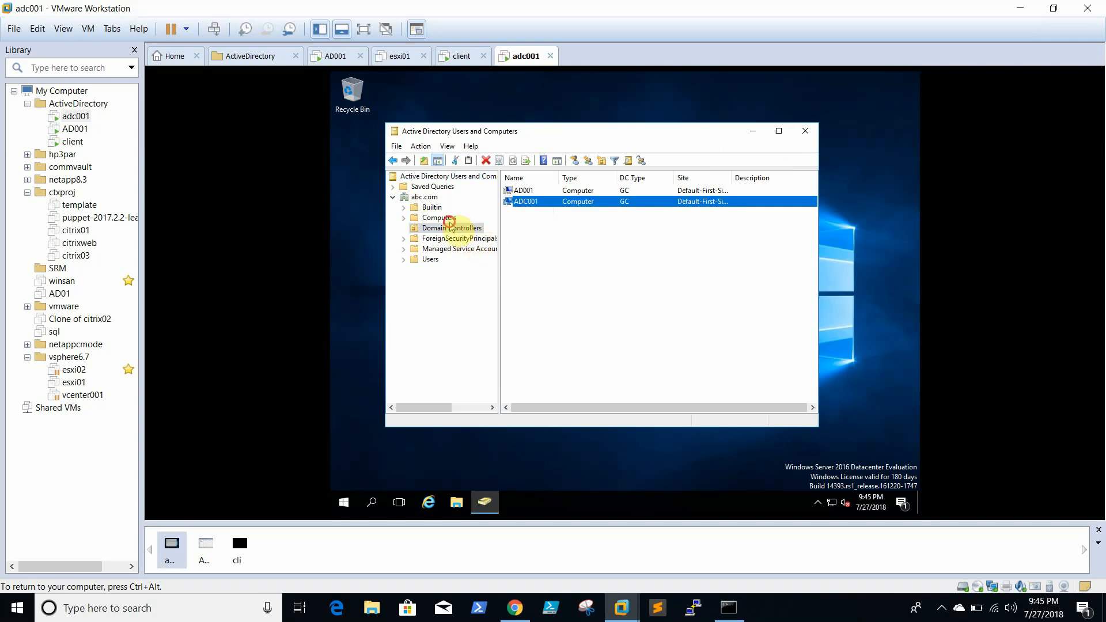
{"action": "left_click", "coordinate": [449, 220]}
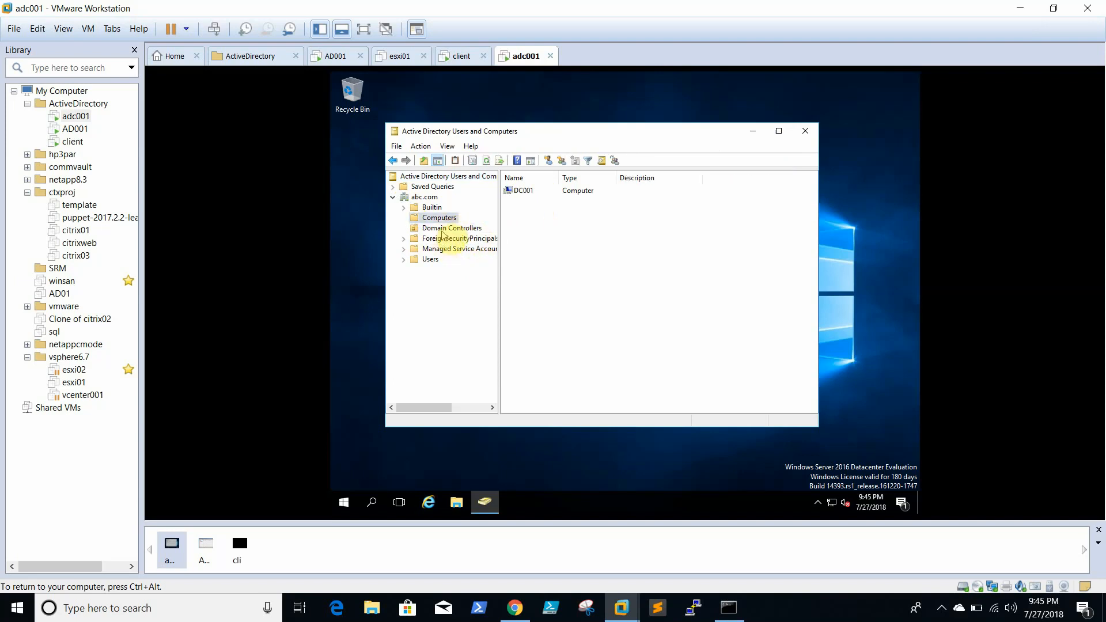
{"action": "left_click", "coordinate": [451, 229]}
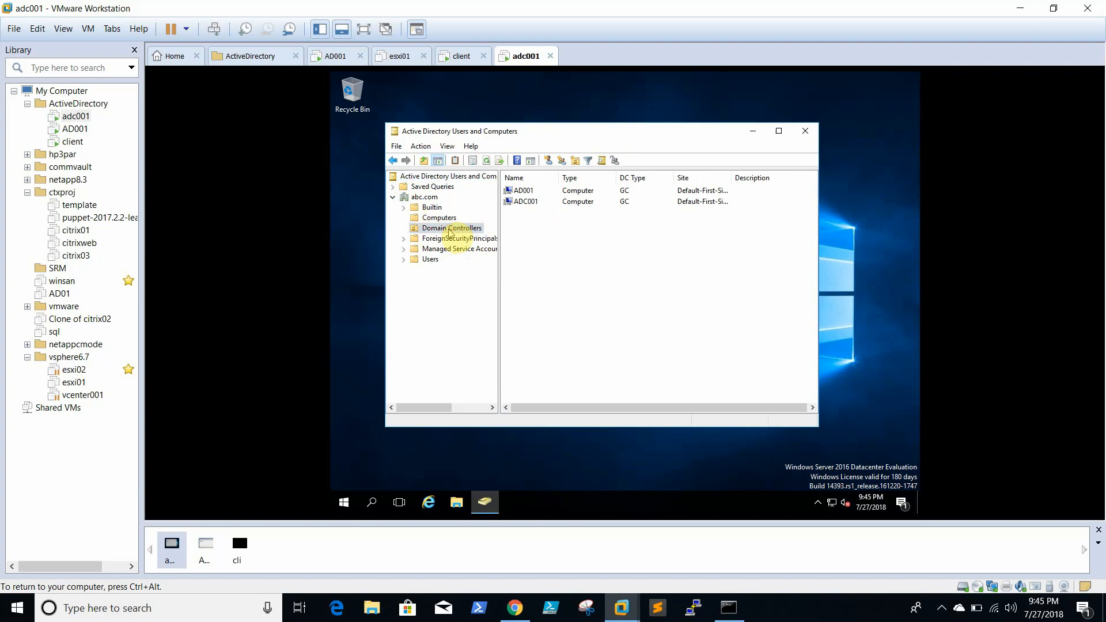
- Inspect the Users container, selecting the testclient and testAdmin accounts
{"action": "left_click", "coordinate": [431, 259]}
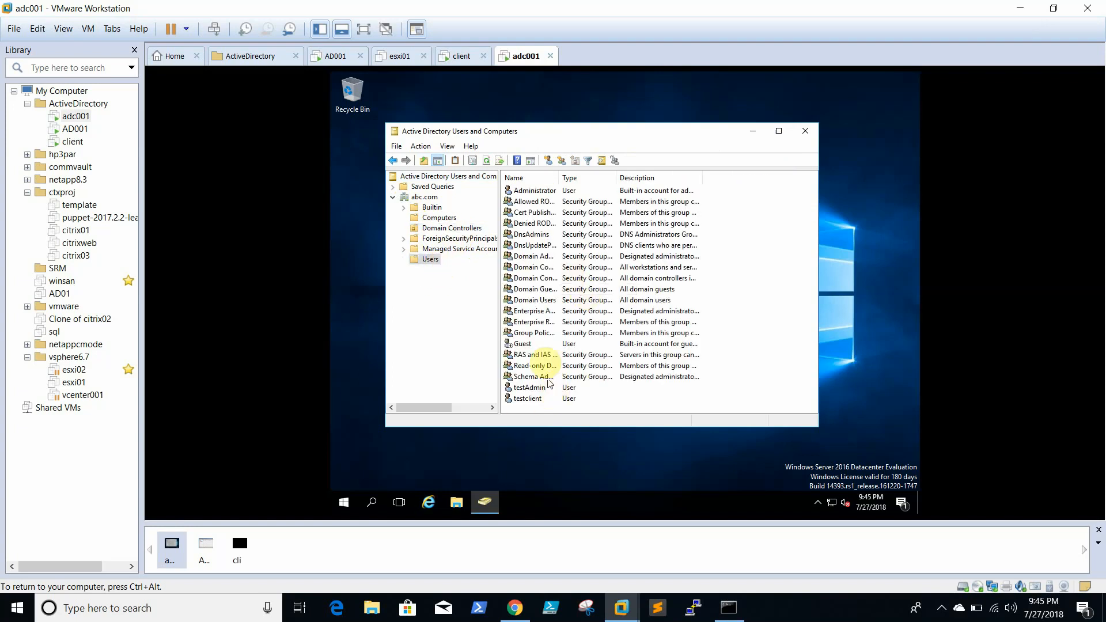
{"action": "left_click", "coordinate": [570, 399]}
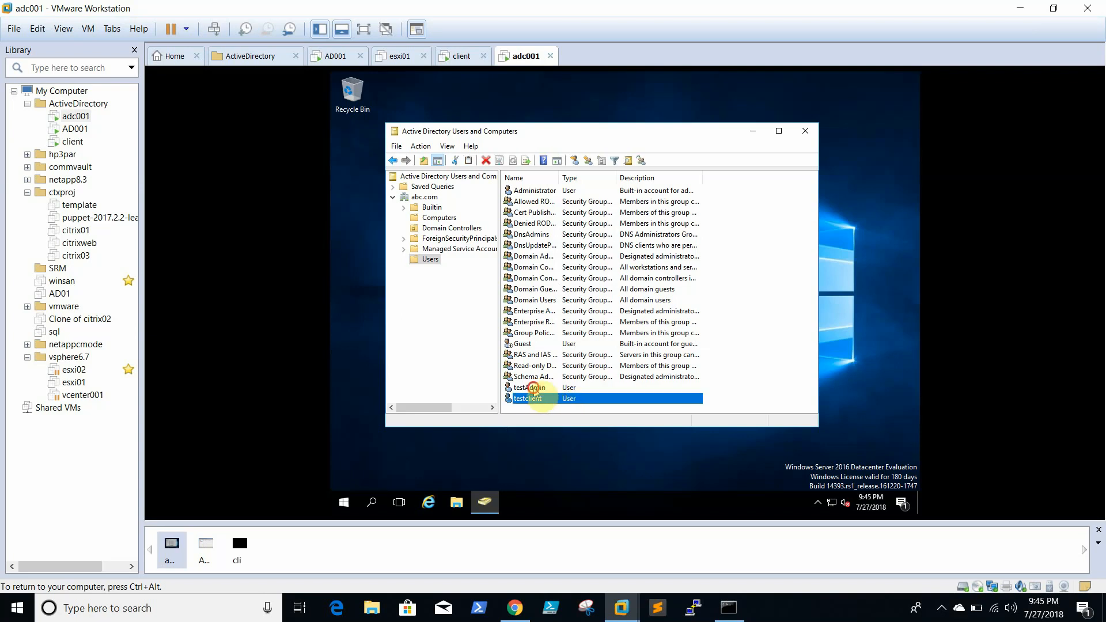
{"action": "left_click", "coordinate": [533, 388]}
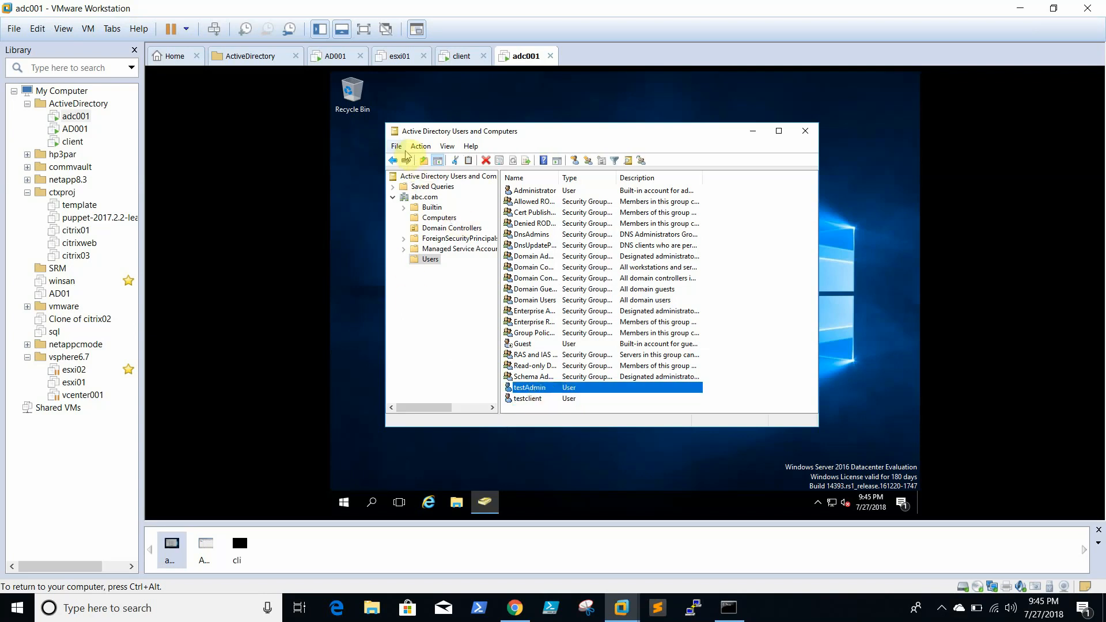
- Exit Active Directory Users and Computers via File > Exit
{"action": "left_click", "coordinate": [421, 146]}
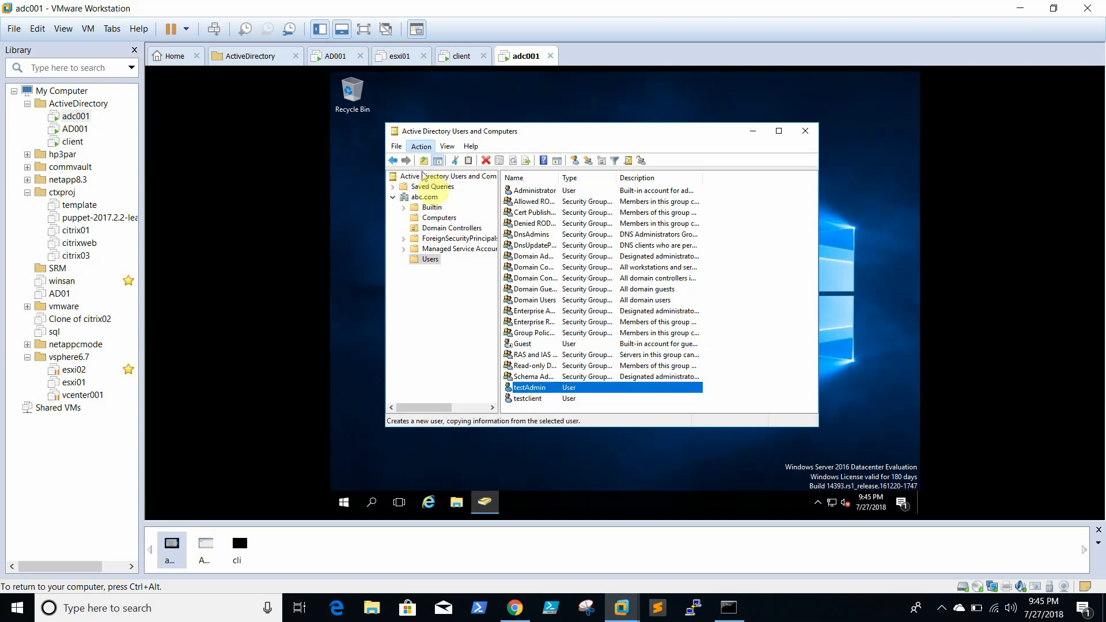
{"action": "left_click", "coordinate": [396, 146]}
{"action": "left_click", "coordinate": [406, 181]}
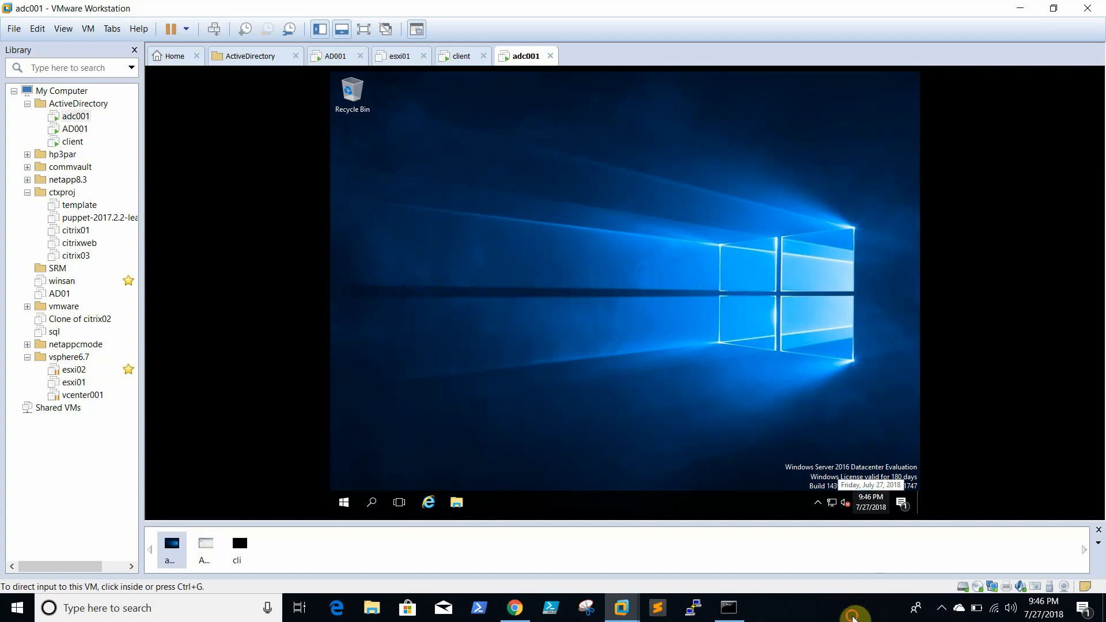
{"action": "left_click", "coordinate": [853, 616]}
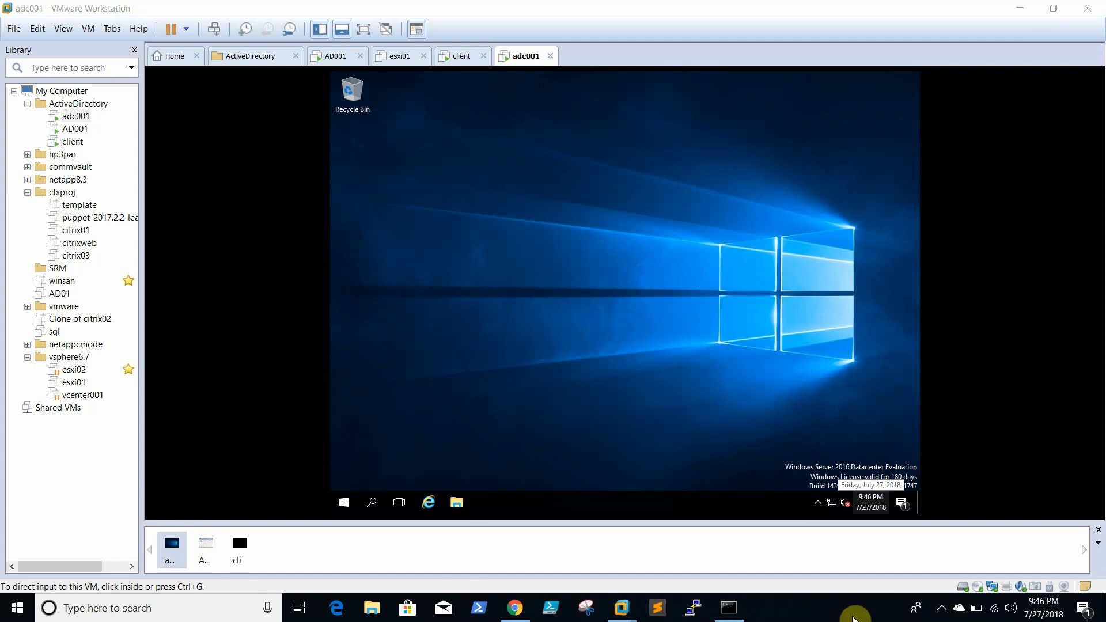